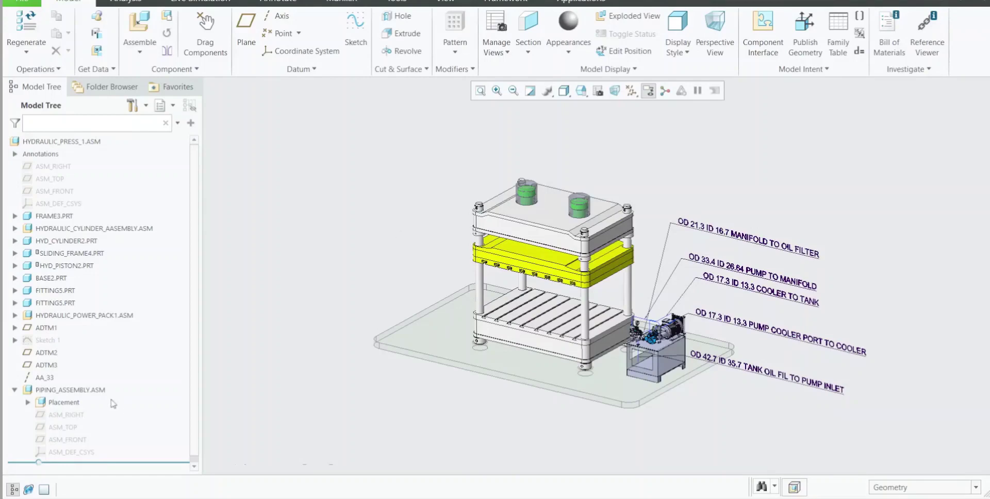
Collapse PIPING_ASSEMBLY.ASM in the model tree and move the insertion point above it
click(82, 391)
click(14, 390)
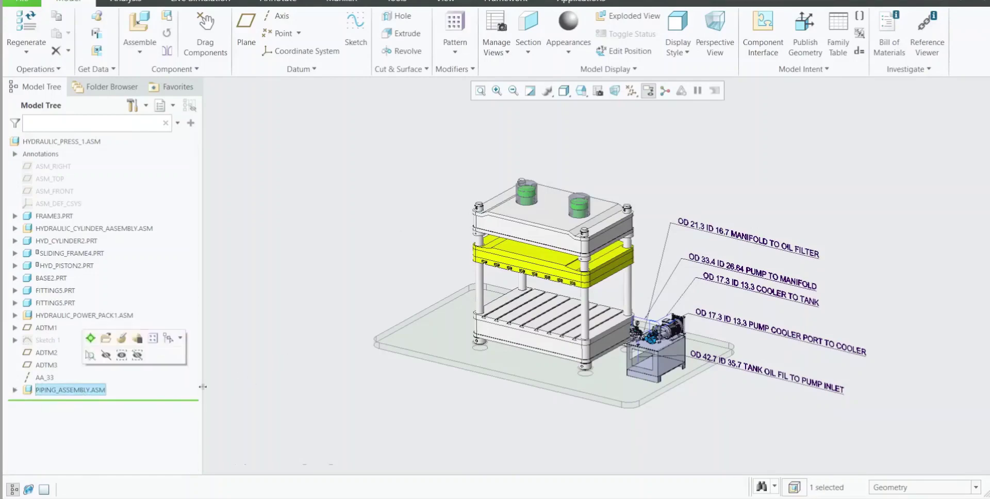
drag(149, 385, 147, 378)
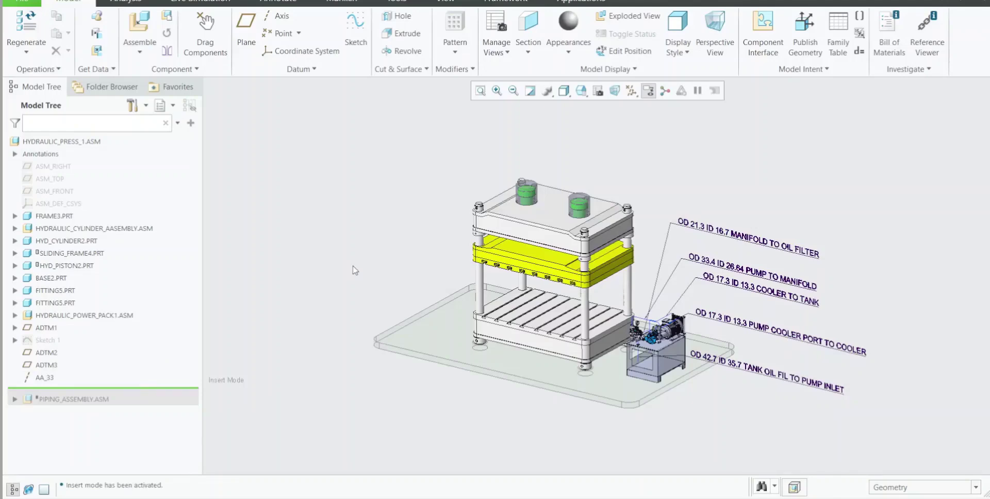
scroll(555, 318, up, 1)
scroll(546, 311, down, 3)
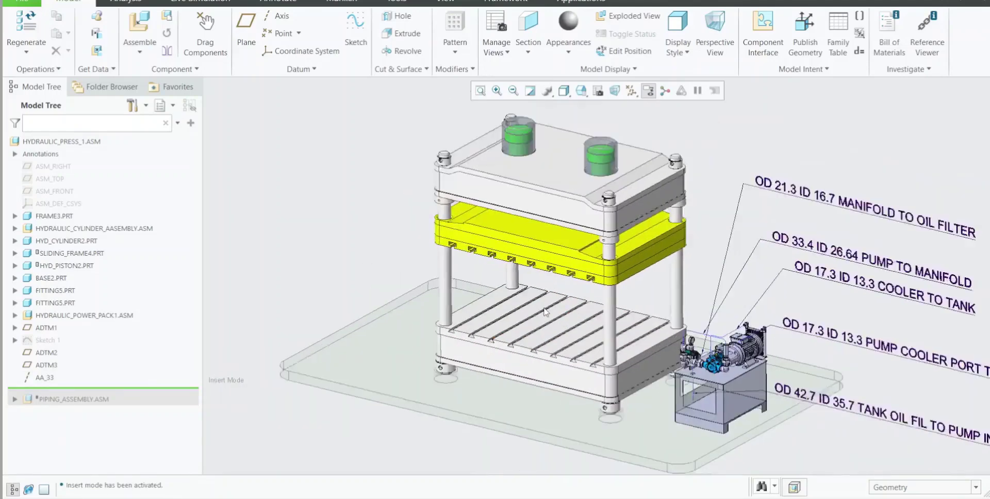
scroll(546, 311, up, 1)
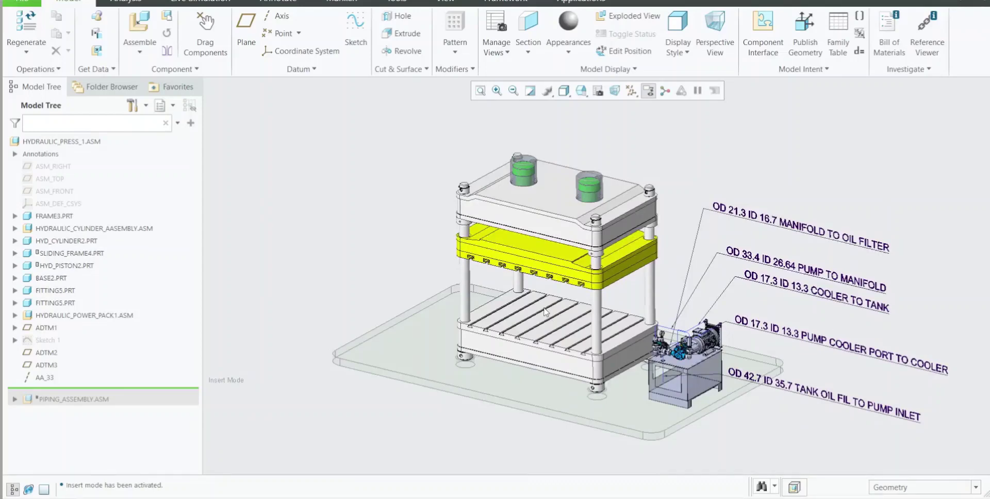
Highlight the model tree items from HYDRAULIC_PRESS_1.ASM through HYDRAULIC_POWER_PACK1.ASM, and clear the selection
click(46, 143)
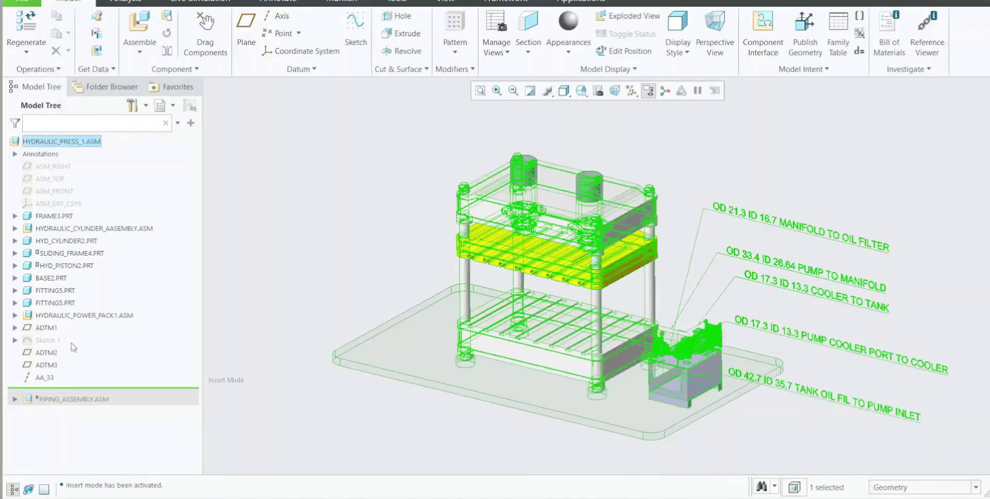
shift+click(55, 315)
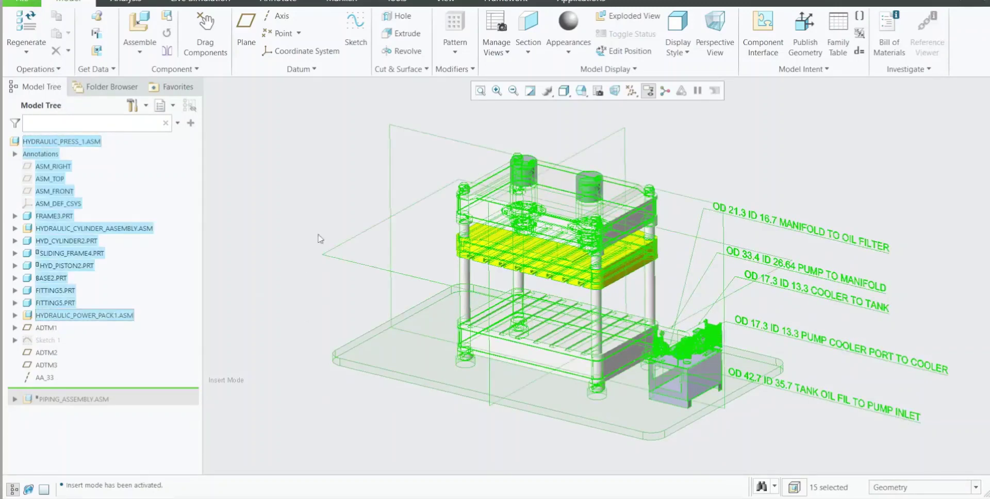
click(329, 214)
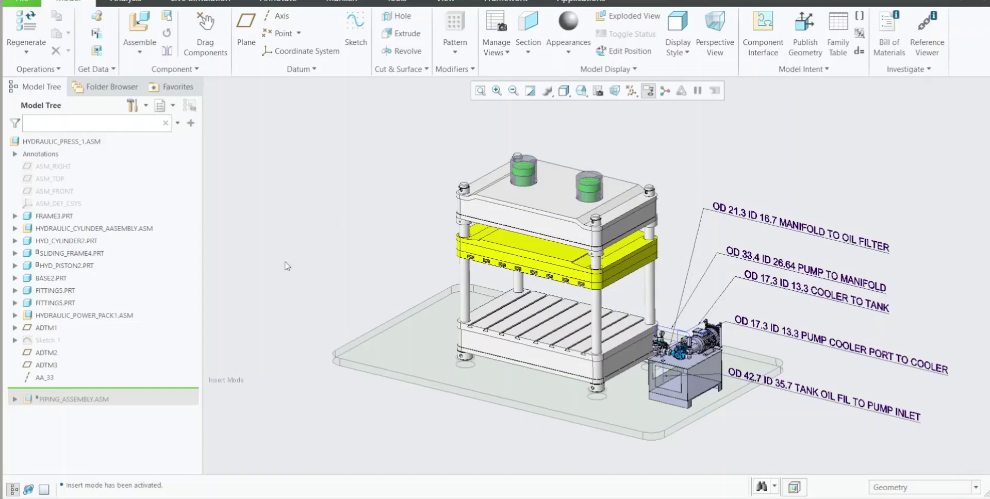
Move the insertion point back below PIPING_ASSEMBLY.ASM at the end of the model tree
drag(141, 388, 140, 406)
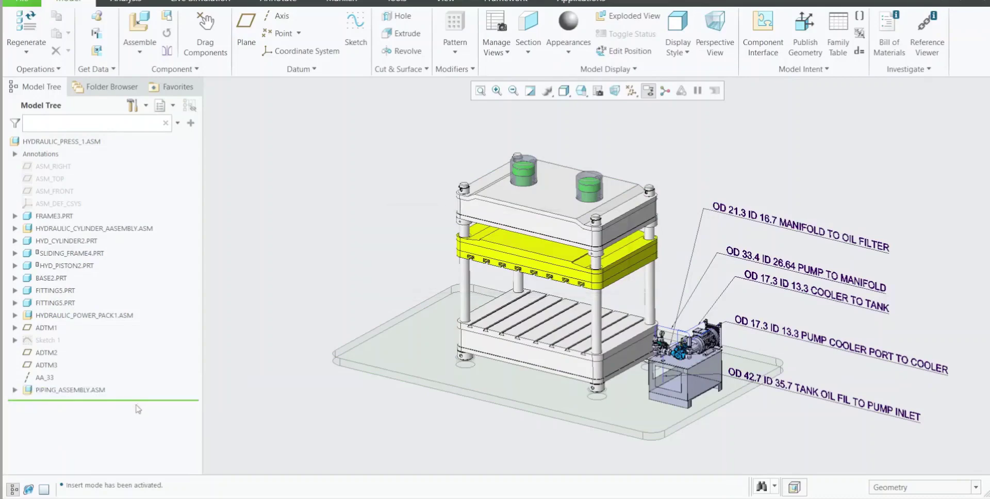
scroll(361, 333, up, 3)
scroll(343, 386, down, 3)
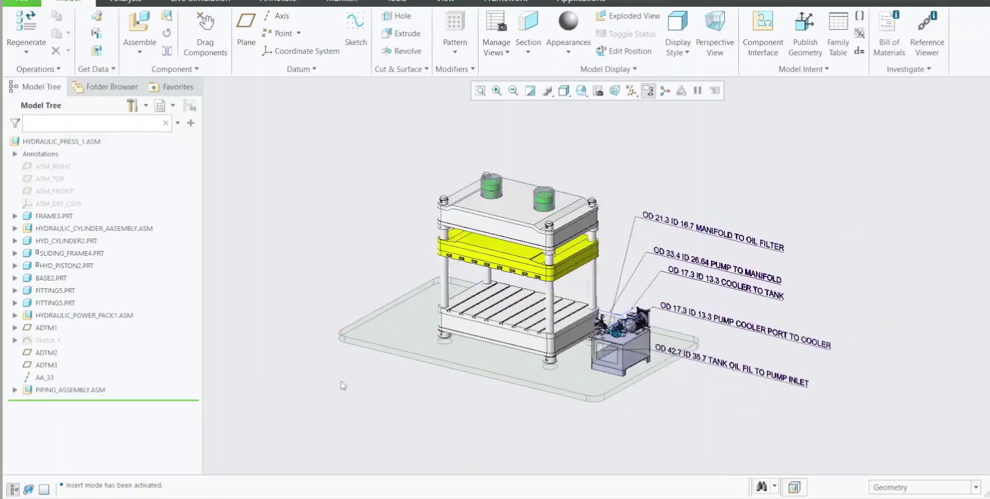
Activate PIPING_ASSEMBLY.ASM and start the Piping application
right_click(83, 391)
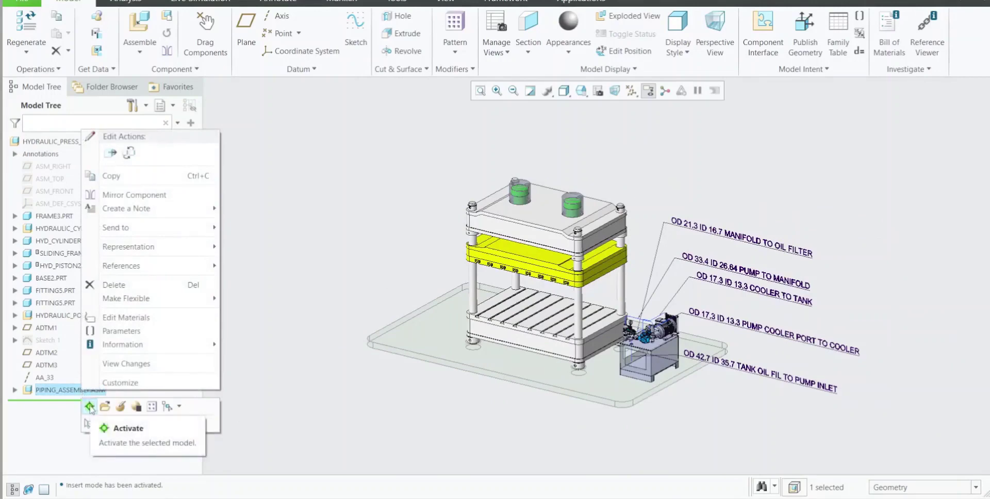
click(90, 407)
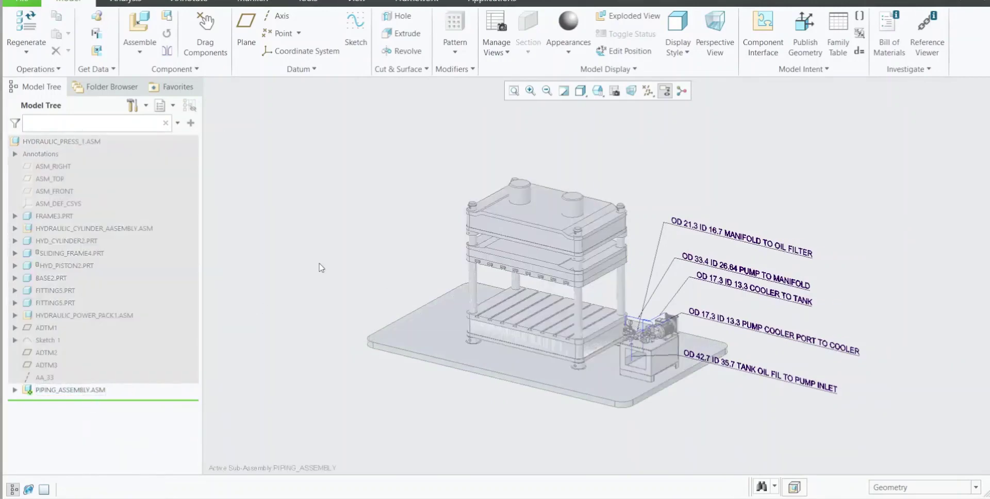
scroll(534, 308, up, 2)
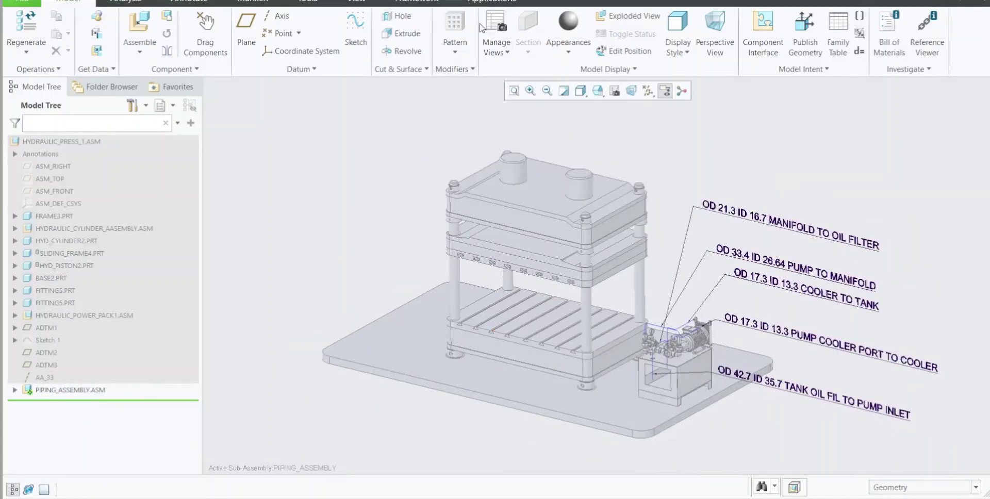
click(492, 2)
click(82, 32)
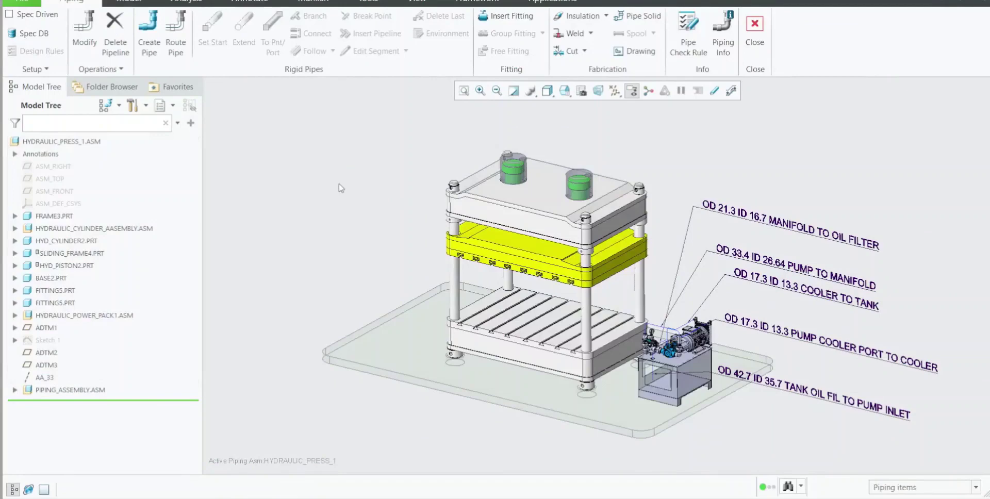
scroll(402, 229, down, 3)
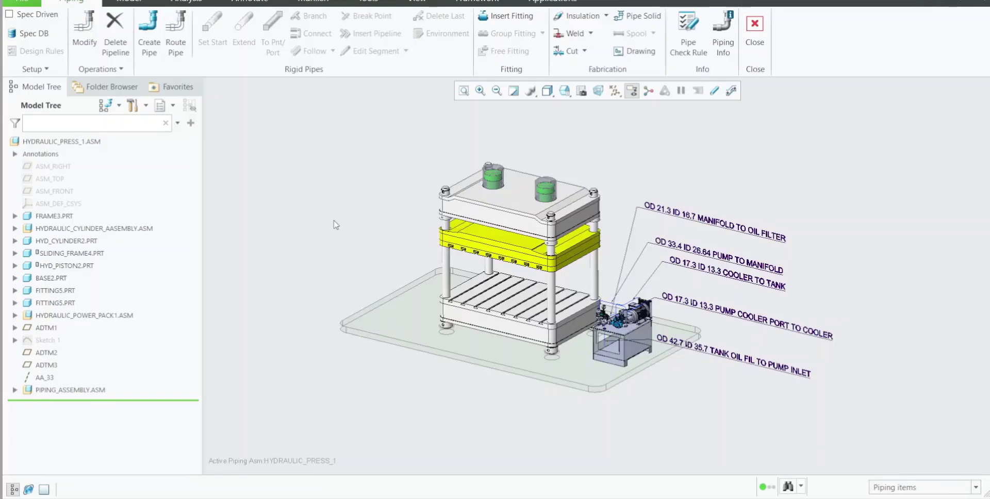
Create a new piping line stock named LINE60
click(46, 72)
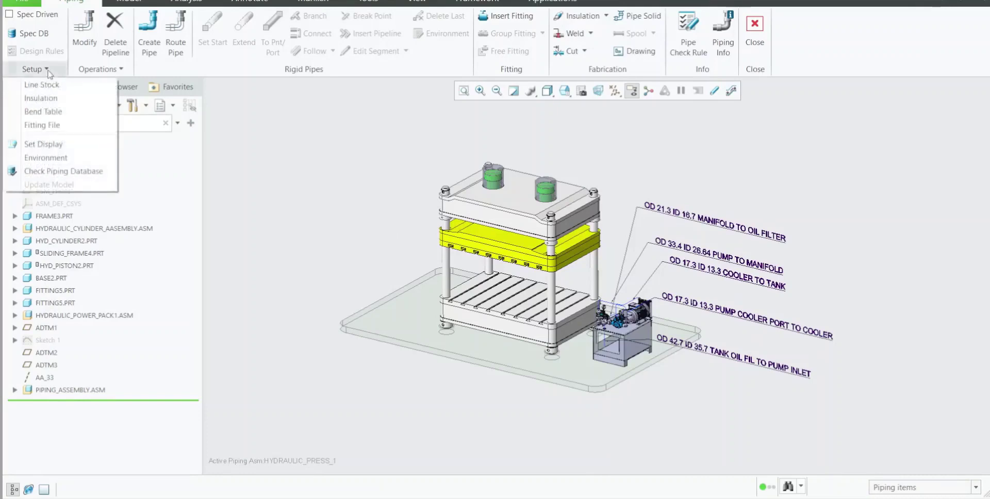
click(49, 84)
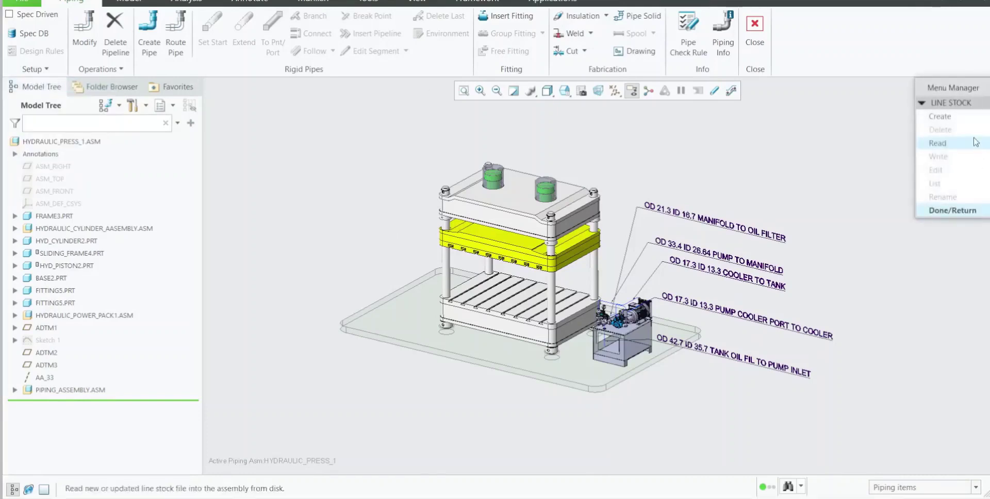
click(955, 116)
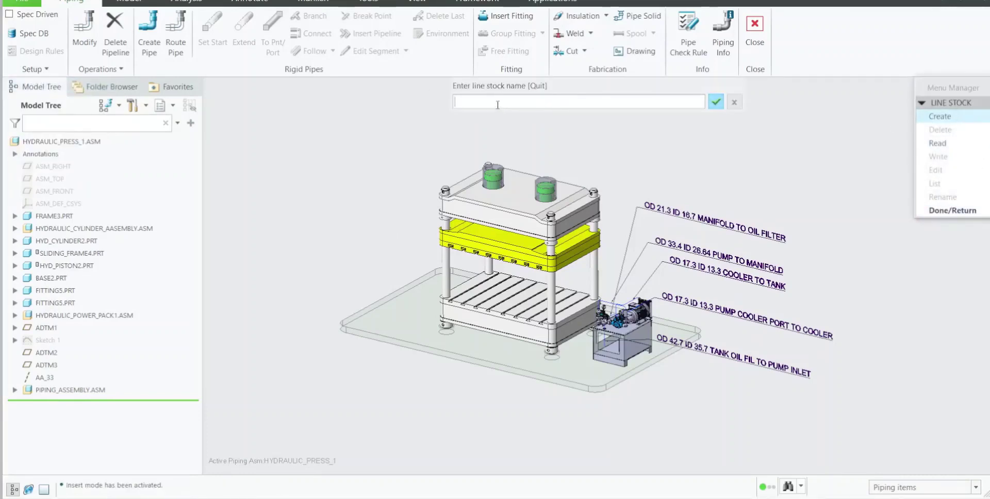
text(LINE6)
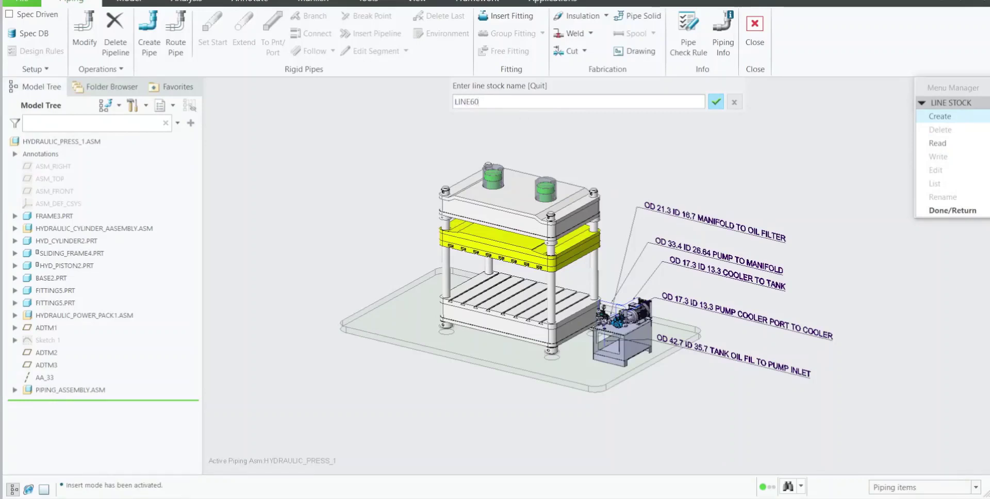
text(0)
key(Return)
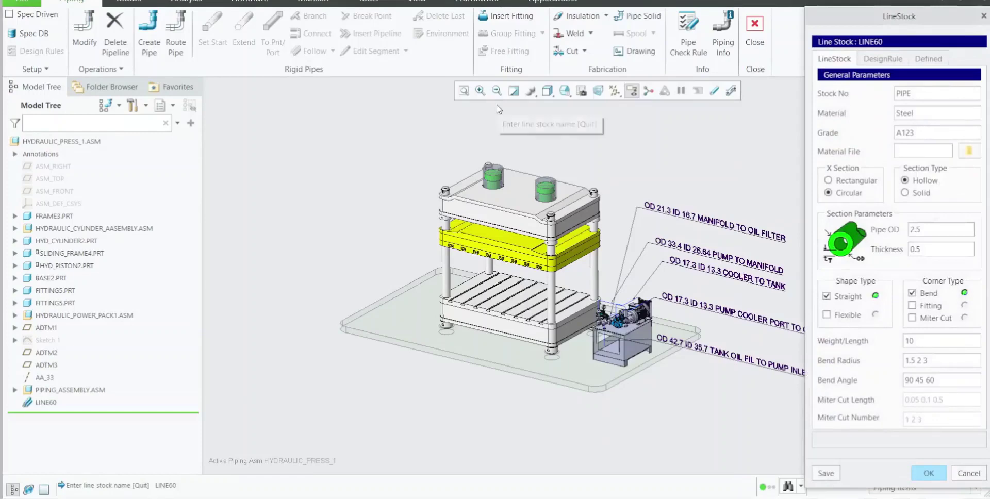
Set the line stock's stock number to PIPE60 and its cross section to circular after trying the rectangular option
click(916, 93)
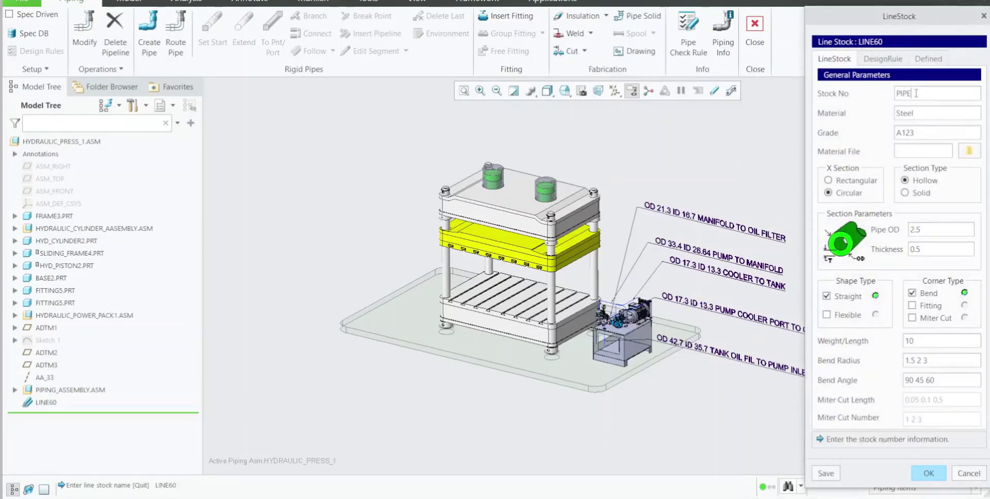
text(60)
key(Tab)
key(Tab)
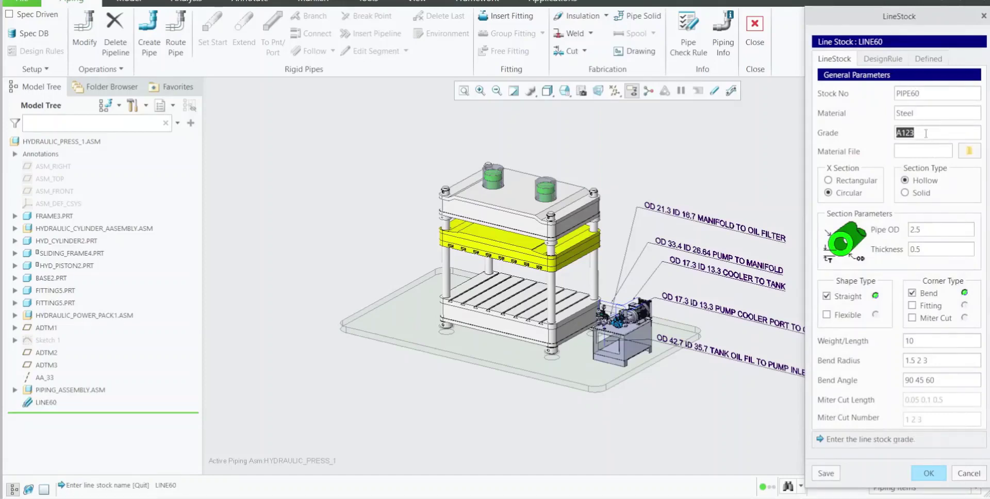
click(828, 180)
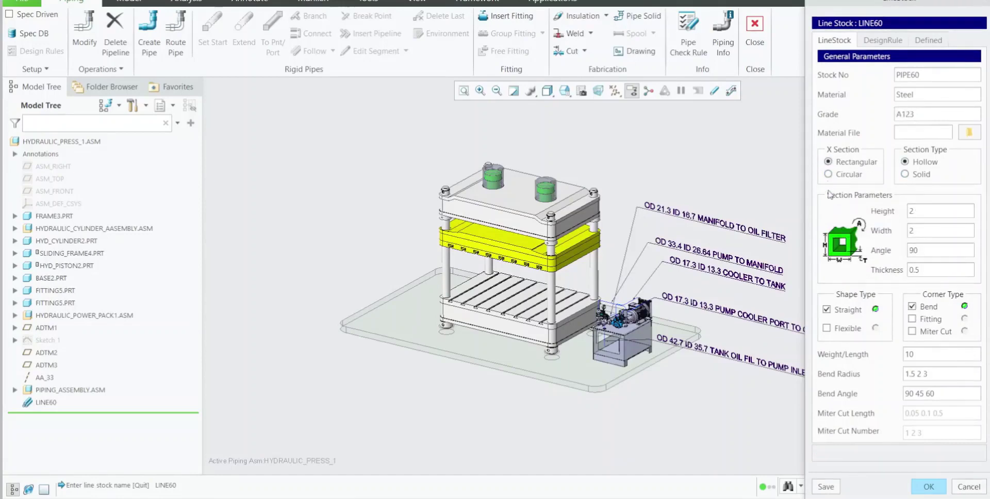
click(828, 174)
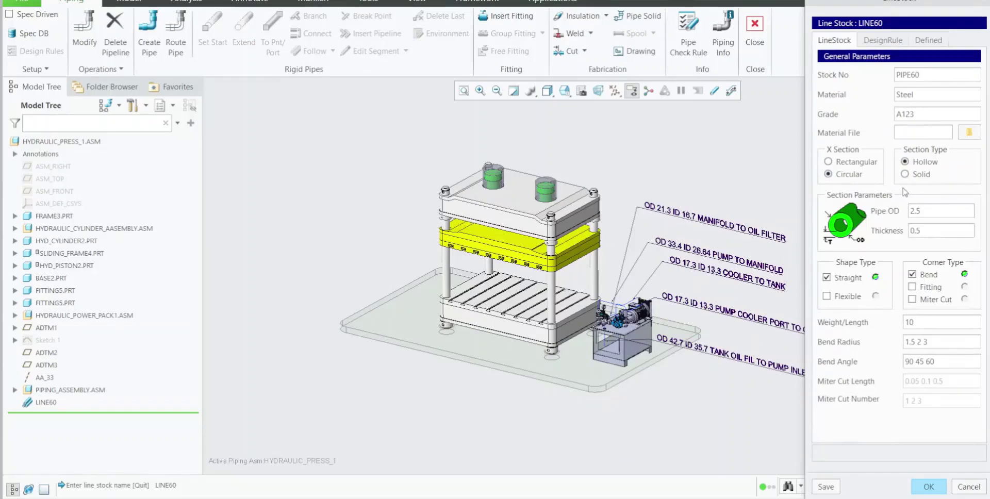
Set the line stock's pipe OD to 60, thickness to 4 and bend radius to 40
double_click(926, 213)
text(60)
double_click(919, 230)
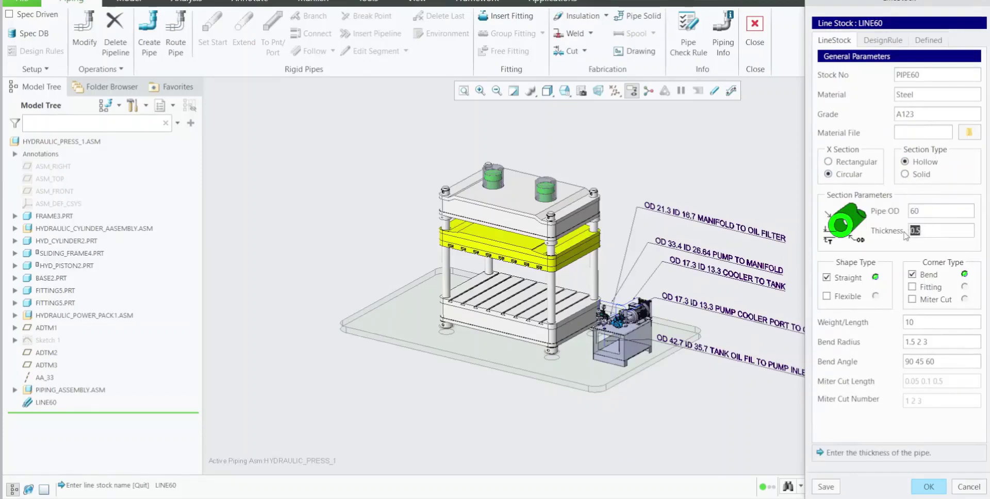
text(4)
click(896, 344)
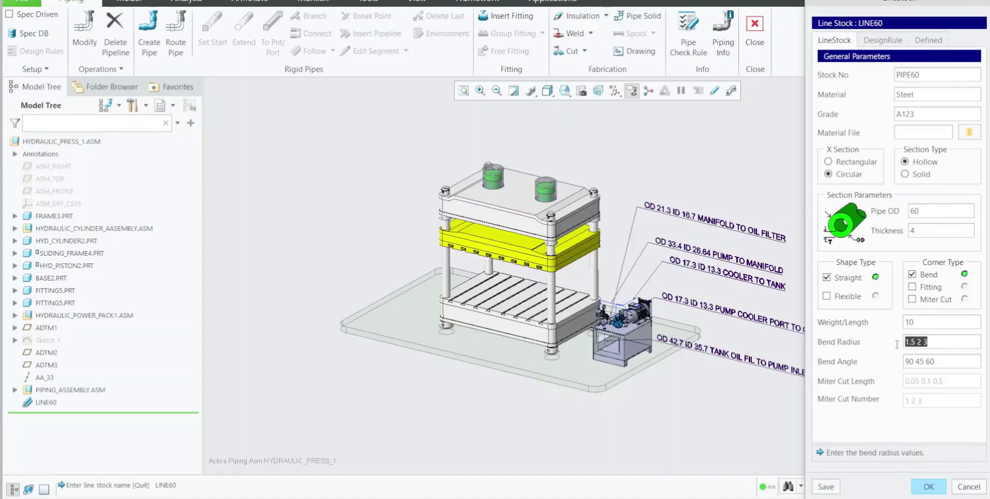
text(40)
Save the line stock parameters to the file line60.stk and accept the LINE60 definition
click(831, 487)
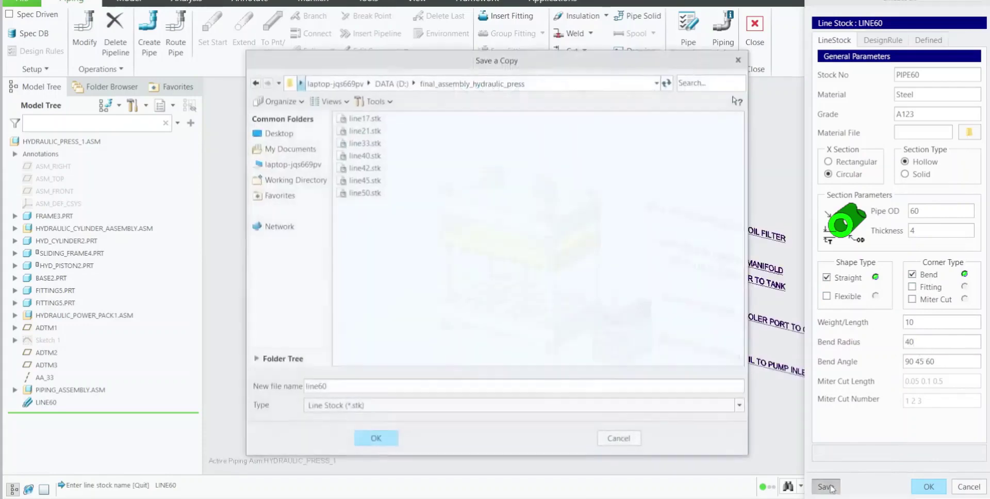
click(376, 439)
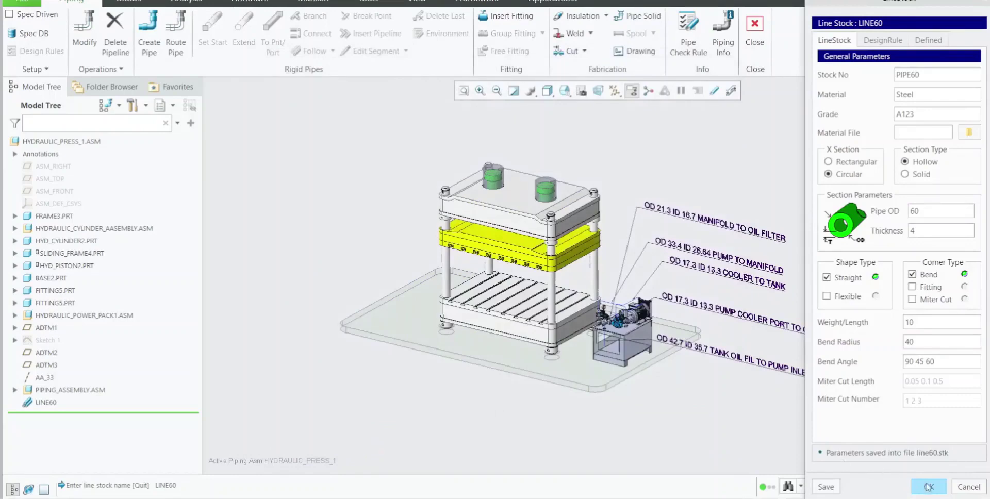
click(928, 487)
click(934, 210)
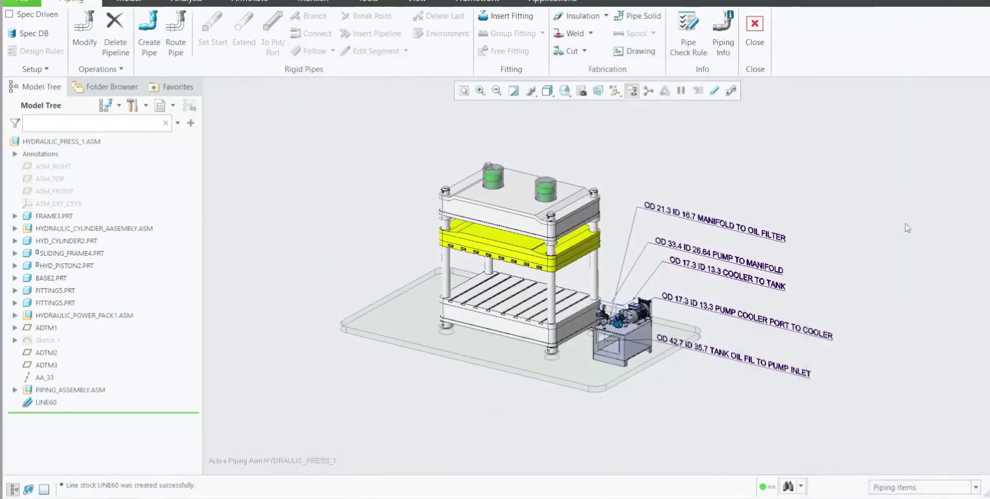
Delete the LINE60 line stock from the HYDRAULIC_PRESS_1 assembly
right_click(45, 402)
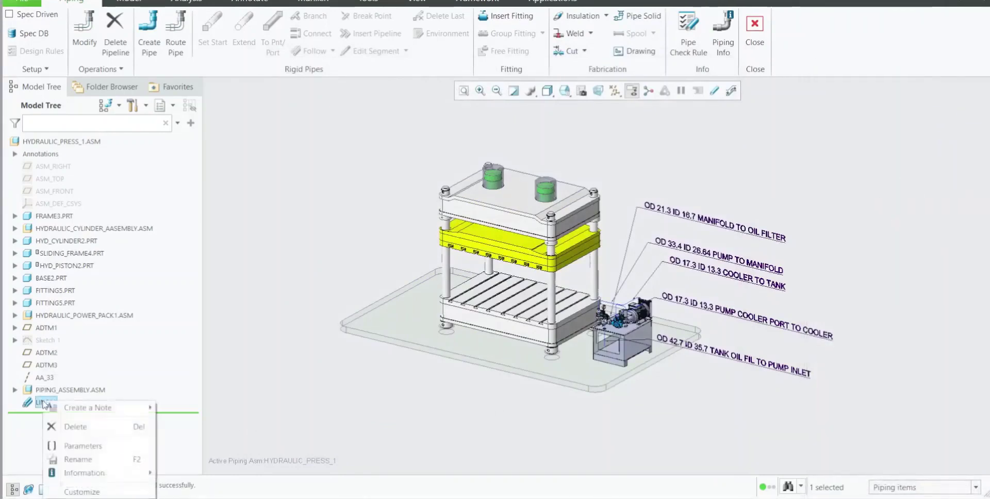
click(77, 426)
click(455, 254)
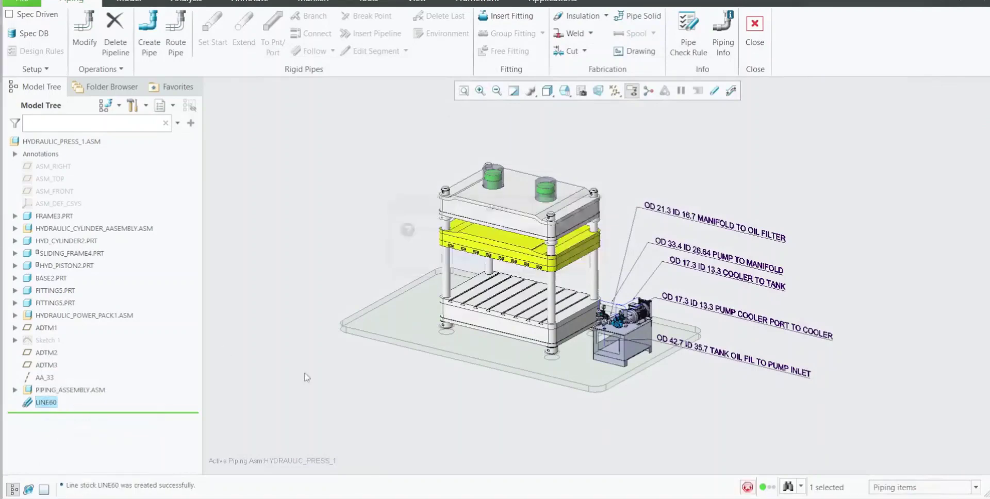
Make PIPING_ASSEMBLY.ASM the active piping assembly
right_click(80, 391)
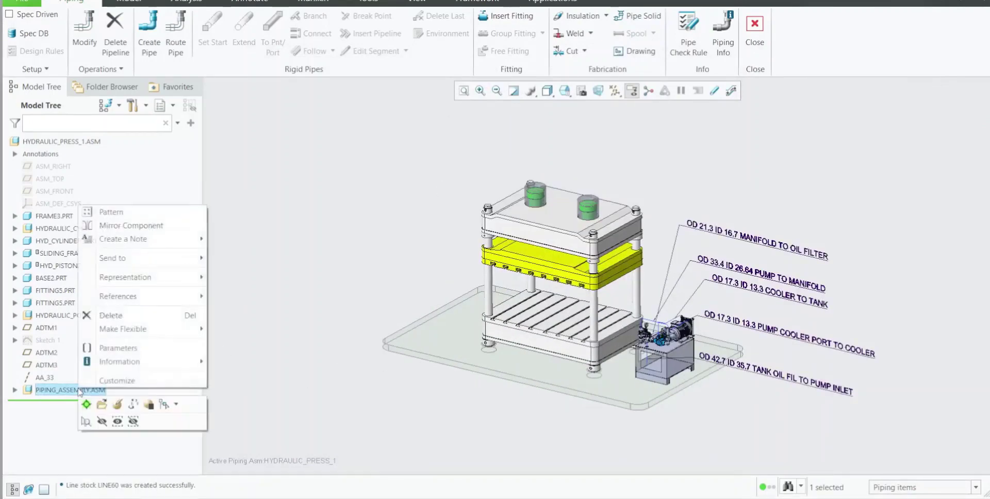
click(87, 404)
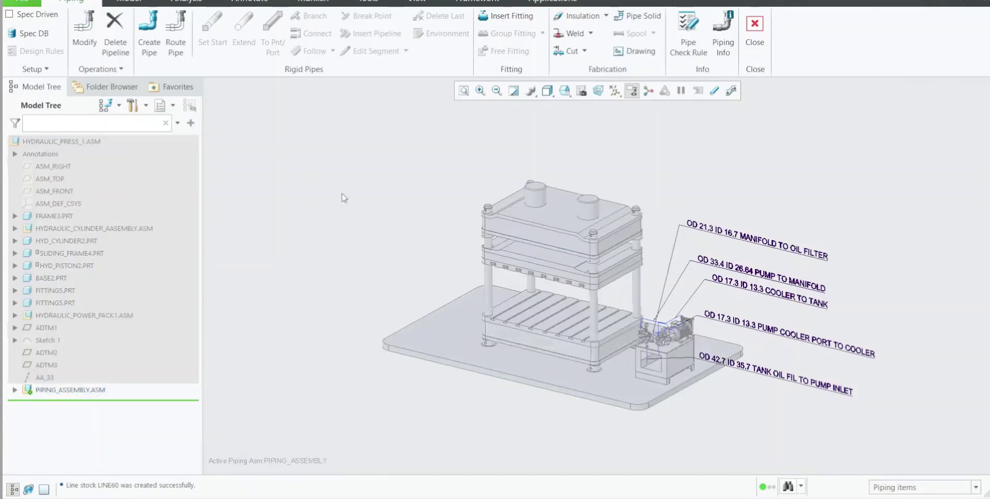
scroll(556, 307, down, 2)
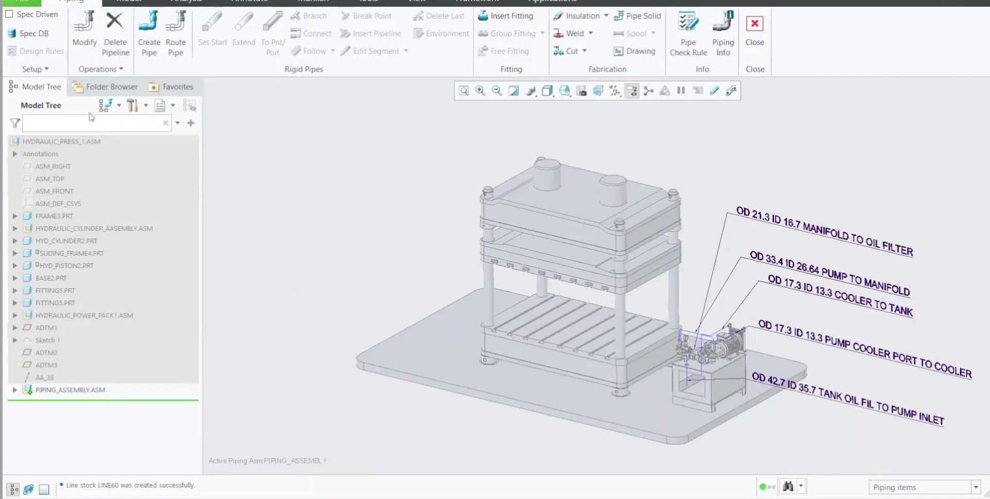
click(34, 69)
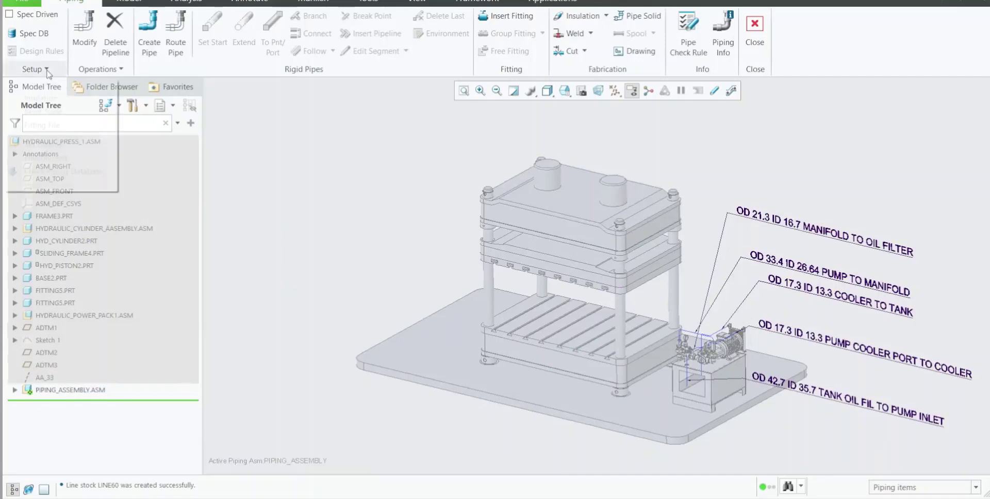
click(345, 143)
scroll(391, 274, up, 3)
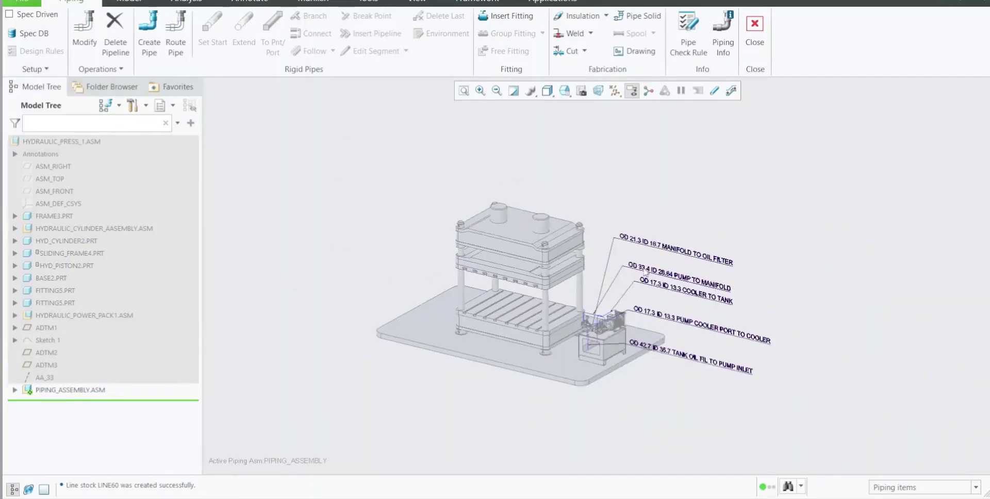
Read the line stock file line21.stk into the active piping assembly
scroll(644, 270, down, 5)
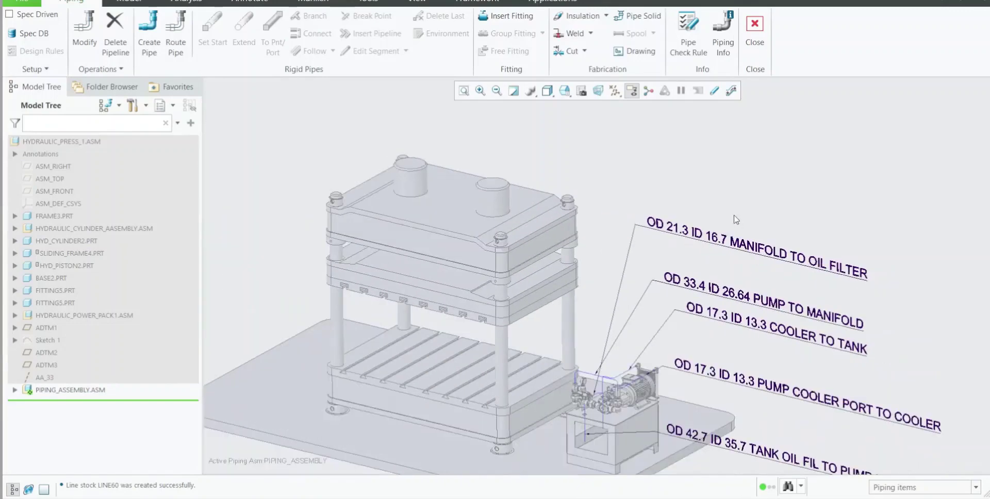
scroll(738, 221, up, 2)
click(34, 68)
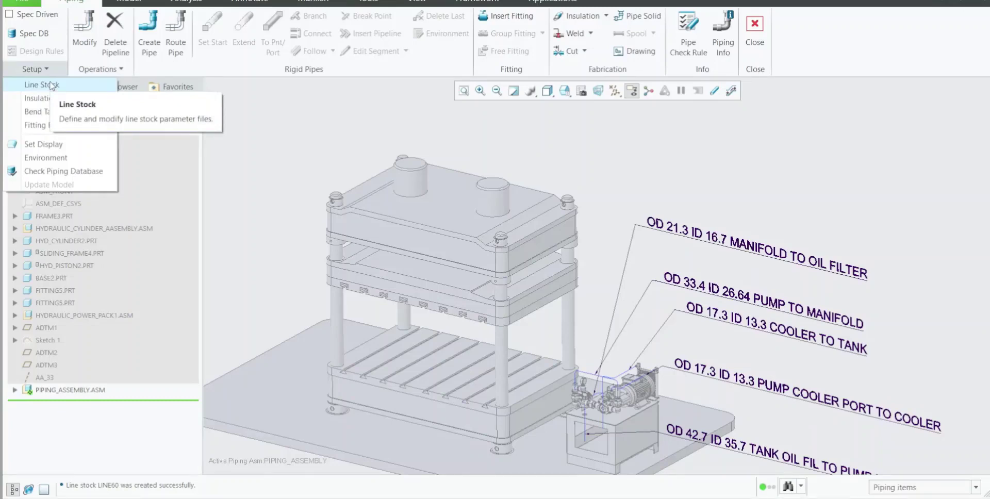
click(50, 85)
click(953, 146)
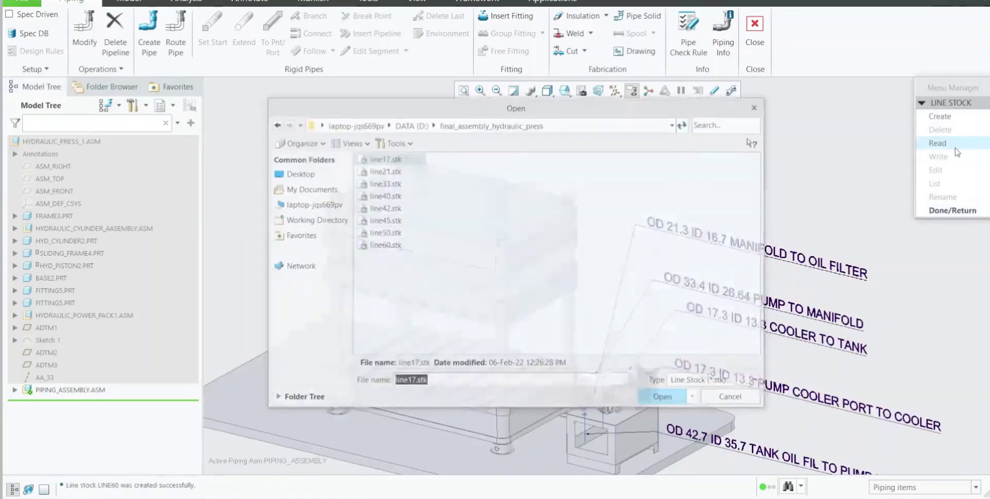
drag(647, 109, 441, 102)
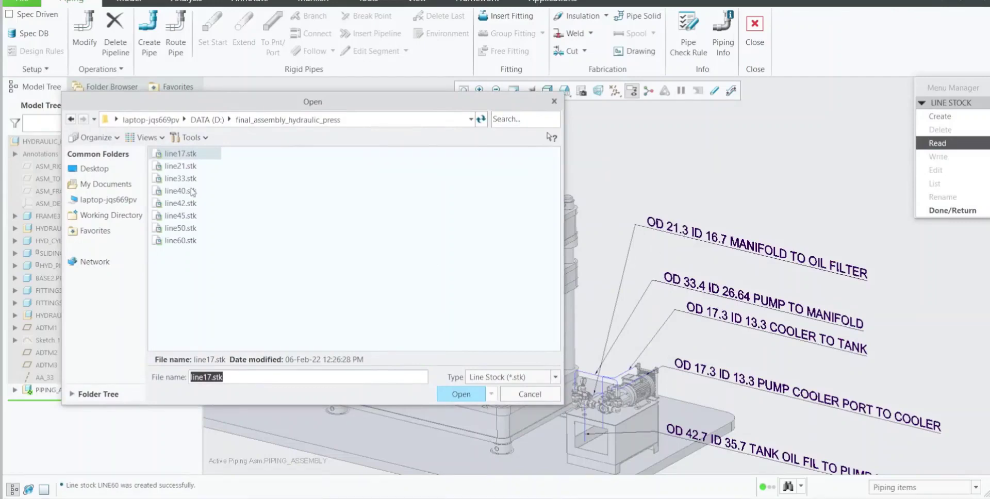
click(187, 168)
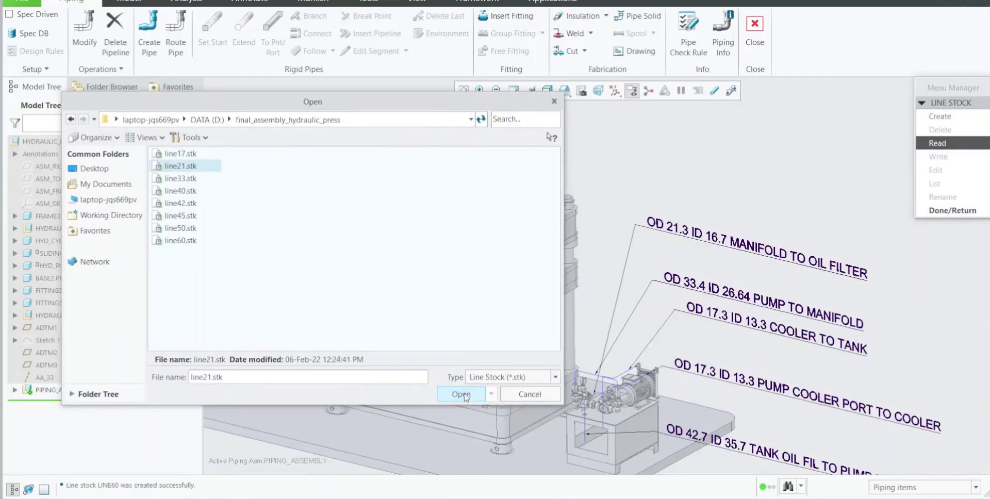
click(461, 395)
click(952, 210)
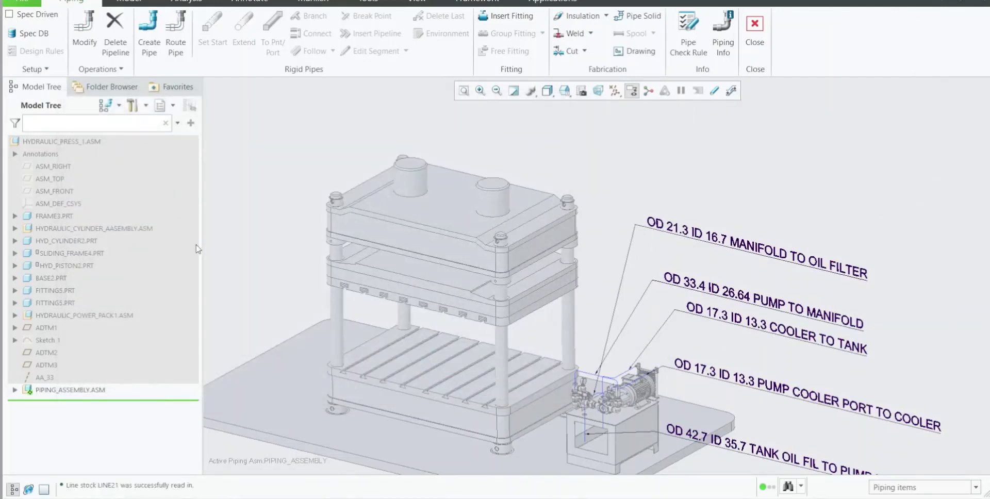
Expand PIPING_ASSEMBLY.ASM in the model tree and create the pipeline PIPE21 with the LINE21 line stock
click(15, 390)
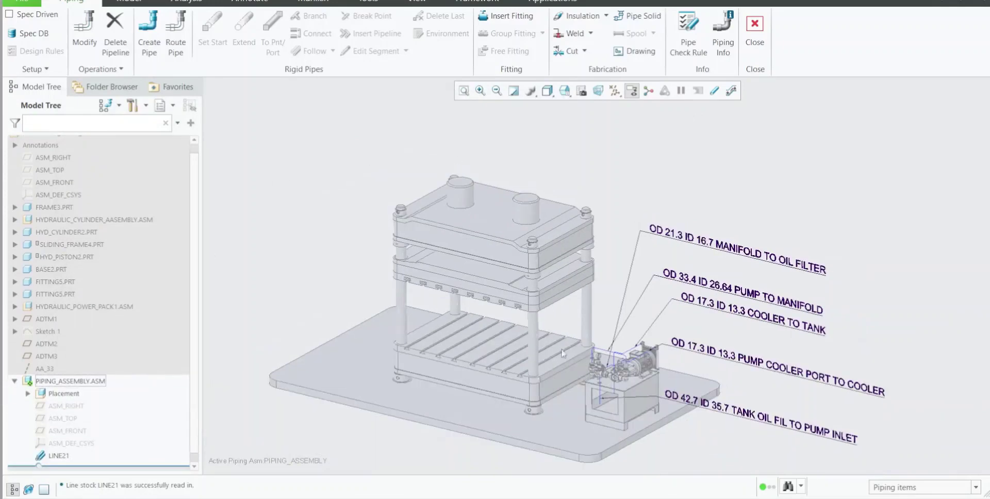
scroll(659, 252, down, 2)
click(158, 46)
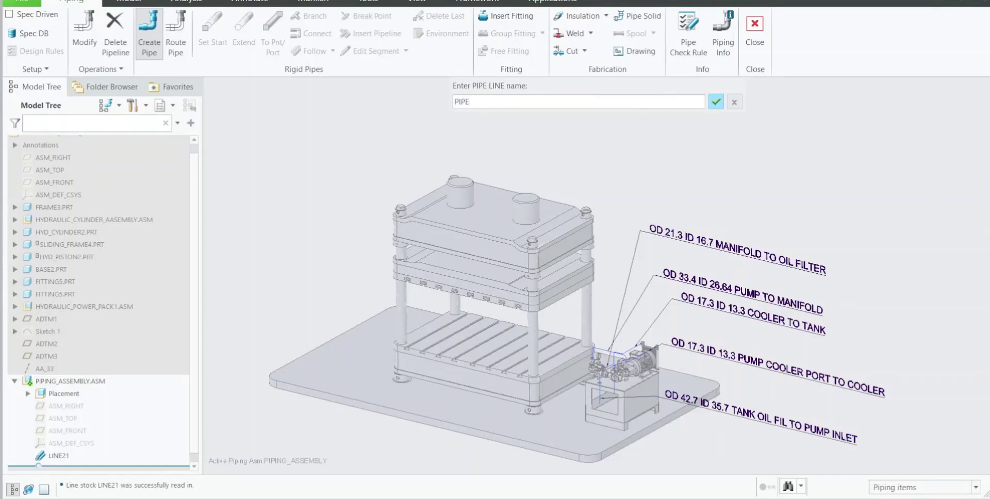
key(Return)
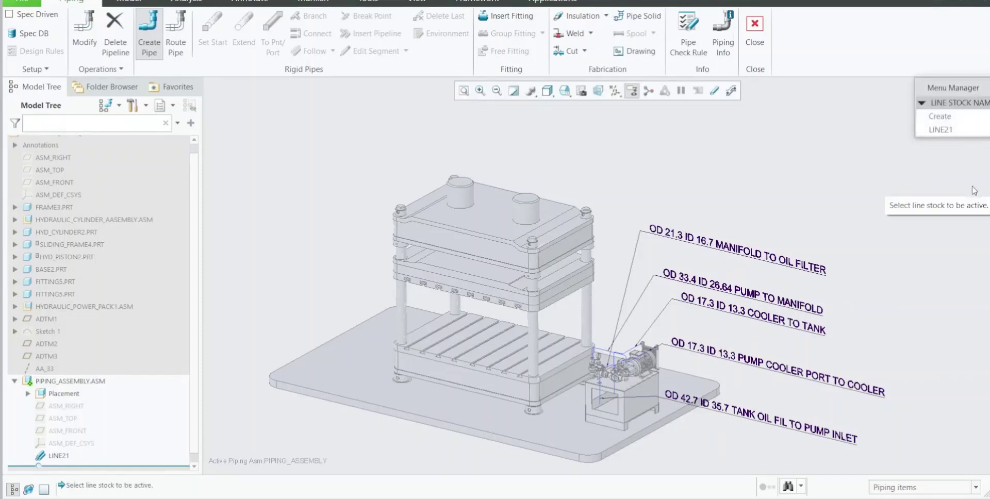
click(939, 131)
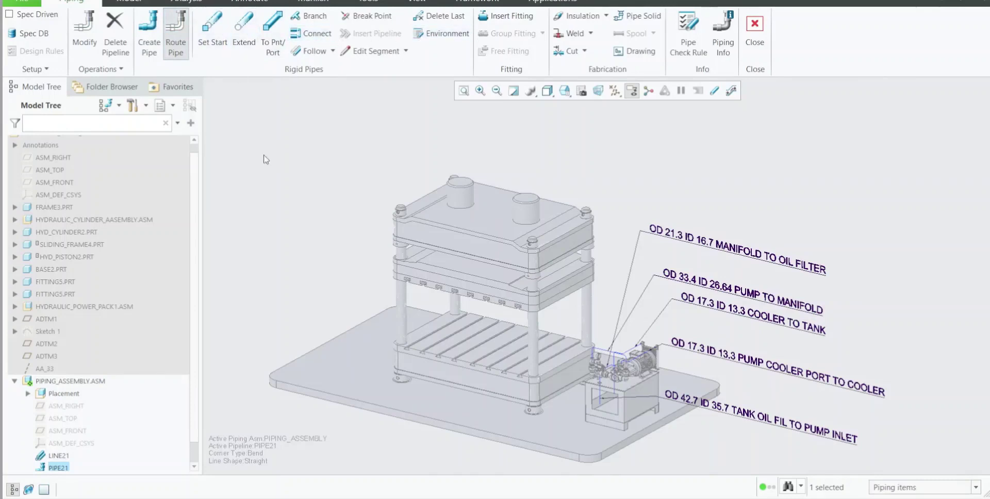
Turn on datum point display and set the pipe start at datum point PNT1 in the manifold block's port fitting
click(210, 45)
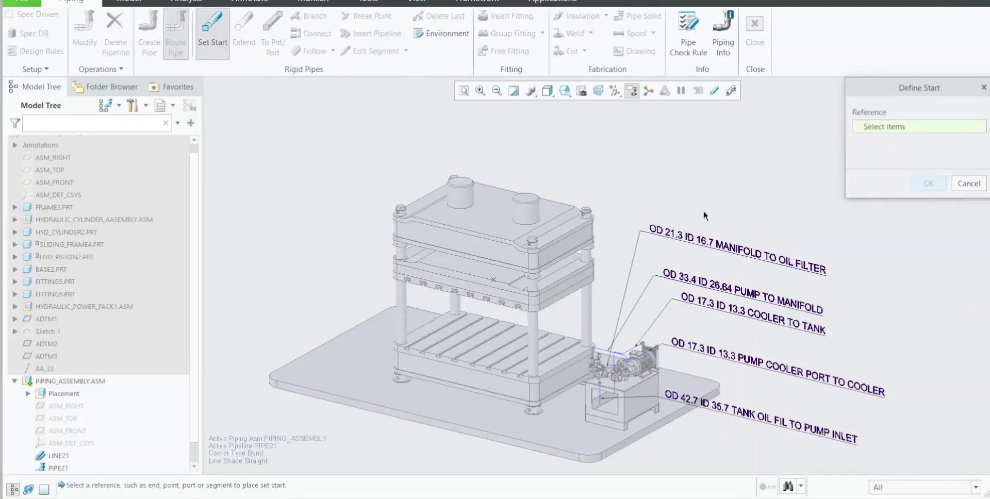
scroll(639, 397, up, 3)
scroll(589, 361, down, 1)
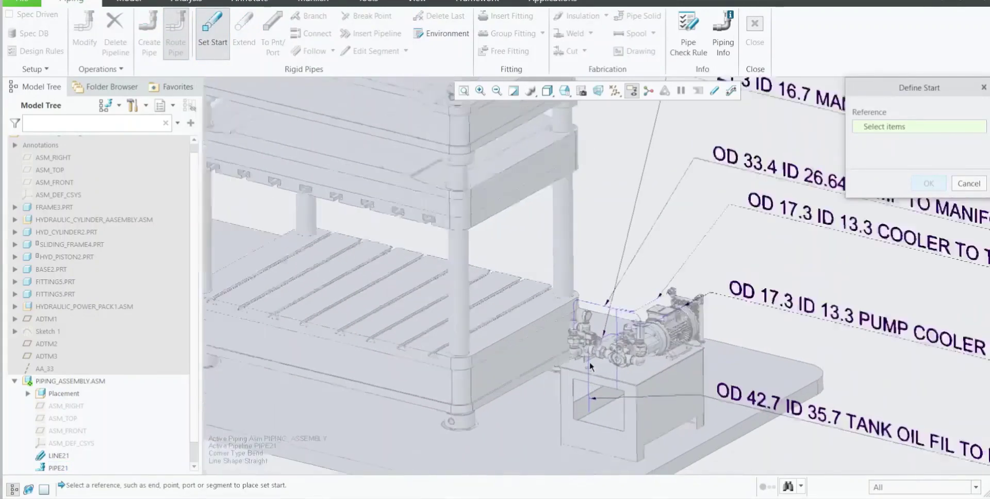
middle_drag(630, 329, 511, 360)
scroll(640, 323, up, 8)
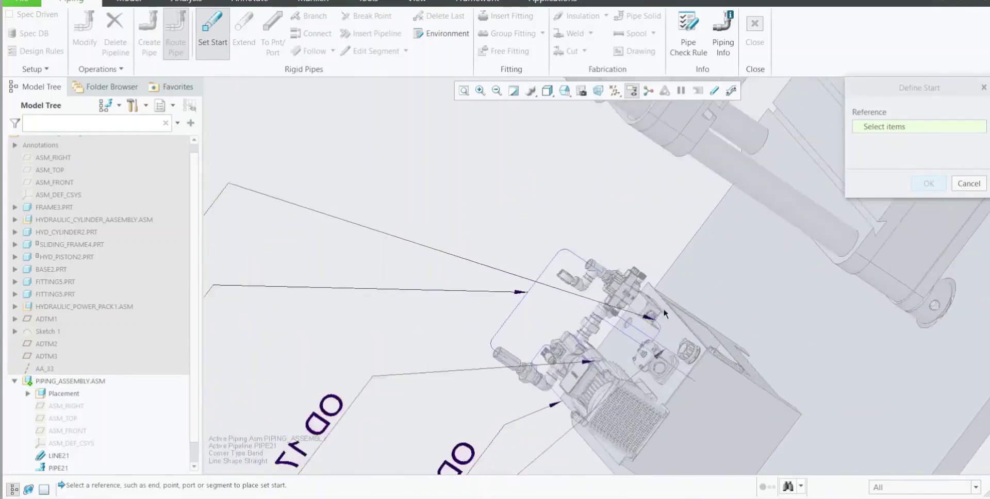
scroll(640, 323, up, 4)
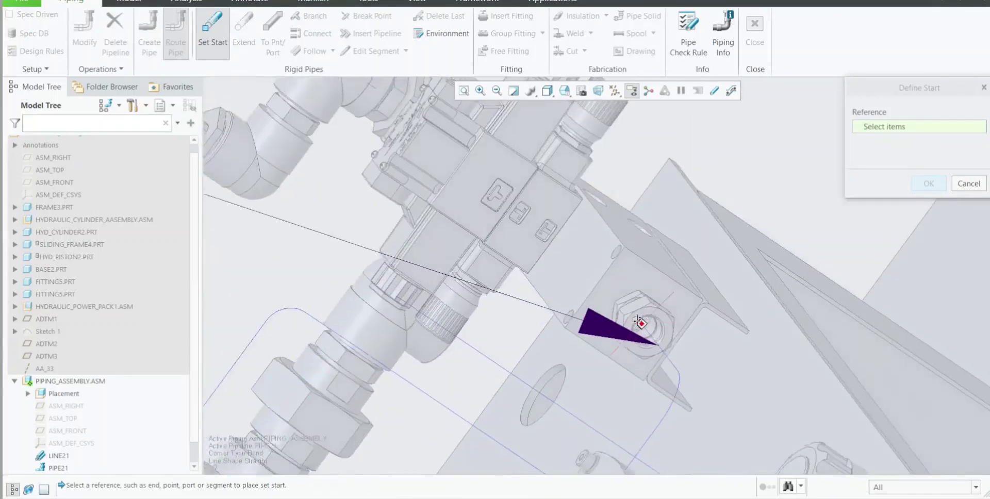
scroll(642, 334, up, 2)
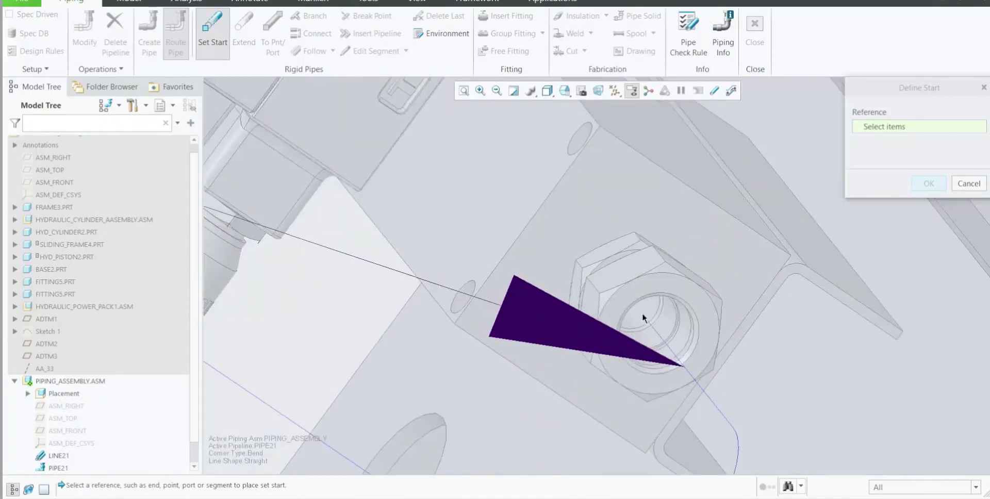
click(614, 91)
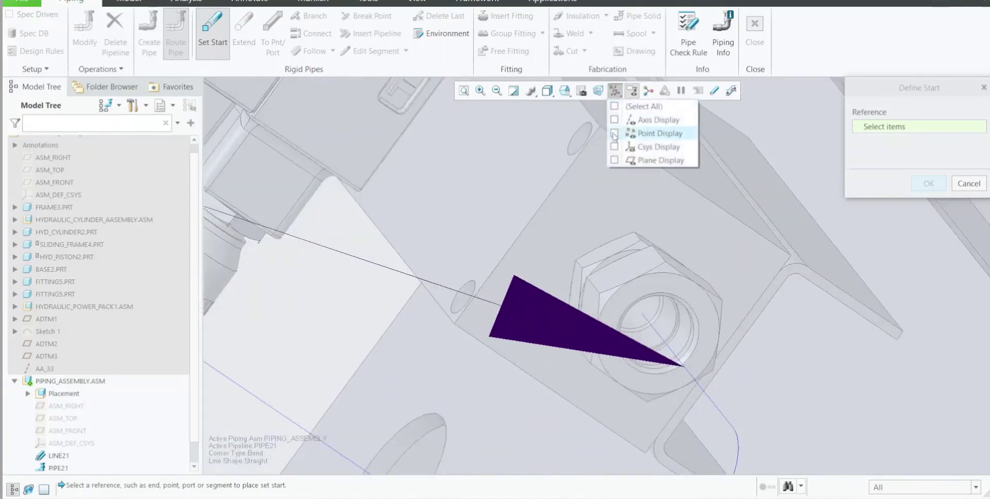
click(655, 133)
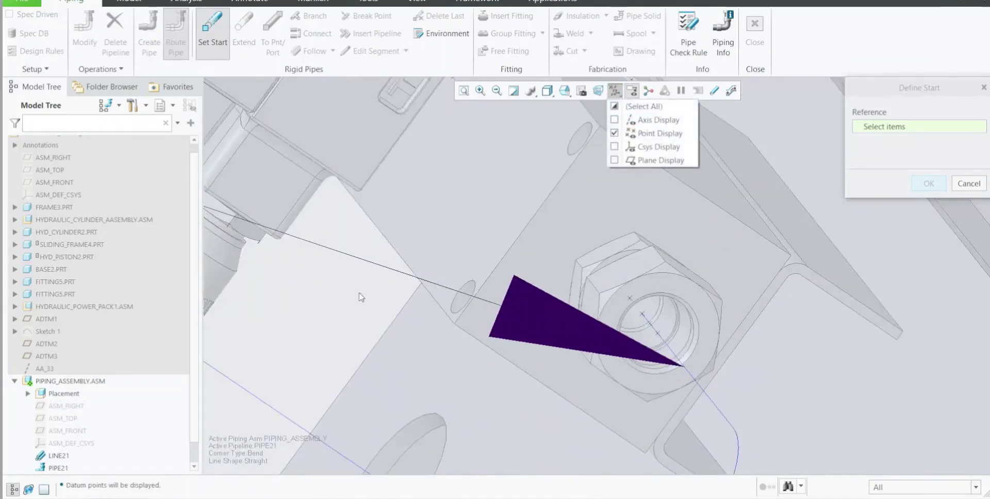
scroll(504, 287, up, 4)
click(588, 308)
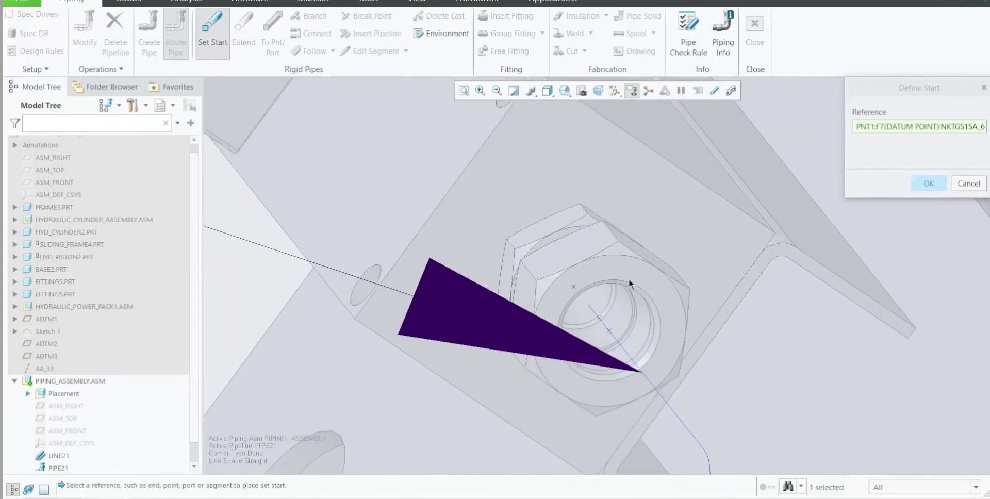
click(933, 185)
Start a Follow Curve route and select the straight curve segment leaving the manifold block's port fitting
scroll(589, 235, down, 5)
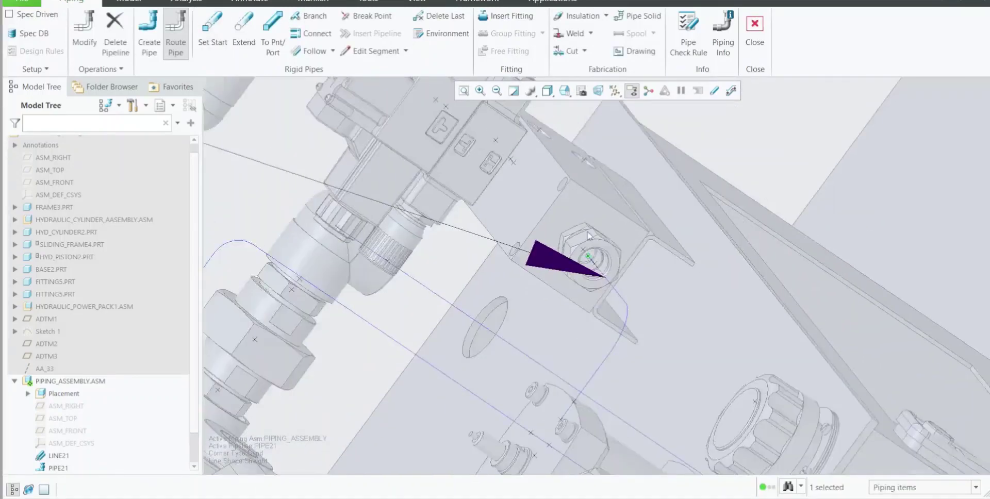
scroll(588, 235, down, 3)
scroll(579, 282, down, 2)
mouse_move(594, 294)
middle_down()
mouse_move(609, 257)
mouse_move(609, 298)
mouse_move(580, 294)
middle_up()
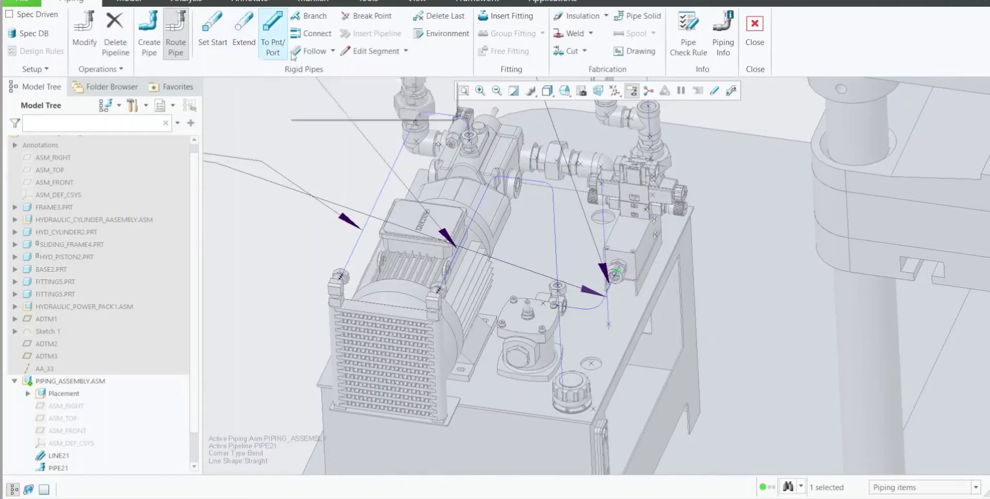
click(333, 51)
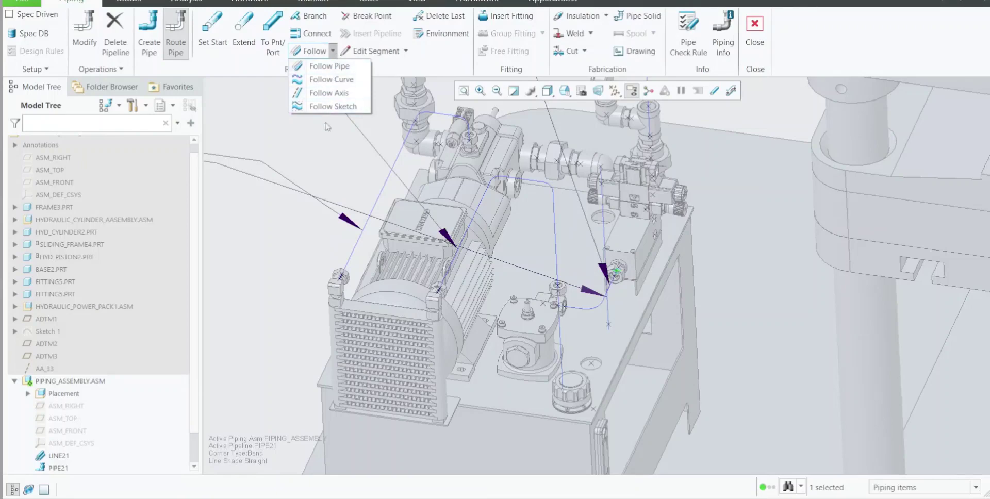
click(331, 79)
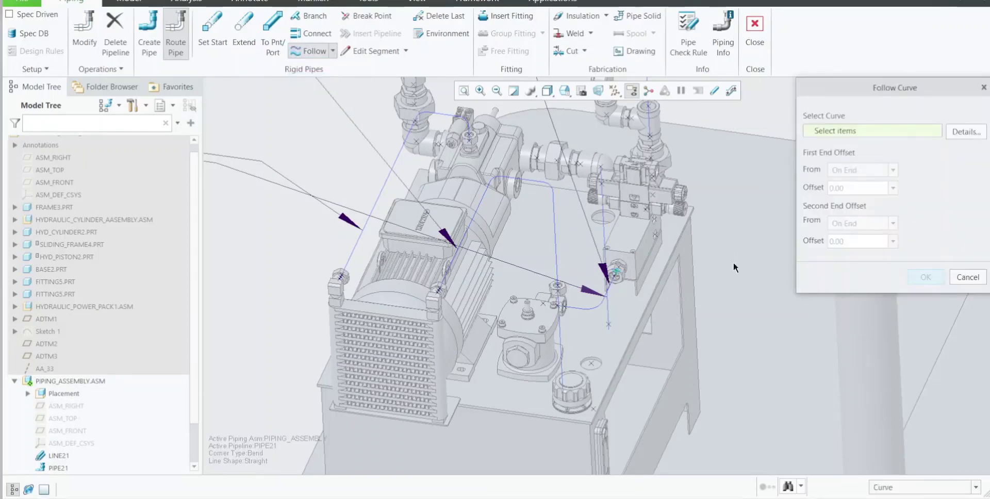
scroll(651, 268, up, 5)
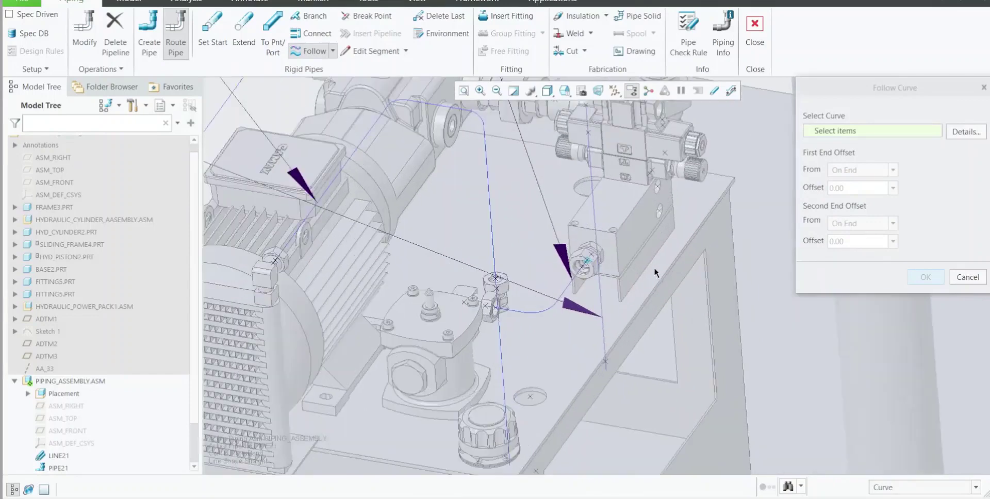
click(567, 290)
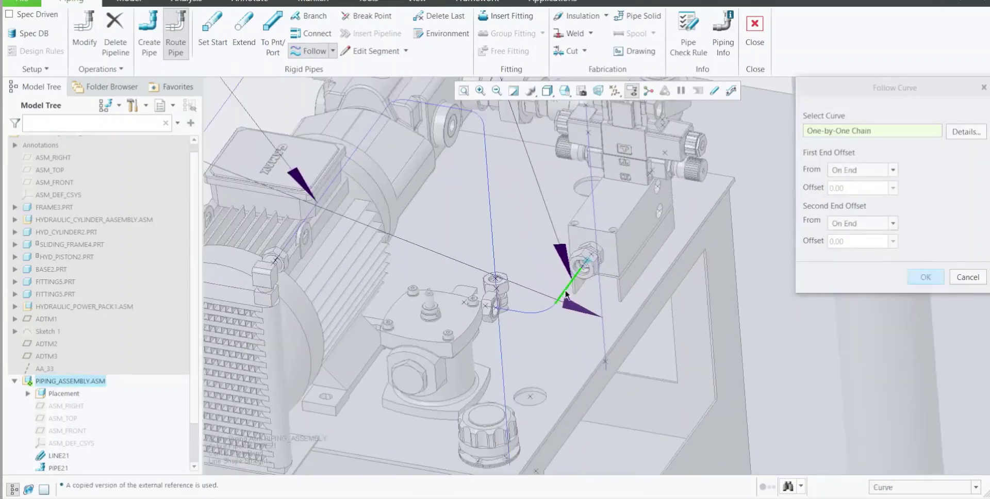
Change the curve chain to rule-based with all curves in feature and accept the route to the oil filter
click(966, 132)
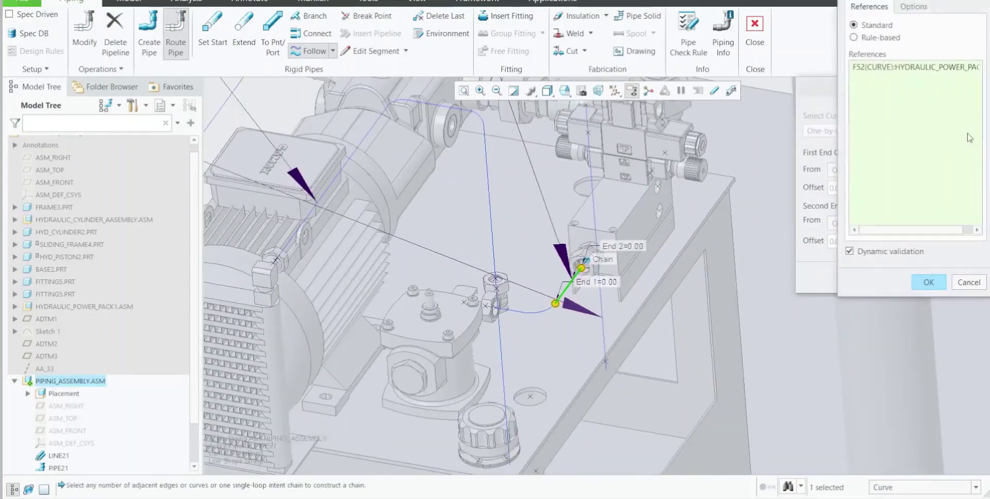
click(853, 38)
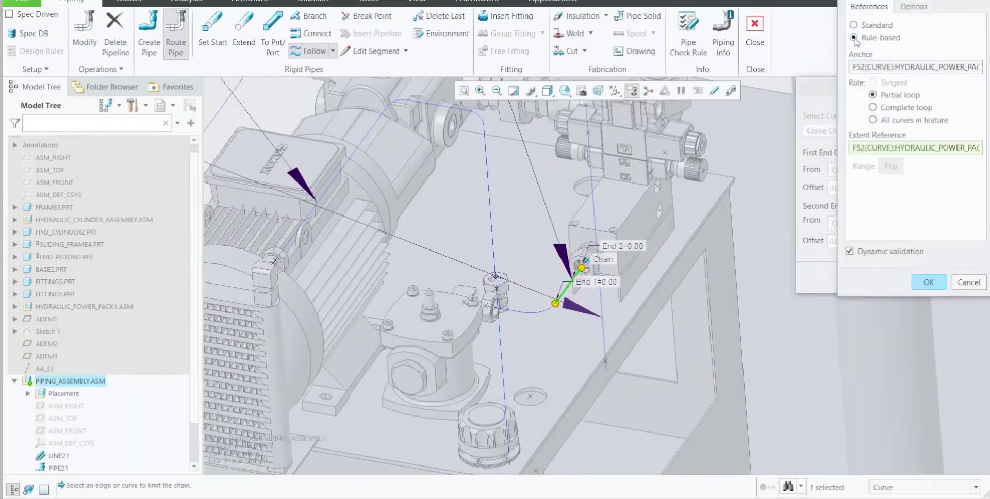
click(872, 120)
click(928, 282)
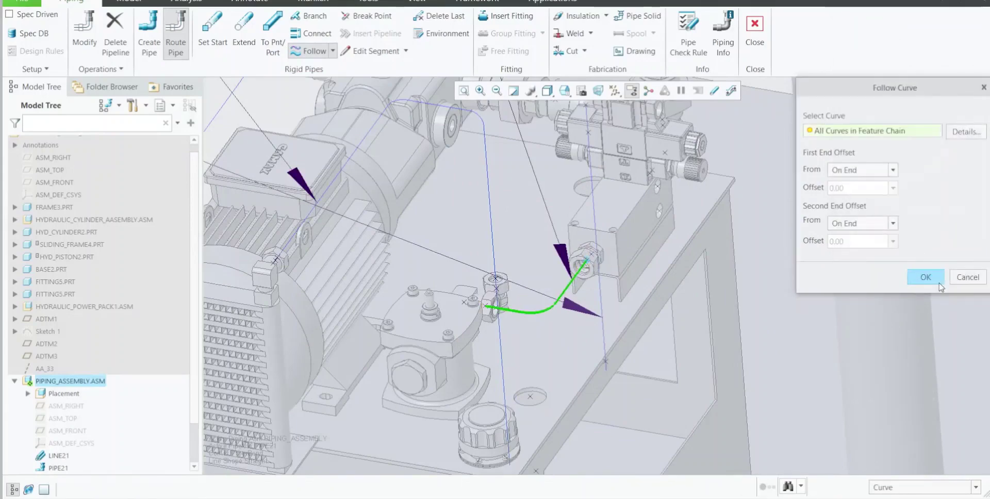
click(927, 282)
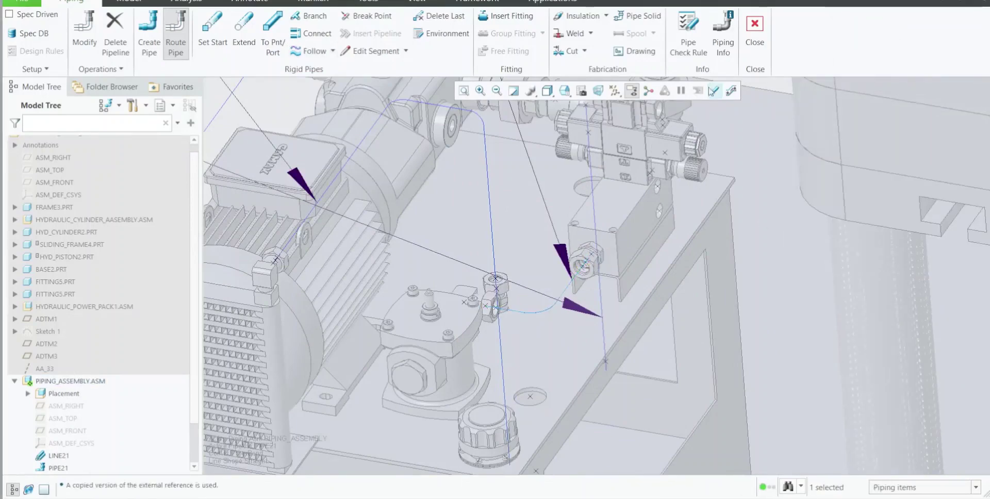
Switch the pipeline display from centerline to thick pipe
click(715, 91)
scroll(558, 253, up, 3)
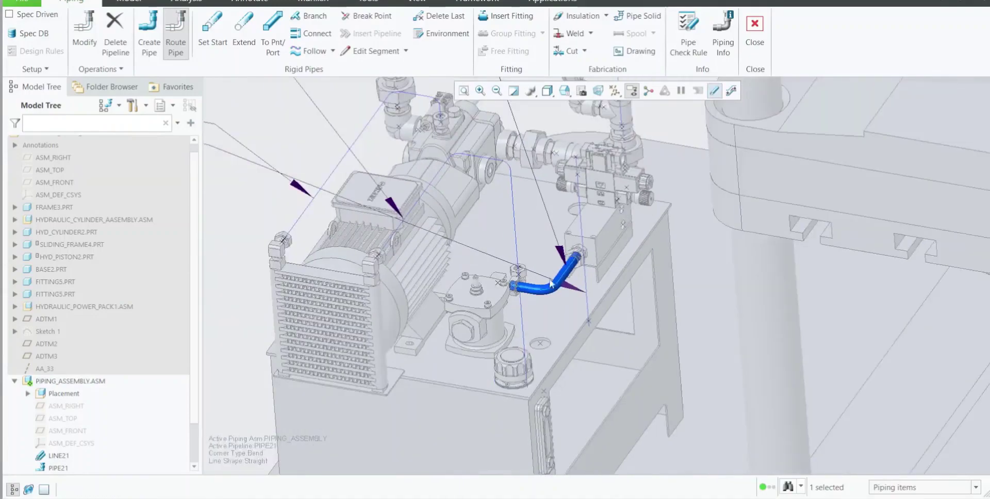
scroll(544, 280, down, 3)
Examine the routed pipe between manifold and oil filter and the remaining labelled pipe runs from several angles
mouse_move(544, 281)
middle_down()
mouse_move(561, 264)
mouse_move(639, 287)
mouse_move(634, 274)
mouse_move(654, 274)
mouse_move(598, 340)
middle_up()
scroll(597, 338, down, 8)
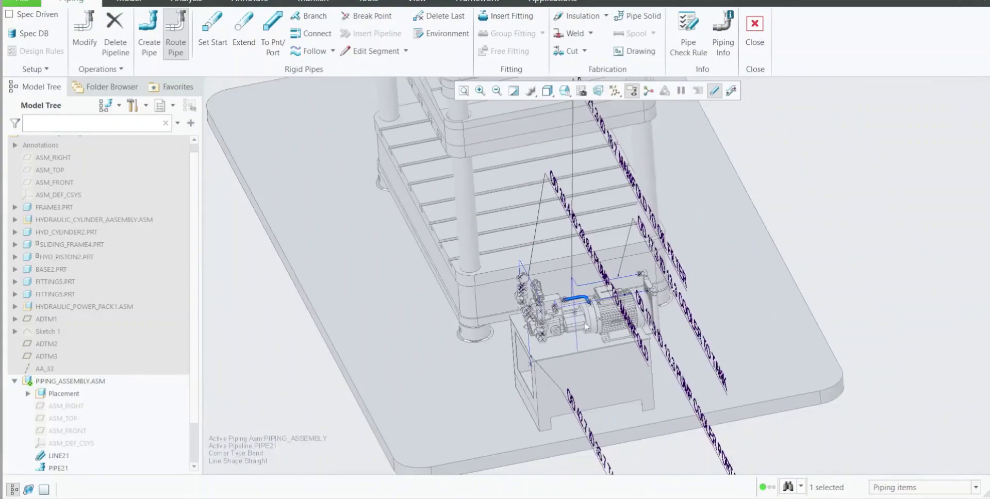
scroll(593, 319, up, 3)
middle_drag(549, 302, 593, 344)
scroll(593, 346, down, 4)
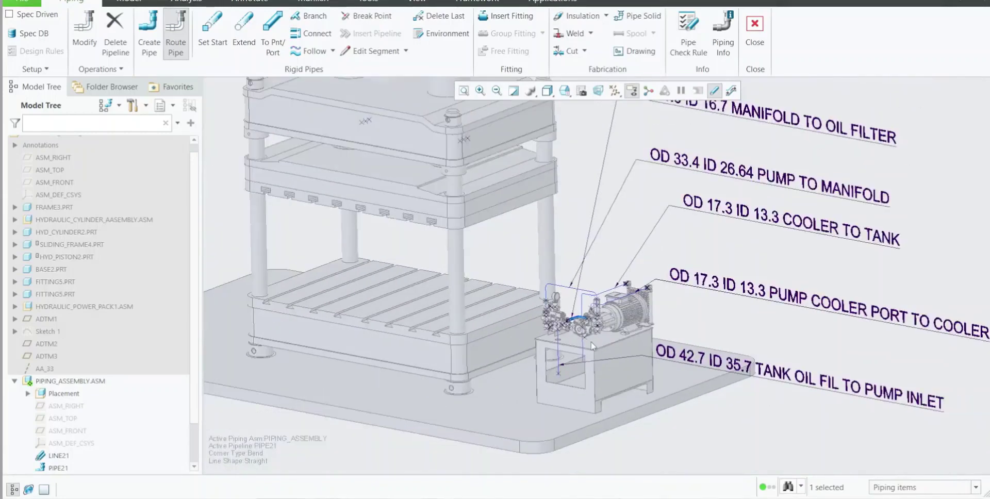
scroll(635, 397, down, 2)
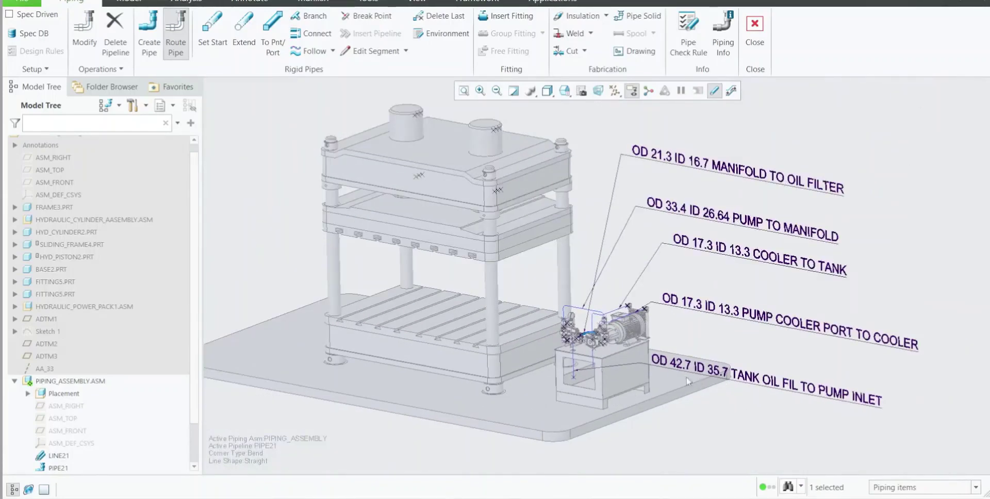
scroll(617, 248, down, 1)
mouse_move(622, 247)
middle_down()
mouse_move(624, 230)
mouse_move(628, 249)
middle_up()
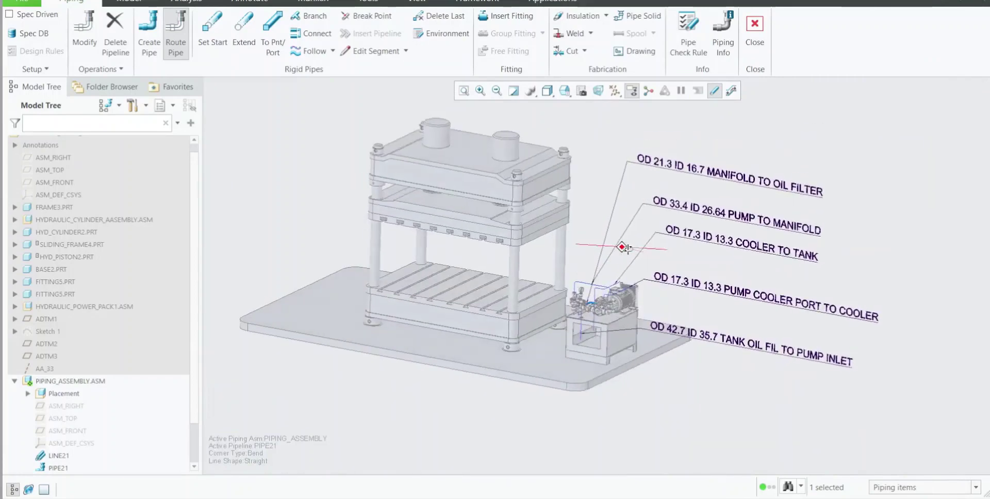
scroll(618, 299, down, 1)
scroll(620, 298, up, 3)
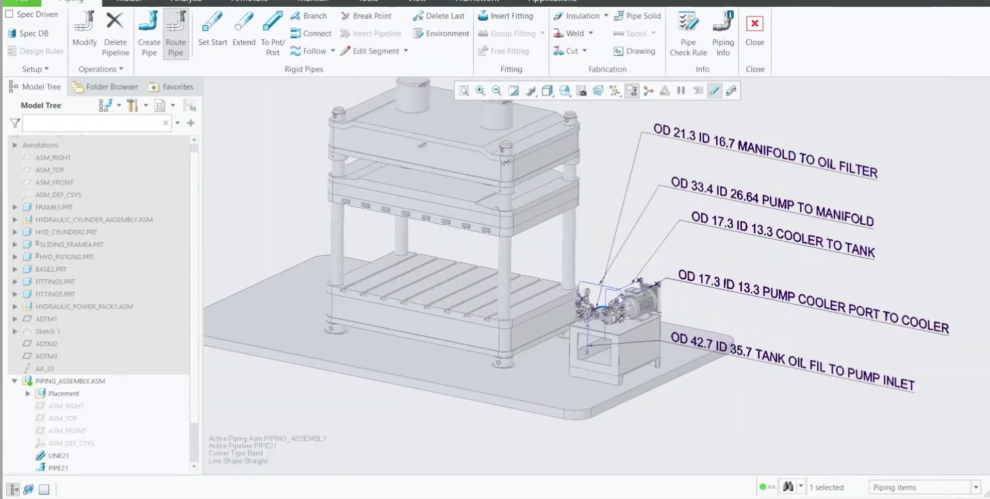
scroll(614, 297, up, 5)
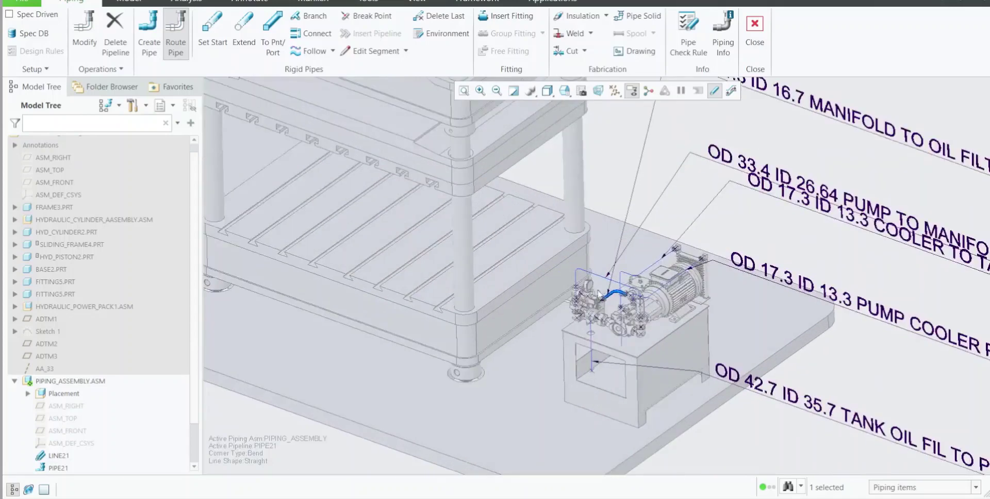
Read the line stock file line33.stk into the piping assembly and finish the line stock setup
scroll(600, 295, down, 2)
scroll(591, 323, down, 1)
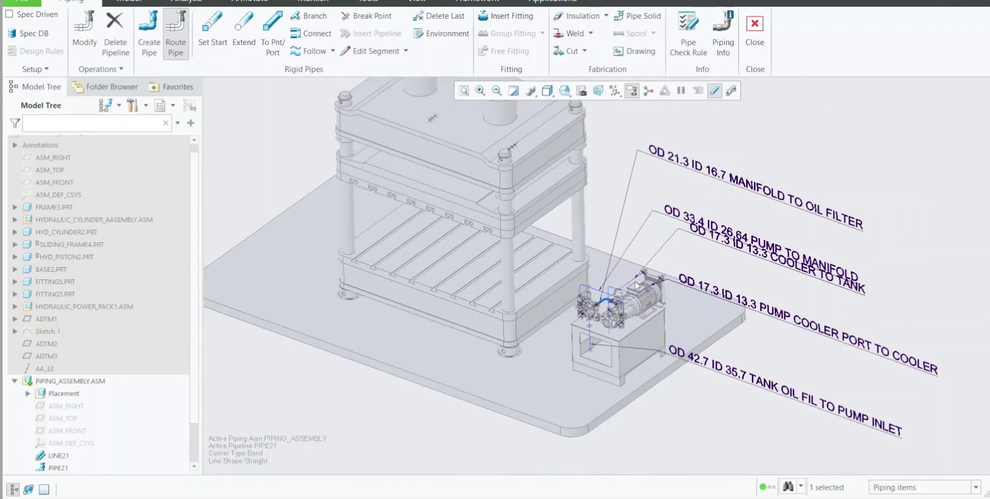
scroll(716, 251, up, 3)
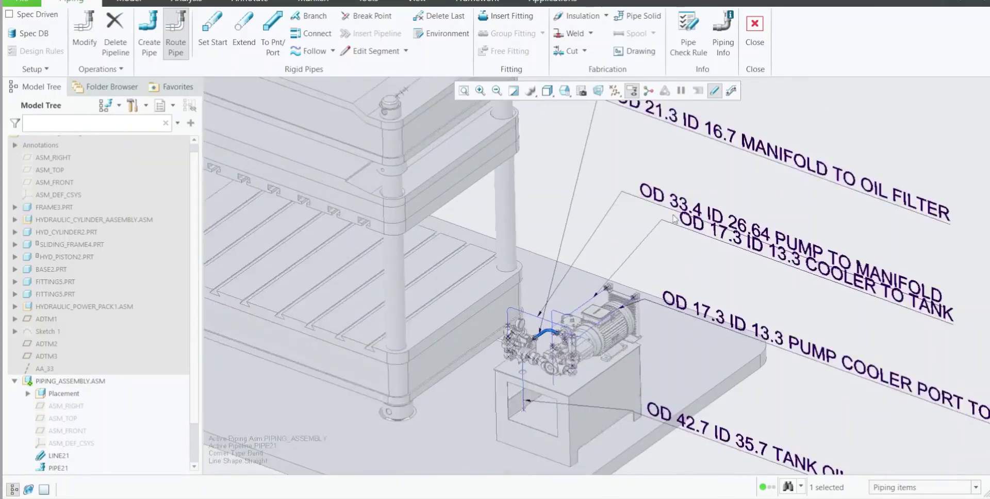
scroll(679, 201, down, 3)
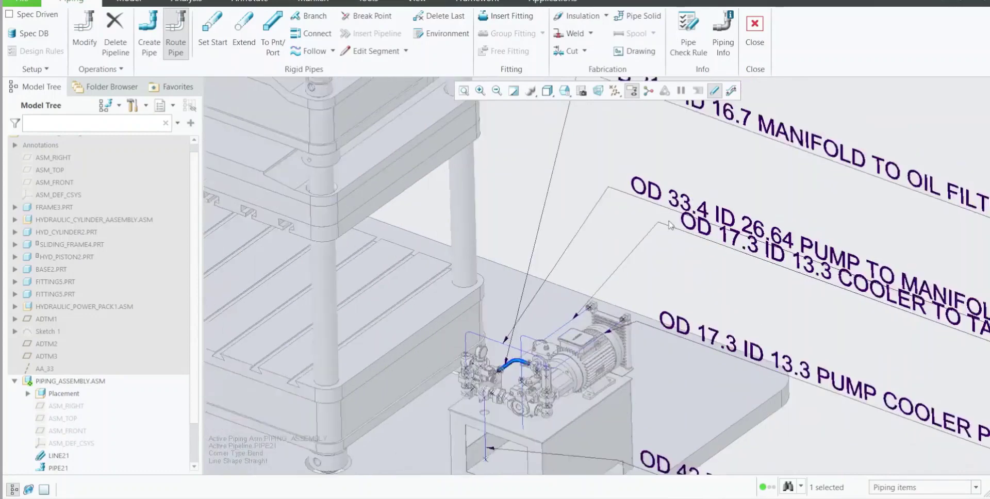
click(43, 69)
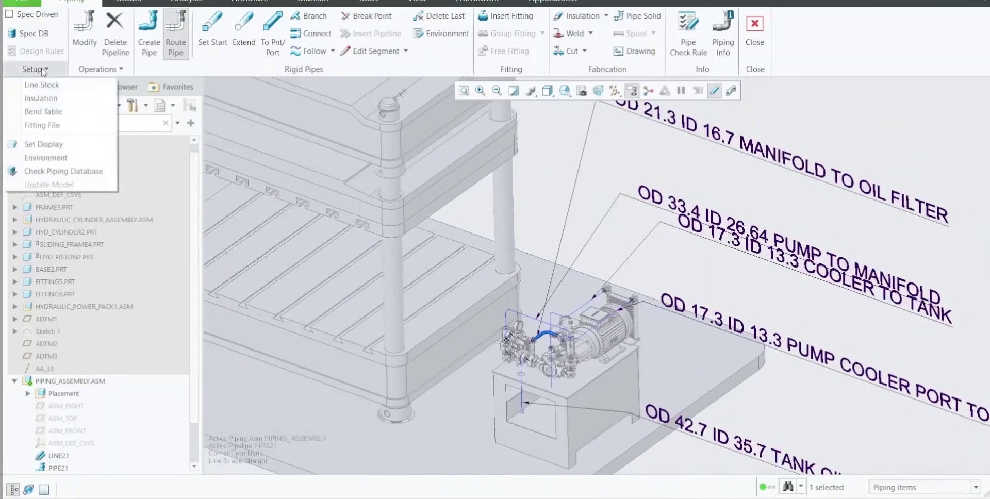
click(43, 84)
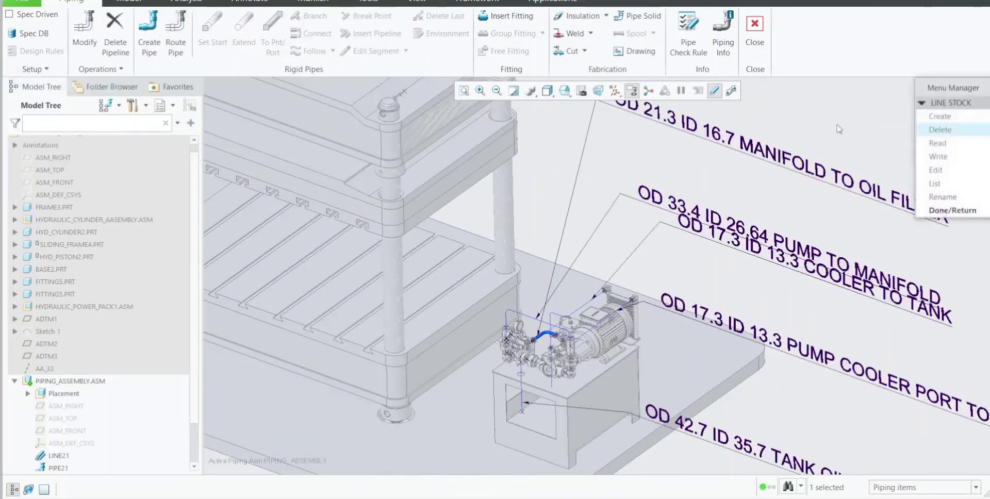
click(937, 143)
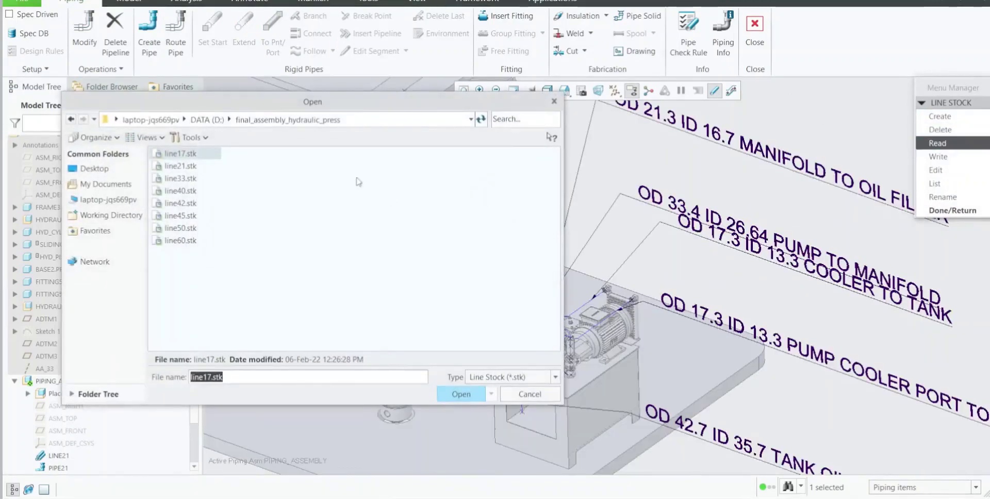
mouse_move(314, 97)
mouse_down()
mouse_move(289, 117)
mouse_move(327, 101)
mouse_move(319, 95)
mouse_up()
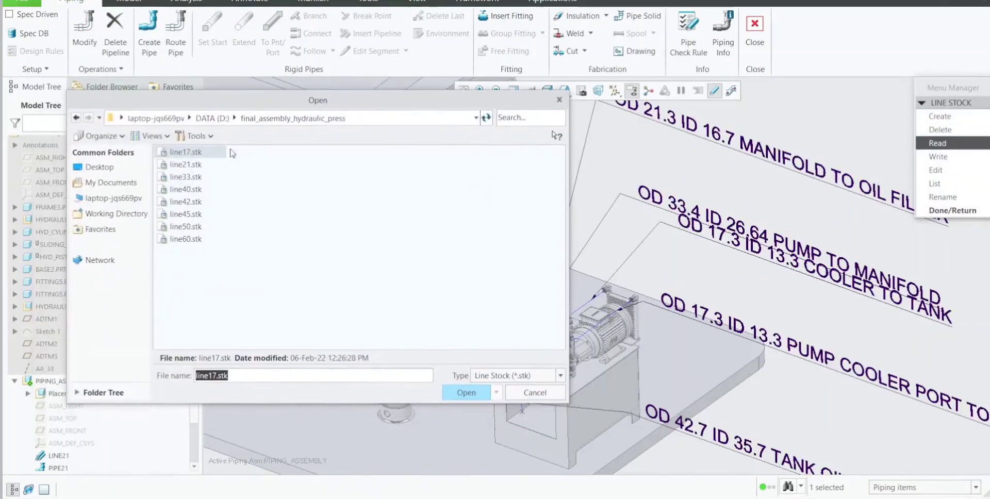
click(187, 177)
click(471, 390)
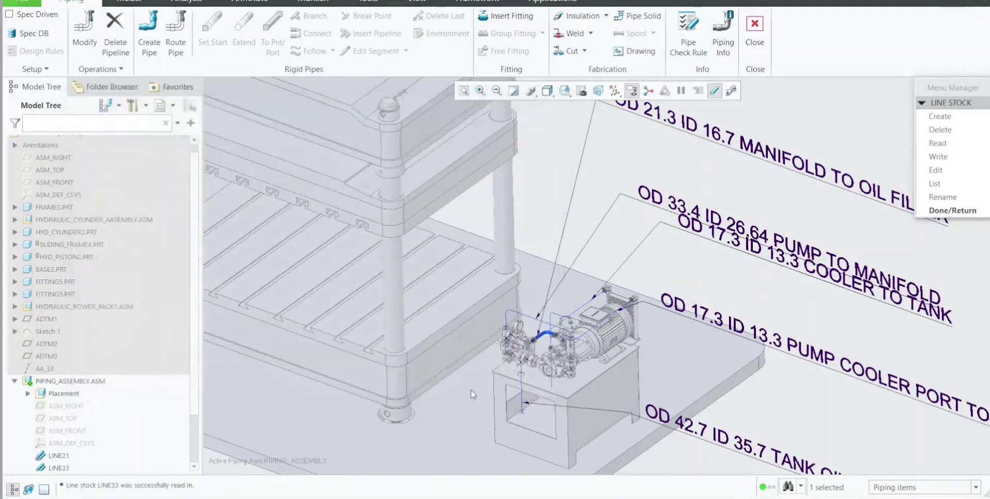
click(952, 211)
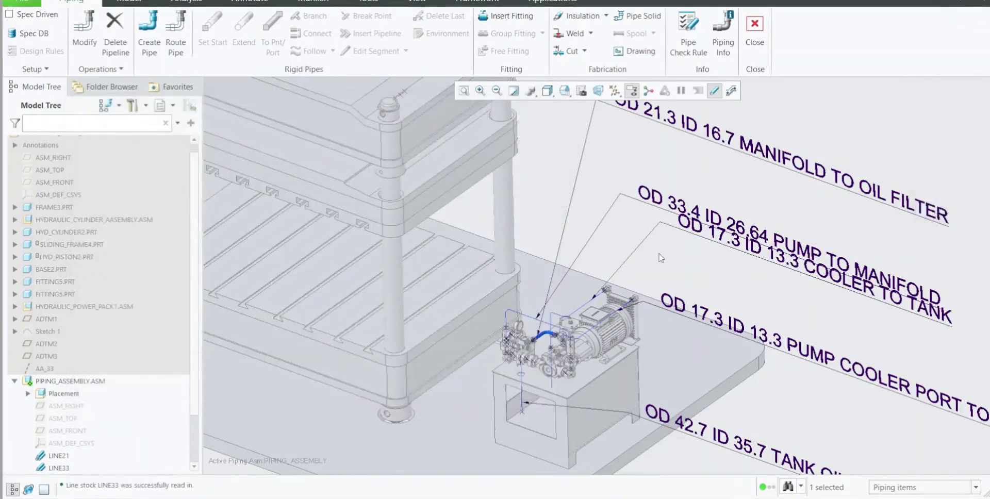
Create a pipeline named PIPE33 and assign it the LINE33 line stock
scroll(659, 258, down, 4)
scroll(658, 259, down, 3)
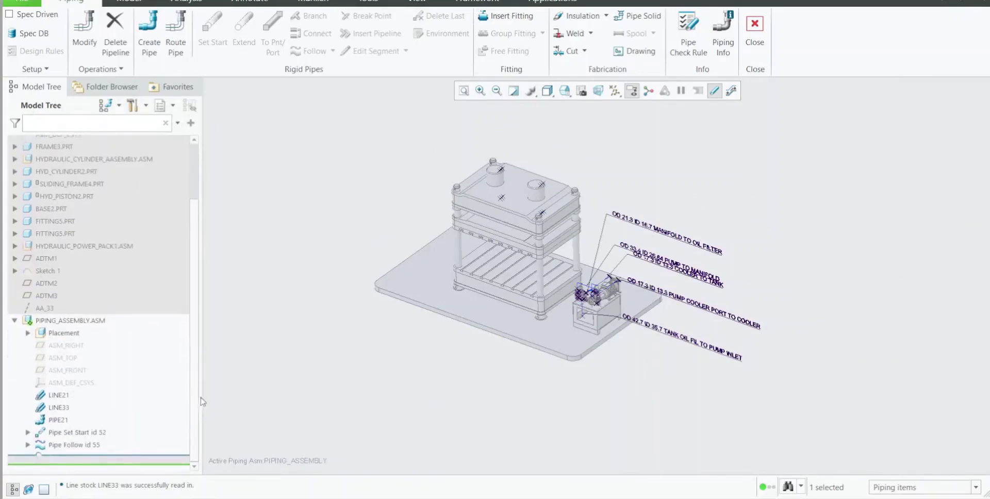
drag(201, 398, 201, 397)
click(270, 318)
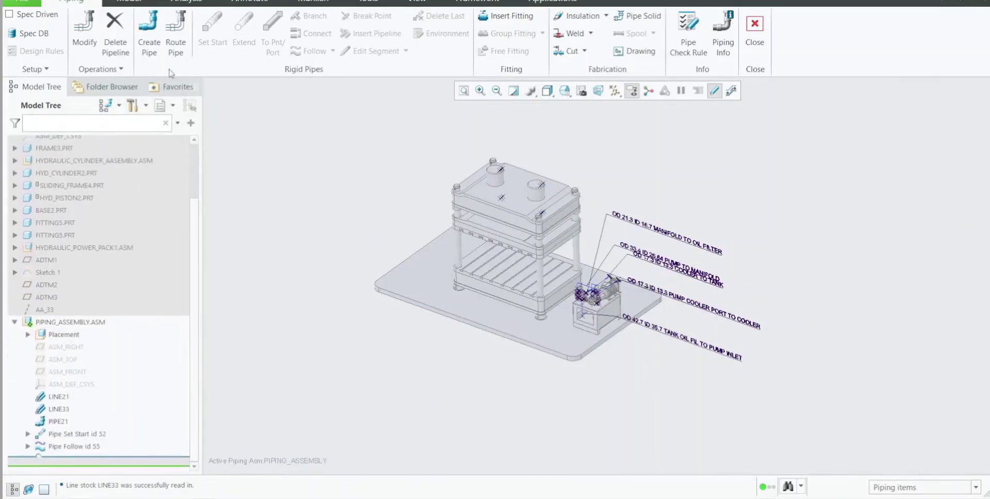
click(157, 47)
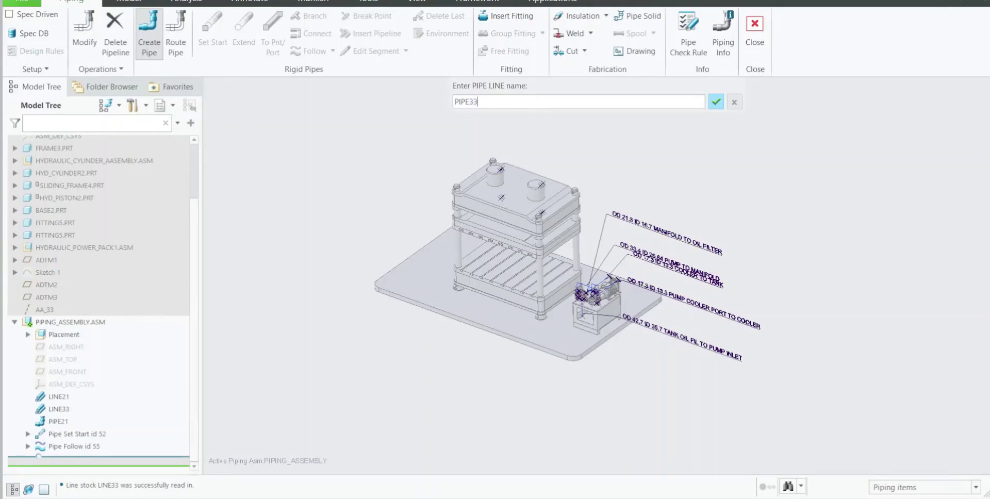
text(PIPE33)
key(Return)
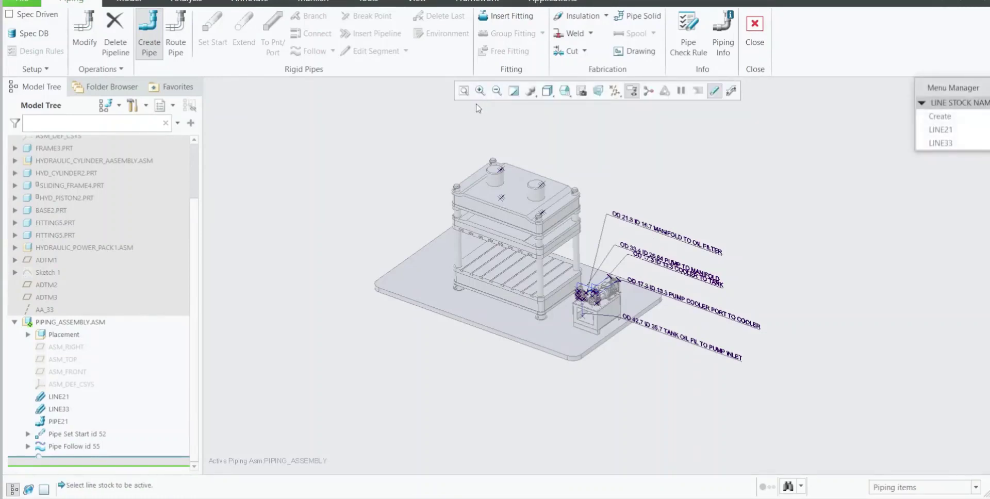
click(943, 143)
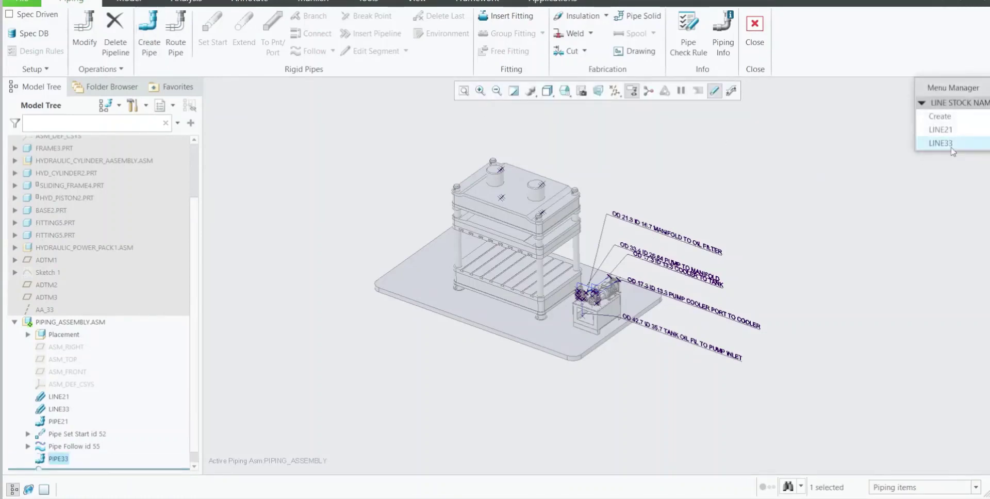
Set the start of PIPE33 at the curve end inside the pump's upright hex fitting
scroll(614, 303, up, 4)
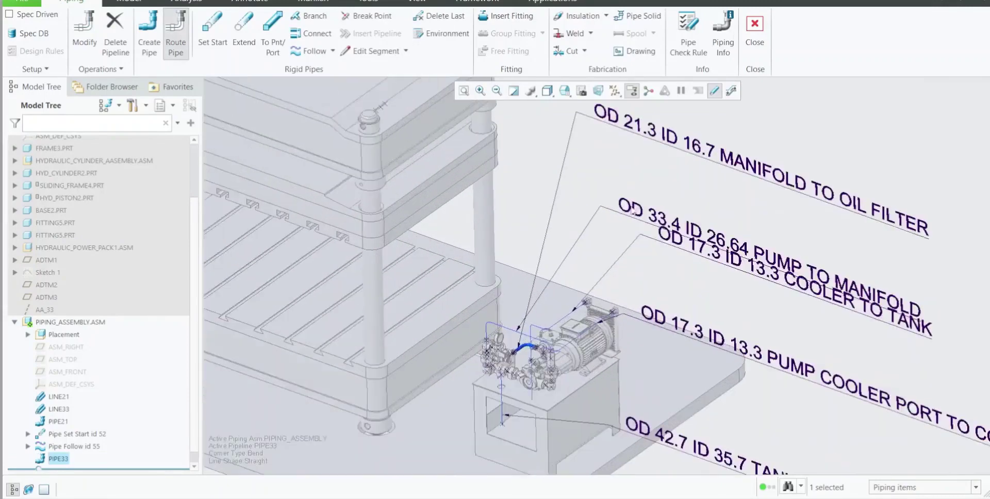
scroll(634, 216, down, 1)
scroll(634, 221, up, 3)
scroll(631, 213, up, 2)
scroll(558, 303, up, 6)
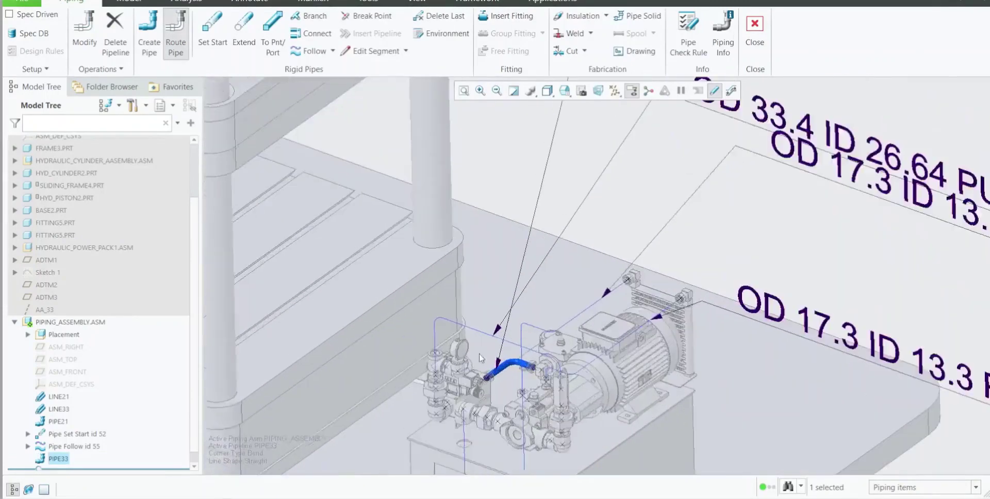
scroll(565, 371, up, 1)
mouse_move(567, 346)
middle_down()
mouse_move(568, 333)
mouse_move(570, 342)
middle_up()
scroll(571, 342, down, 1)
click(212, 31)
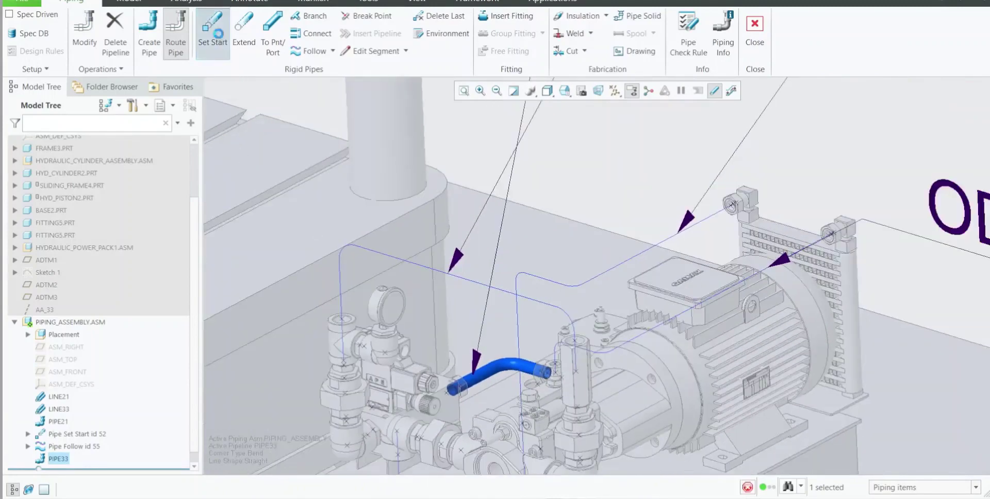
scroll(577, 373, up, 3)
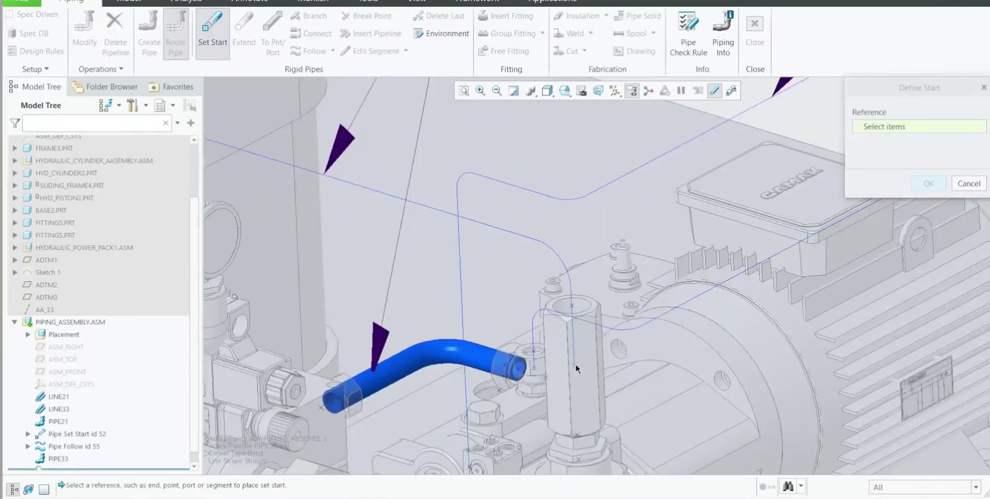
click(575, 363)
scroll(596, 358, down, 3)
click(928, 184)
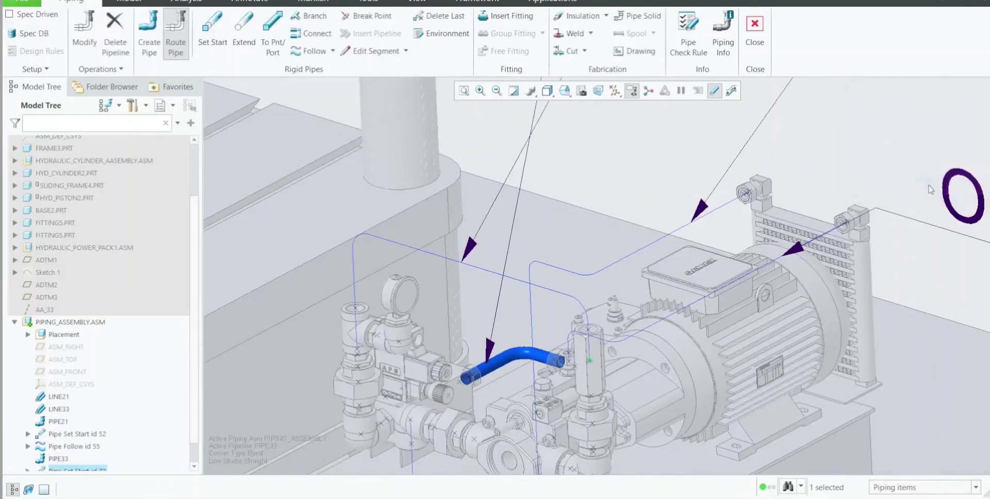
Start a Follow Curve route and select the long straight segment of the pump-to-manifold curve
click(334, 51)
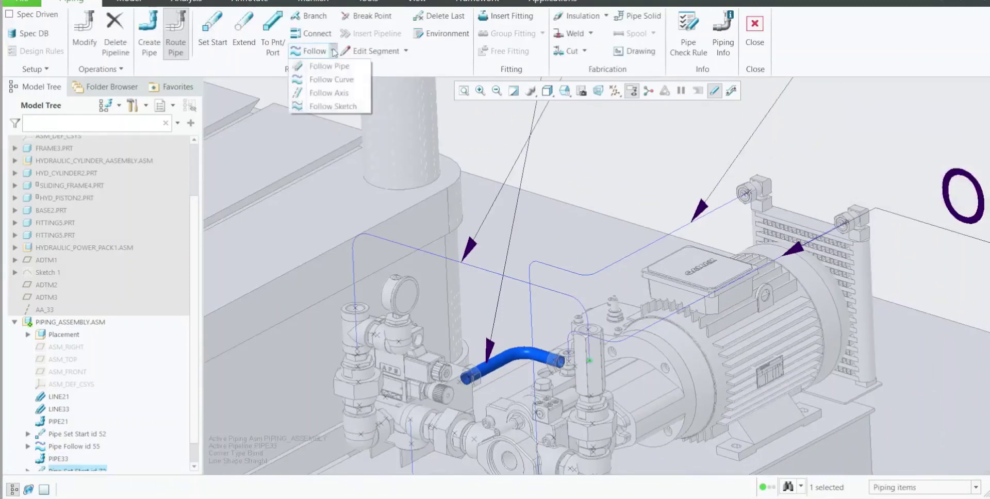
click(331, 79)
click(553, 296)
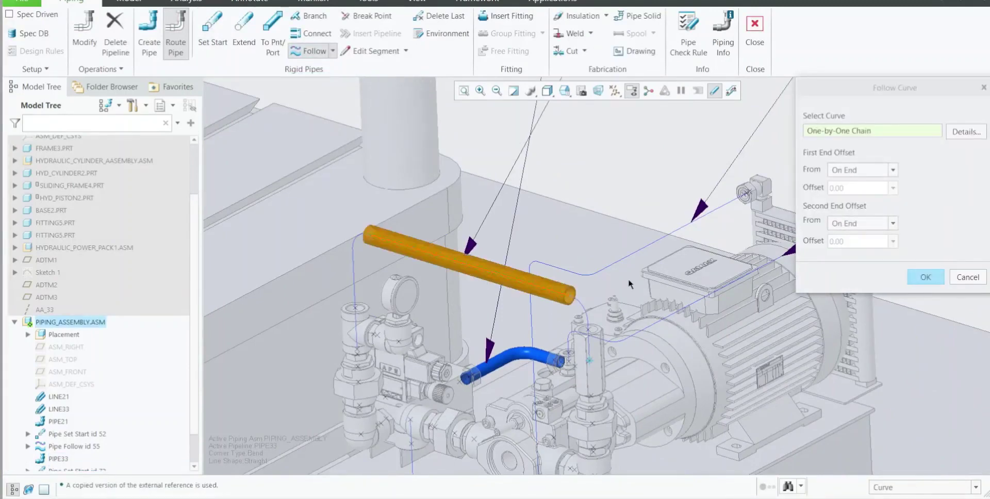
Make the curve chain rule-based with all curves in feature and accept the pump-to-manifold route
click(964, 132)
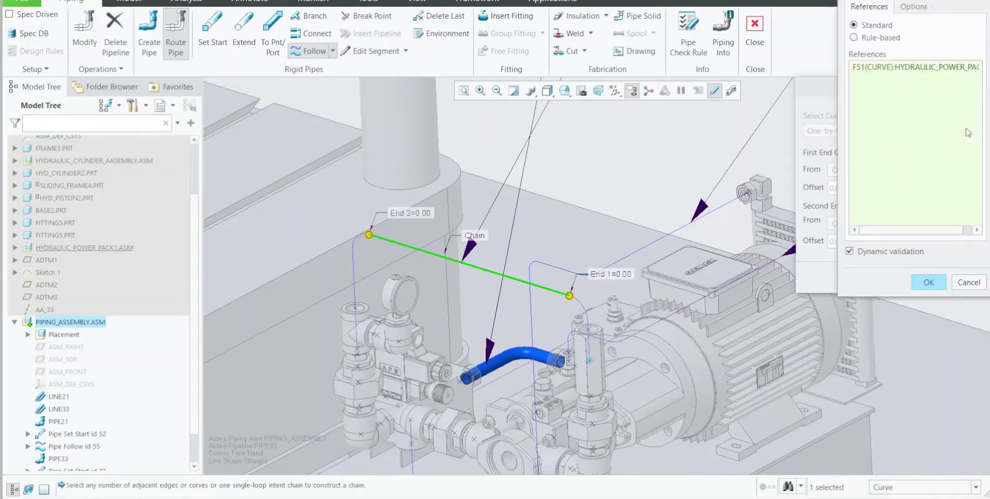
click(853, 38)
click(875, 119)
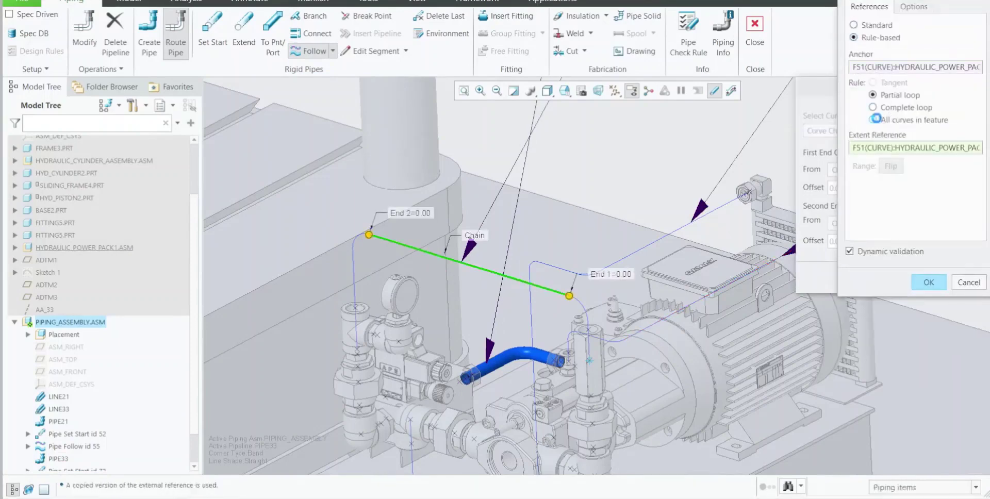
click(928, 282)
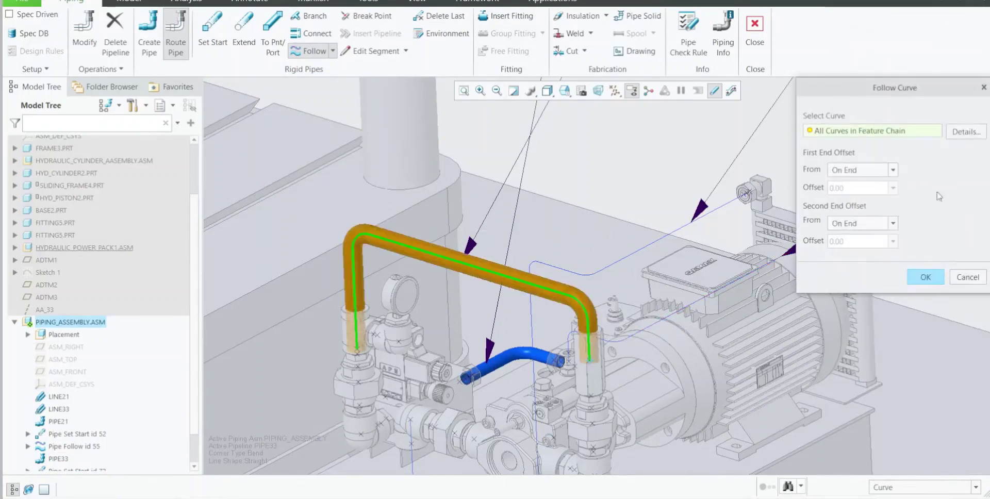
click(926, 277)
Read the line stock file line42.stk for the tank-to-pump-inlet pipe and finish the line stock setup
scroll(638, 262, down, 3)
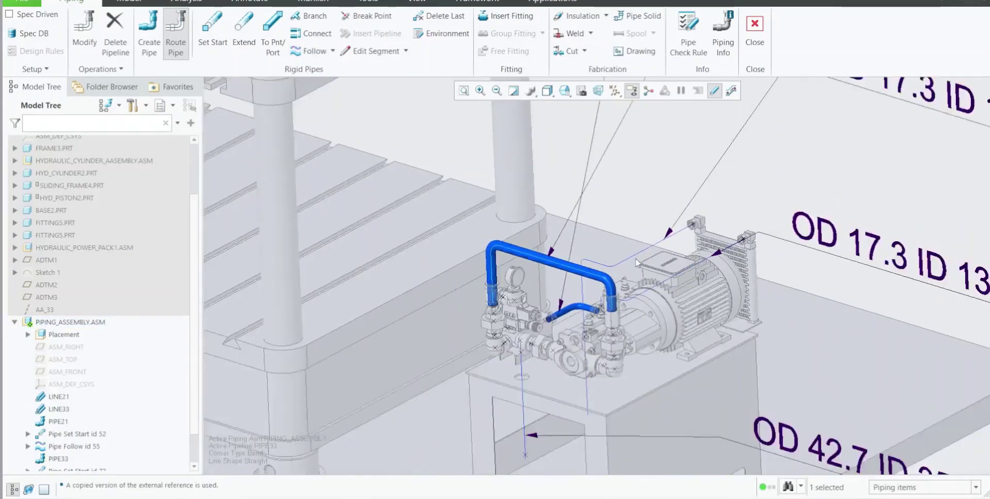
scroll(638, 262, down, 6)
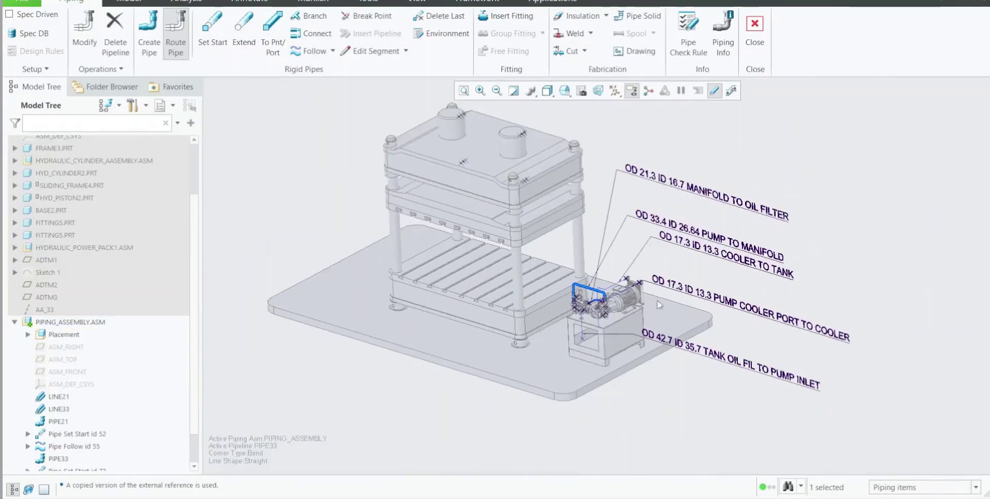
scroll(658, 304, up, 3)
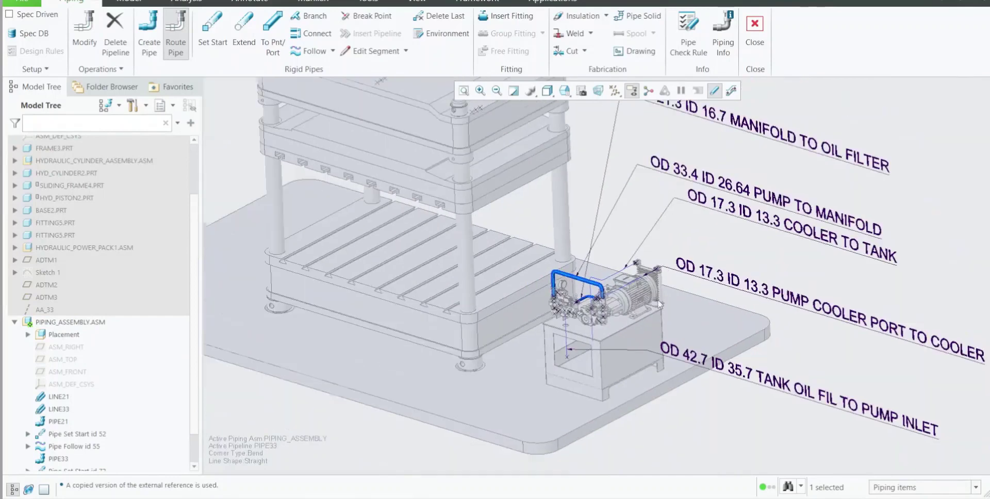
scroll(659, 397, down, 2)
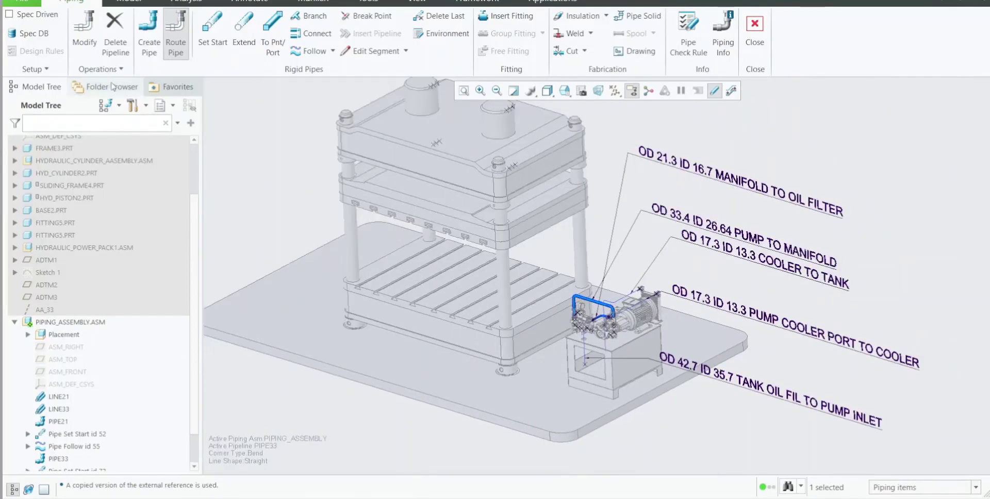
click(34, 69)
click(41, 86)
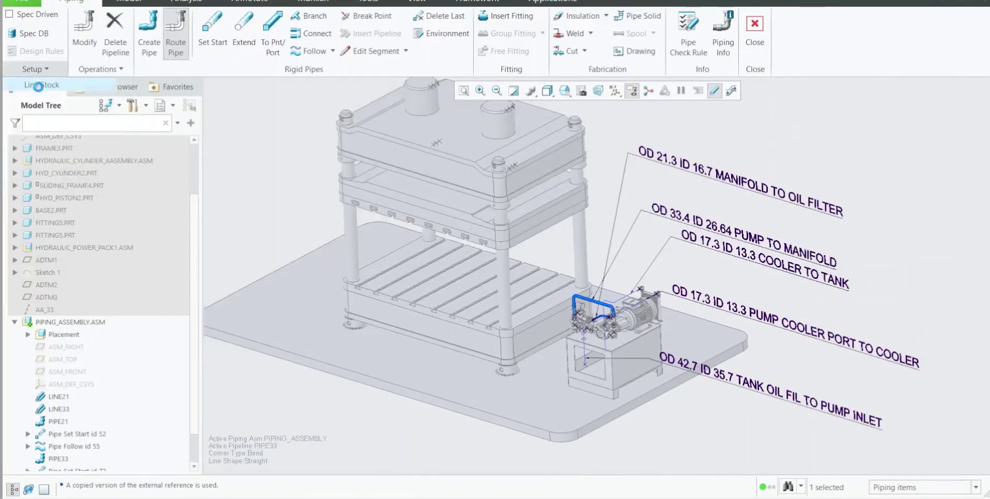
click(937, 142)
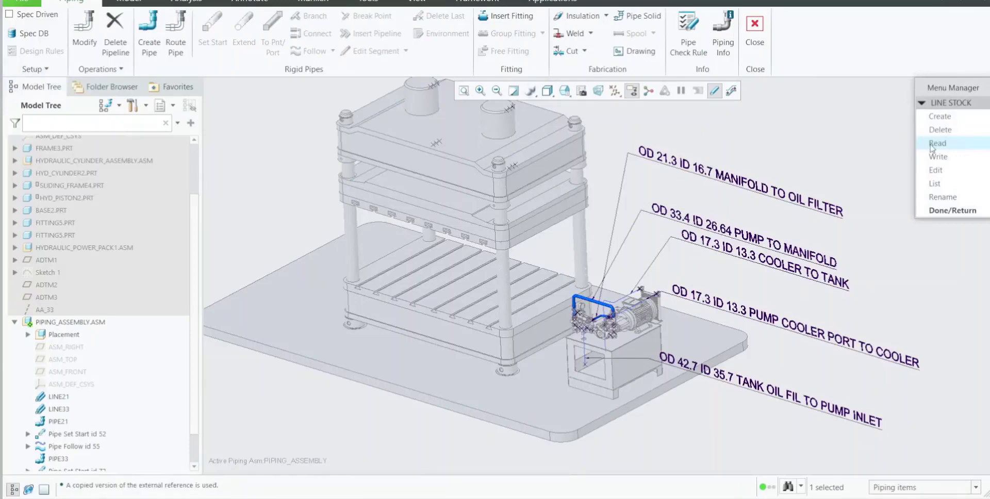
click(194, 203)
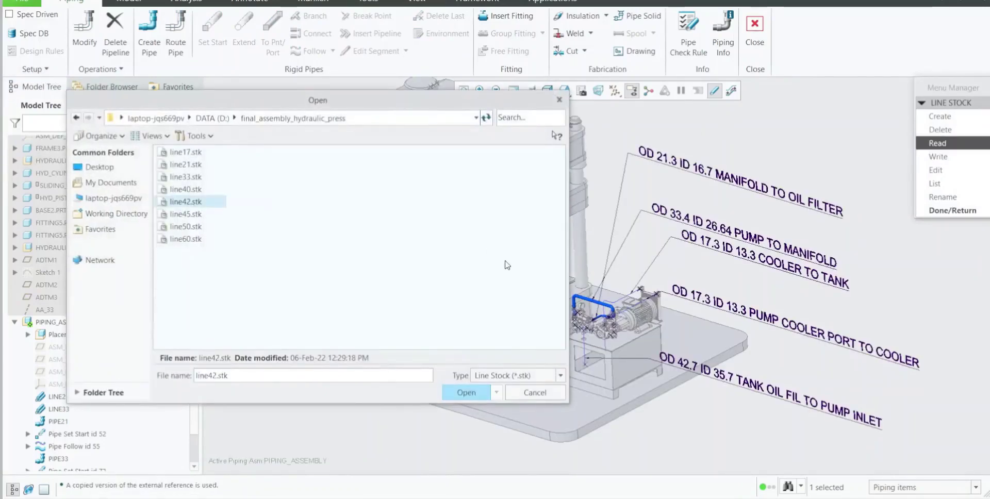
click(467, 393)
click(951, 211)
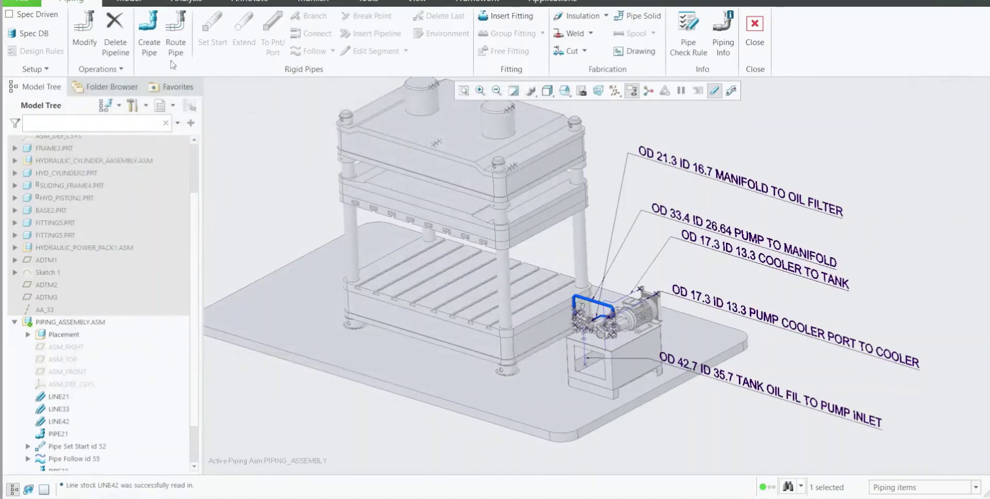
Create a pipeline named PIPE42 and assign it the LINE42 line stock
click(149, 46)
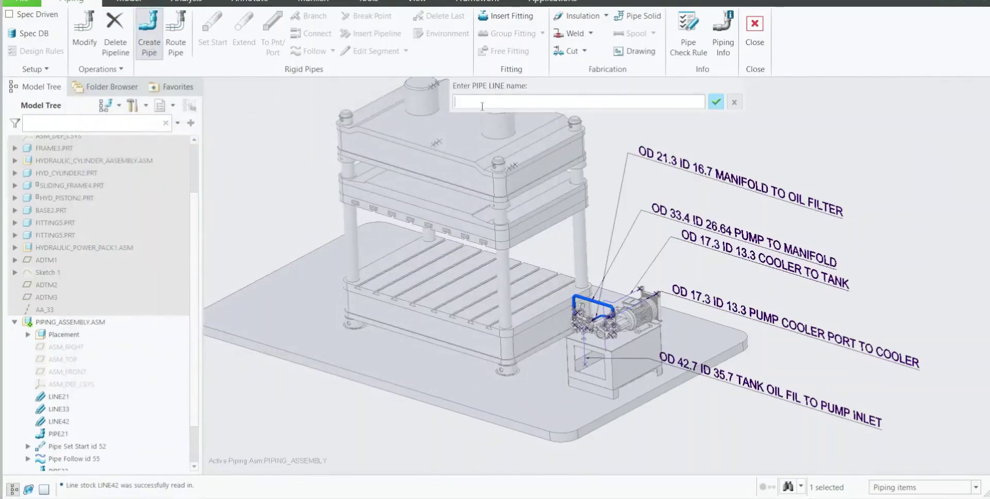
text(PIPE42)
key(Return)
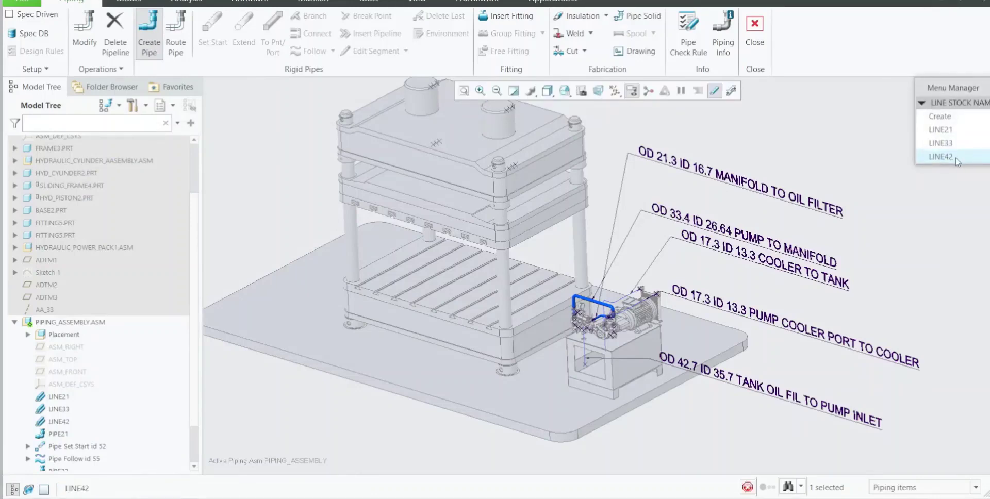
click(941, 157)
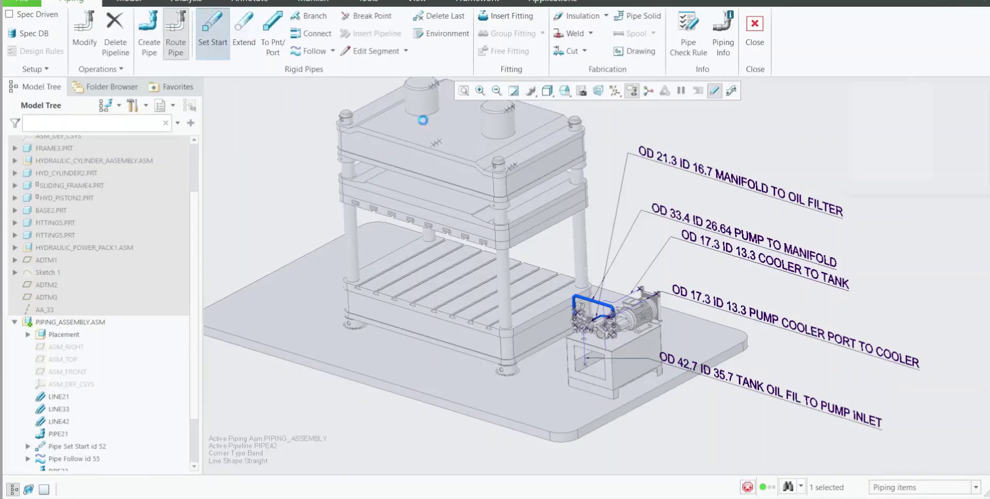
Set the start of pipeline PIPE42 at the datum point of the pump inlet elbow above the tank
scroll(585, 370, down, 5)
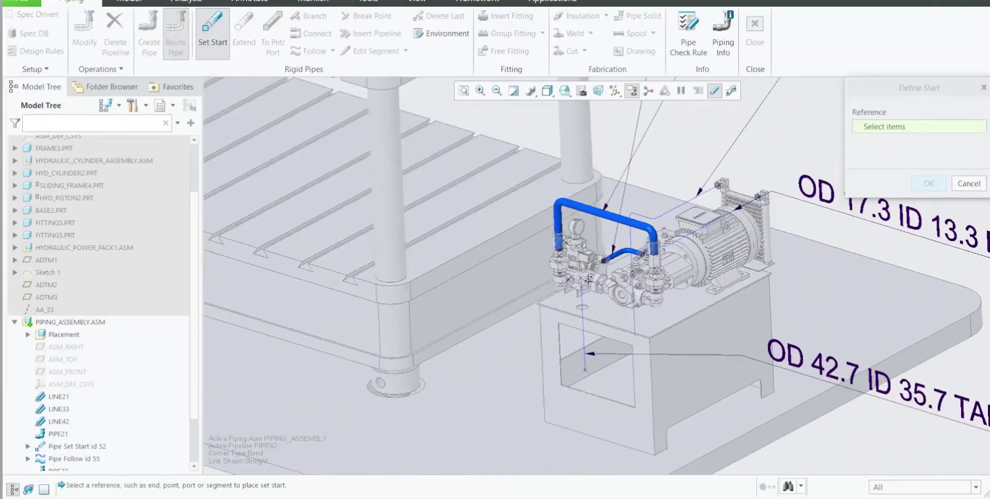
middle_drag(588, 279, 580, 297)
scroll(580, 296, down, 3)
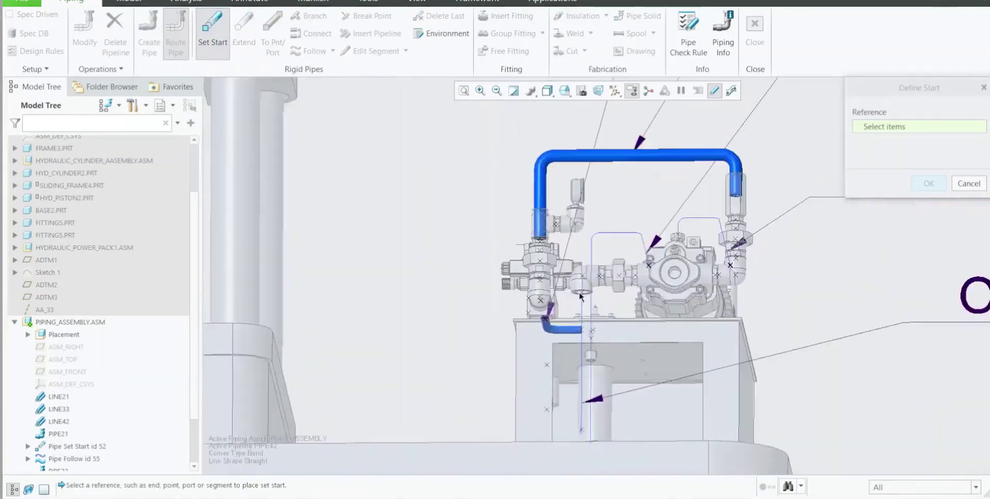
scroll(579, 295, down, 3)
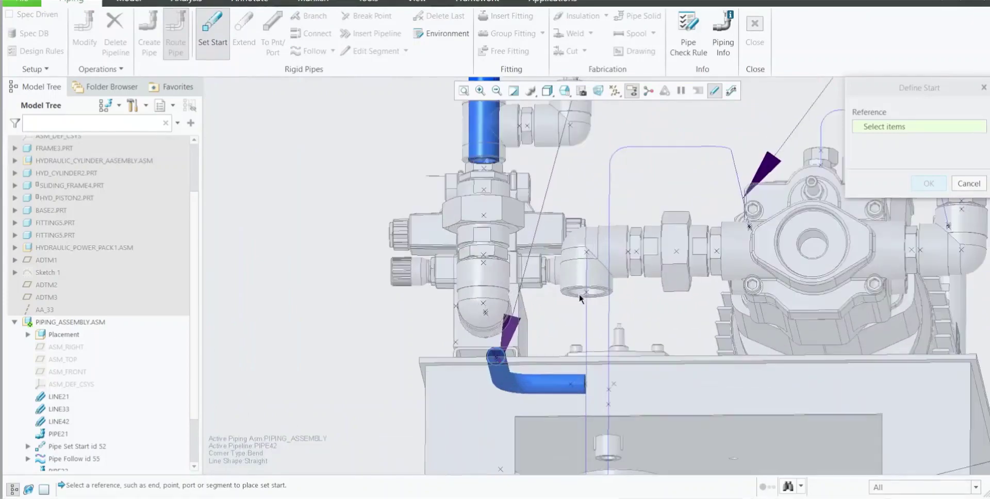
click(586, 254)
scroll(570, 243, up, 4)
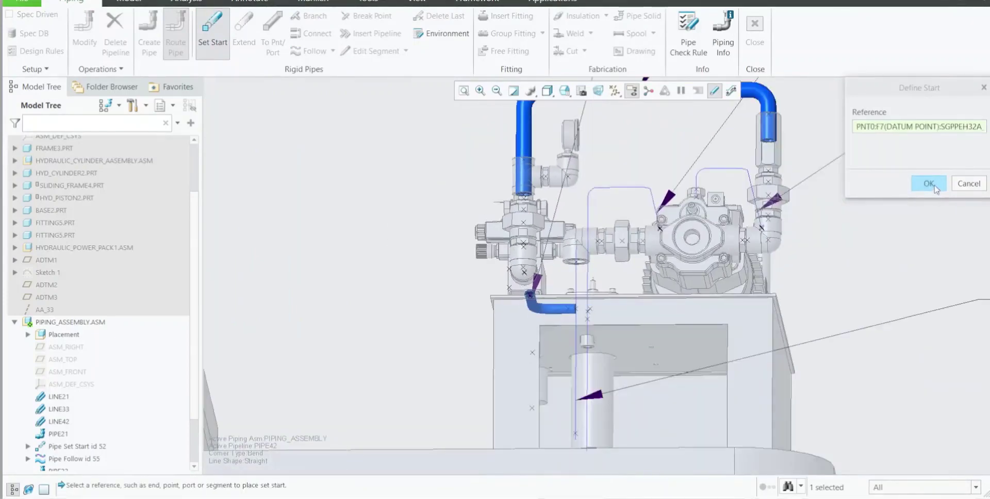
click(928, 183)
click(332, 50)
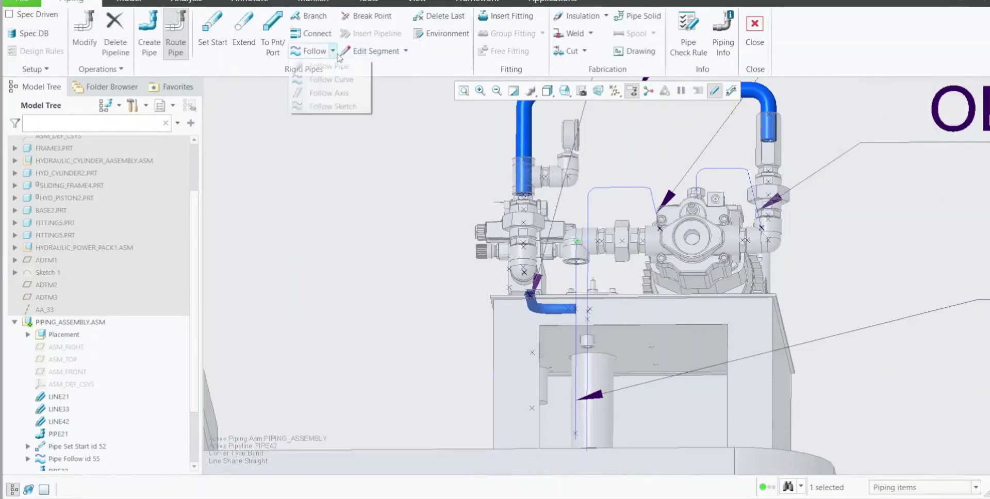
click(320, 77)
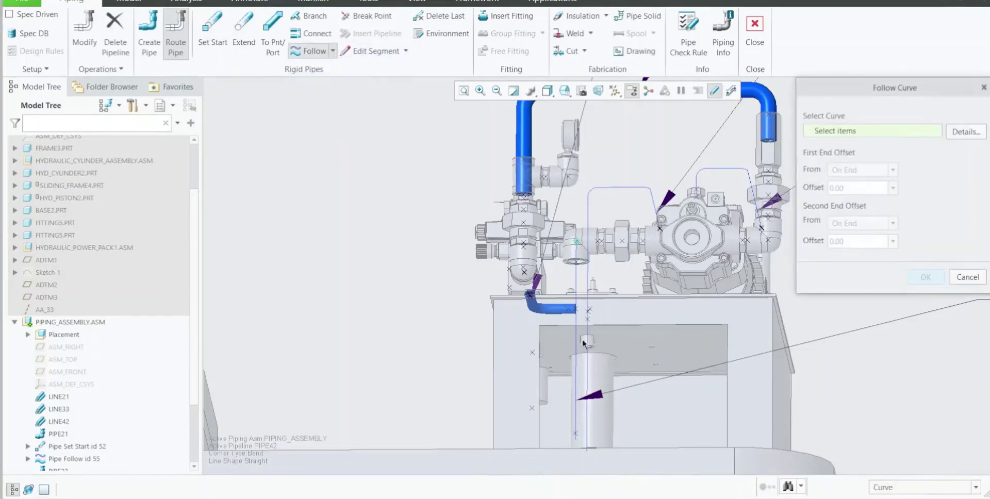
middle_drag(608, 338, 571, 353)
scroll(527, 354, down, 3)
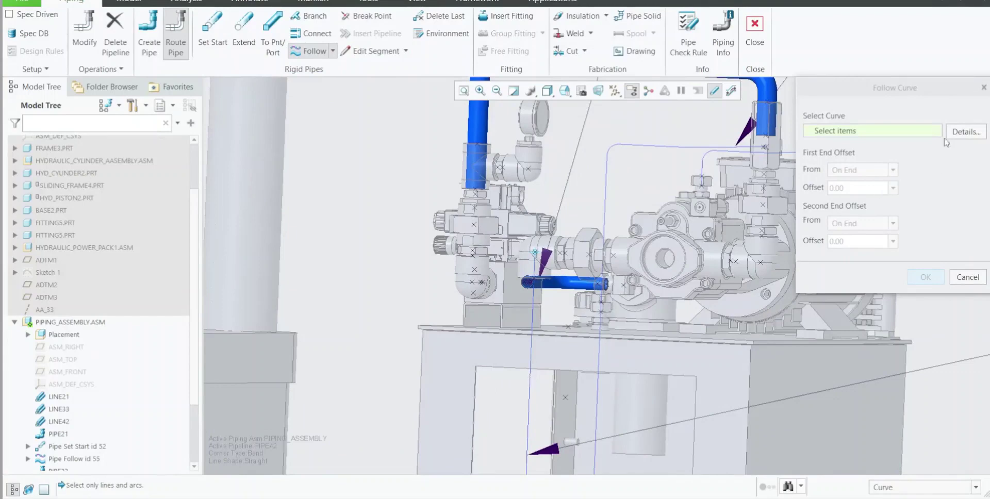
click(959, 132)
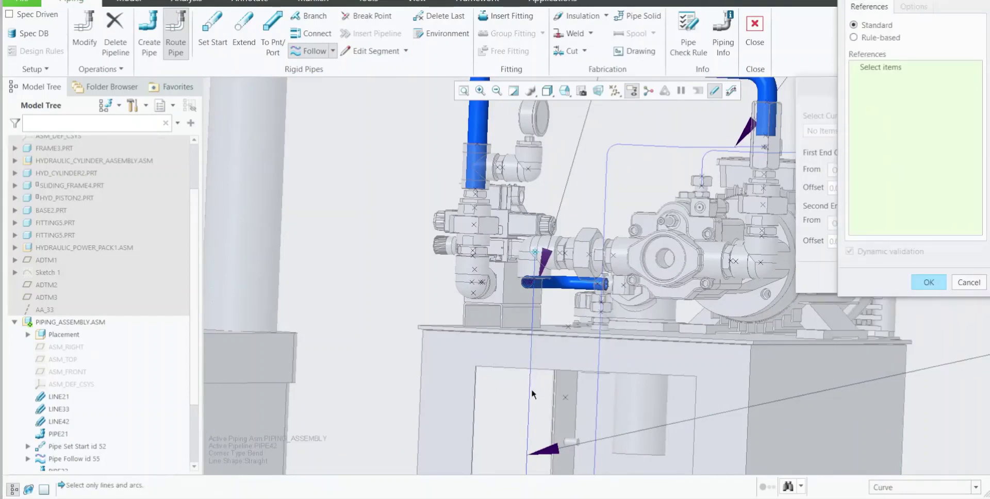
click(937, 287)
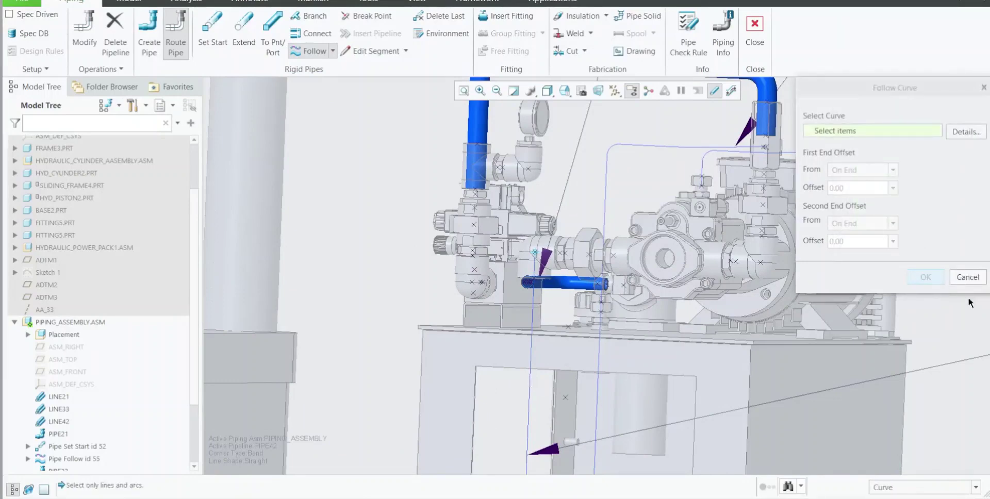
click(969, 279)
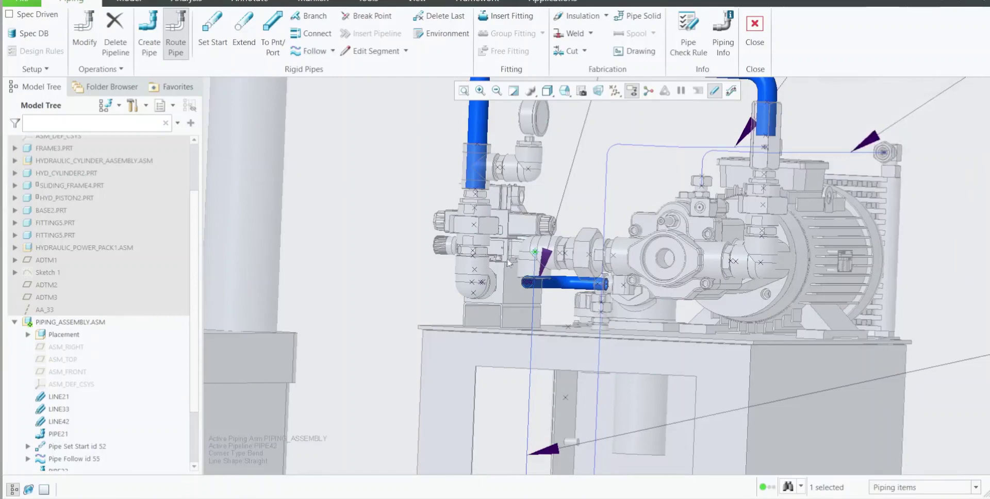
click(333, 50)
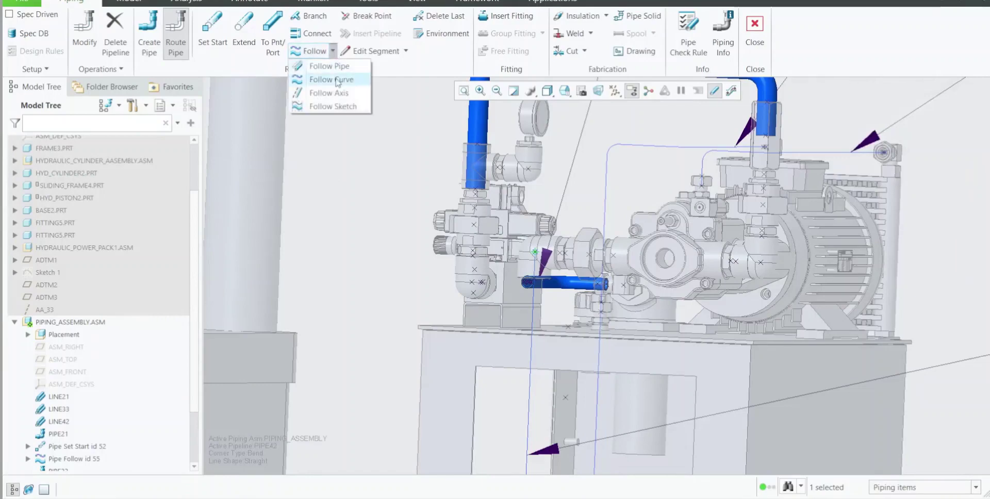
click(331, 79)
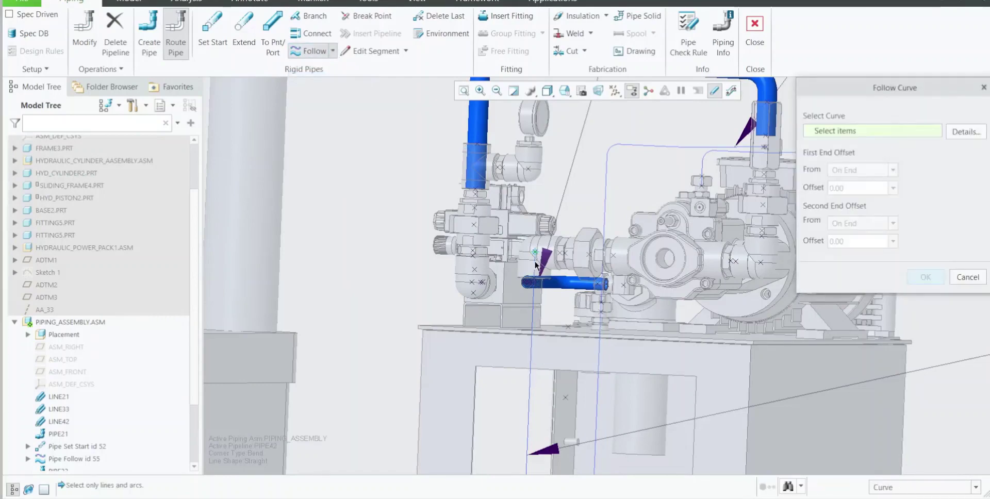
scroll(534, 263, up, 5)
scroll(536, 266, down, 3)
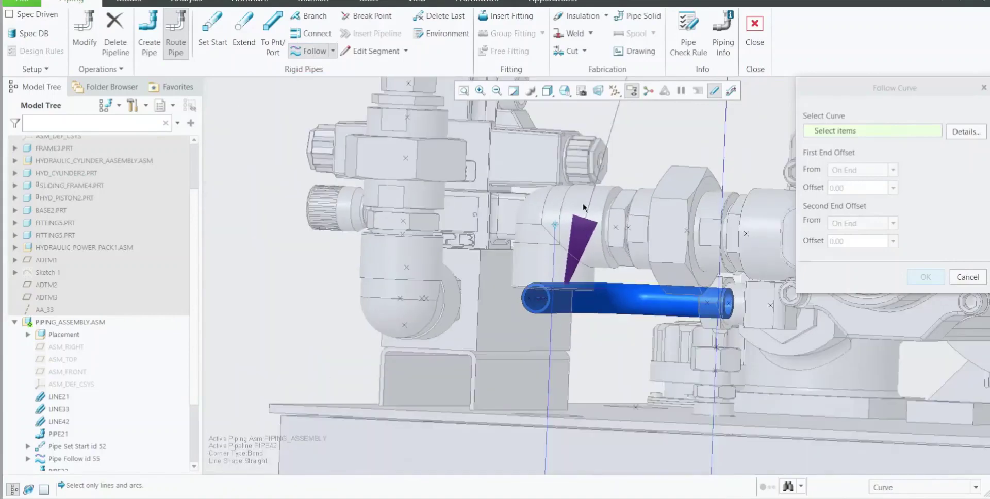
scroll(557, 300, down, 1)
middle_drag(558, 299, 562, 279)
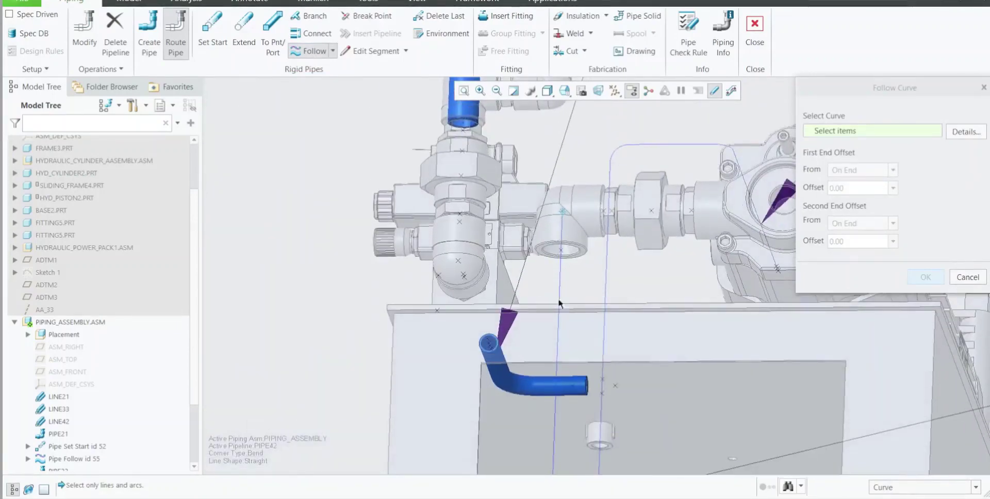
click(960, 133)
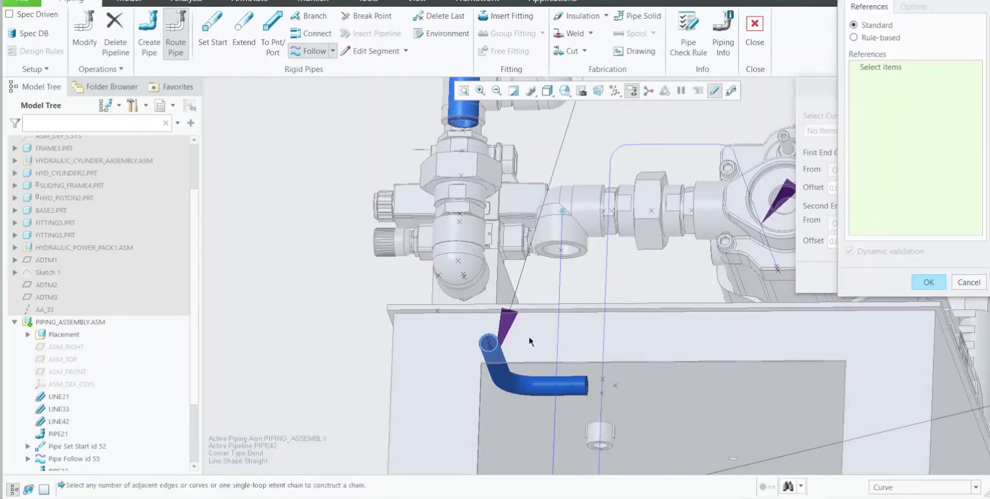
mouse_move(528, 336)
middle_down()
mouse_move(467, 345)
mouse_move(493, 361)
mouse_move(474, 269)
mouse_move(495, 258)
middle_up()
scroll(495, 257, up, 2)
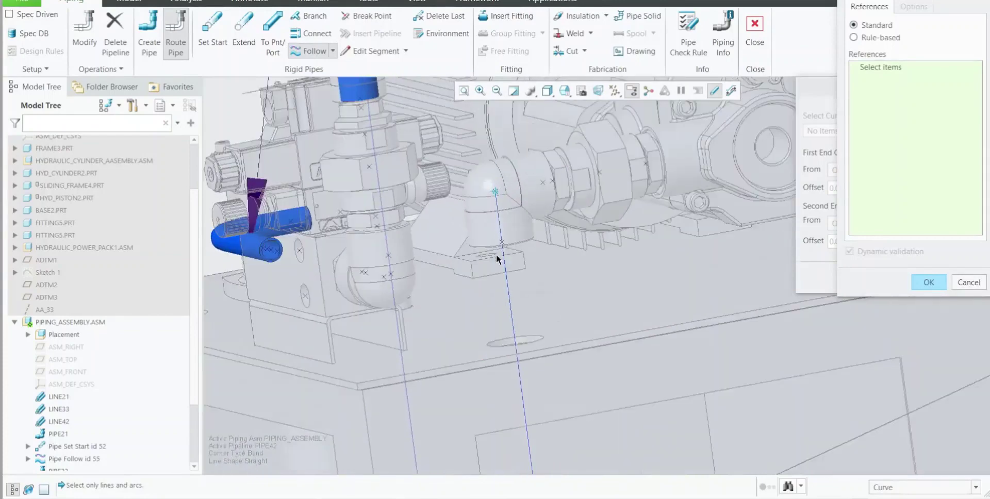
scroll(496, 197, down, 3)
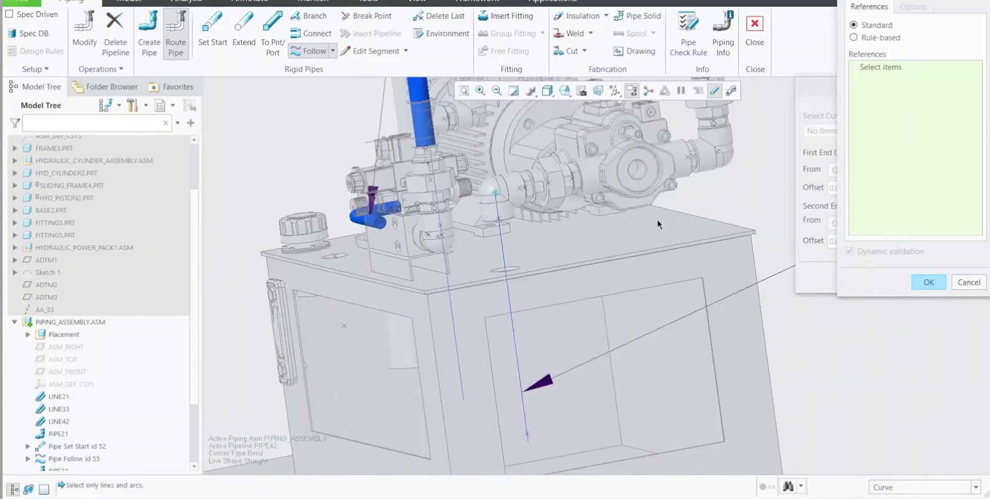
click(968, 282)
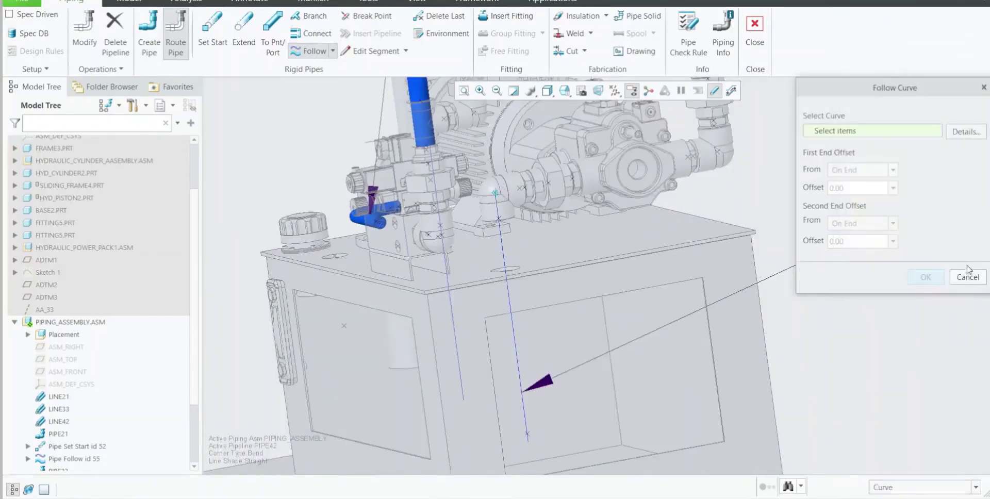
click(967, 275)
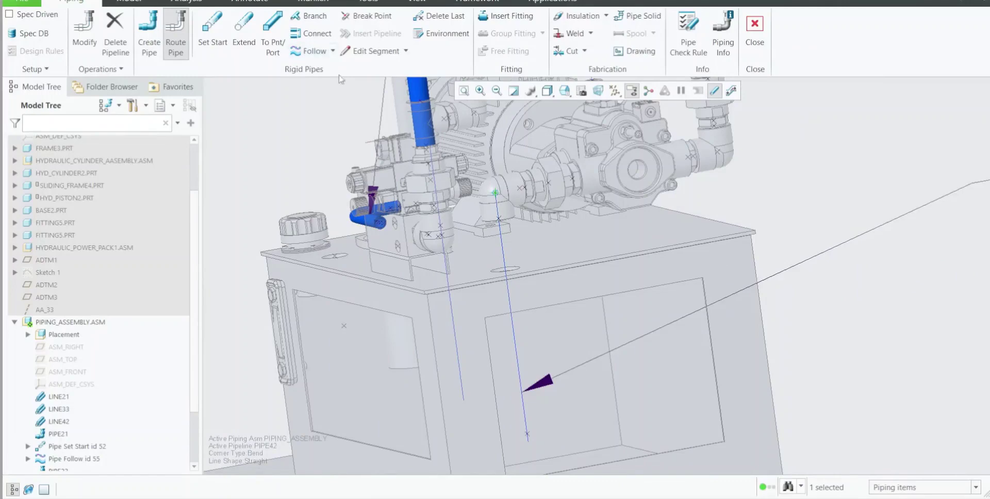
Route the pipe straight from the inlet elbow to the point at the lower end of the curve inside the tank
click(272, 31)
click(527, 437)
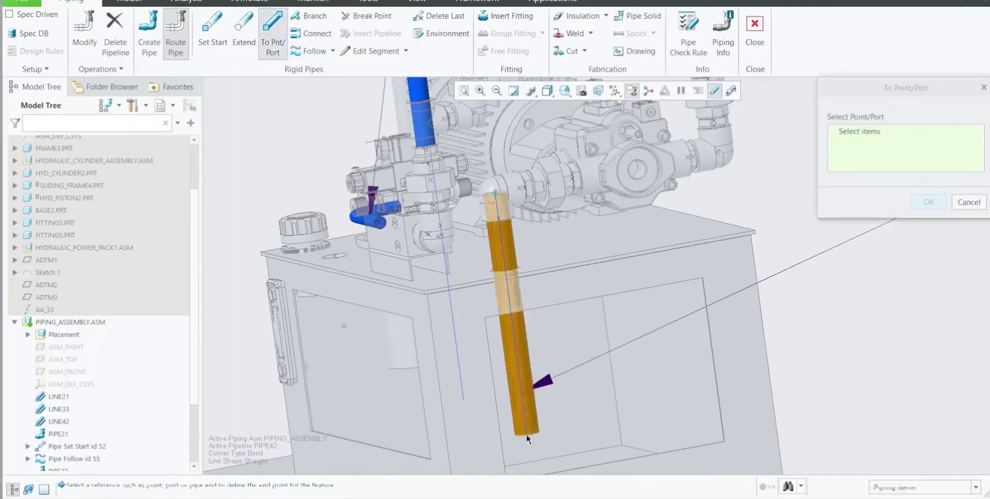
click(927, 202)
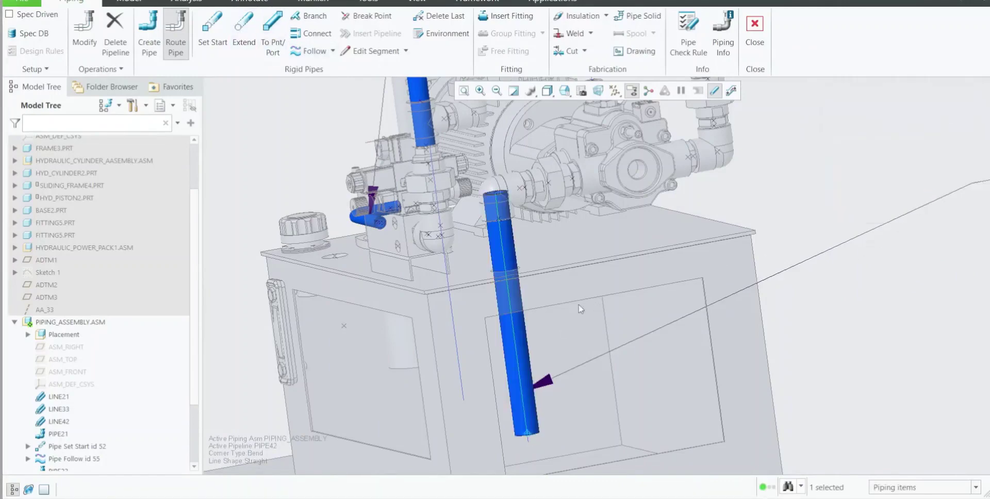
Examine the routed pipes on the power pack and the labels of the cooler lines still without pipes
scroll(782, 327, down, 4)
scroll(583, 266, down, 2)
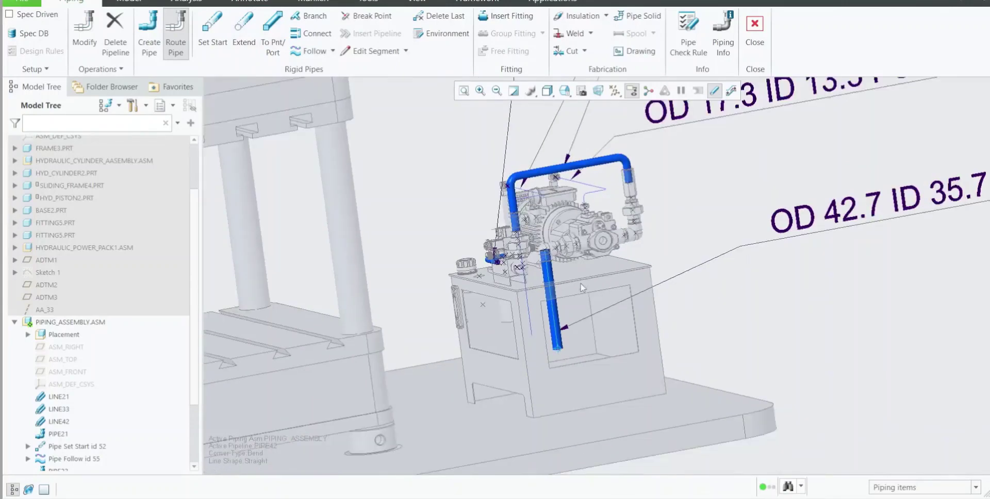
mouse_move(579, 287)
middle_down()
mouse_move(585, 258)
mouse_move(583, 302)
mouse_move(561, 296)
middle_up()
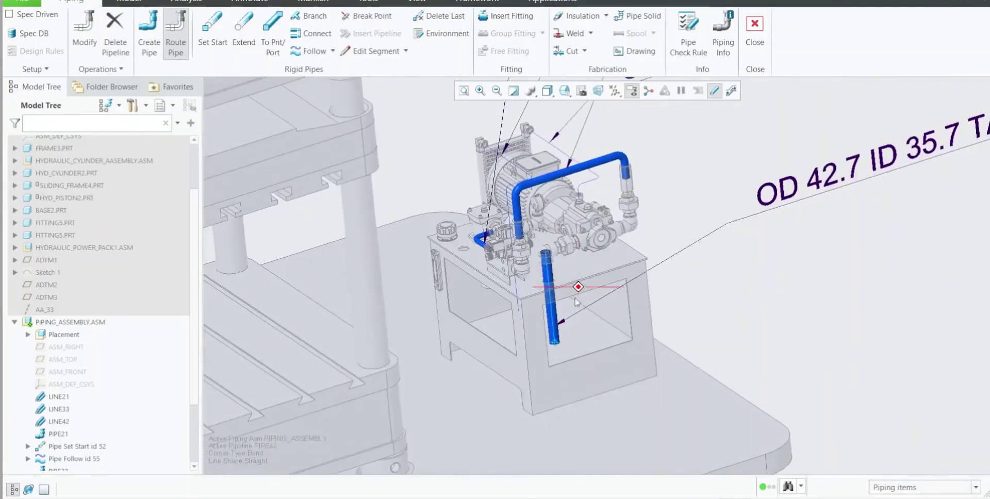
scroll(584, 328, down, 4)
scroll(584, 328, down, 2)
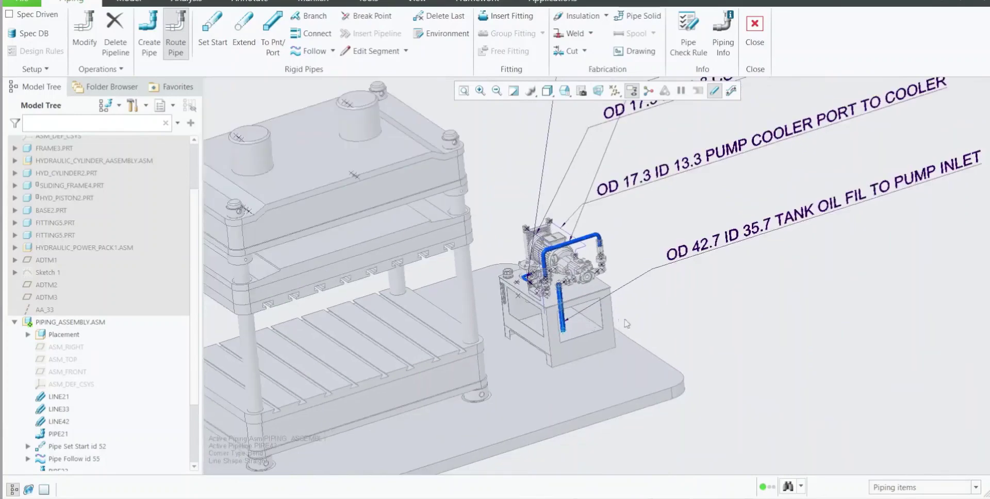
mouse_move(623, 318)
middle_down()
mouse_move(611, 302)
mouse_move(572, 312)
mouse_move(565, 326)
middle_up()
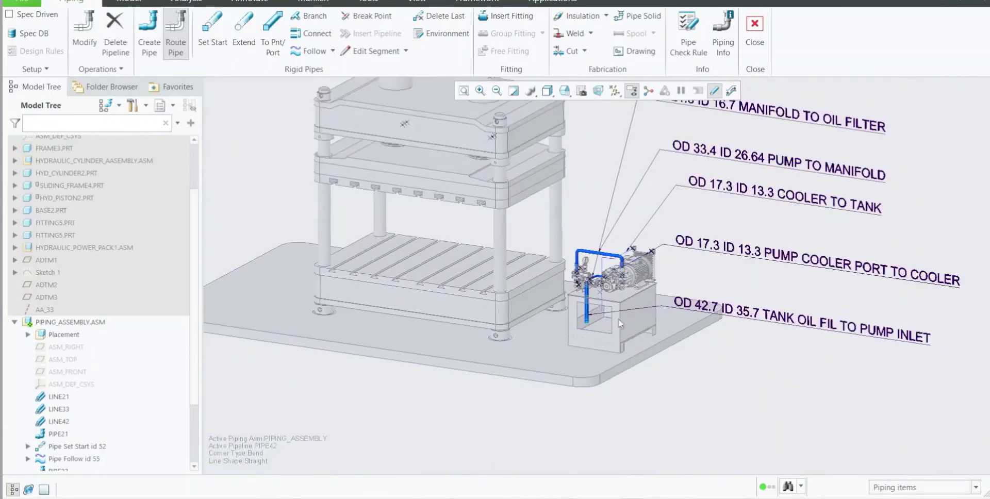
scroll(617, 319, up, 4)
scroll(620, 269, down, 4)
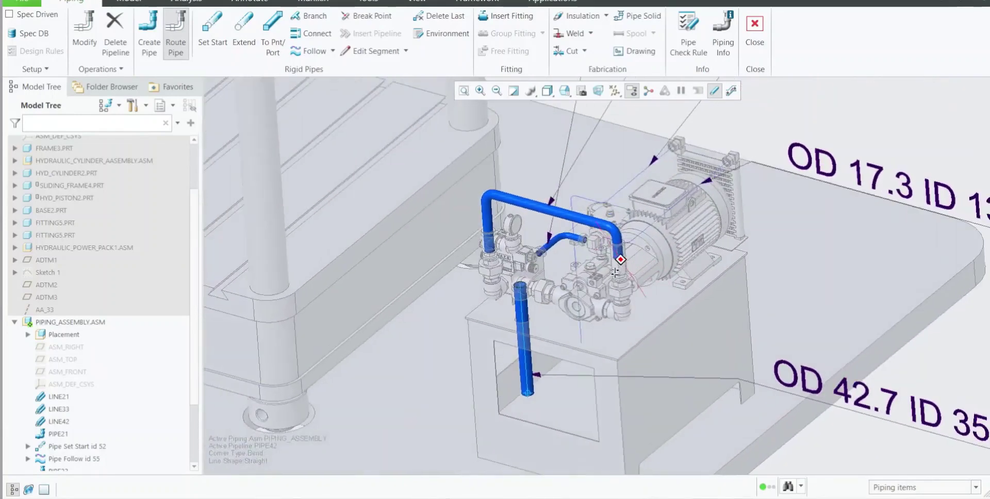
scroll(650, 246, up, 3)
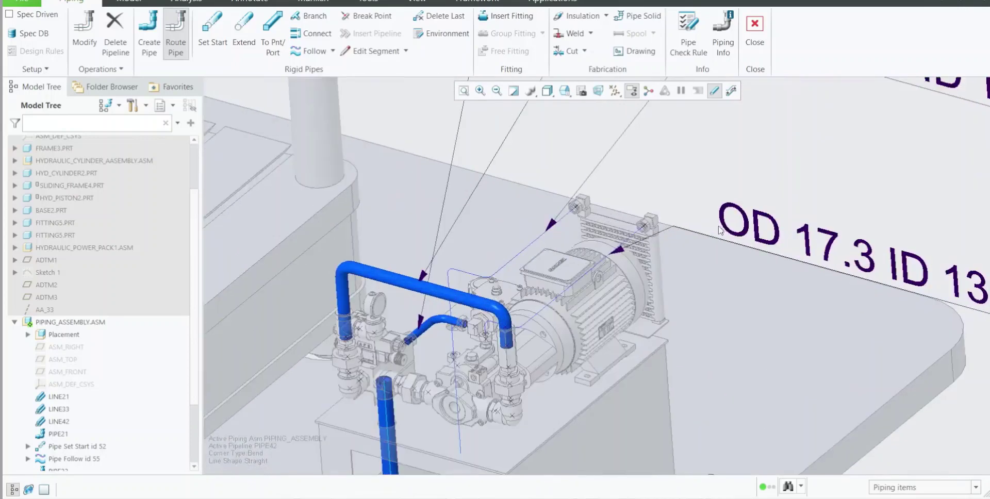
scroll(601, 277, down, 4)
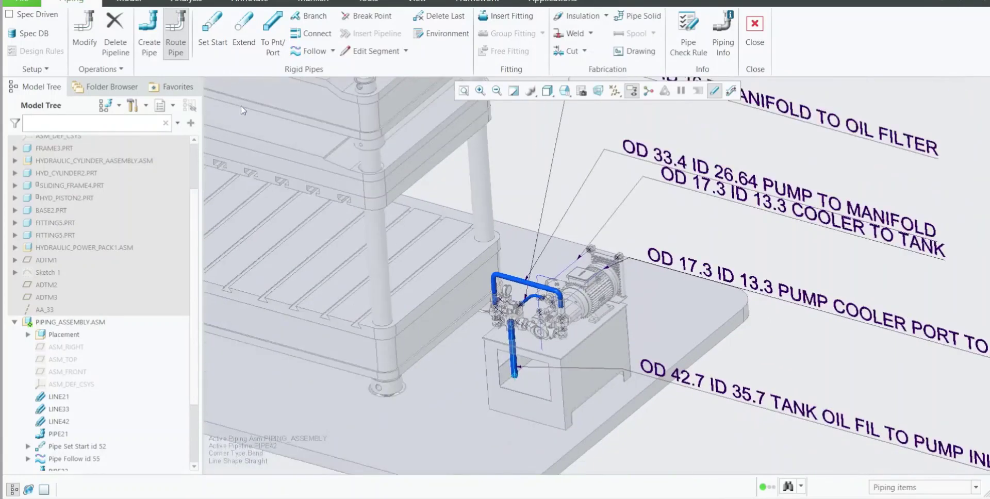
Read the line stock file line17.stk for the cooler pipes and finish the line stock setup
click(120, 69)
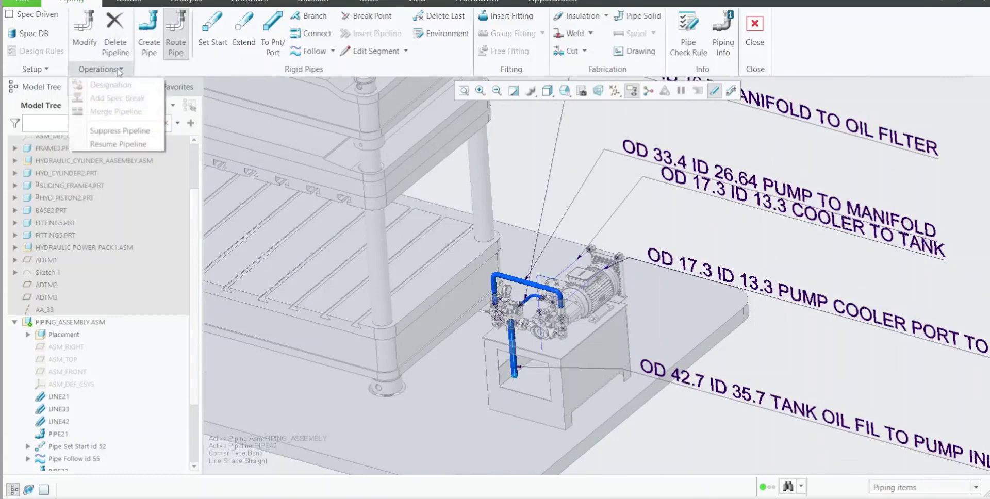
click(36, 68)
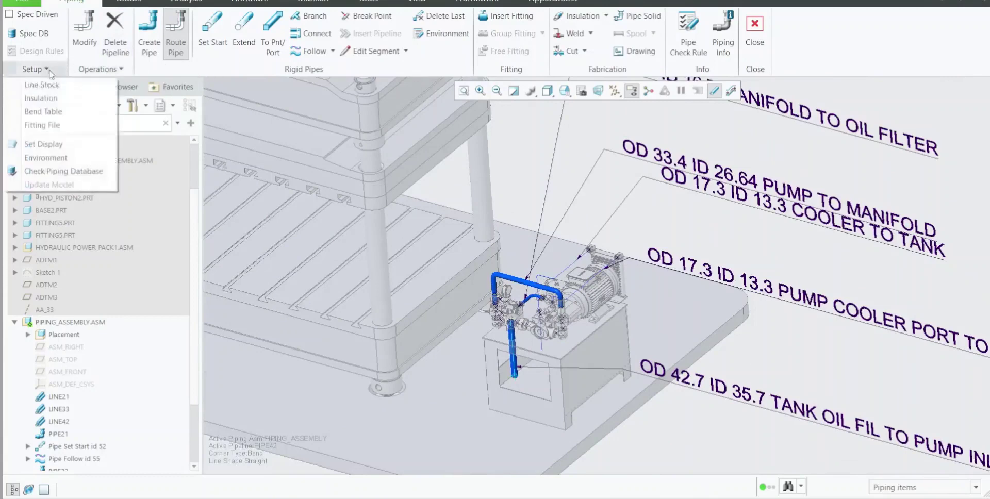
click(45, 86)
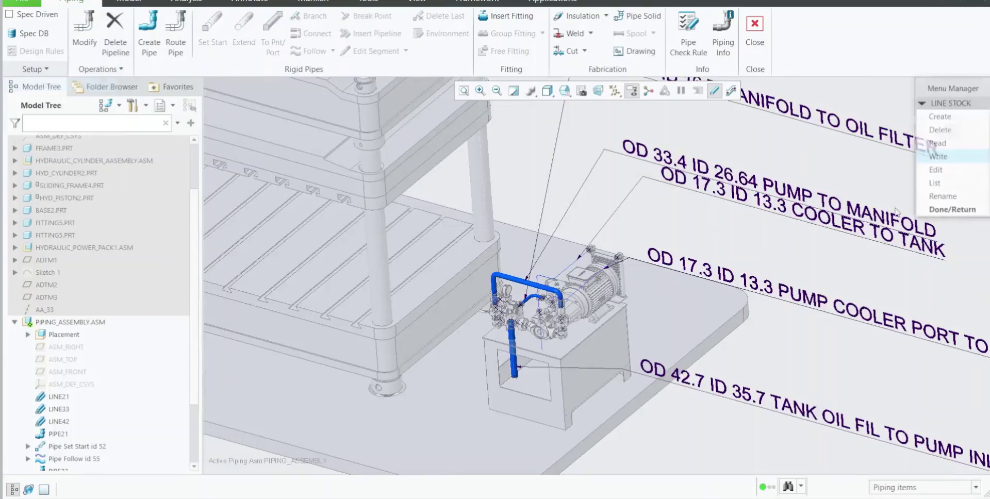
click(952, 146)
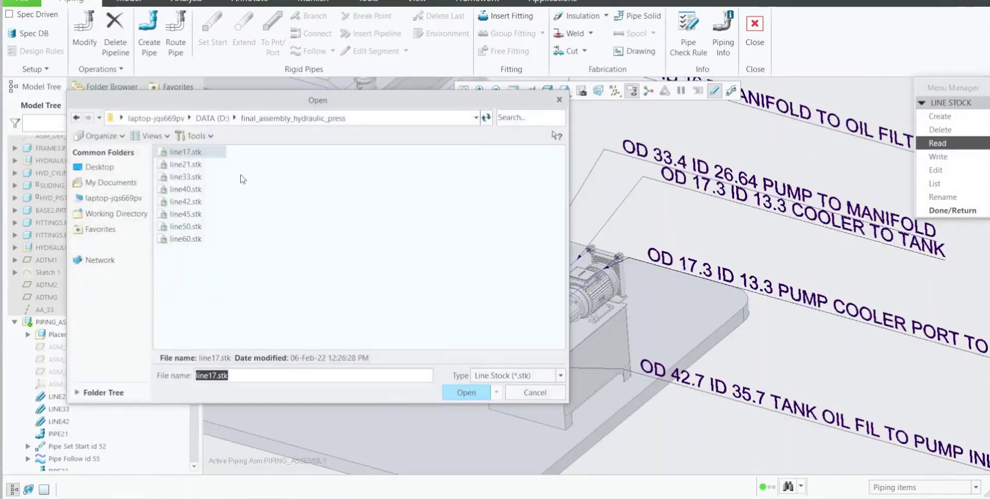
click(466, 392)
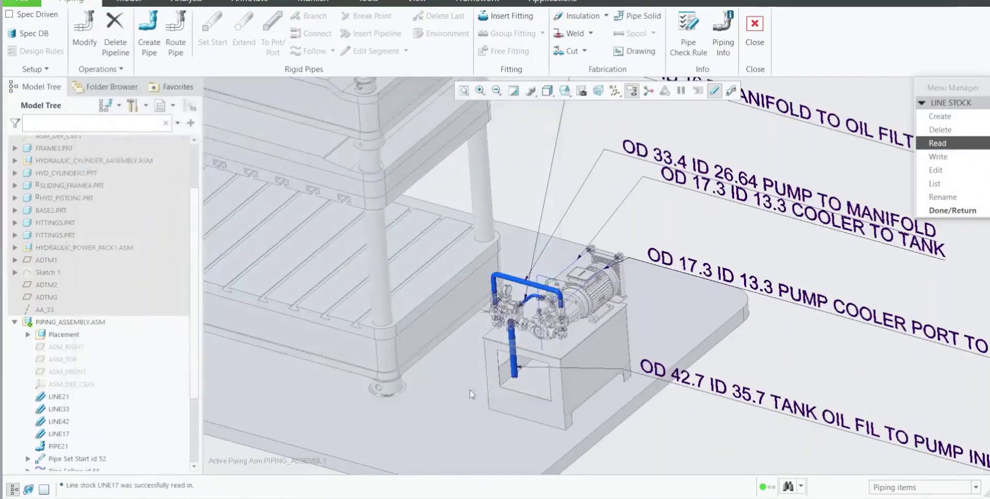
click(935, 211)
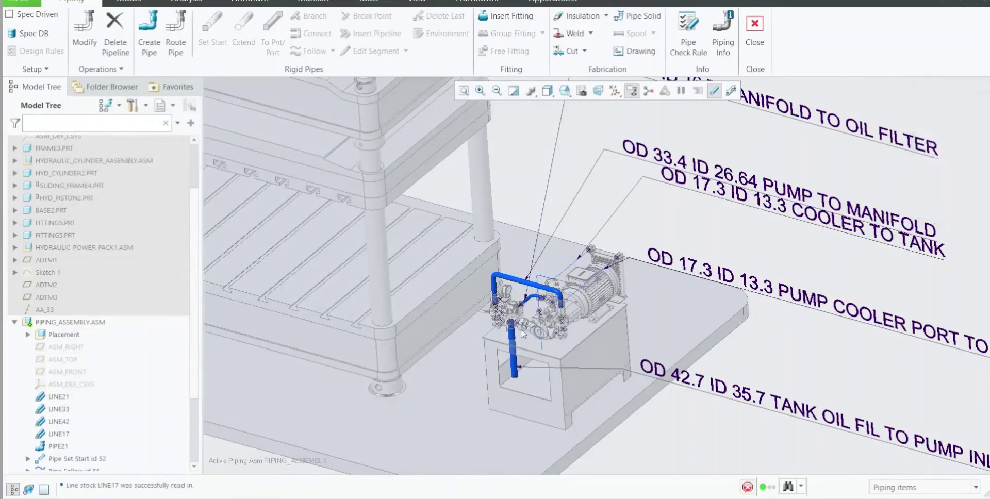
Create a new pipeline named PIPE17_1 using line stock LINE17
scroll(522, 334, down, 4)
click(148, 46)
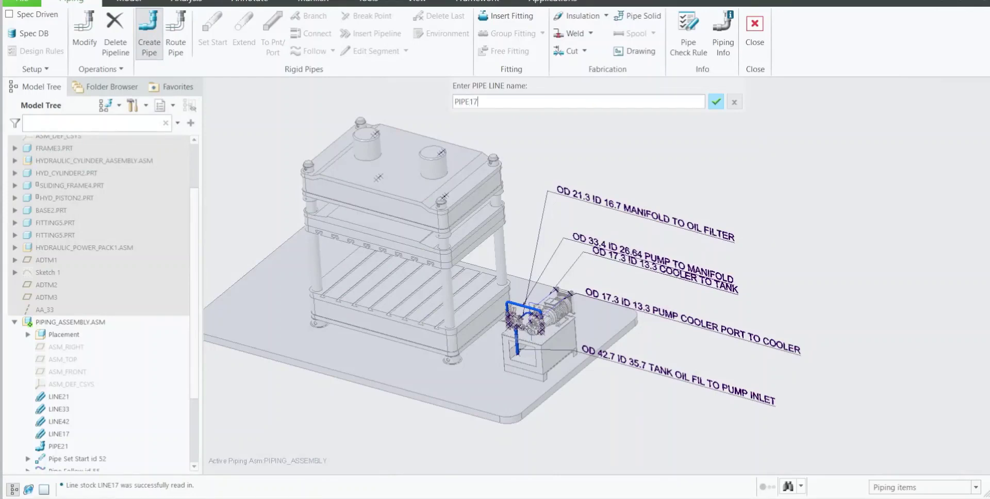
key(Return)
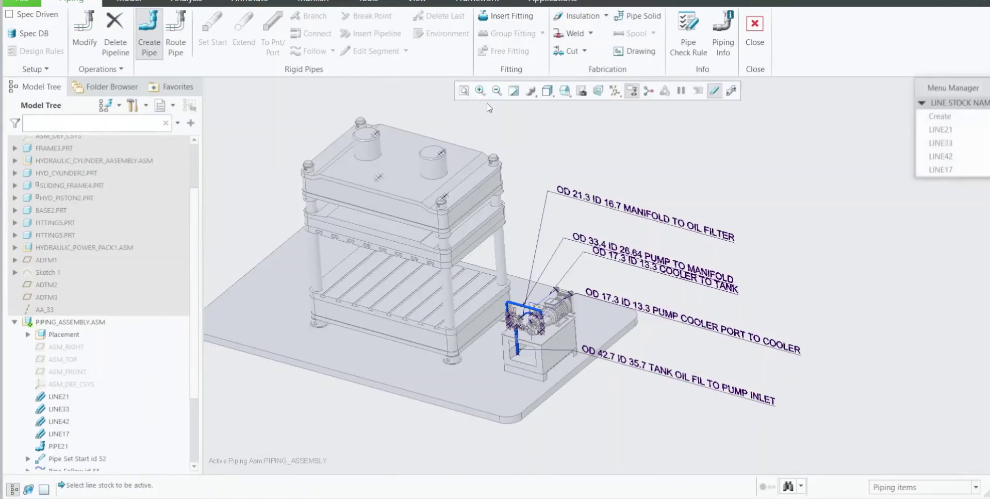
click(940, 170)
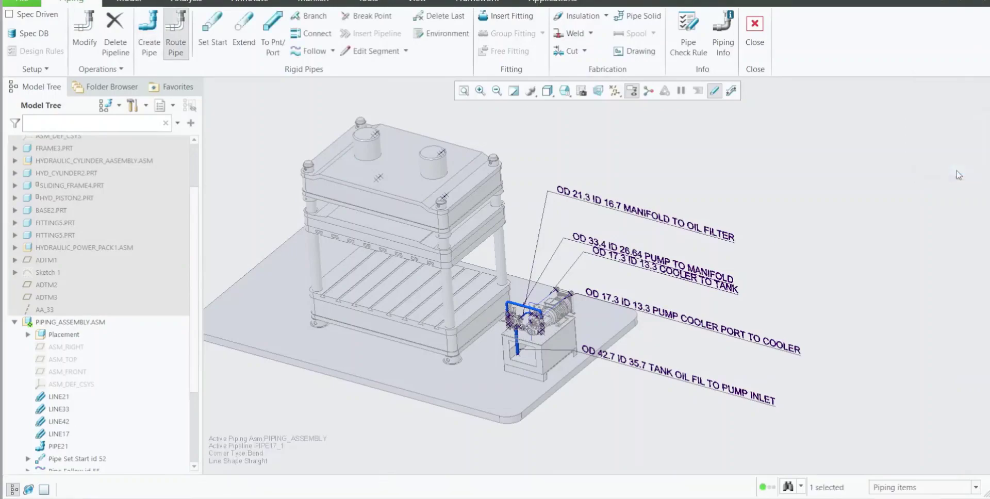
scroll(551, 322, down, 5)
mouse_move(537, 309)
middle_down()
mouse_move(457, 292)
mouse_move(450, 303)
mouse_move(545, 306)
middle_up()
scroll(564, 249, down, 2)
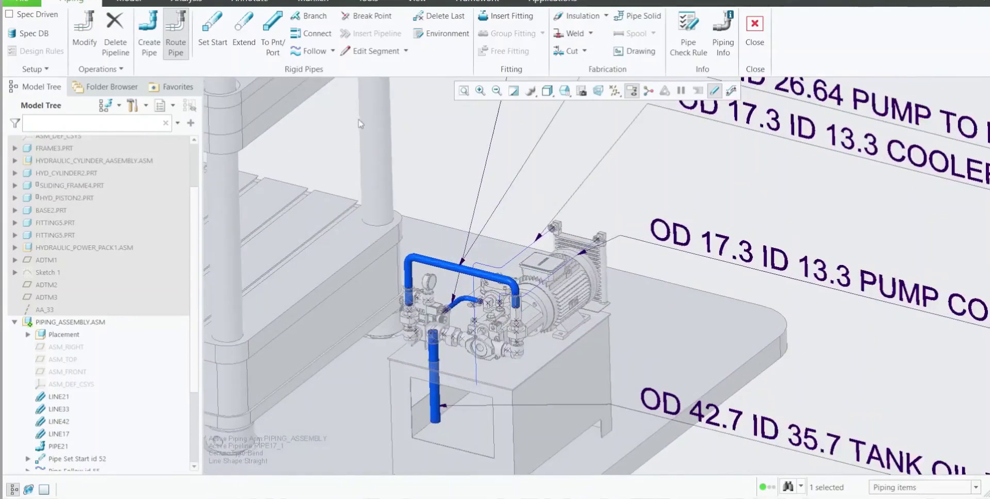
click(332, 50)
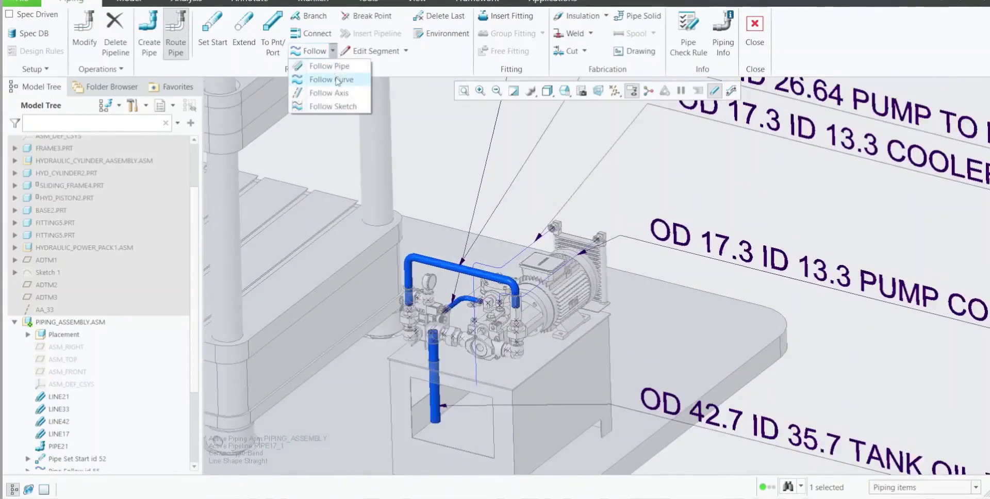
click(333, 80)
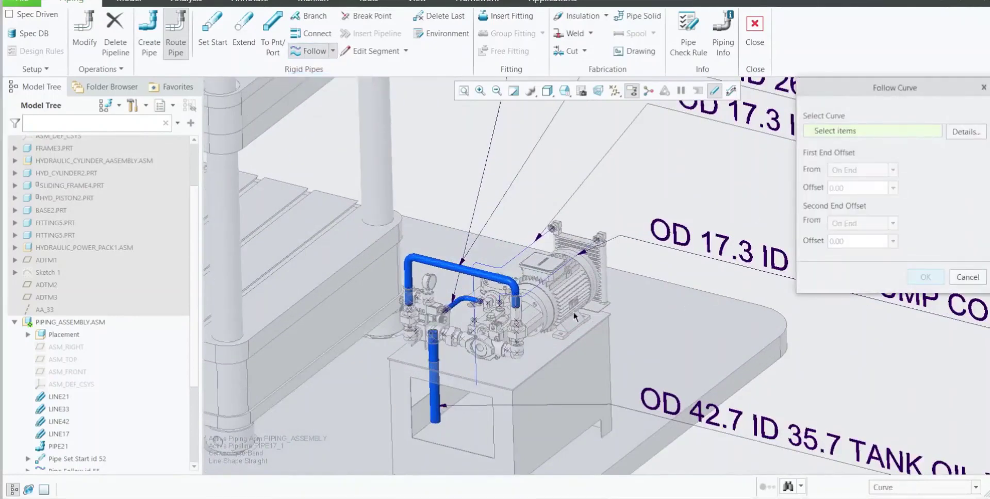
scroll(601, 205, down, 4)
scroll(604, 231, up, 3)
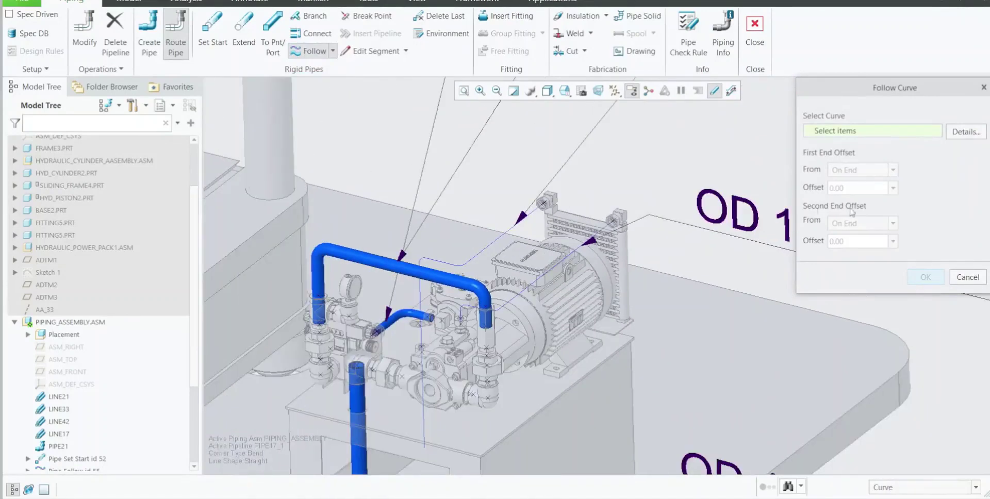
click(965, 277)
Set the start of PIPE17_1 at the innermost datum point of the cooler elbow on the pump cooler port line
click(212, 32)
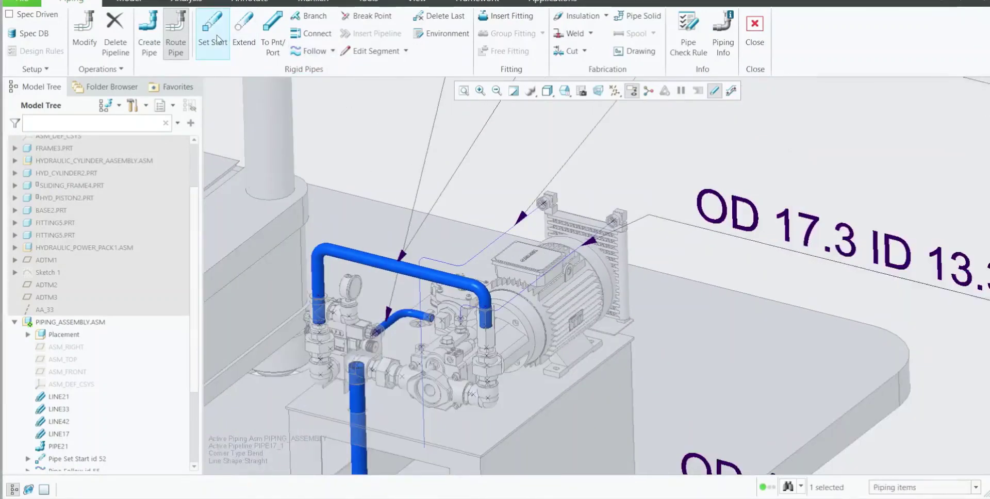
scroll(621, 227, down, 6)
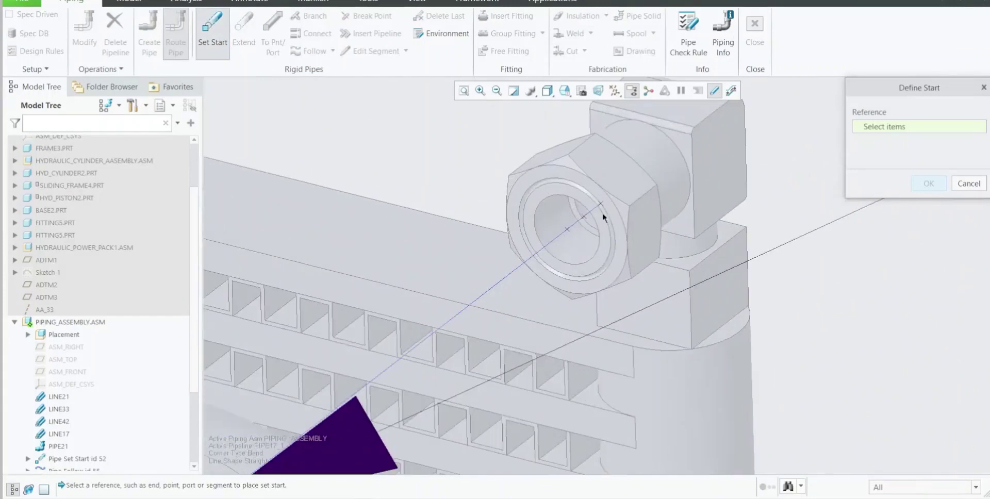
click(602, 205)
scroll(718, 202, up, 2)
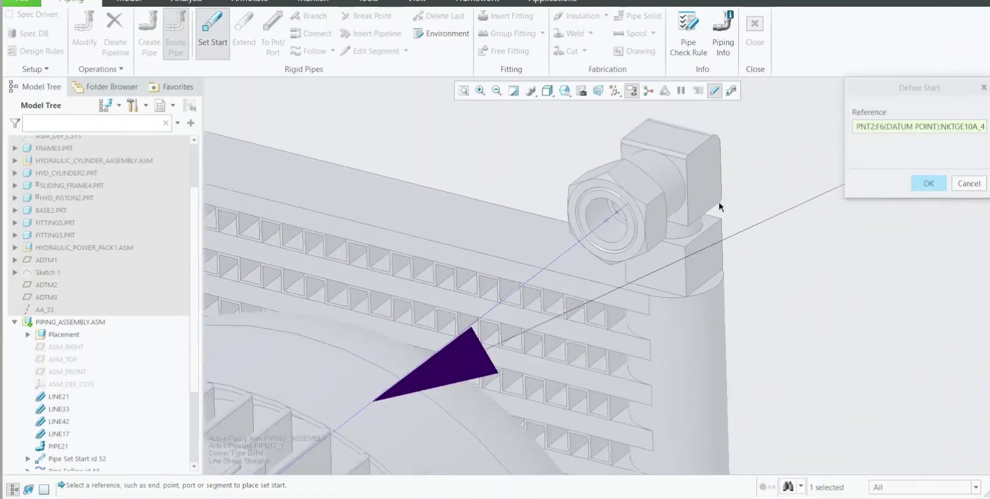
click(928, 184)
Route PIPE17_1 along the pump cooler port to cooler curve, using a rule-based chain of all curves in the feature
click(332, 50)
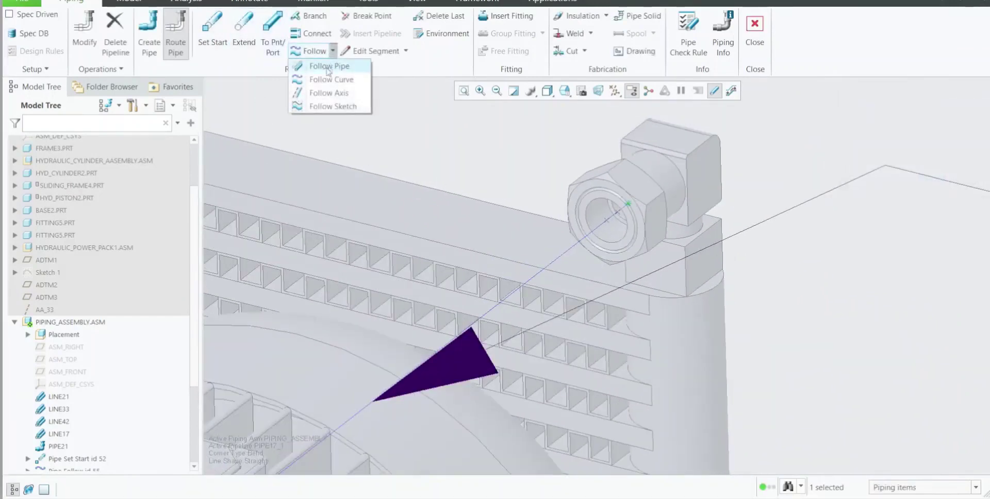
click(330, 79)
click(610, 217)
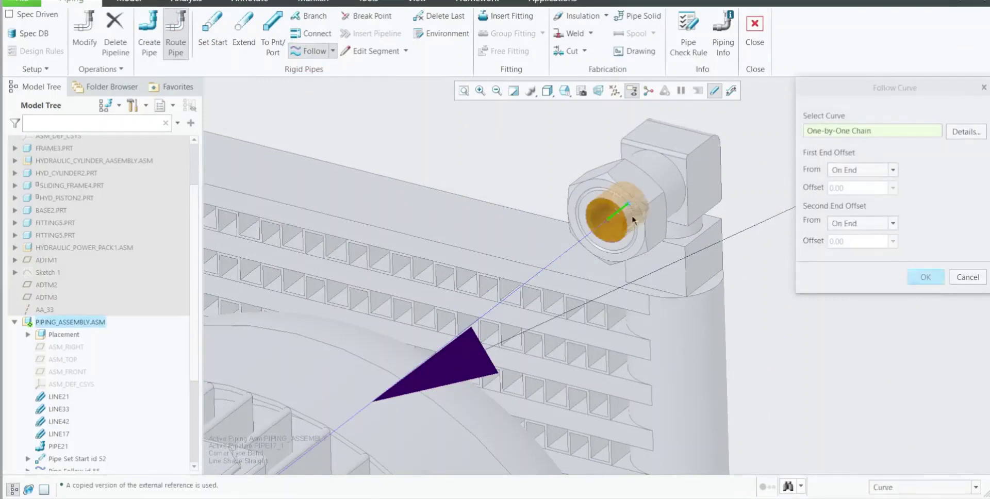
click(964, 132)
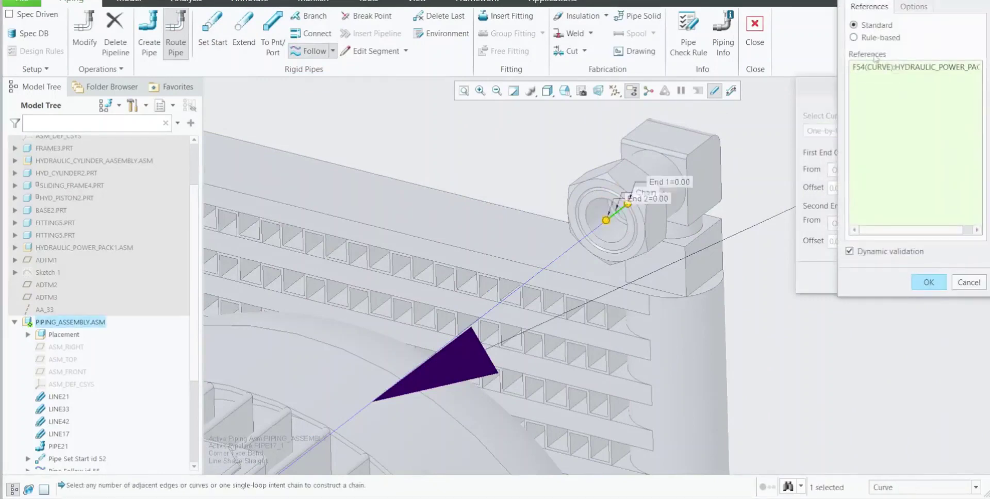
click(854, 38)
click(872, 120)
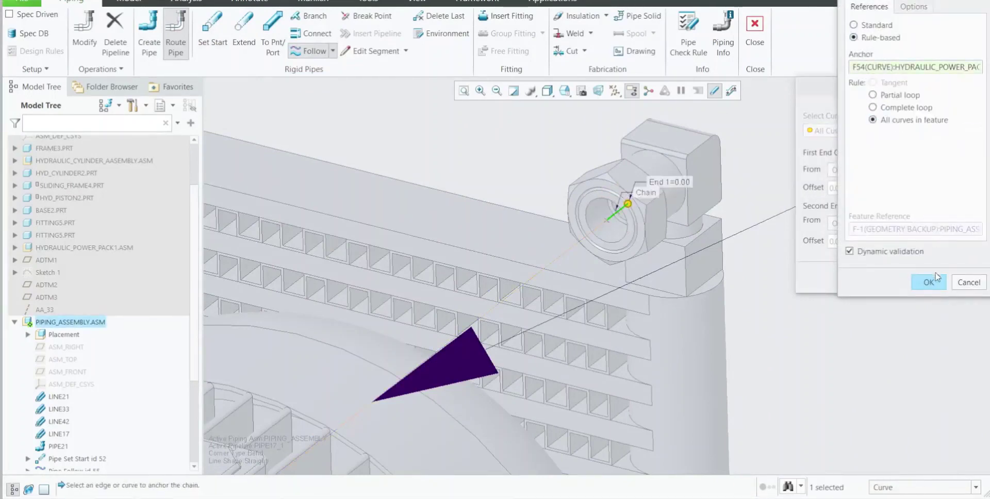
click(937, 283)
click(925, 277)
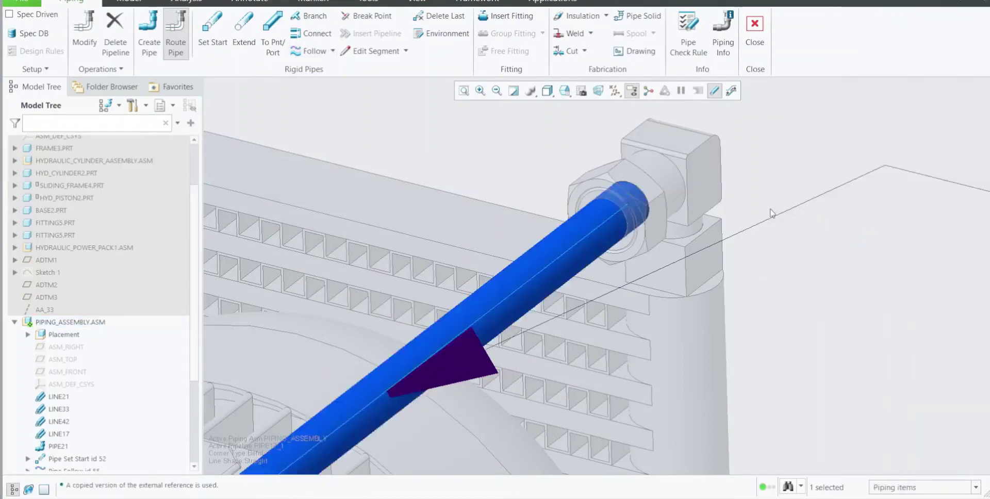
Try to read the line stock file line17.stk again, declining to overwrite the existing LINE17, and finish the line stock setup
scroll(768, 214, down, 10)
middle_drag(603, 294, 592, 327)
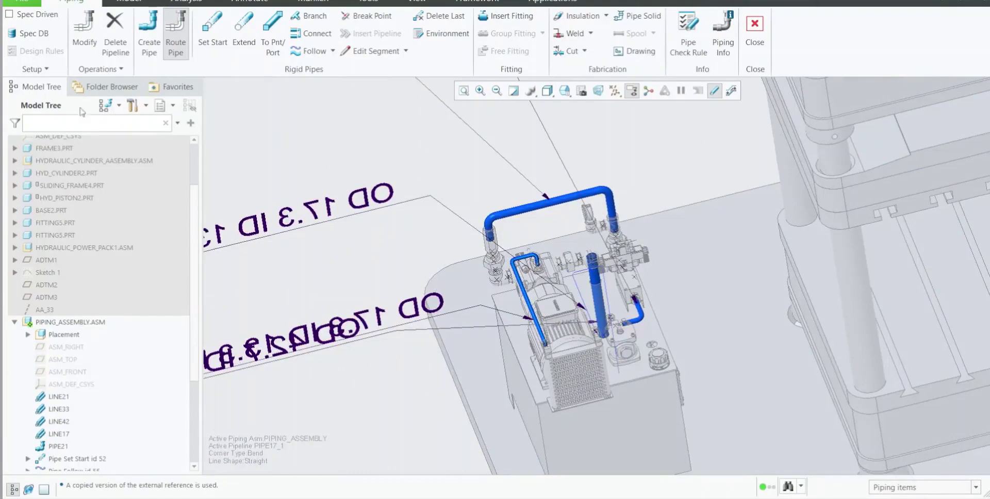
click(32, 69)
click(41, 84)
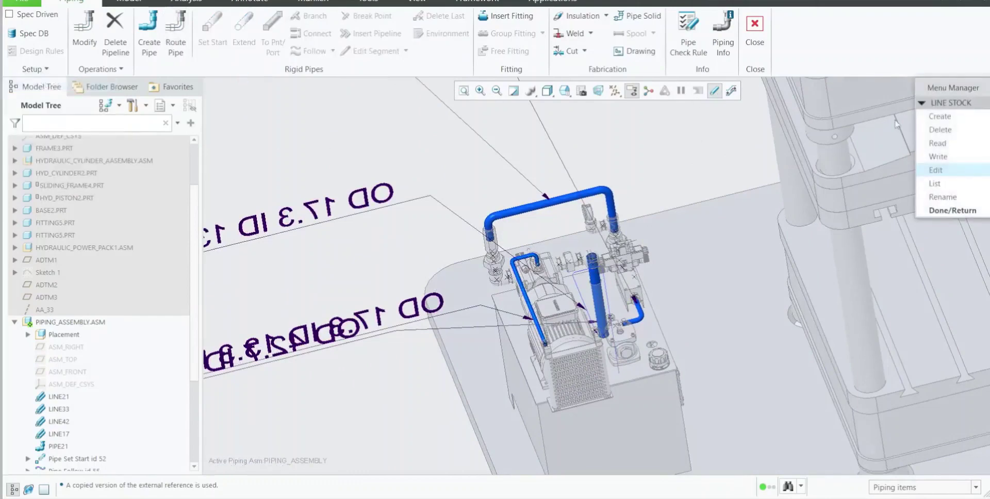
click(937, 142)
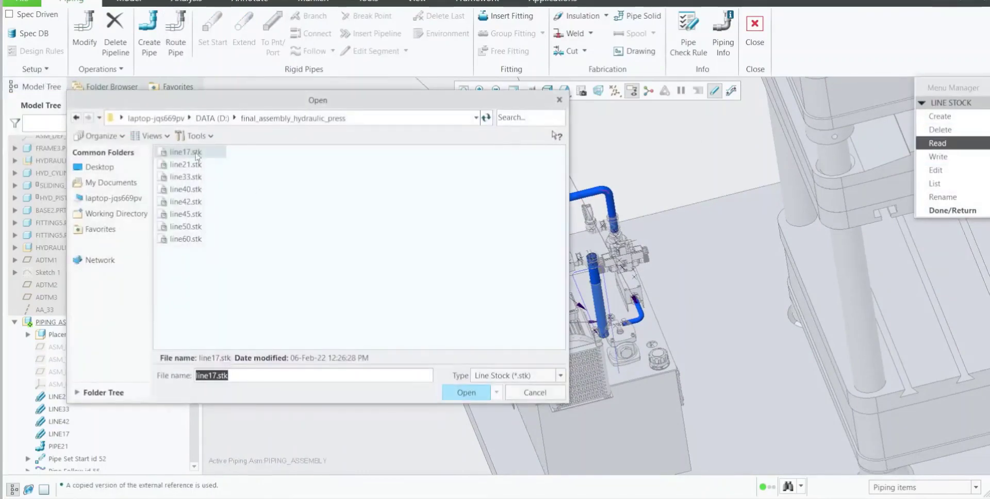
click(196, 153)
click(465, 393)
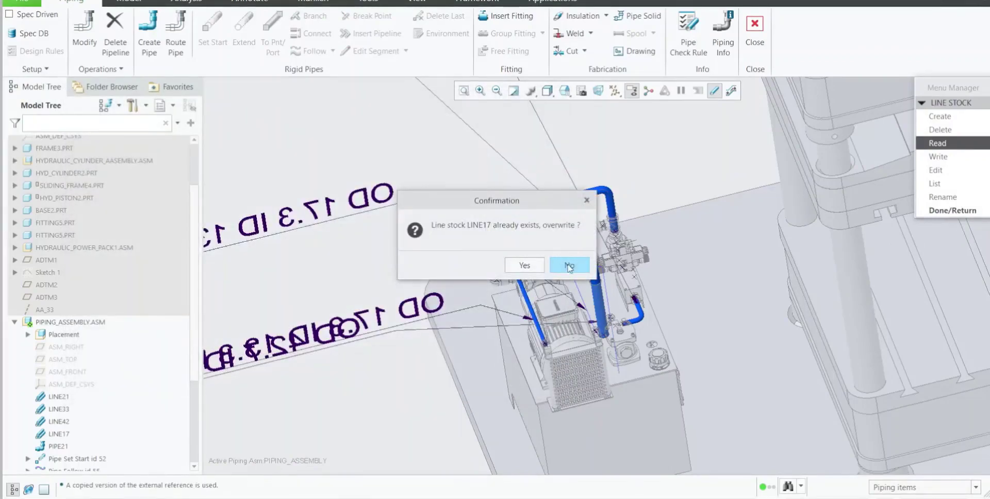
click(569, 266)
click(952, 210)
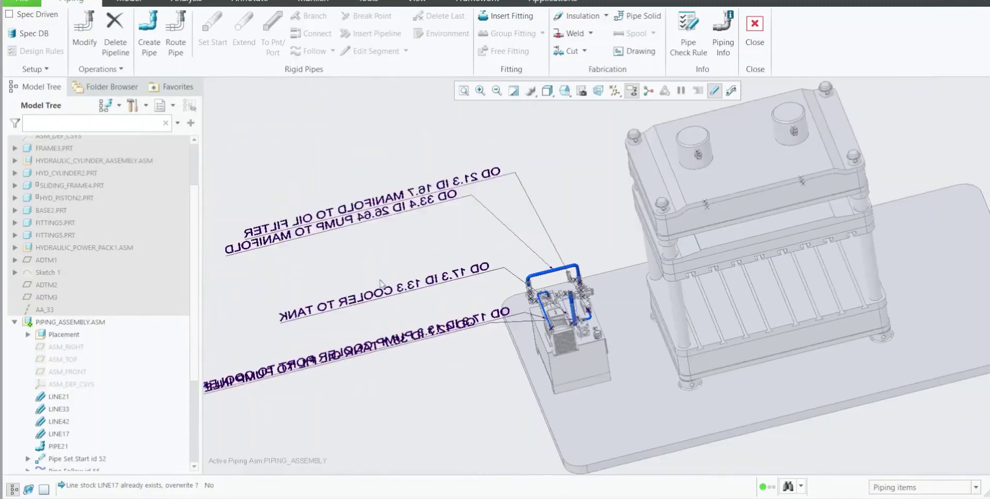
Create a new pipeline named PIPE17_2 using line stock LINE17
click(148, 41)
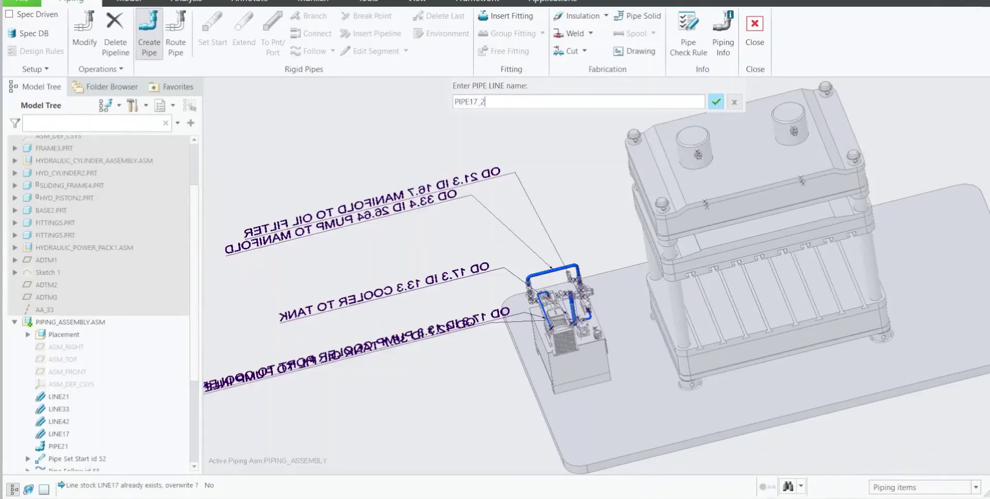
click(717, 103)
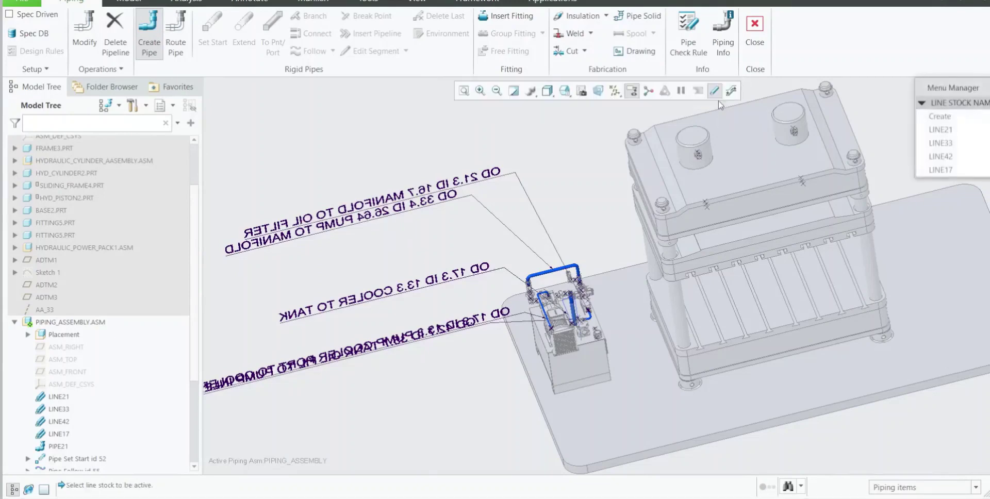
click(940, 170)
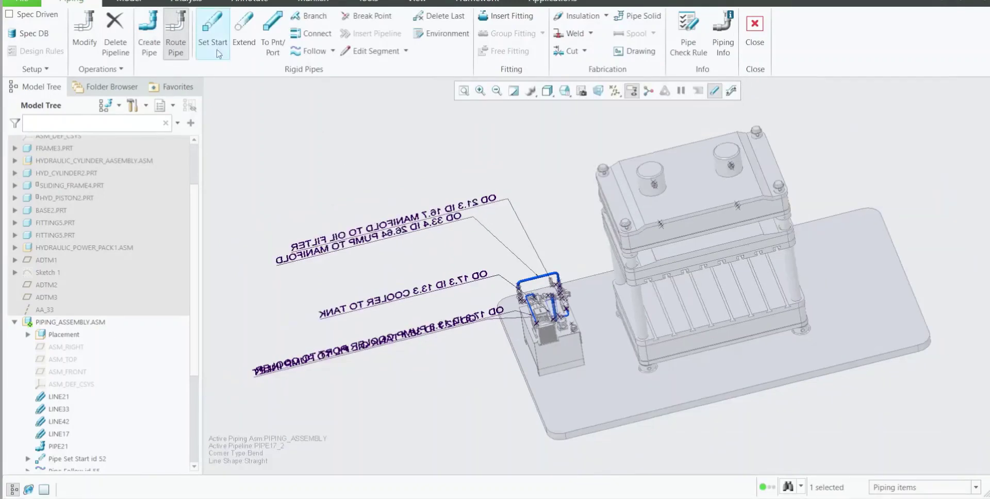
Set the start of PIPE17_2 at the datum point of the other cooler elbow, where the cooler to tank curve begins
click(212, 36)
scroll(576, 307, up, 6)
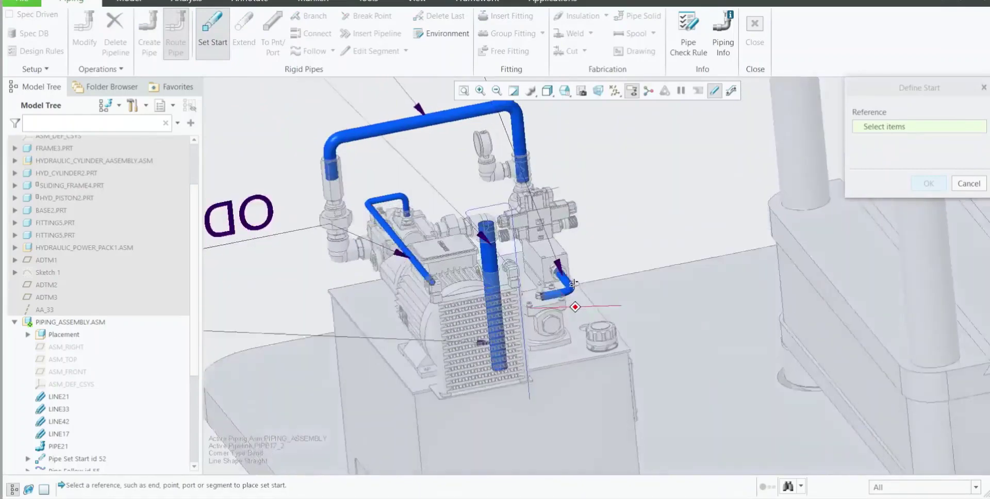
mouse_move(573, 283)
middle_down()
mouse_move(548, 277)
mouse_move(521, 293)
middle_up()
scroll(442, 264, down, 3)
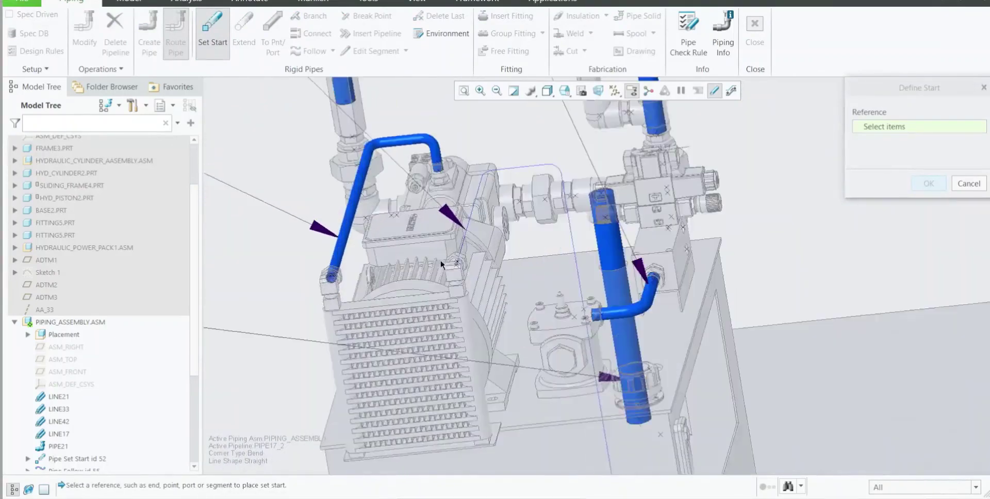
scroll(441, 259, down, 8)
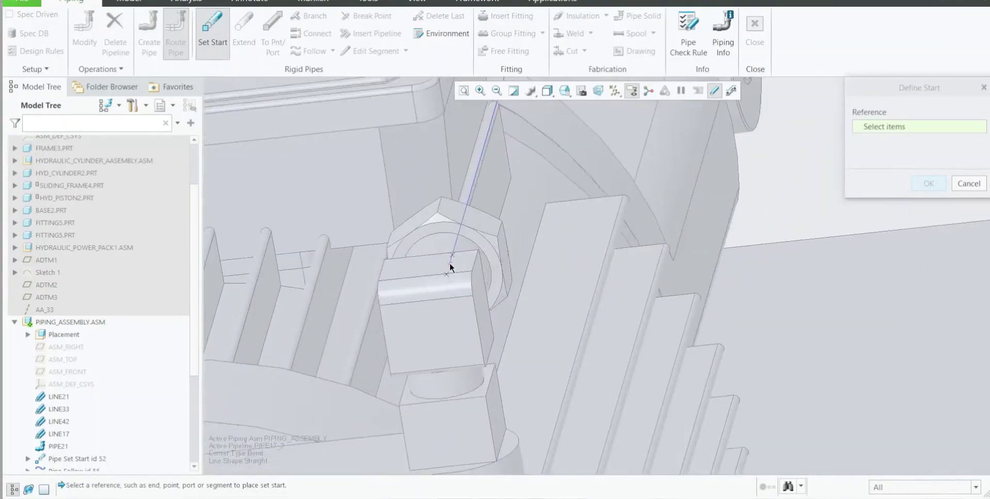
click(450, 267)
scroll(478, 301, up, 8)
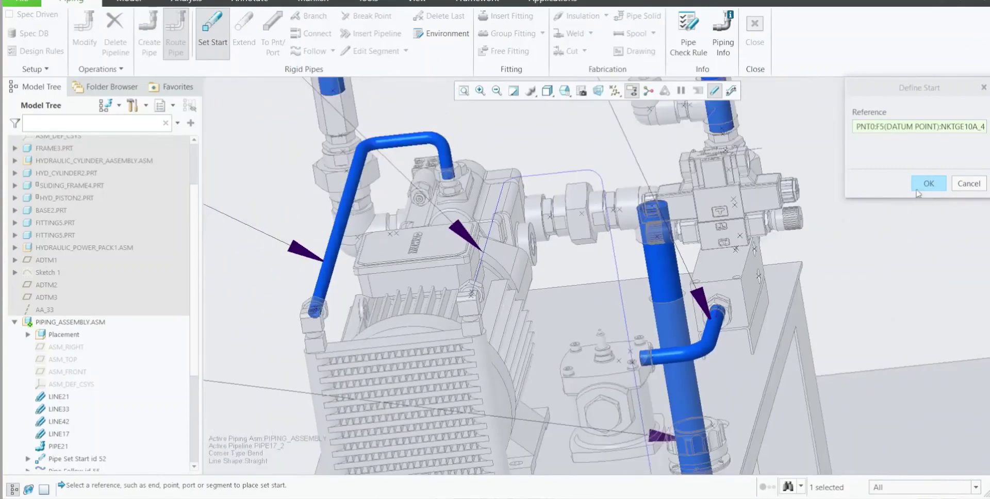
click(927, 184)
Route PIPE17_2 along the cooler to tank curve, using a rule-based chain of all curves in the feature
click(333, 50)
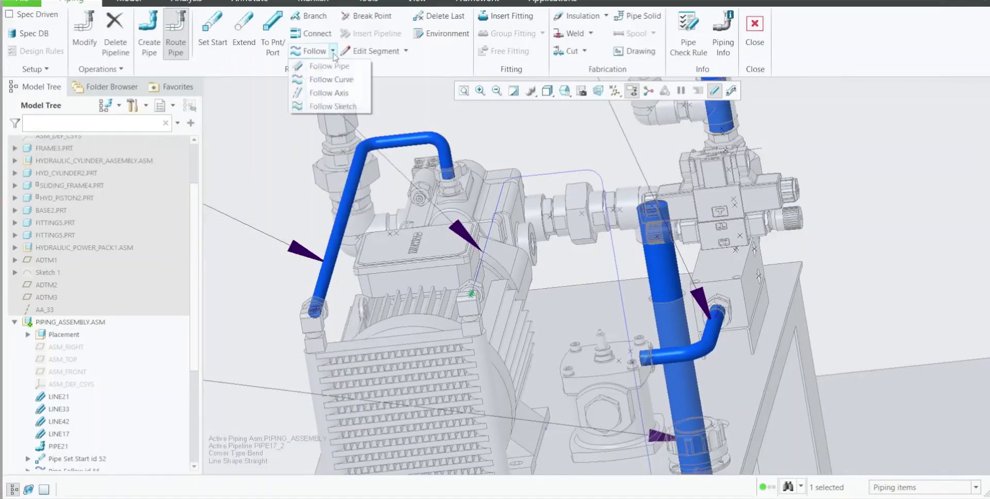
click(320, 77)
scroll(471, 296, down, 3)
scroll(471, 296, down, 5)
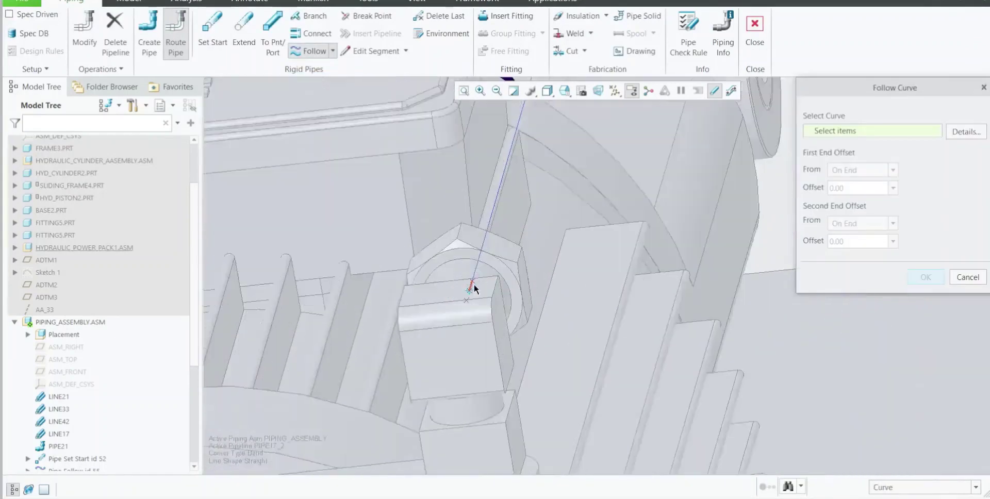
click(462, 280)
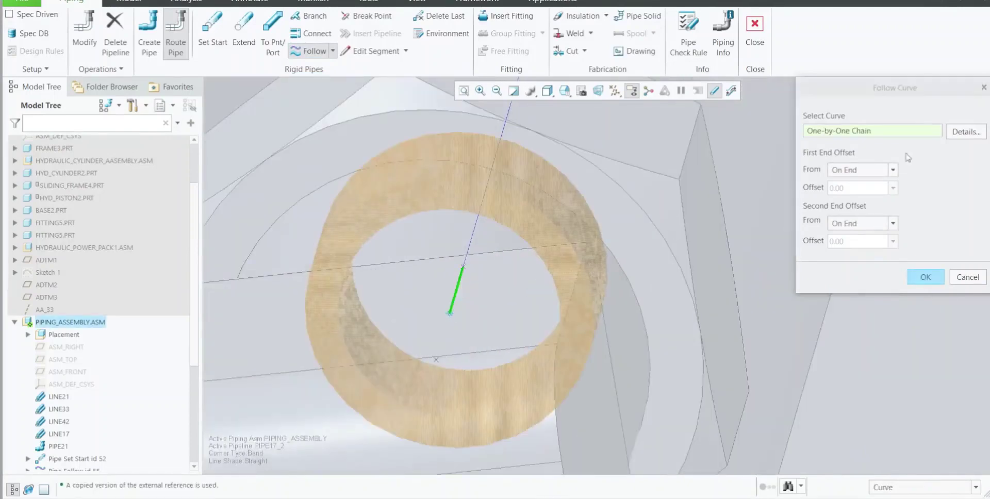
click(965, 132)
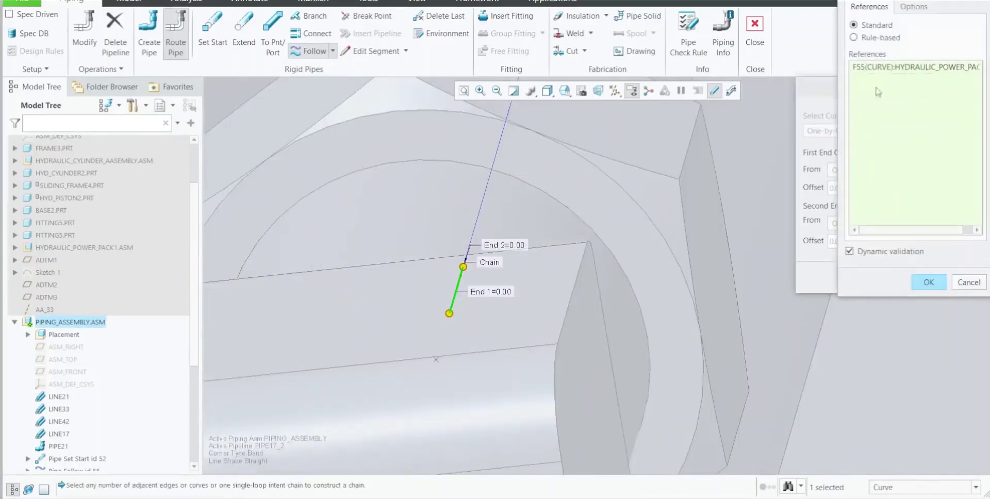
click(855, 39)
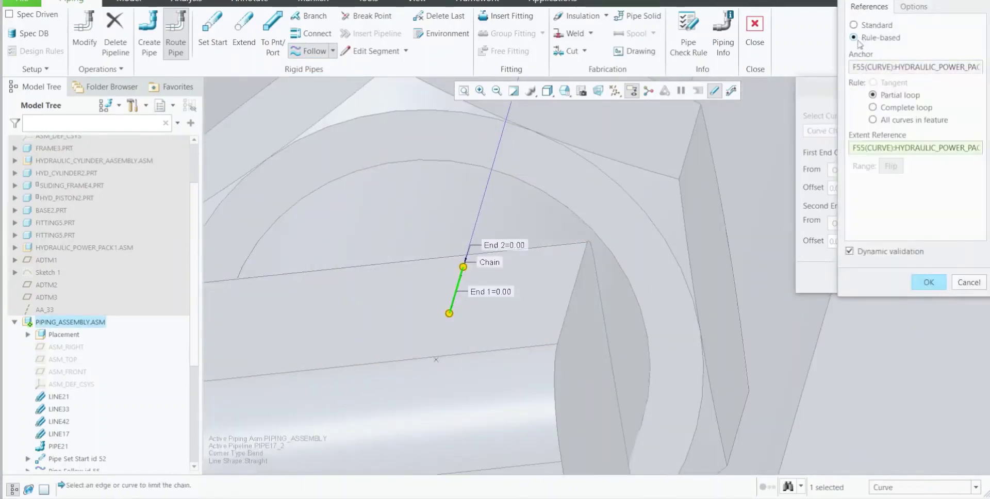
click(927, 281)
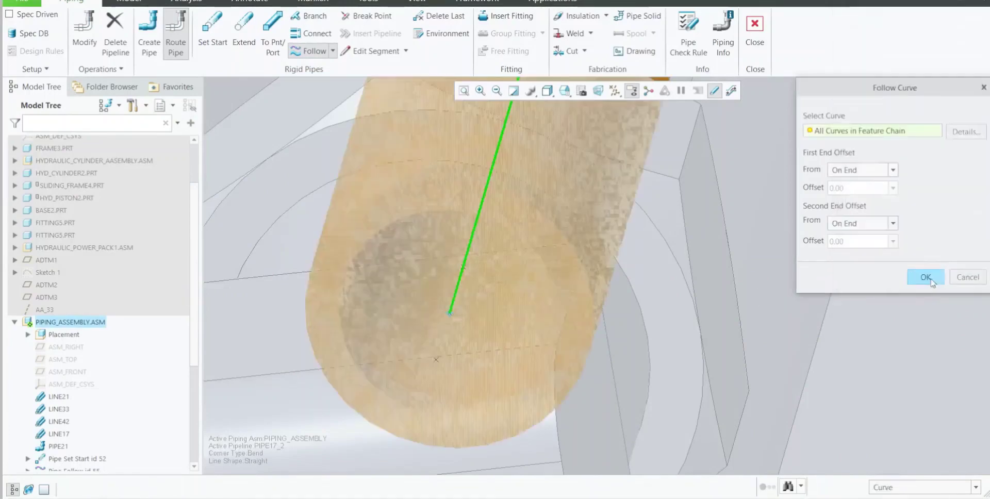
scroll(695, 310, up, 9)
scroll(581, 341, up, 6)
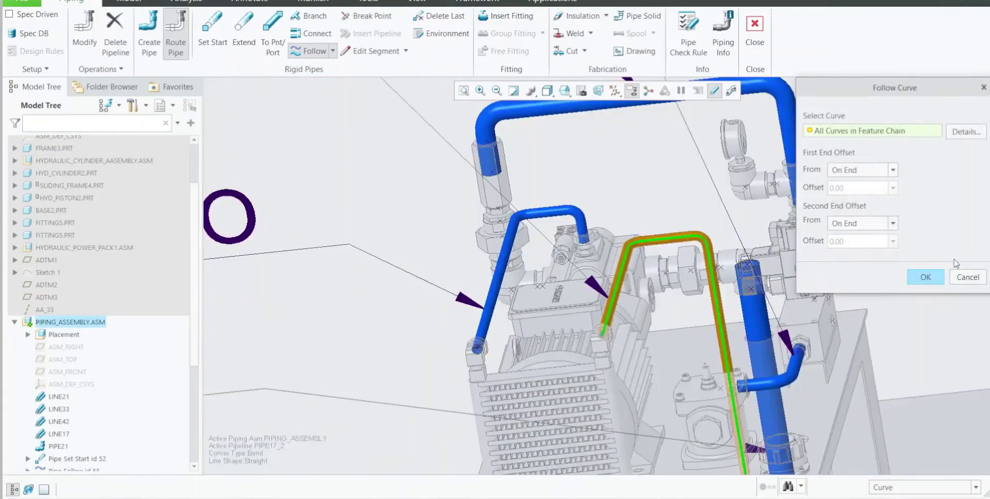
click(927, 276)
scroll(516, 225, up, 8)
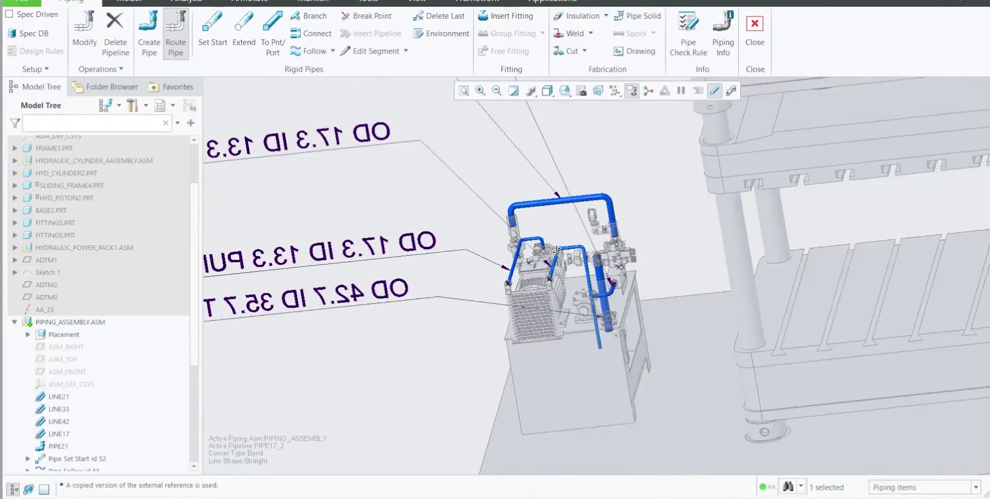
Examine the routed pipes on the hydraulic power pack and the power pack's position beside the press
middle_drag(516, 225, 525, 257)
scroll(524, 257, up, 5)
scroll(531, 262, down, 7)
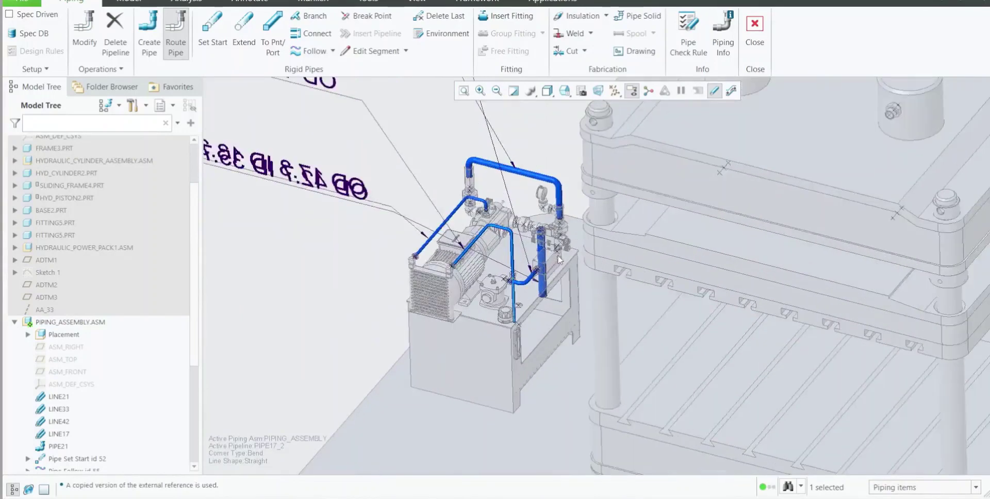
scroll(535, 265, up, 6)
scroll(571, 216, down, 2)
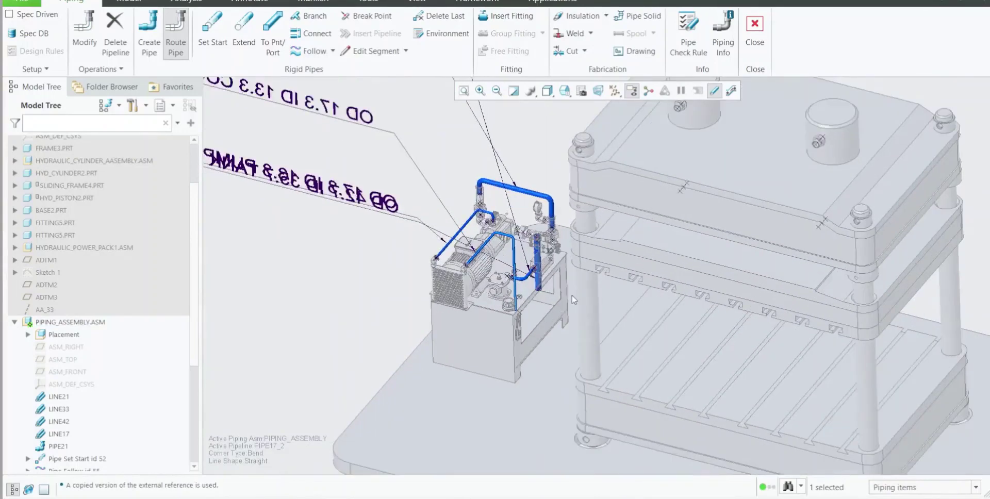
scroll(571, 215, up, 2)
scroll(571, 216, down, 5)
scroll(571, 215, up, 4)
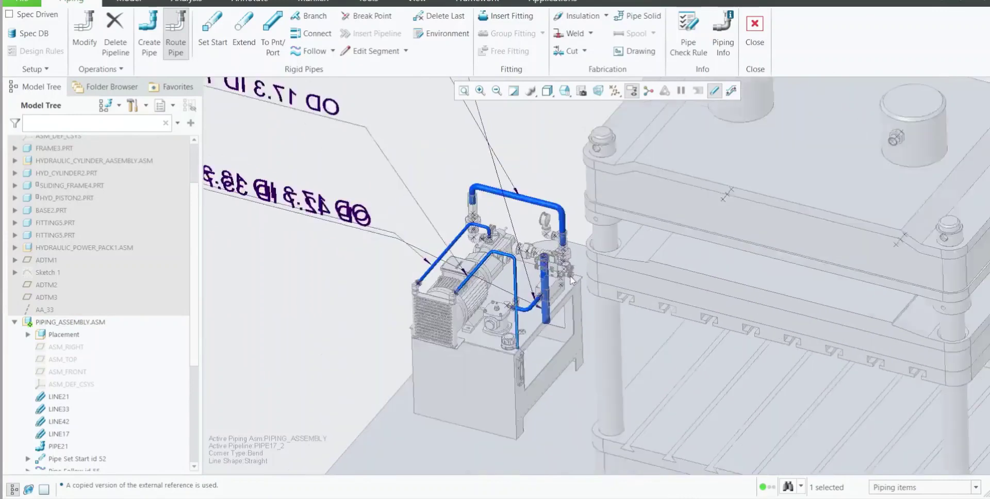
scroll(740, 138, down, 1)
scroll(577, 308, up, 2)
scroll(578, 306, down, 2)
mouse_move(579, 304)
middle_down()
mouse_move(581, 292)
mouse_move(576, 302)
mouse_move(543, 280)
middle_up()
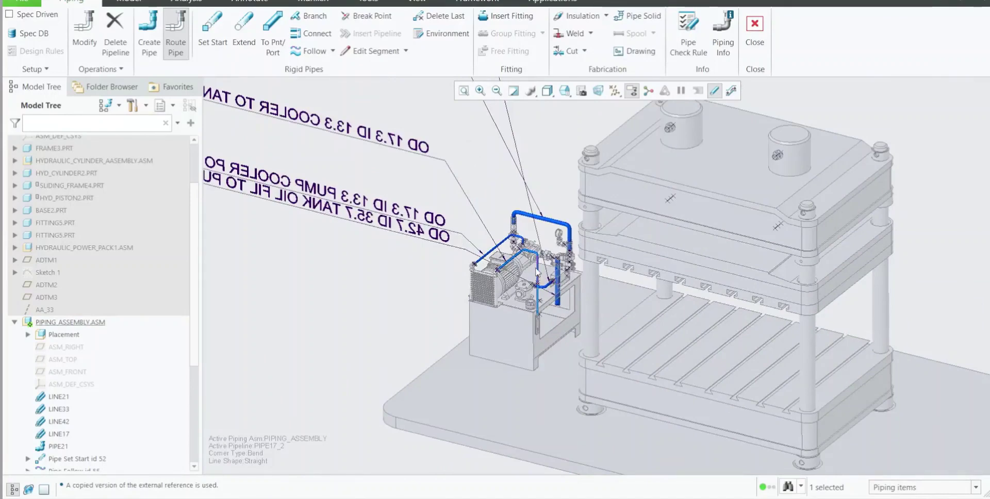
scroll(536, 272, down, 5)
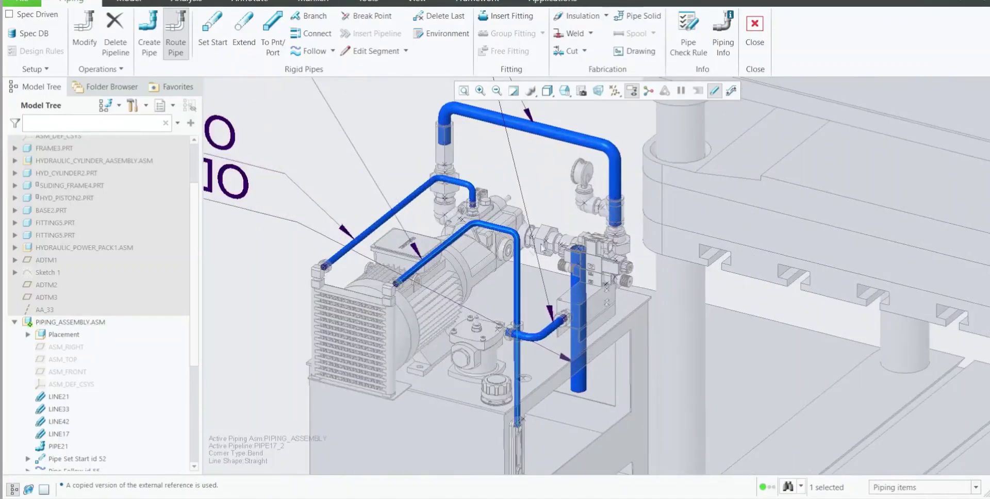
scroll(521, 248, down, 5)
scroll(521, 290, down, 2)
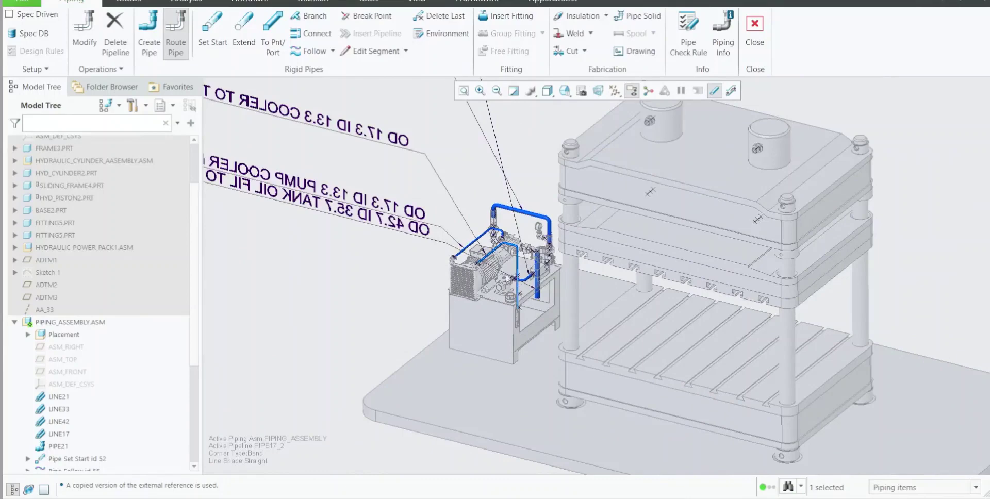
scroll(508, 279, down, 2)
click(524, 195)
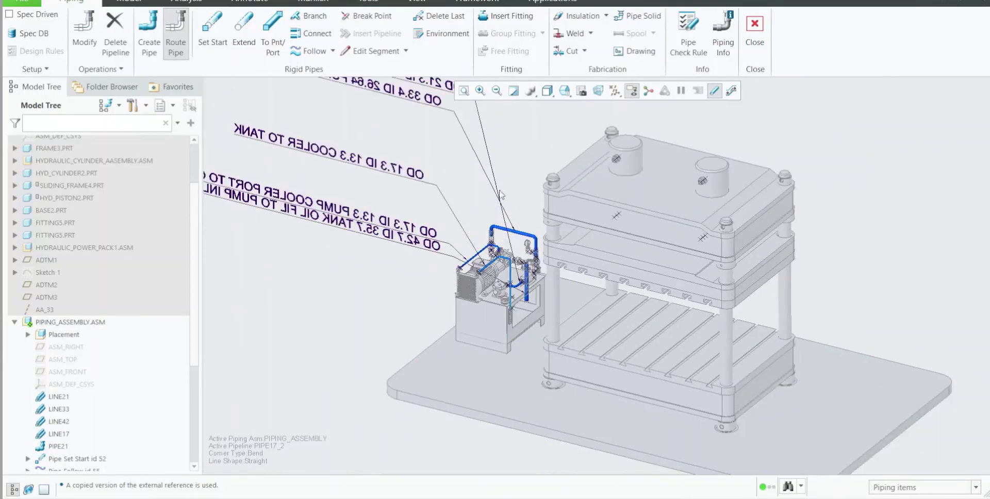
Read the line stock file line40.stk into the piping assembly and finish the line stock setup
click(34, 68)
click(41, 85)
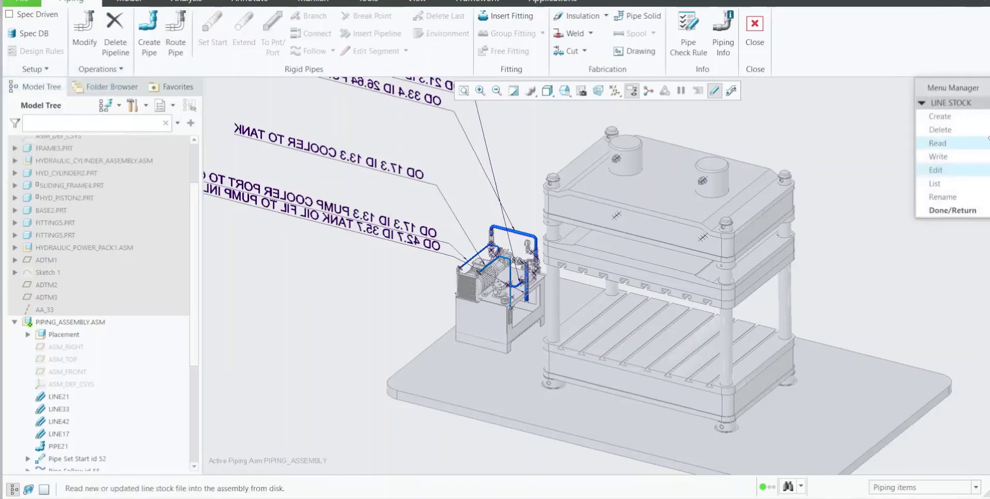
click(936, 143)
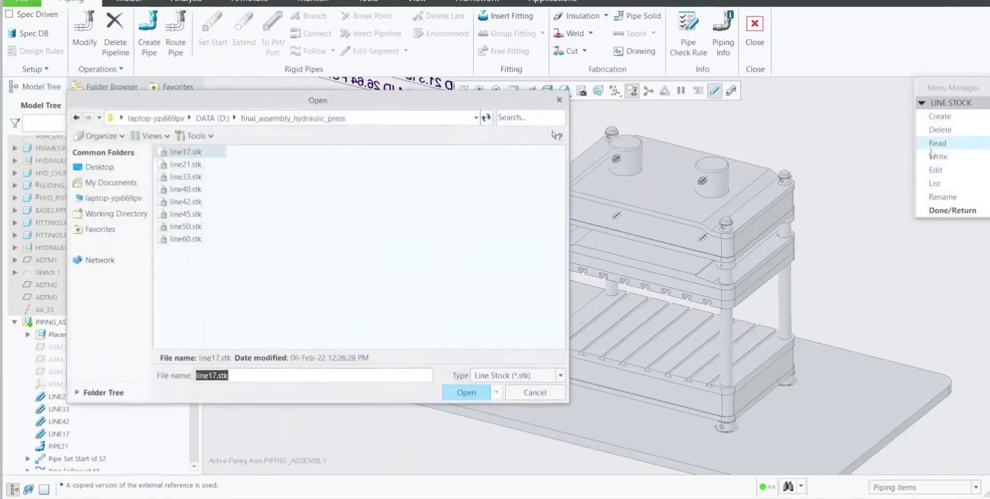
click(187, 190)
click(465, 393)
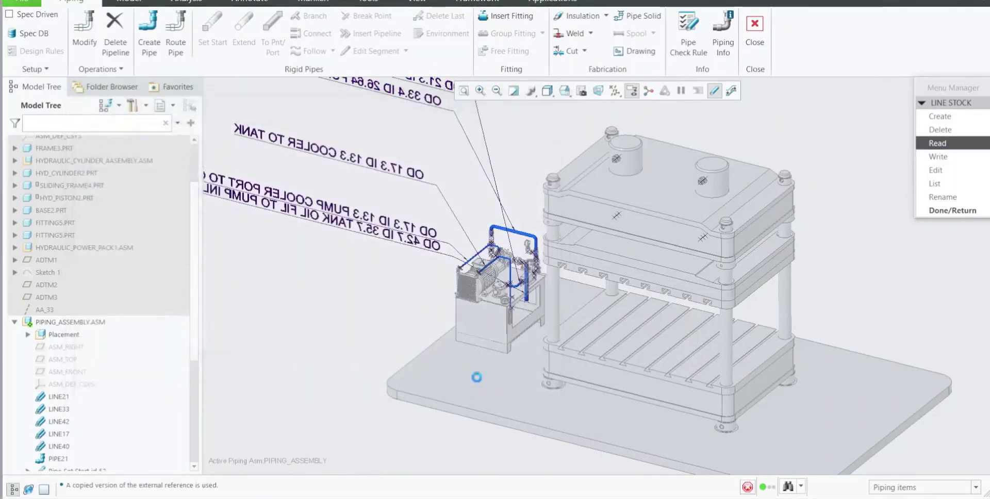
click(939, 212)
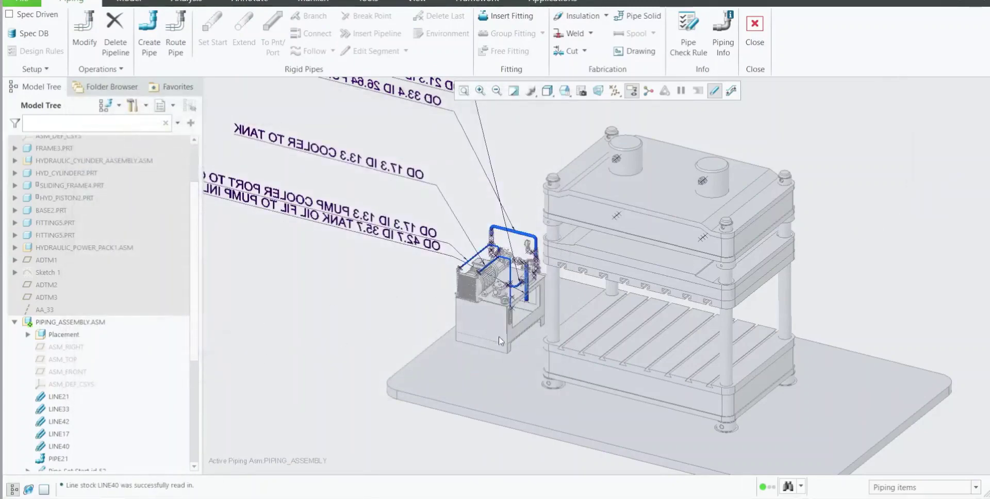
Create a new pipeline named PIPE40_1 using line stock LINE40
scroll(500, 336, up, 2)
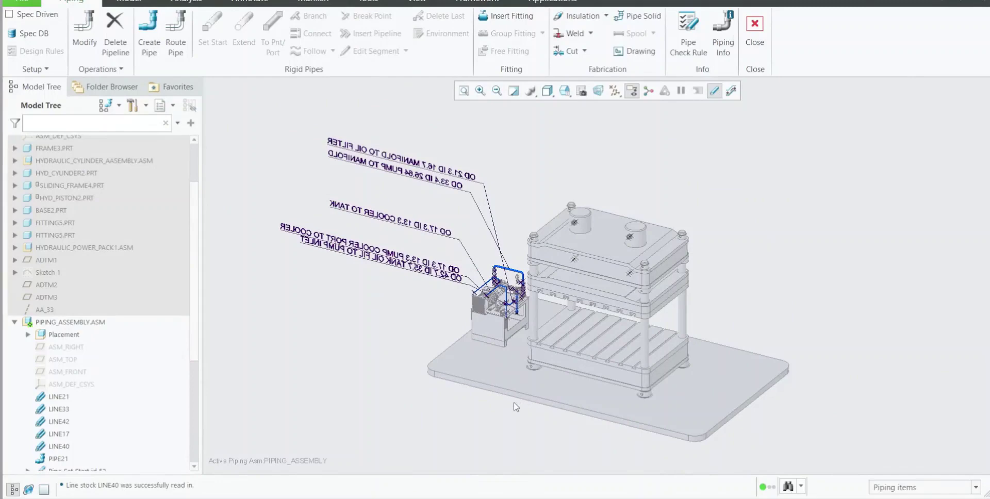
scroll(502, 302, down, 2)
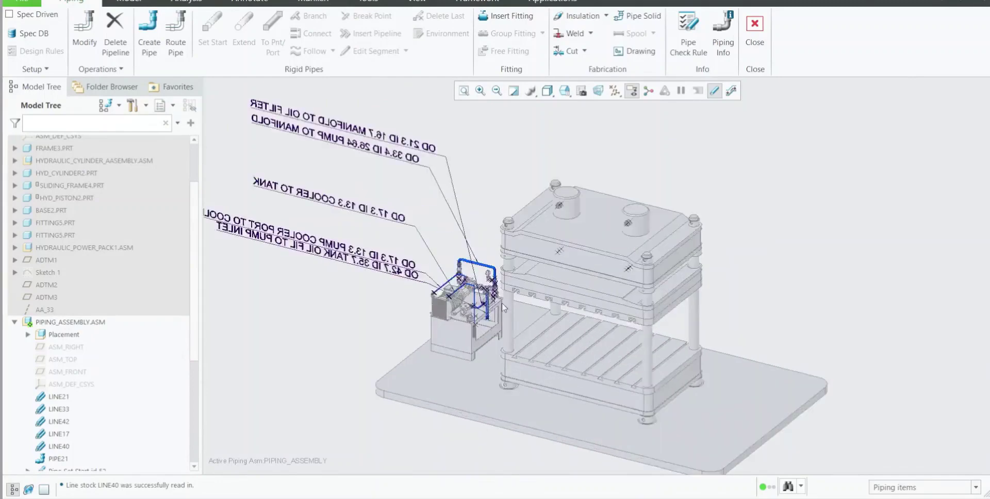
click(149, 38)
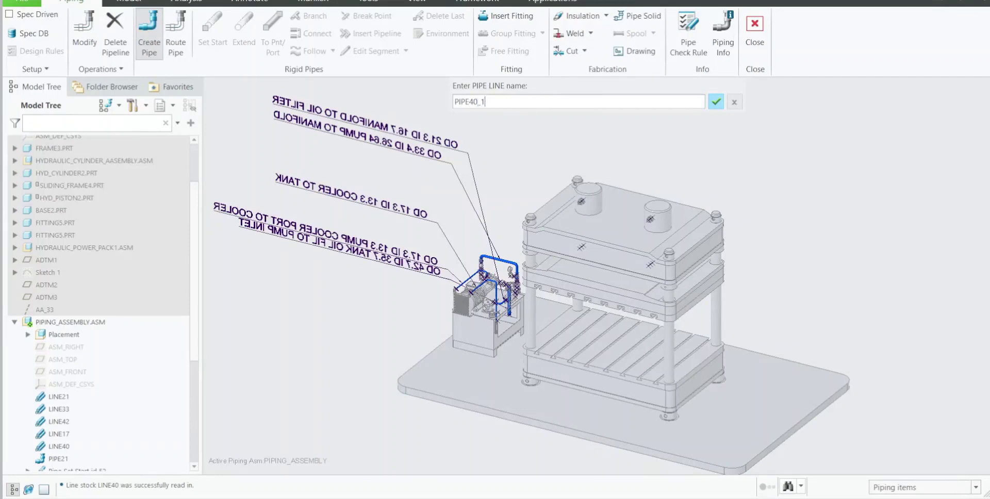
click(719, 105)
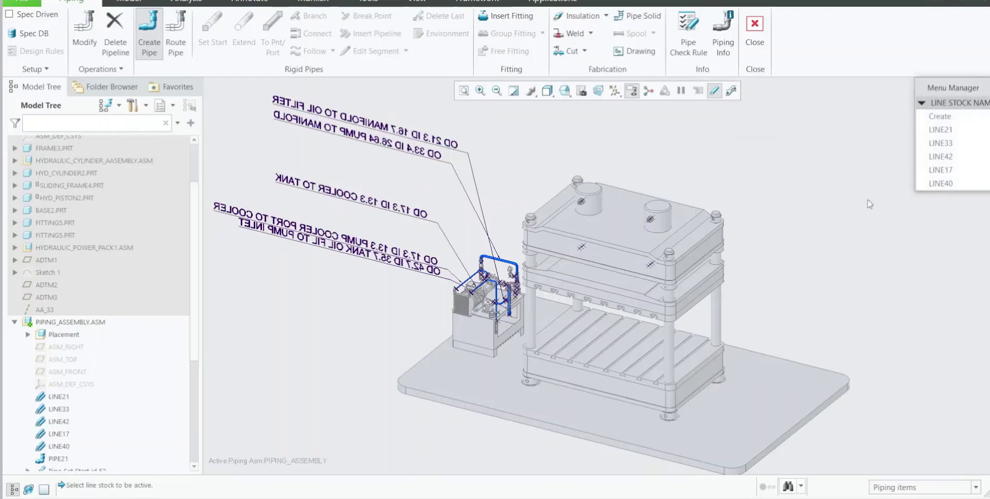
click(941, 184)
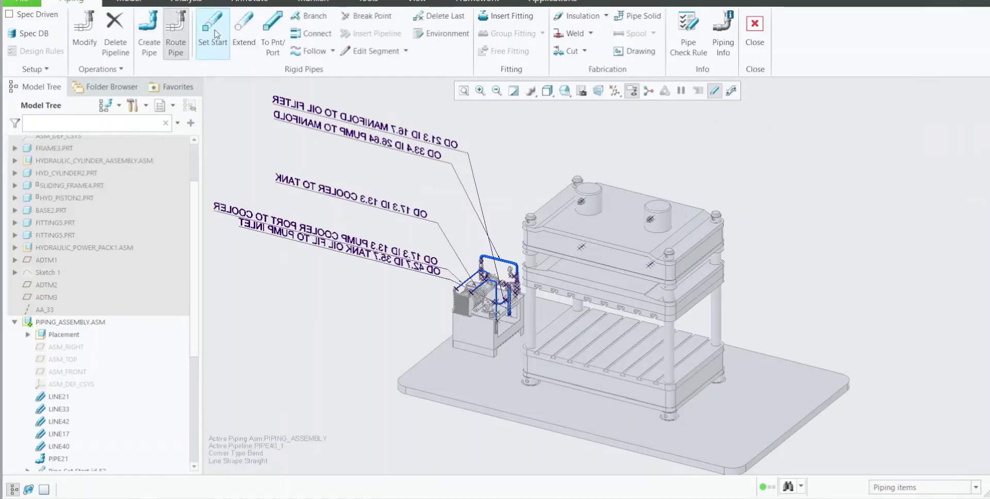
Set the start of PIPE40_1 at the datum point in the lower port hole of the manifold block
click(214, 32)
scroll(510, 307, up, 10)
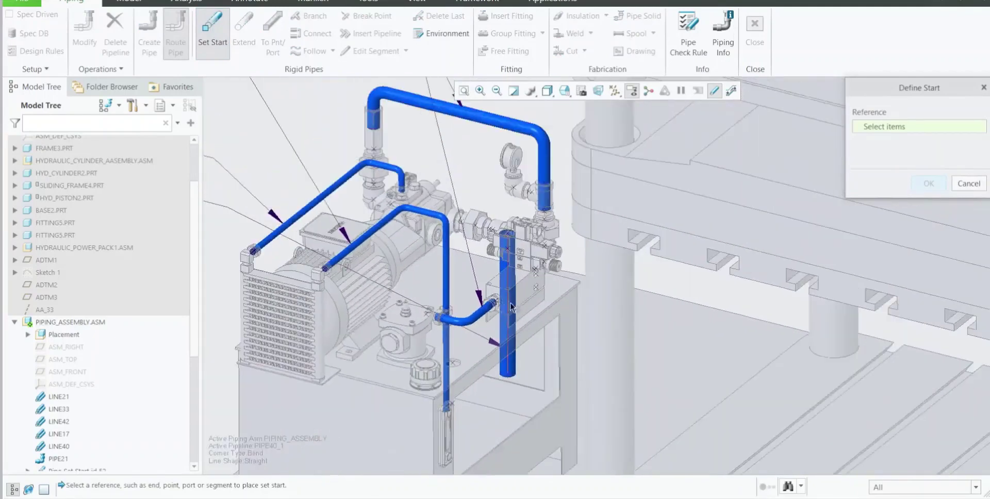
scroll(449, 311, down, 2)
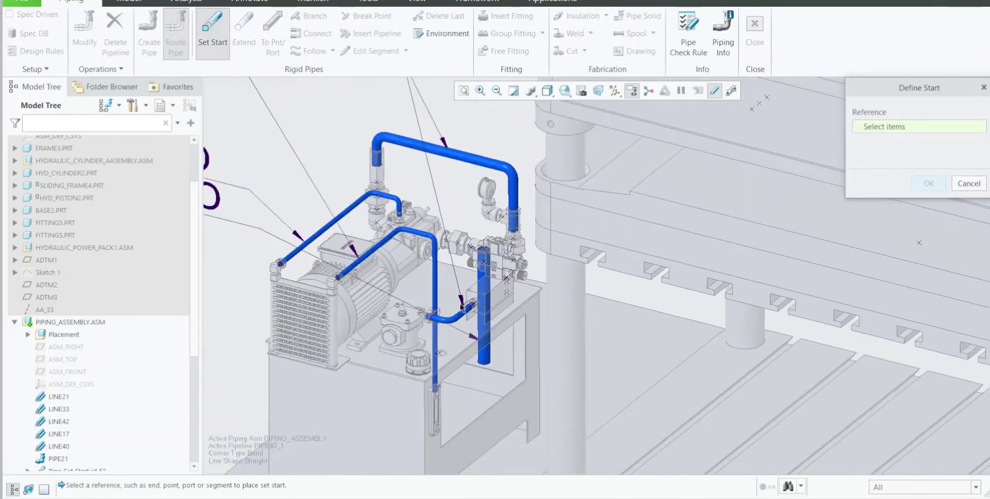
scroll(509, 289, up, 8)
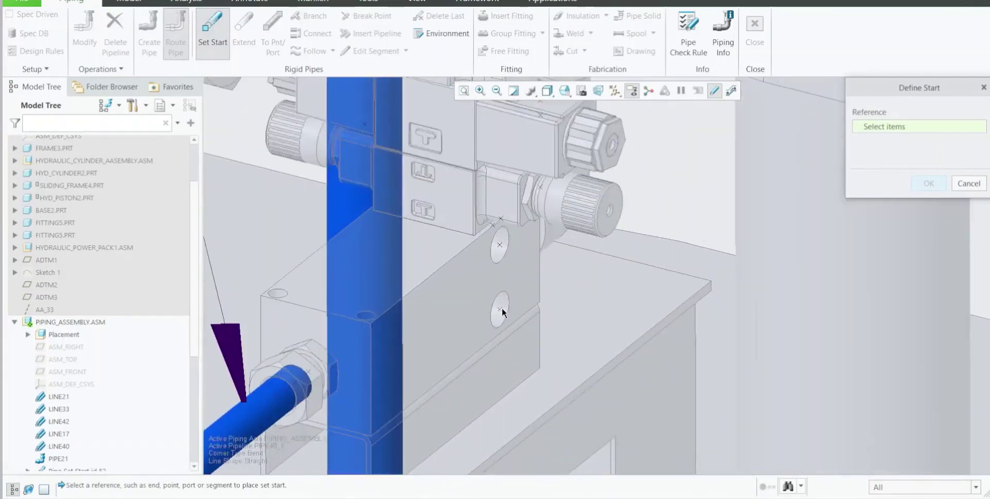
click(502, 307)
click(923, 183)
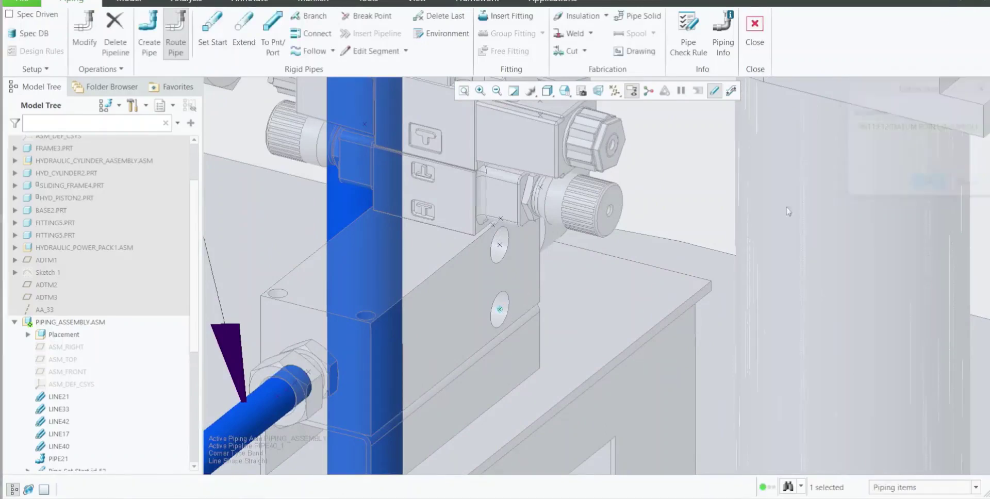
Extend PIPE40_1 from the manifold port by 300 along Z, using relative Cartesian coordinates
scroll(531, 272, down, 6)
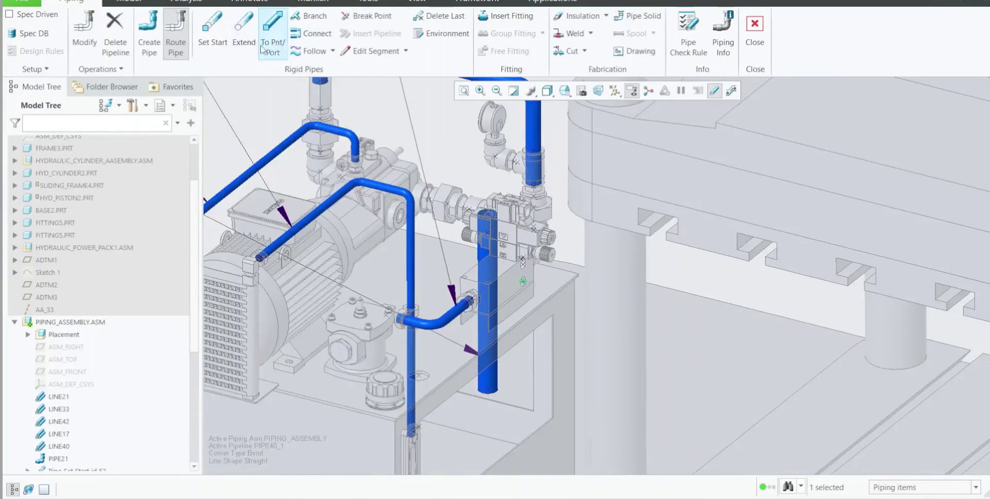
scroll(553, 236, down, 5)
scroll(546, 238, down, 2)
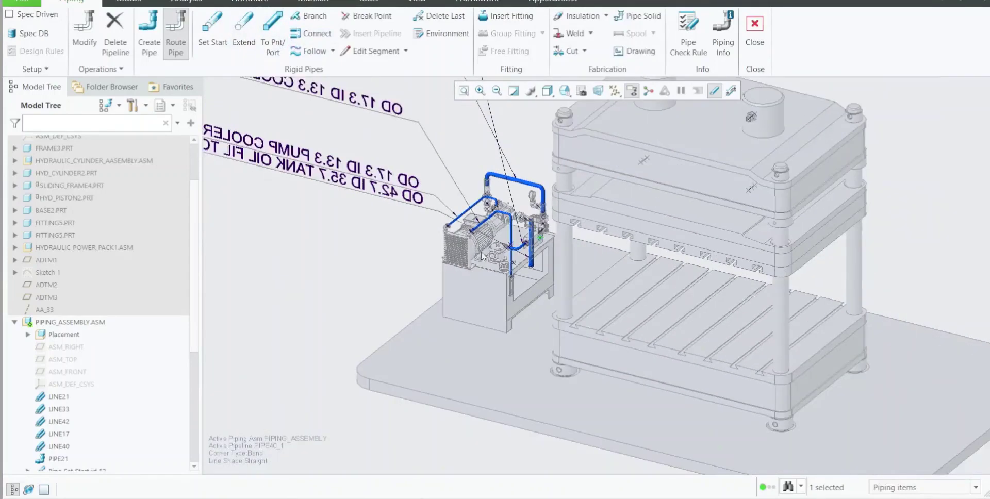
scroll(515, 273, down, 1)
scroll(546, 247, up, 3)
scroll(487, 295, down, 2)
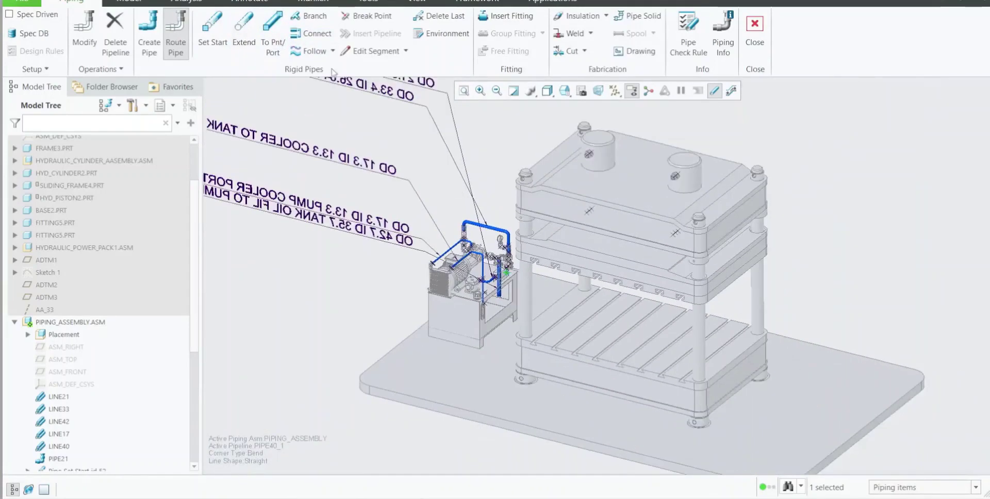
click(243, 32)
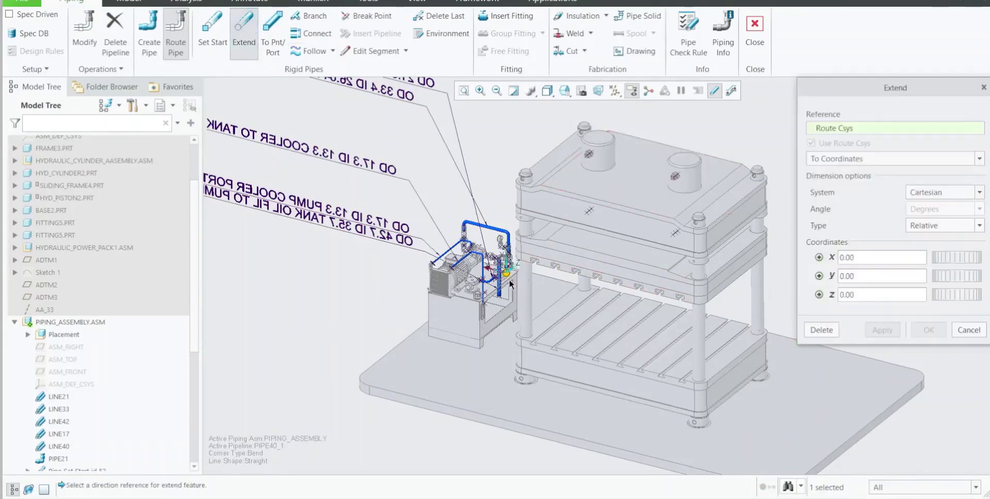
scroll(507, 273, up, 10)
scroll(513, 248, up, 8)
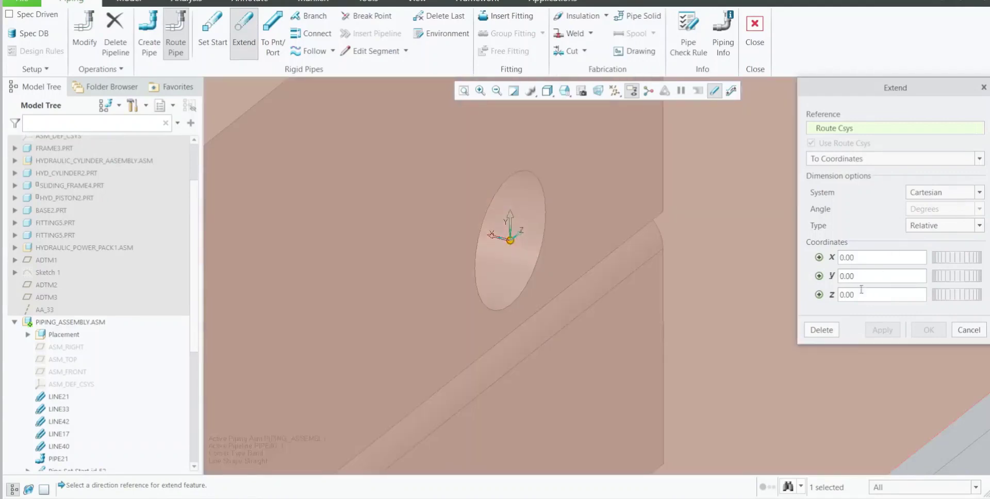
double_click(861, 297)
text(300)
key(Return)
scroll(599, 295, down, 8)
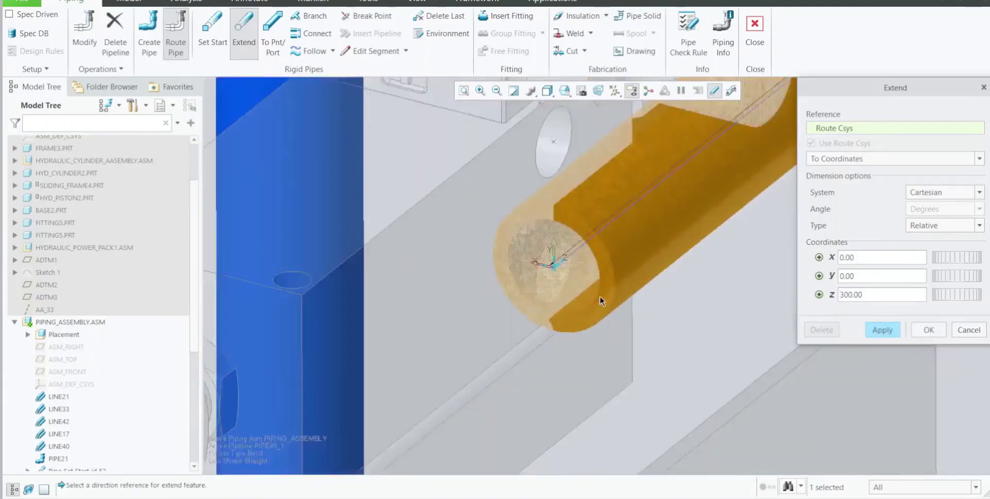
scroll(599, 295, down, 2)
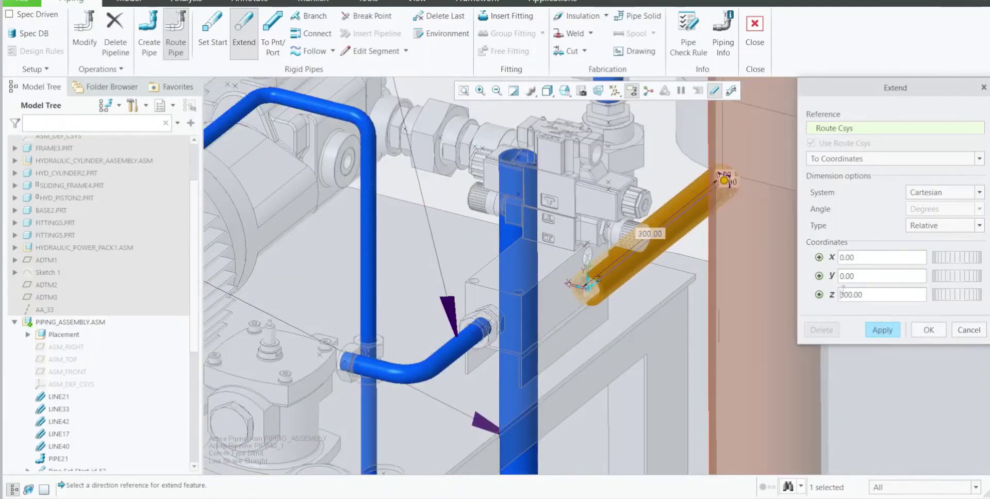
scroll(590, 285, up, 8)
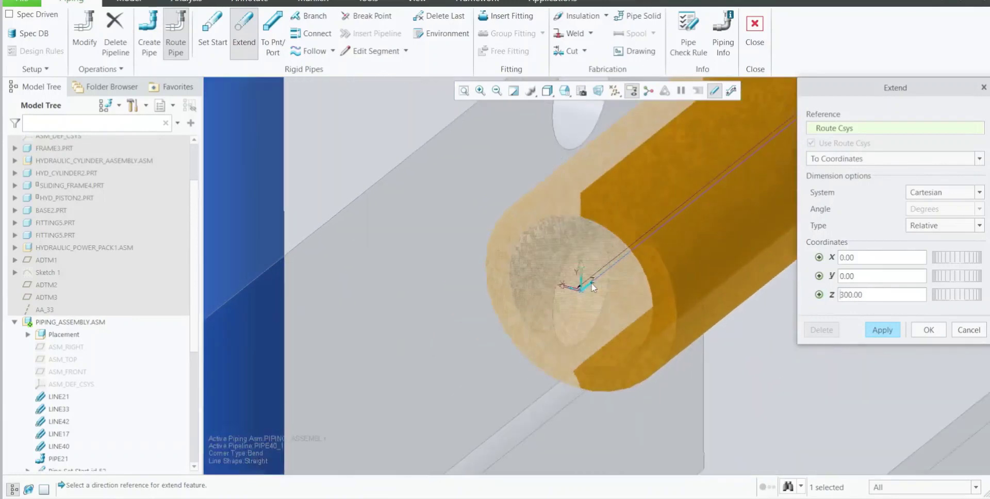
scroll(594, 288, down, 6)
click(929, 333)
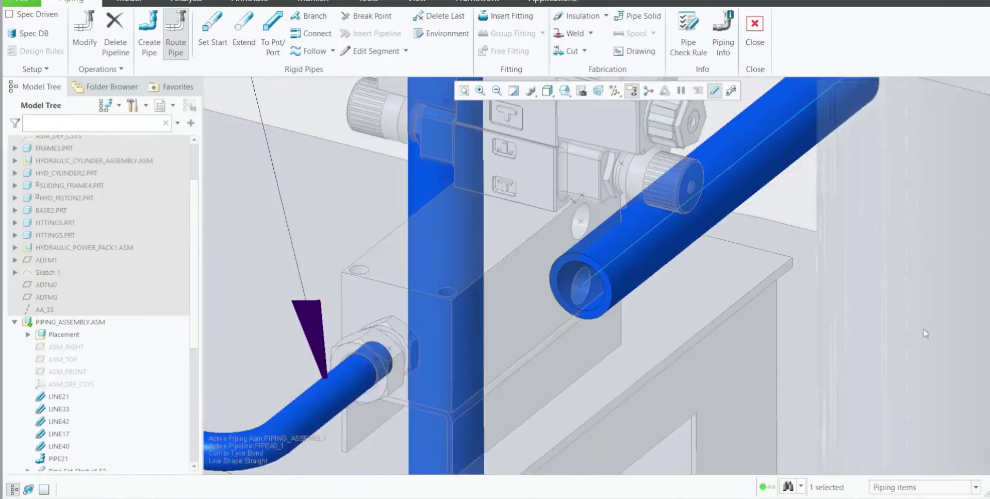
Delete the pipeline PIPE40_1 together with its start and extend features
scroll(86, 402, down, 1)
scroll(86, 401, down, 5)
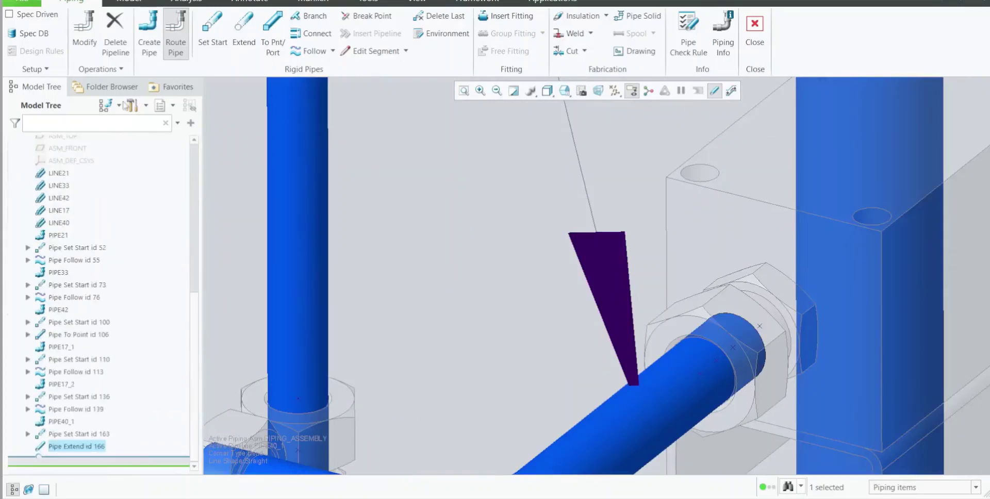
click(115, 41)
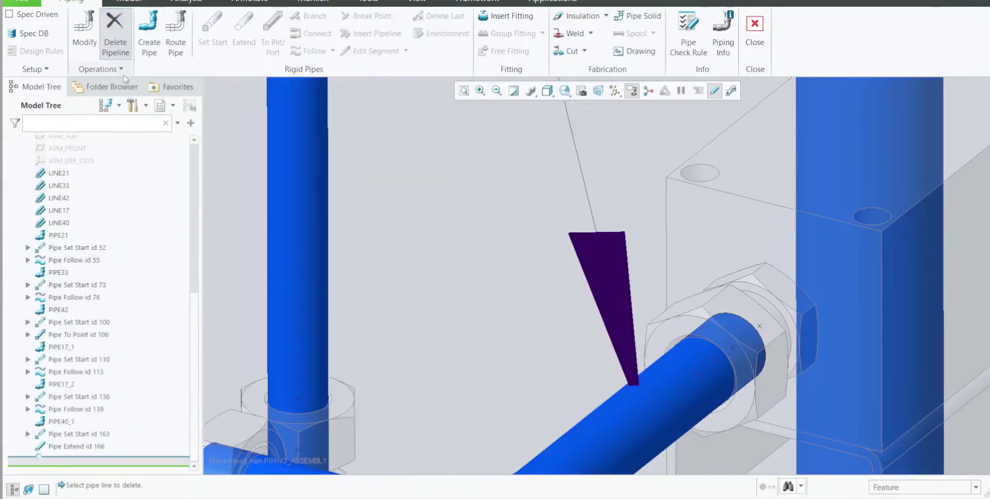
click(76, 446)
click(537, 265)
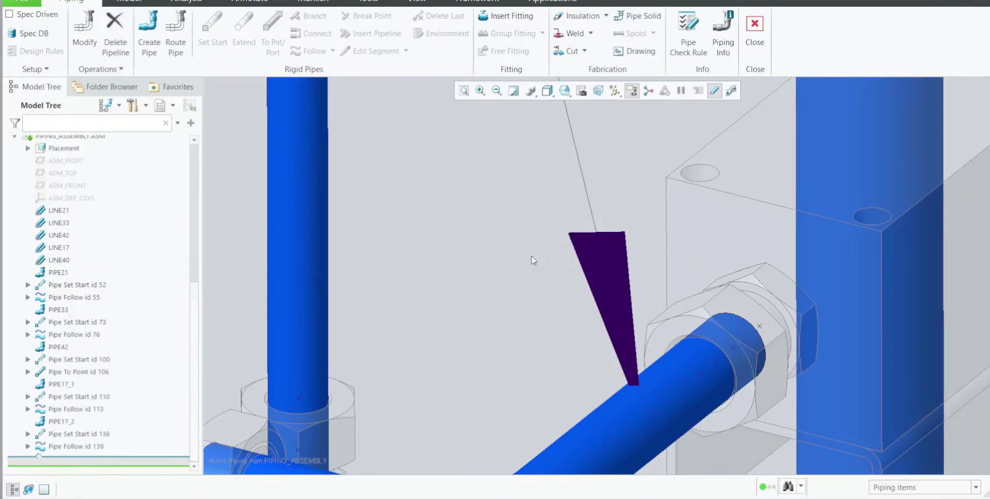
Turn on the coordinate system display and inspect the coordinate systems in the manifold block's port holes
scroll(528, 279, up, 6)
scroll(523, 294, up, 2)
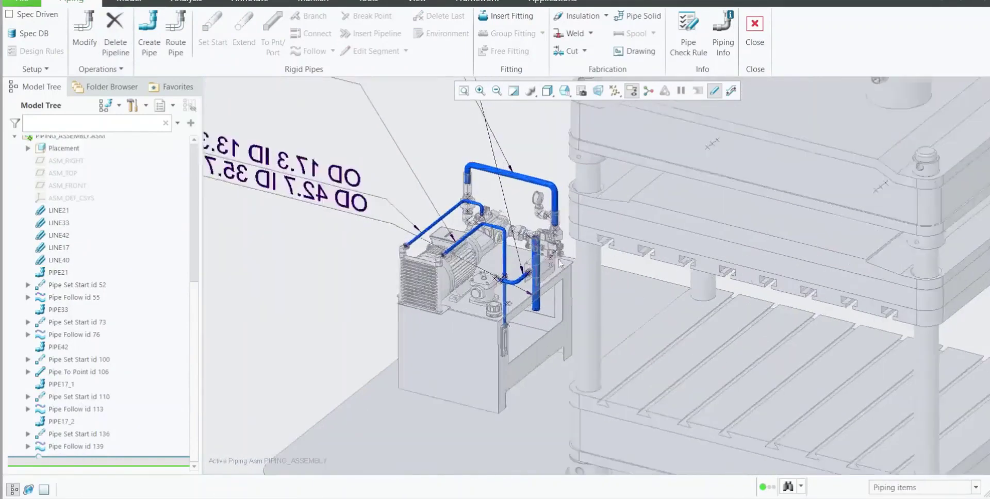
scroll(539, 275, down, 8)
scroll(546, 288, up, 4)
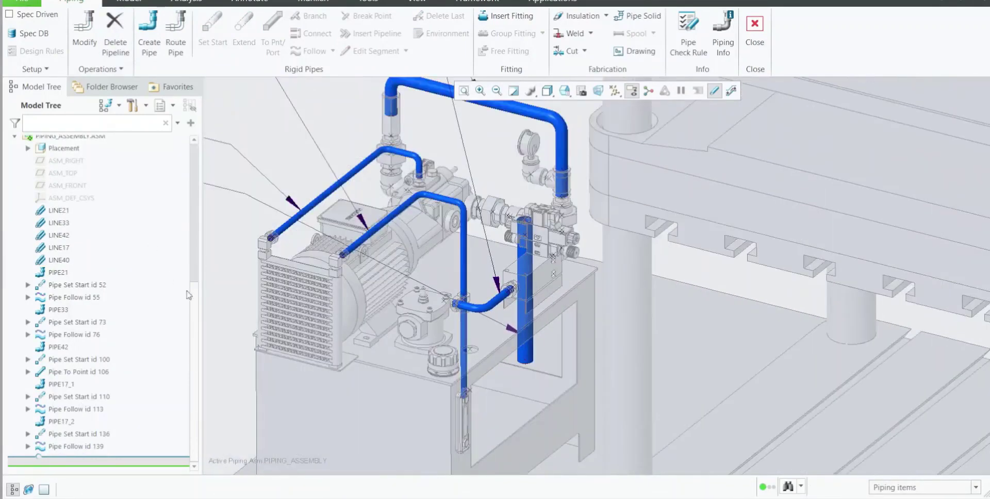
click(615, 91)
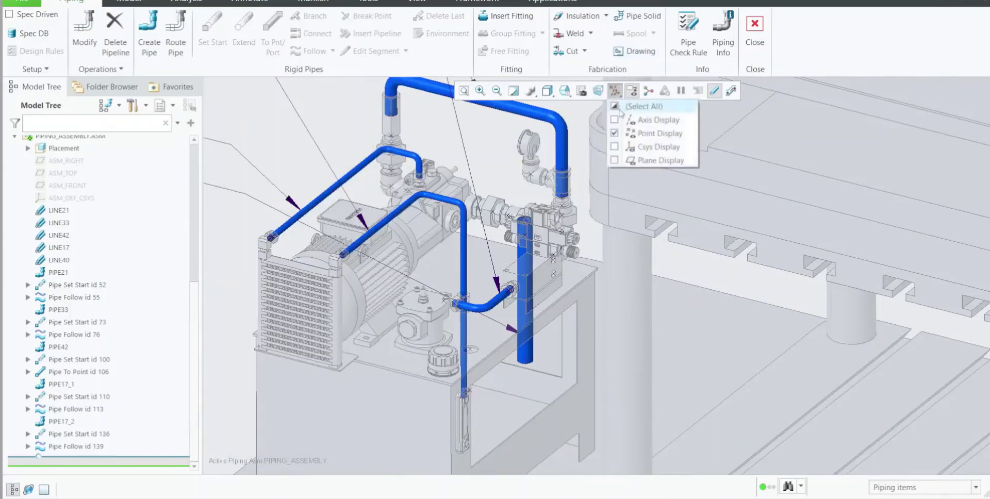
click(615, 147)
scroll(464, 206, up, 3)
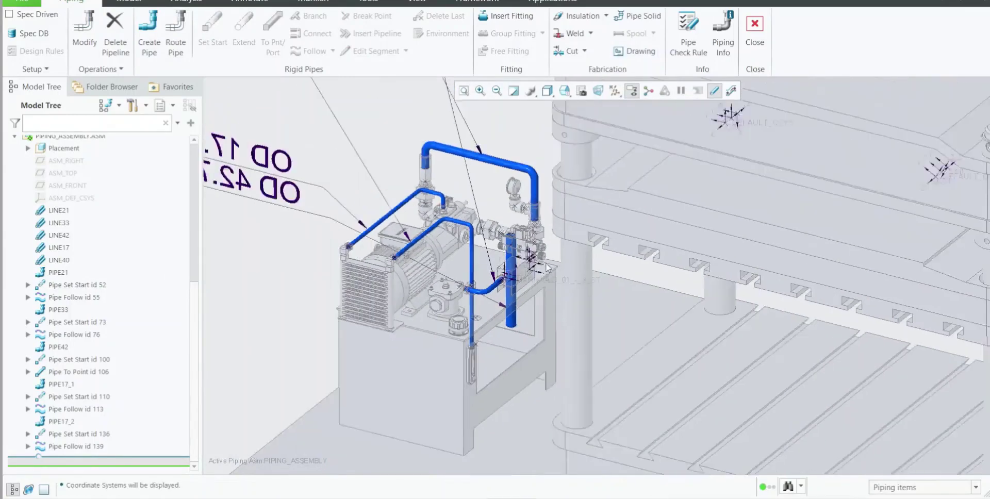
scroll(507, 274, down, 10)
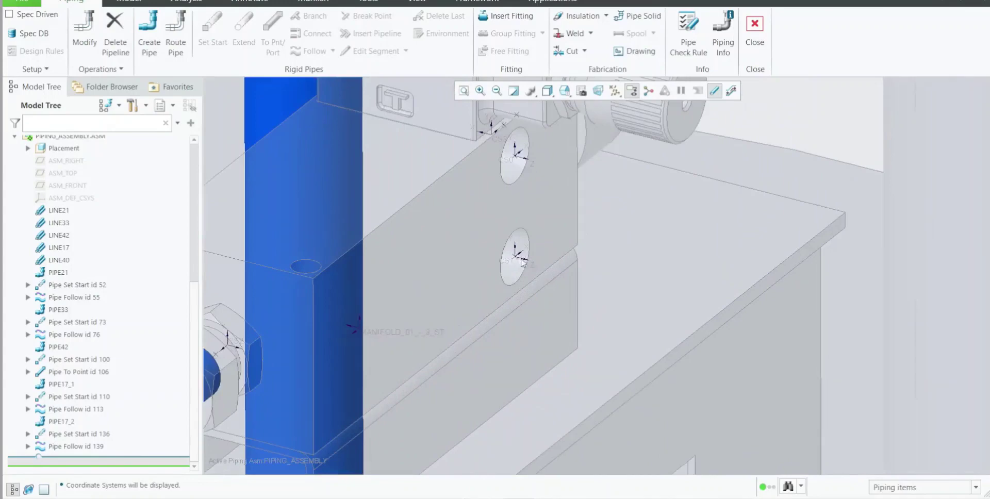
scroll(547, 303, up, 5)
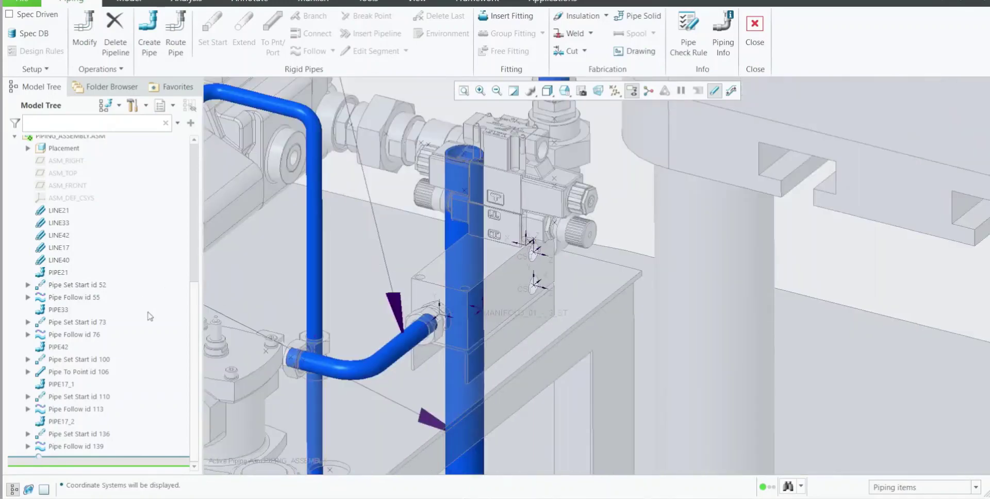
drag(194, 300, 193, 277)
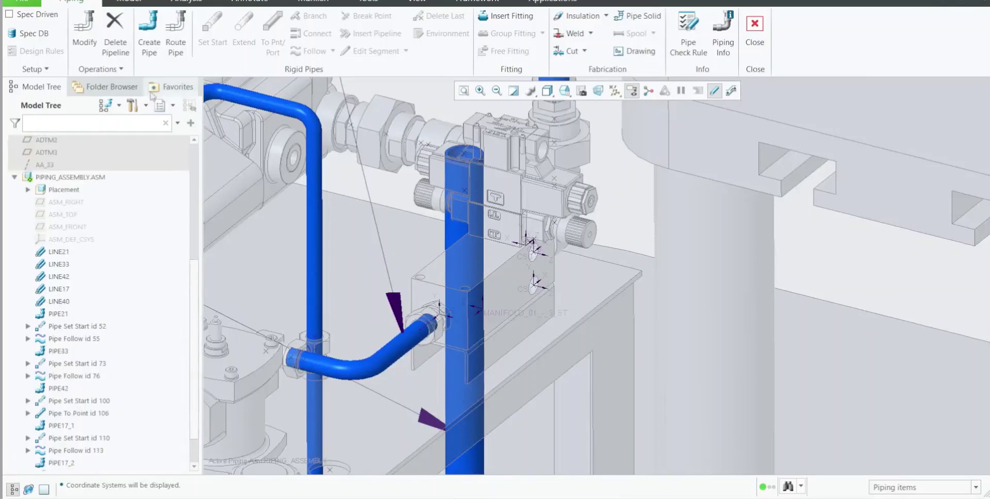
click(149, 46)
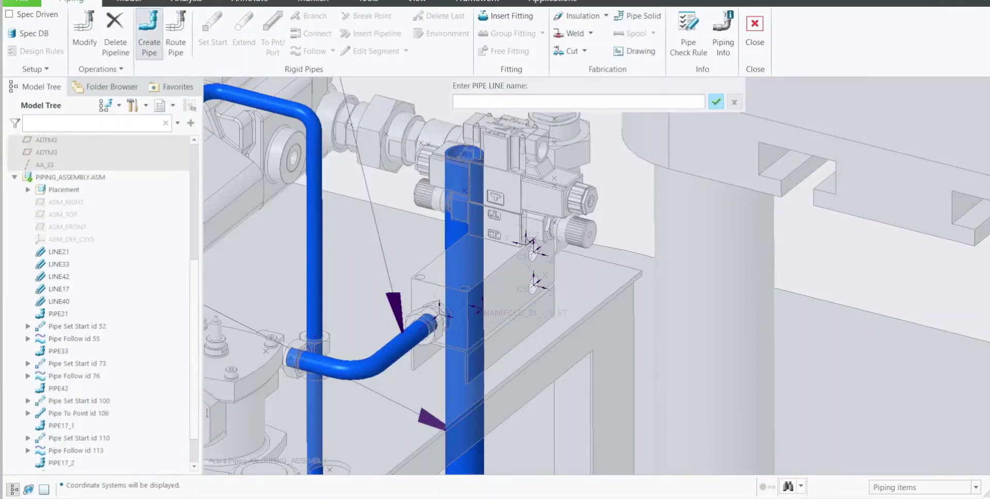
click(716, 102)
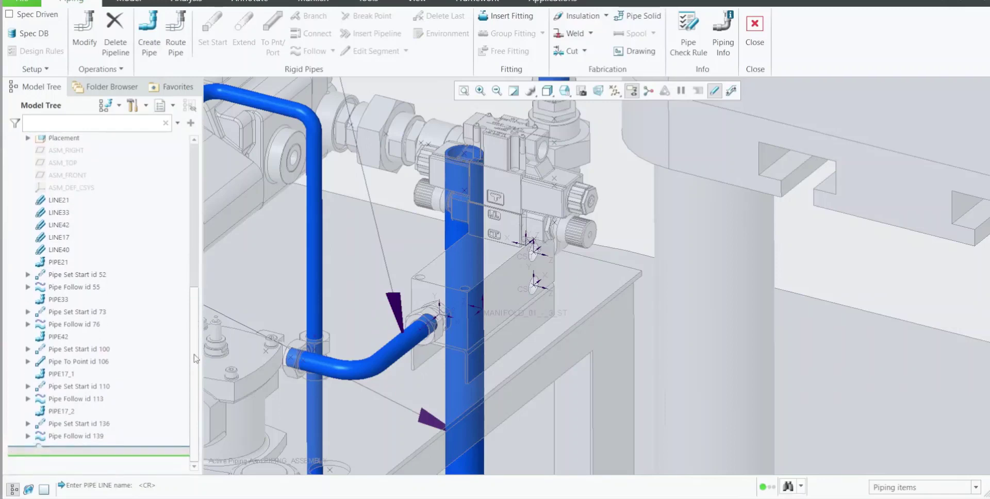
Create a pipeline named PIPE40_1 with LINE40 as its line stock
click(149, 46)
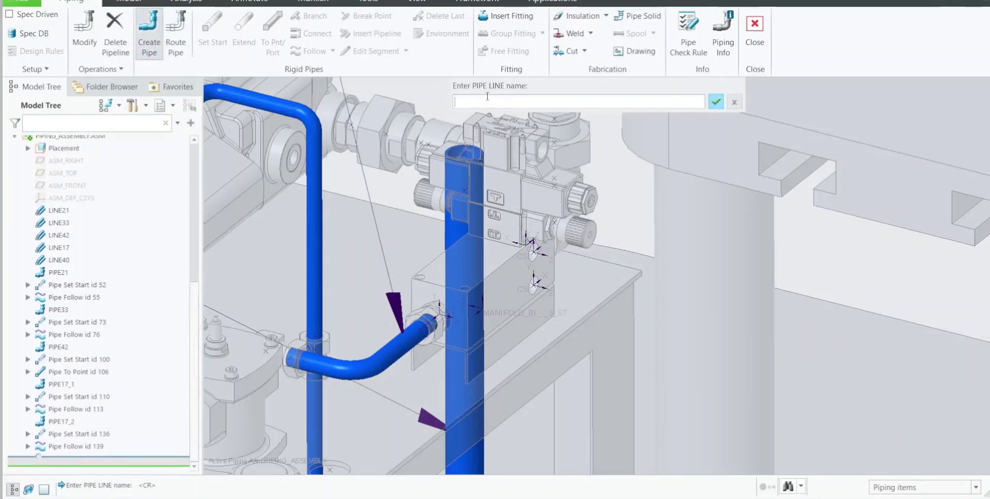
text(PIPE40_1)
click(716, 102)
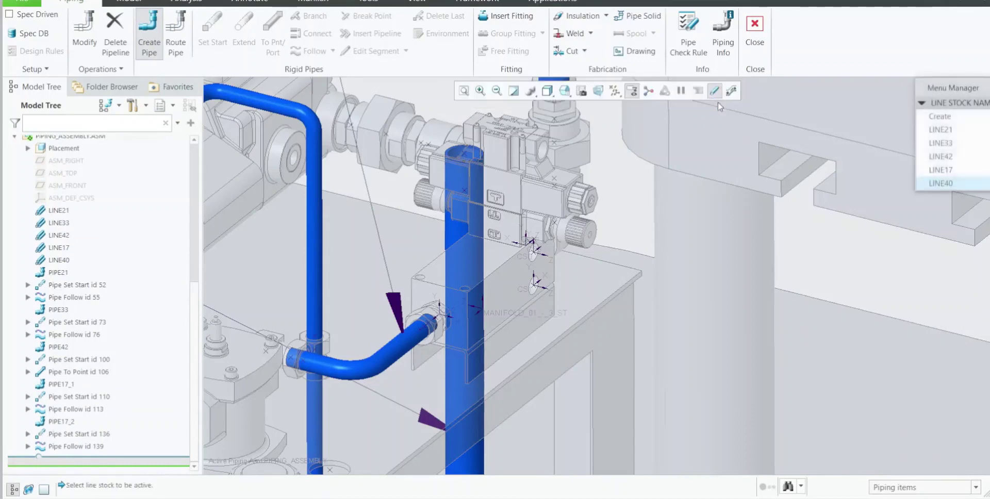
click(960, 184)
Set the start of PIPE40_1 at coordinate system CS1 in the manifold block's lower port hole
scroll(483, 218, up, 2)
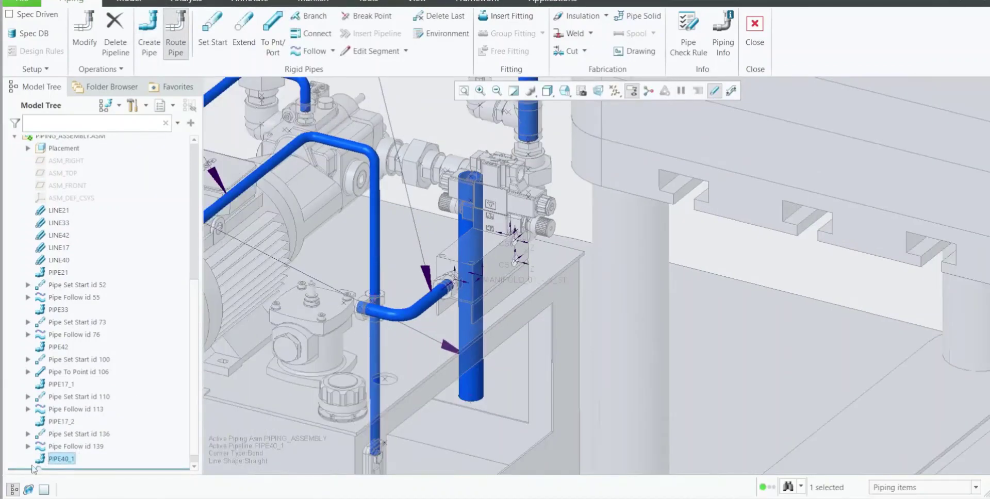
scroll(432, 298, up, 3)
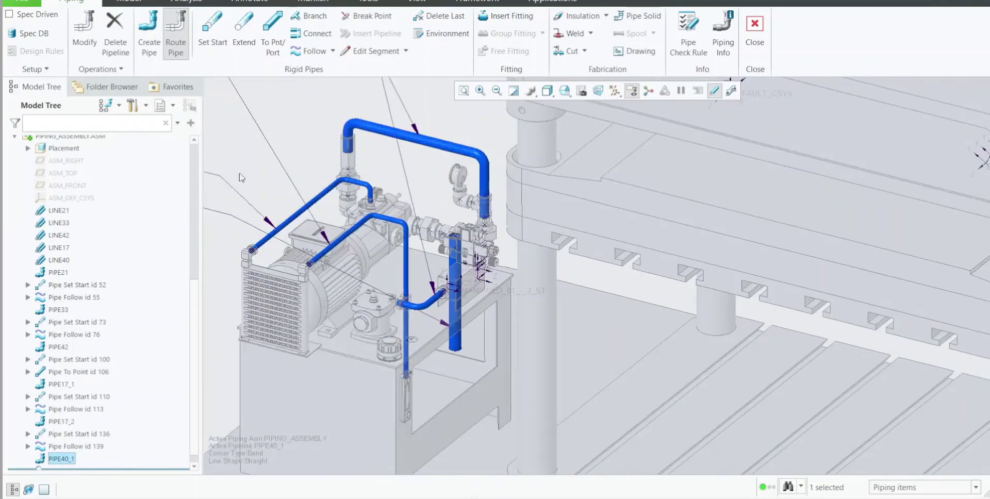
click(213, 31)
scroll(460, 309, down, 8)
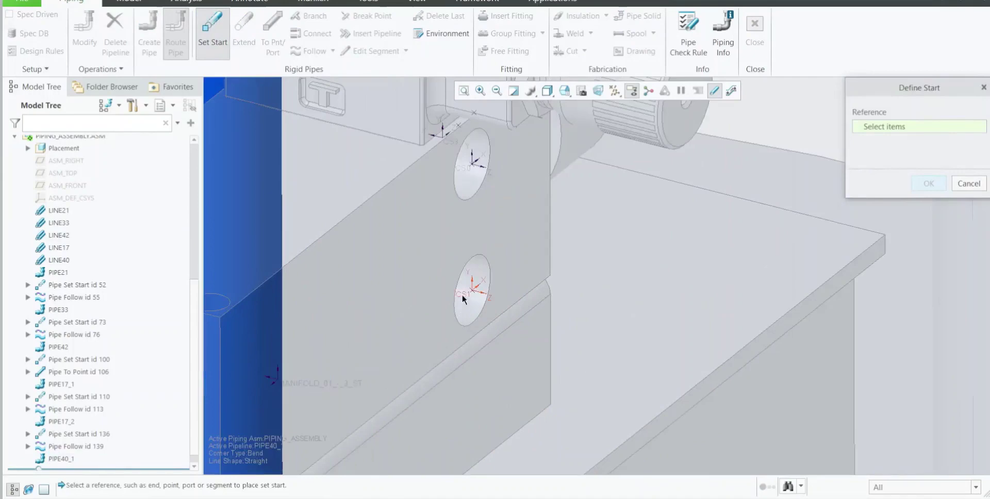
click(462, 295)
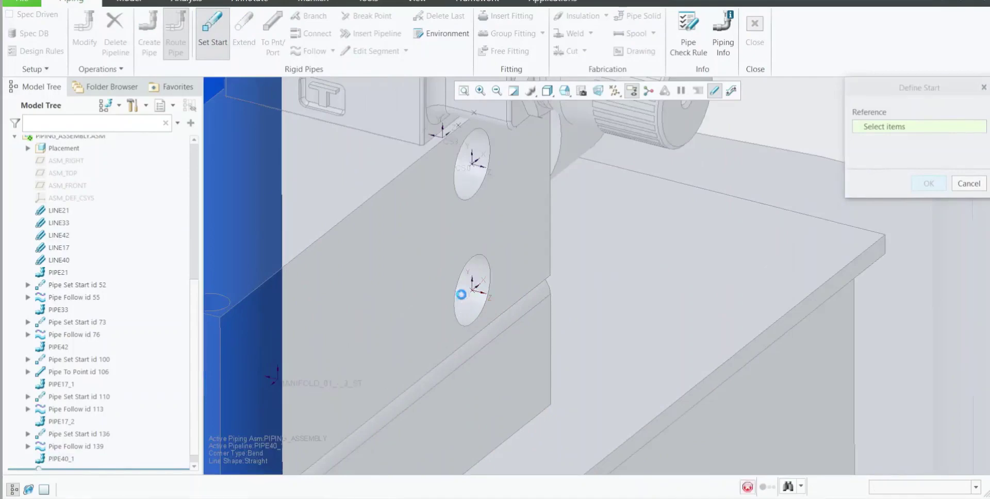
click(923, 185)
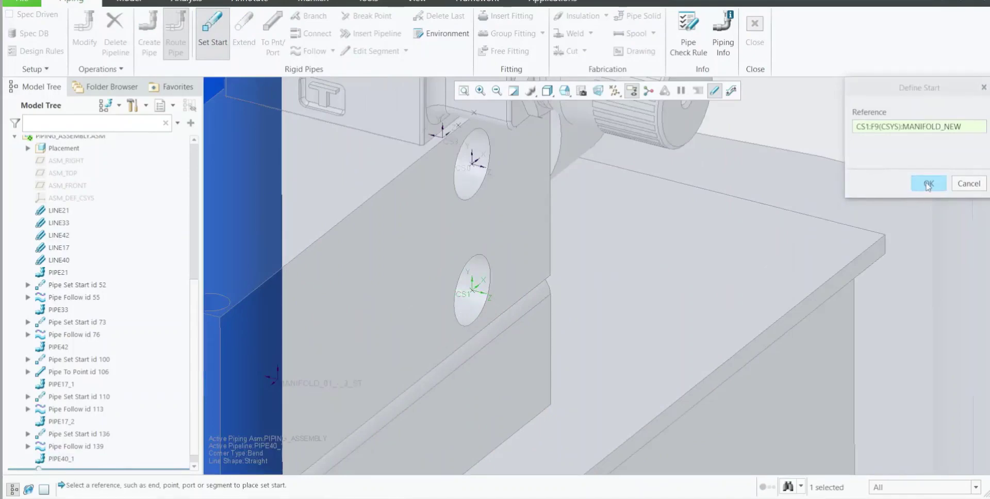
Extend PIPE40_1 from CS1 by 300 along Z, using relative Cartesian coordinates, and apply the segment
scroll(521, 317, up, 8)
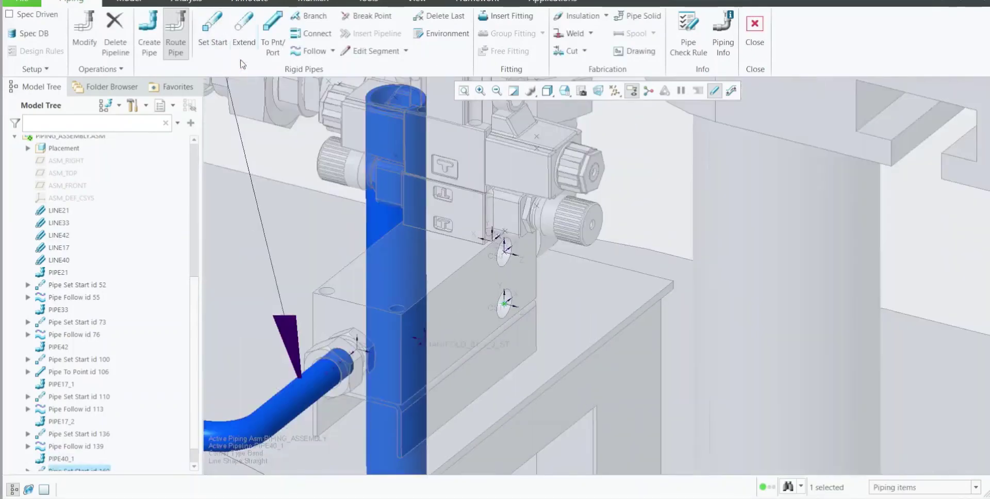
click(244, 31)
scroll(512, 311, down, 6)
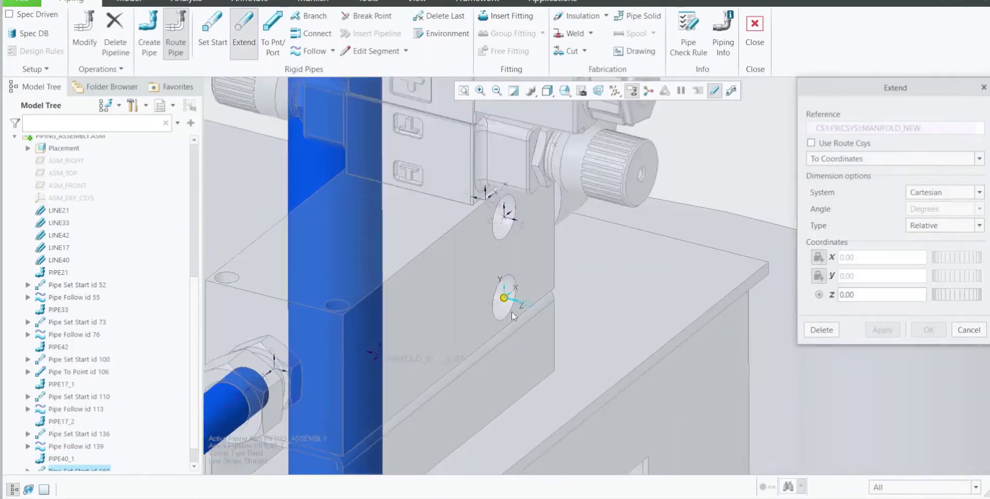
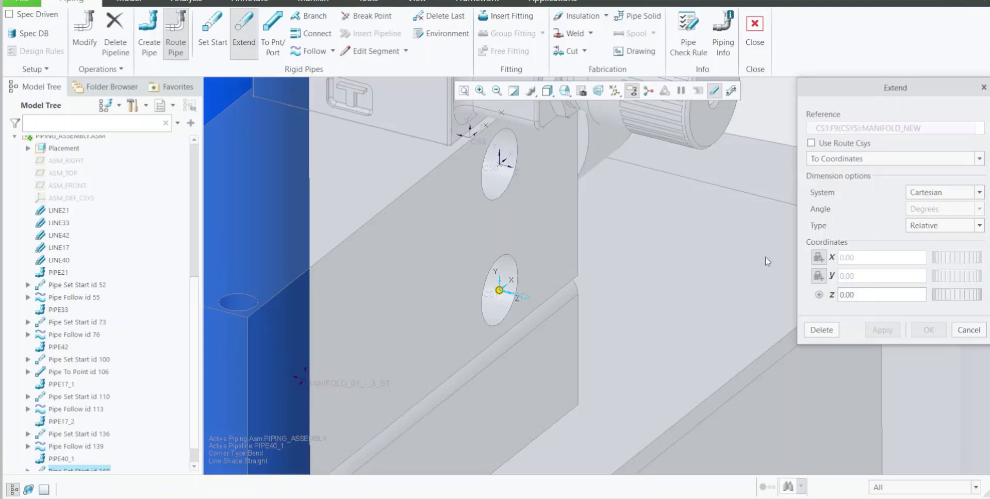
double_click(854, 295)
text(300)
key(Return)
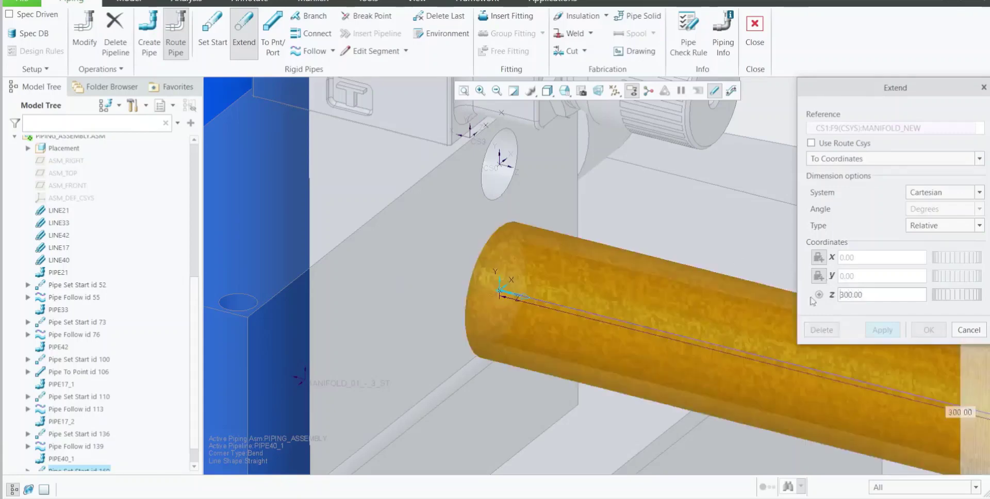
scroll(655, 293, up, 8)
scroll(654, 292, up, 4)
mouse_move(661, 295)
middle_down()
mouse_move(685, 316)
mouse_move(663, 304)
middle_up()
scroll(662, 317, up, 4)
click(885, 329)
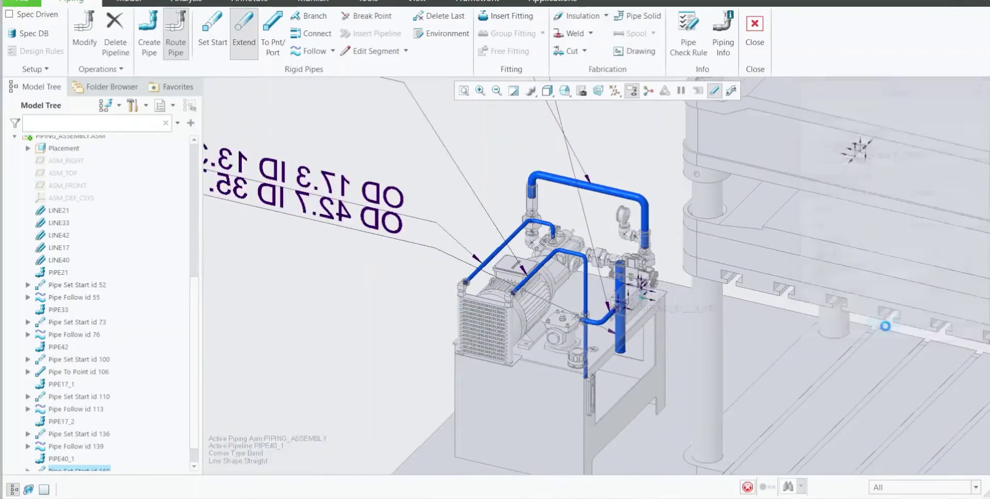
Stretch the next PIPE40_1 segment freehand from the open pipe end by about 696 along negative X
scroll(661, 348, up, 3)
middle_drag(661, 347, 659, 338)
scroll(660, 343, up, 5)
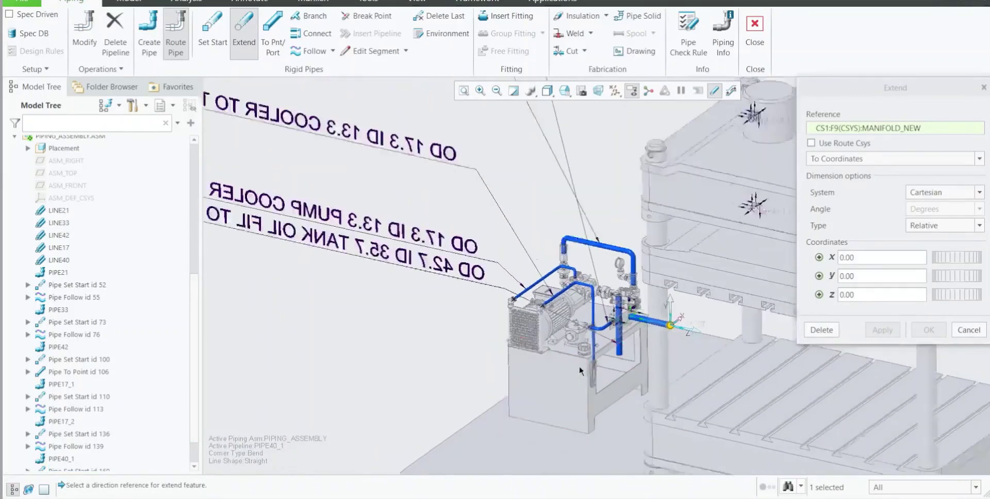
scroll(587, 373, down, 2)
mouse_move(588, 373)
middle_down()
mouse_move(598, 364)
mouse_move(588, 367)
middle_up()
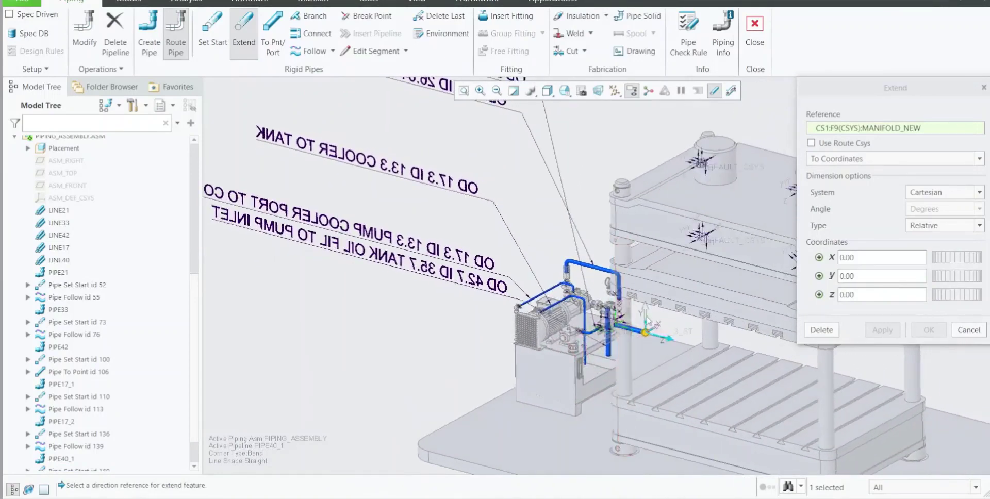
scroll(654, 341, down, 3)
drag(644, 338, 575, 397)
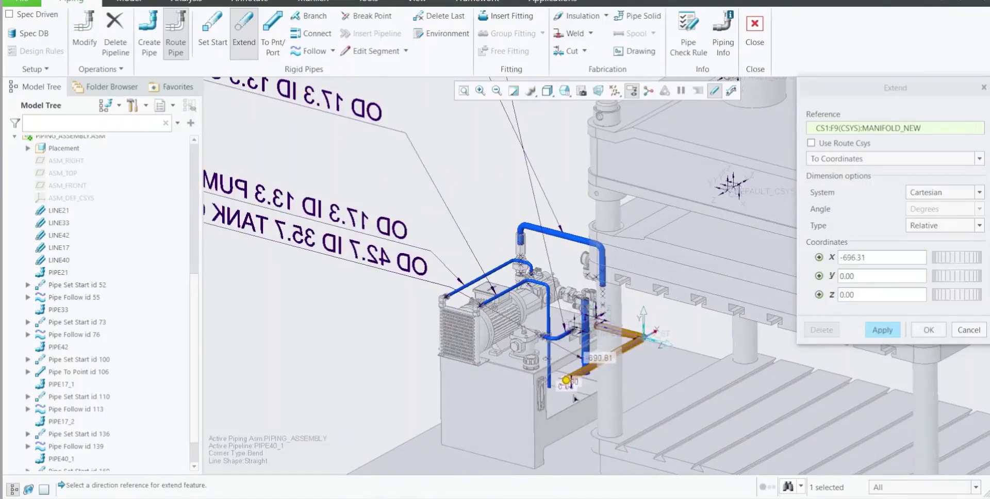
scroll(627, 330, up, 1)
middle_drag(606, 353, 586, 354)
scroll(586, 354, up, 2)
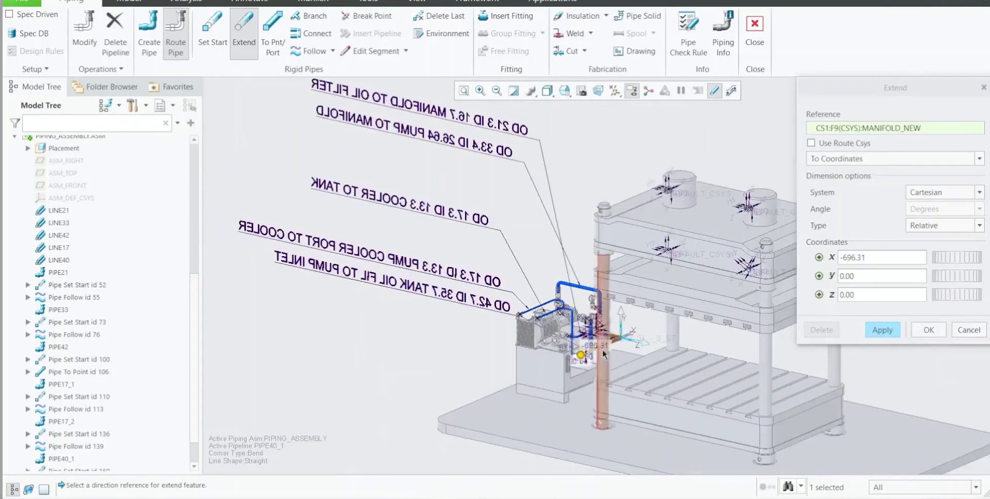
scroll(587, 354, down, 3)
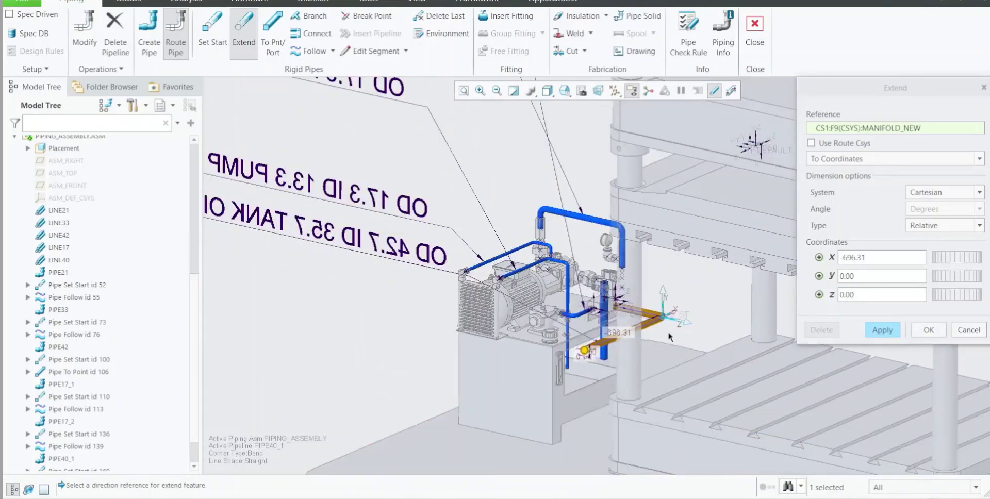
scroll(584, 353, down, 2)
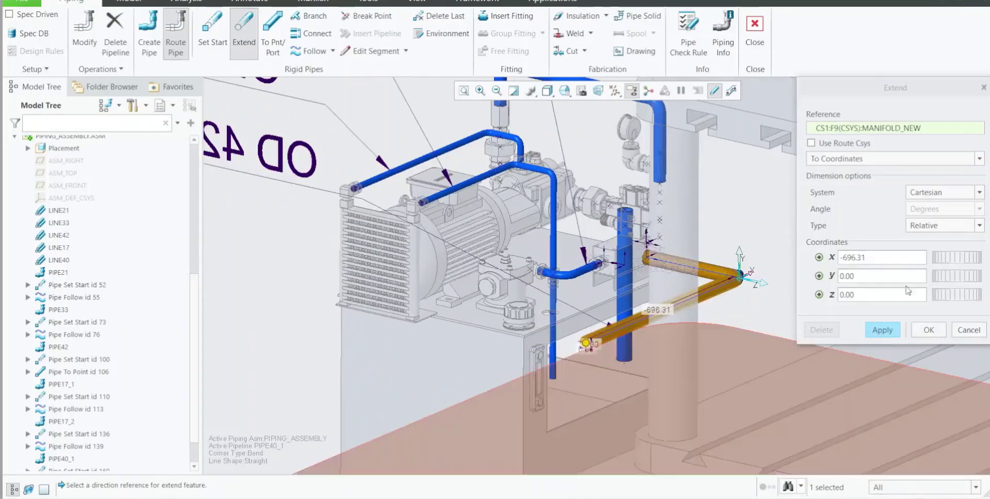
Set the X coordinate of the second PIPE40_1 segment to -800 and apply the extension
click(874, 256)
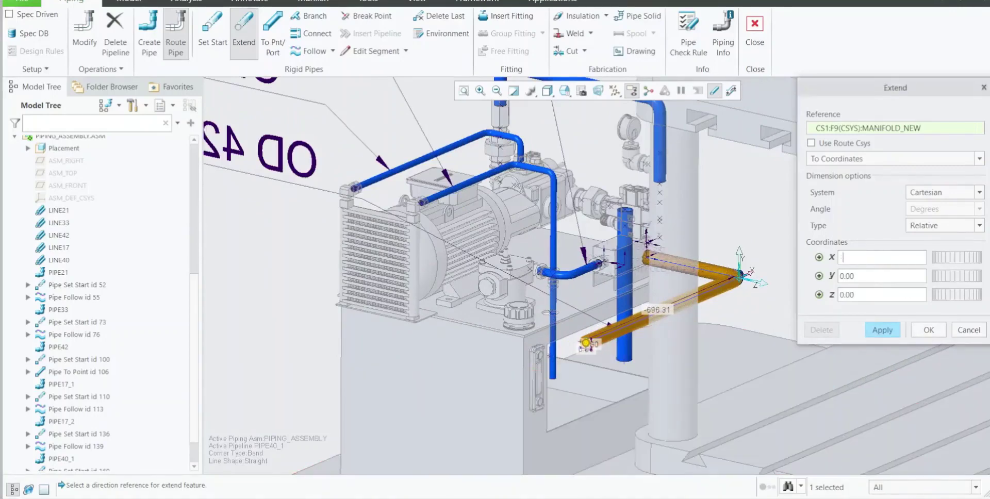
key(Return)
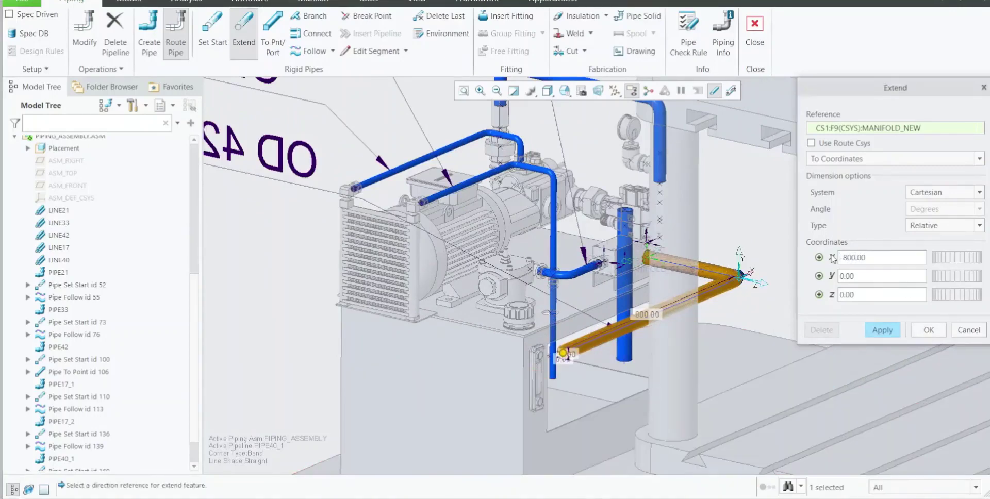
scroll(539, 317, down, 3)
click(882, 331)
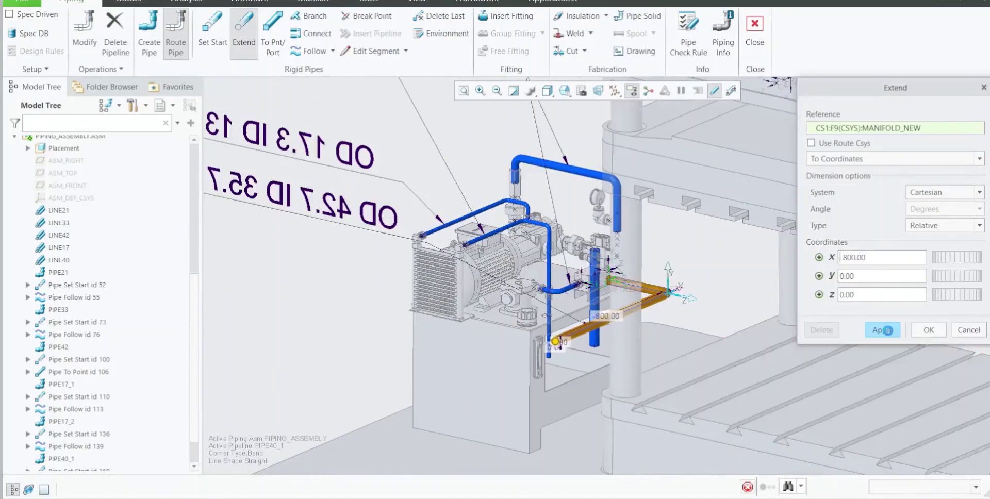
Try to extend PIPE40_1 from its open end along the Csys Z axis, dimensioned as Offset from Ref
scroll(512, 374, down, 3)
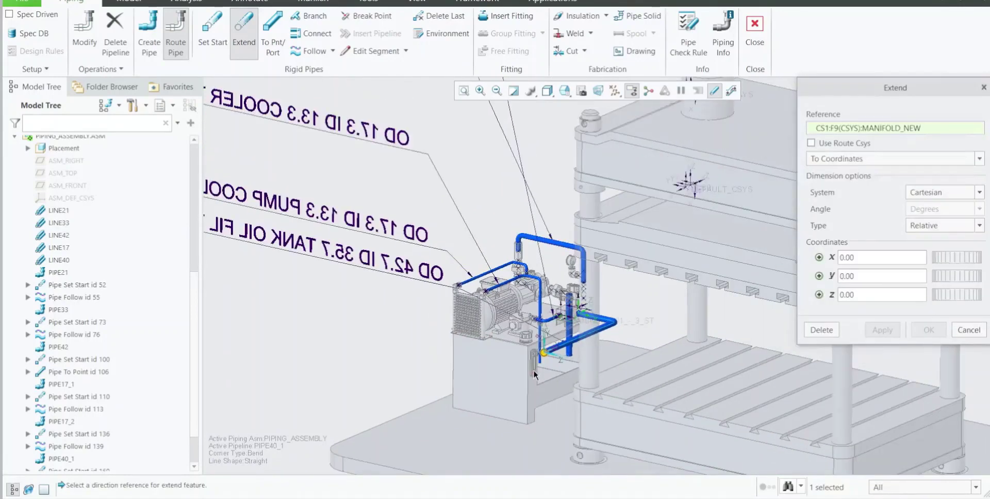
click(837, 161)
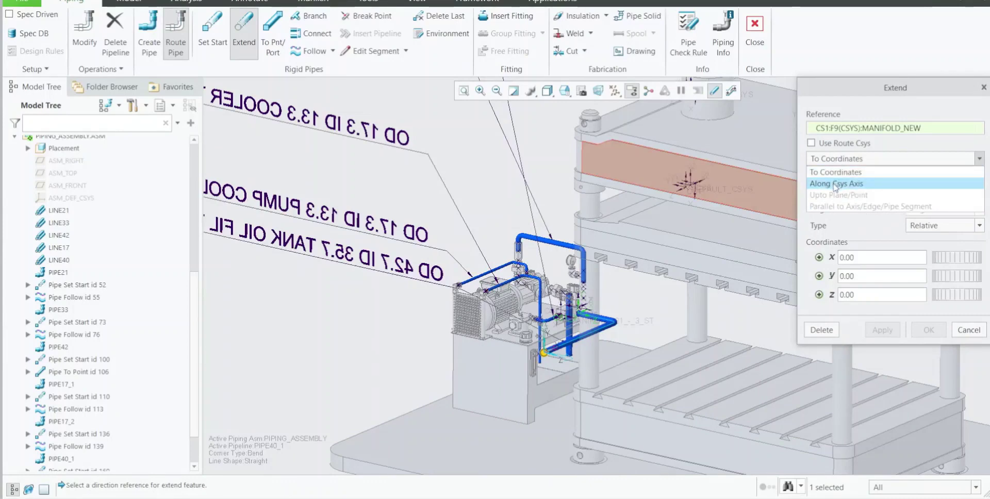
click(870, 172)
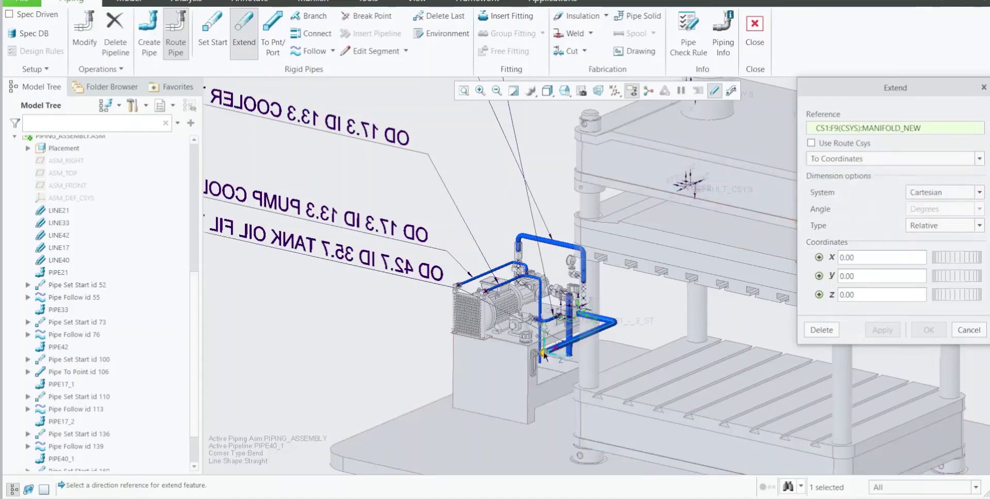
scroll(549, 330, up, 5)
mouse_move(581, 293)
middle_down()
mouse_move(570, 309)
mouse_move(577, 305)
middle_up()
scroll(556, 300, down, 2)
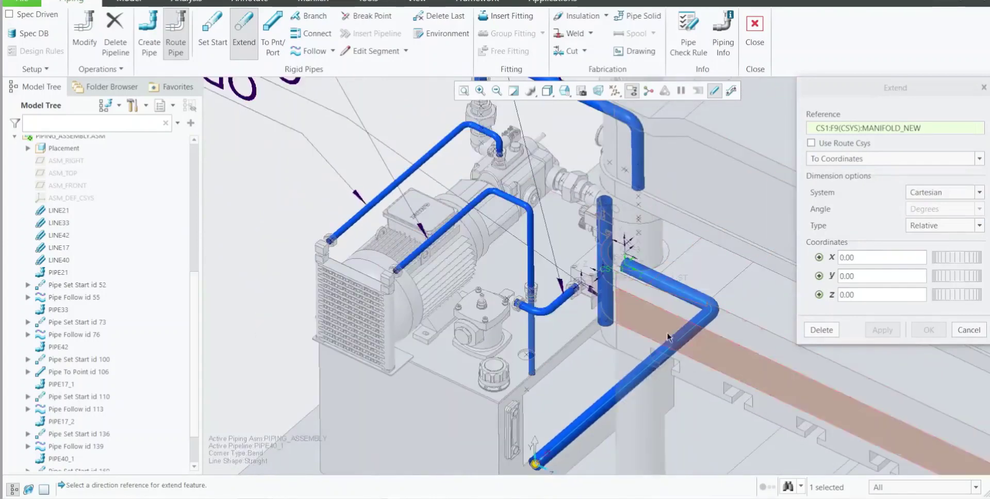
click(857, 160)
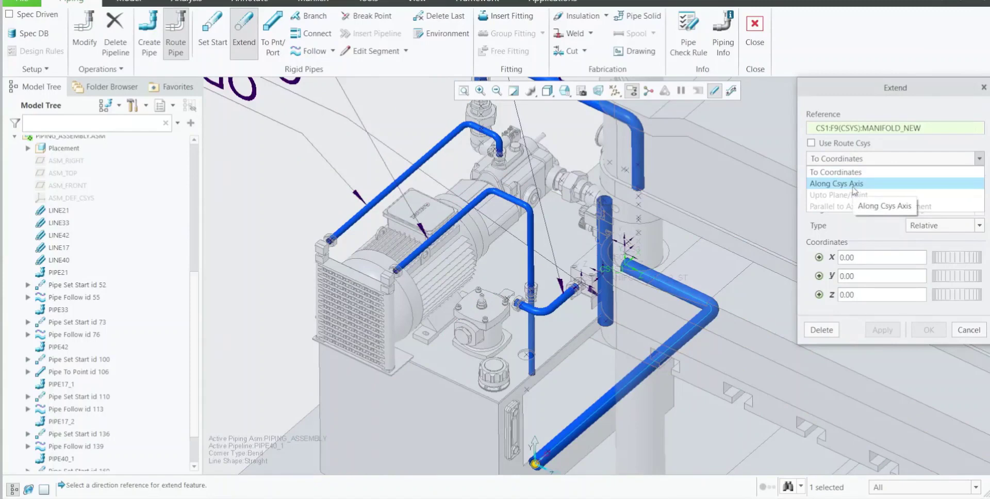
click(853, 185)
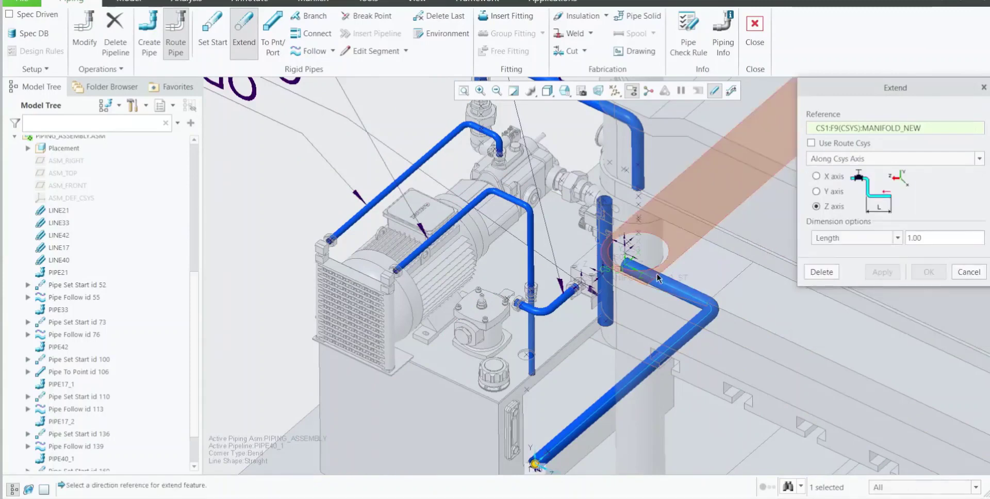
scroll(513, 288, up, 6)
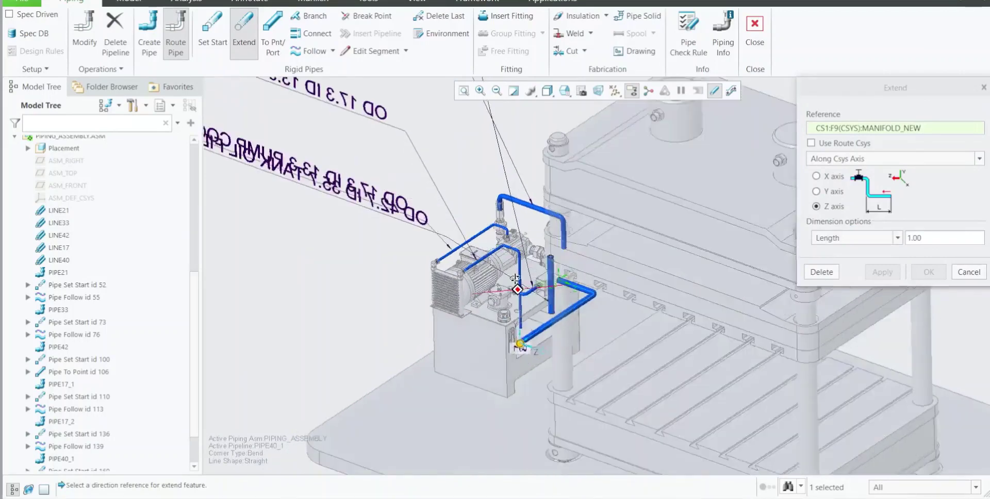
click(848, 238)
click(849, 265)
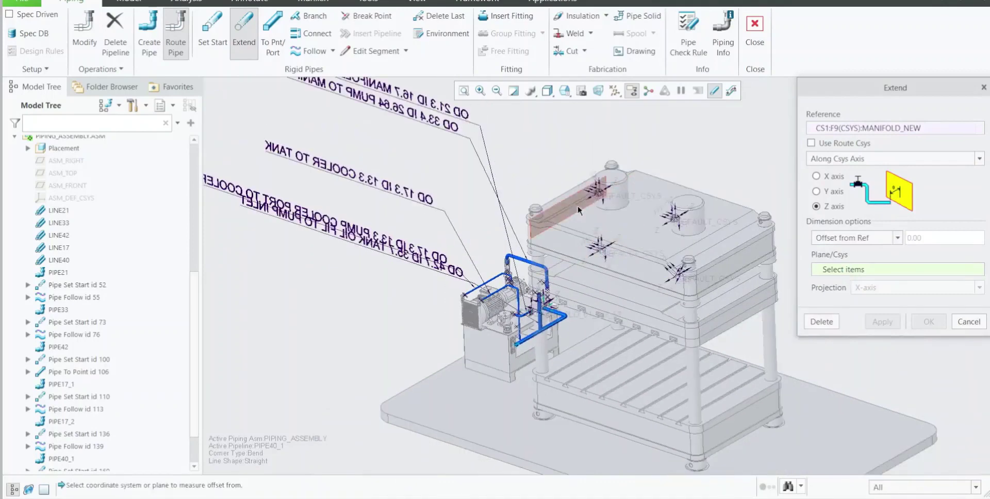
Pick coordinate system CS1 of FITTING5 on the press's top cylinder as the reference for the extension's offset
scroll(598, 189, down, 5)
scroll(576, 200, down, 4)
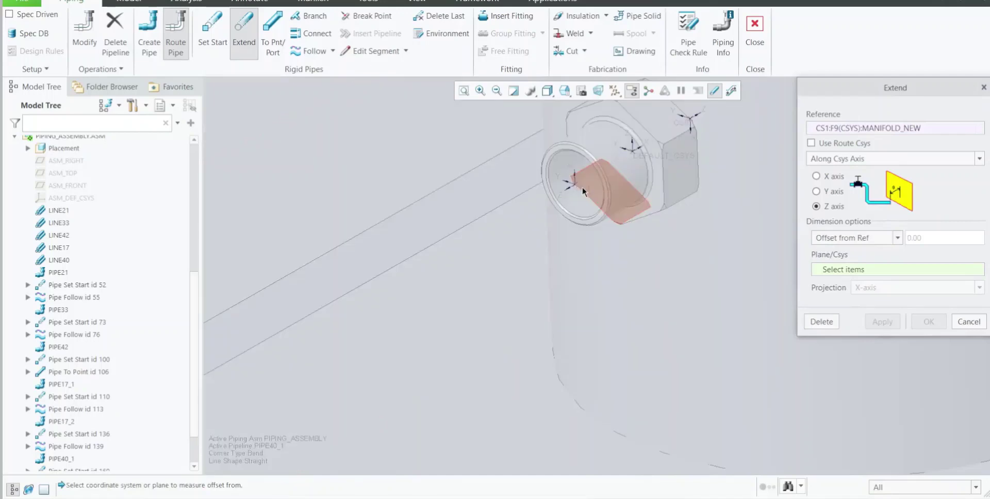
scroll(655, 302, up, 5)
scroll(654, 283, down, 4)
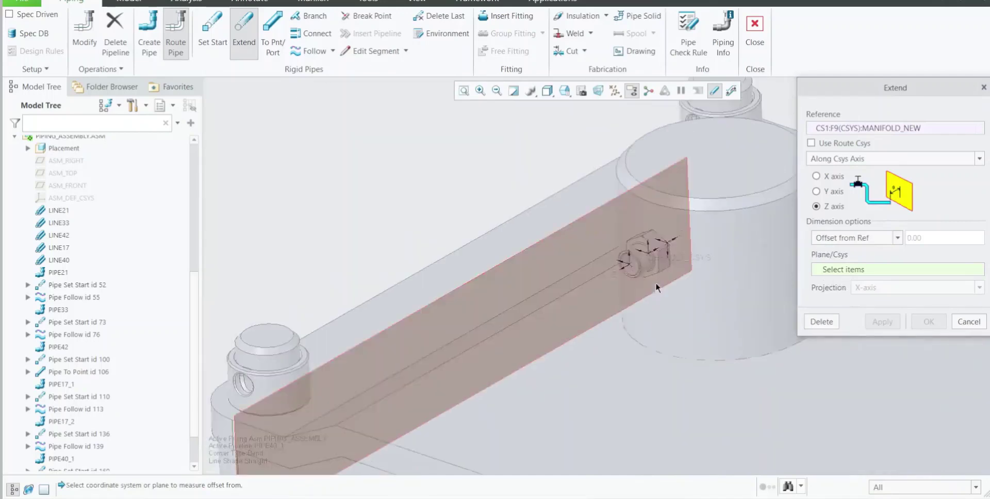
middle_drag(652, 252, 667, 287)
scroll(662, 288, down, 3)
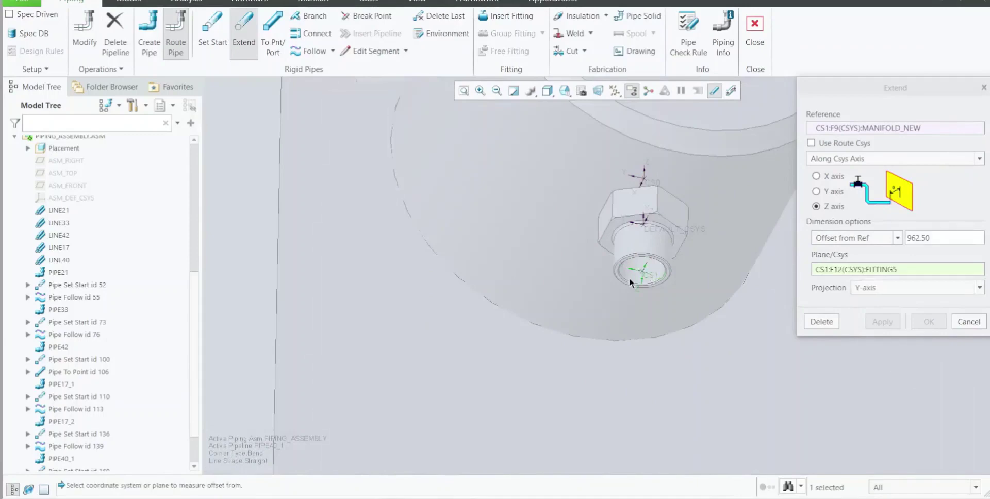
Try an offset of 0 from FITTING5's CS1 for the Z-axis extension, and cancel the extension
scroll(614, 276, up, 3)
middle_drag(598, 274, 521, 341)
scroll(539, 264, up, 3)
scroll(513, 332, down, 2)
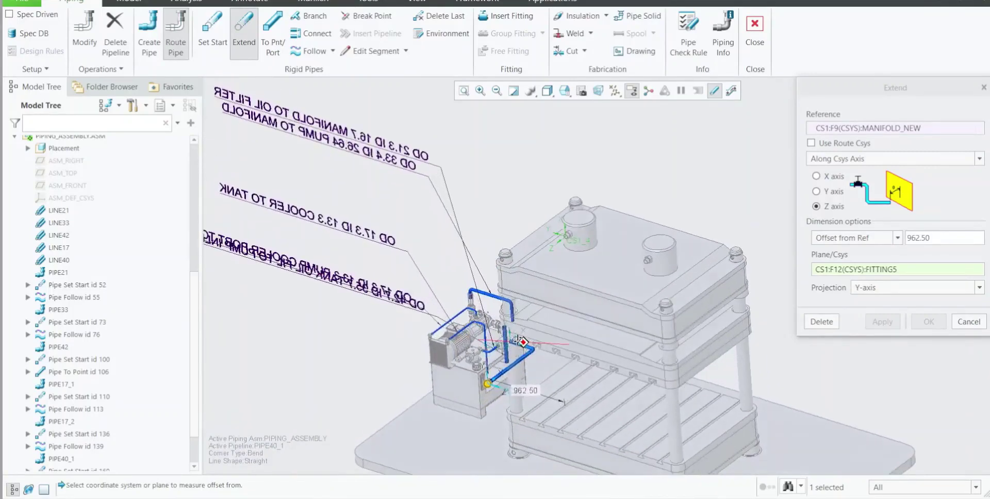
scroll(496, 394, down, 3)
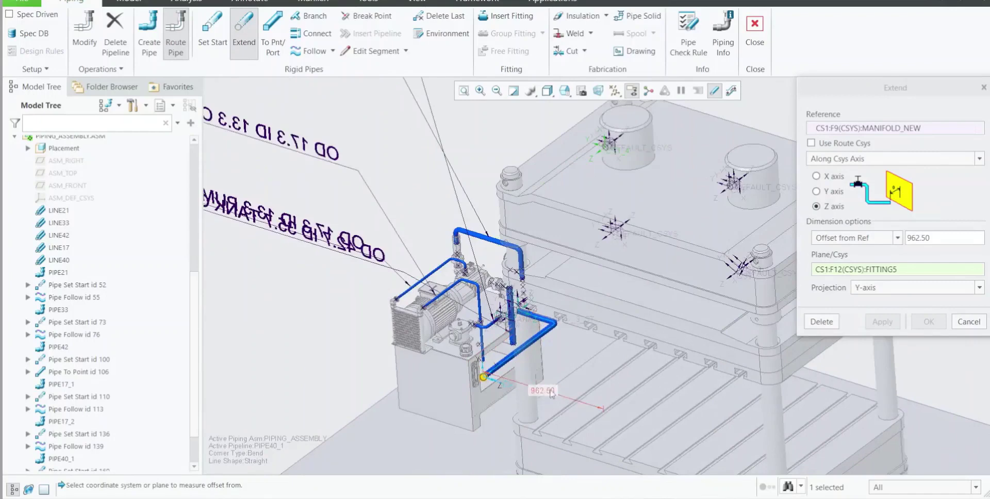
scroll(550, 393, up, 3)
double_click(935, 237)
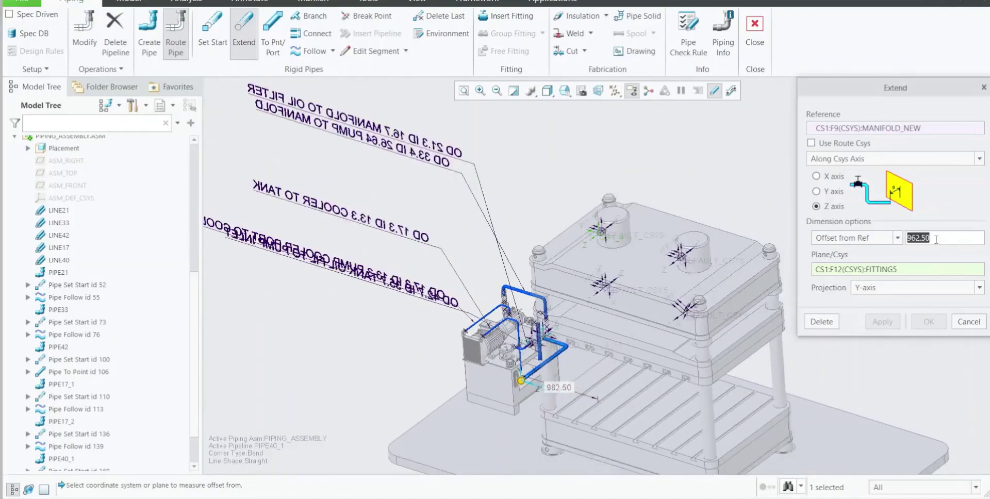
text(0)
key(Return)
scroll(625, 392, up, 2)
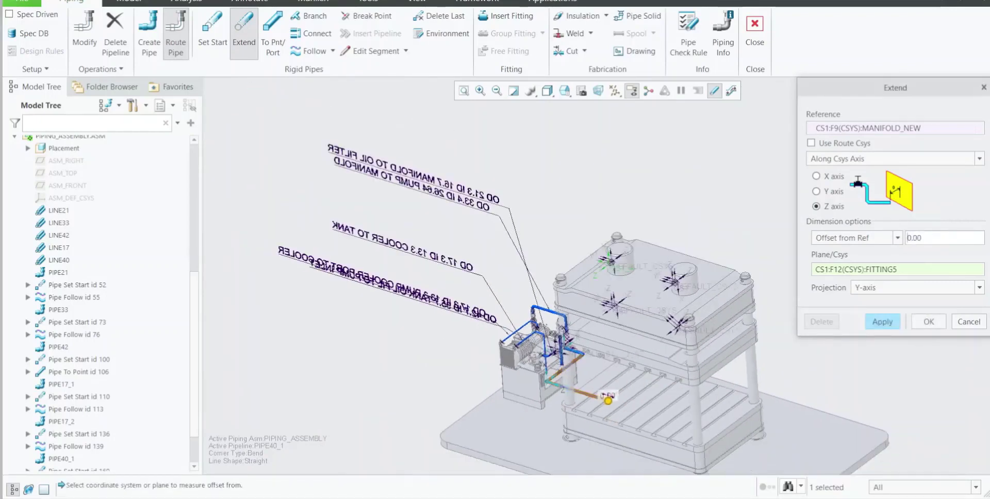
middle_drag(625, 392, 600, 387)
click(926, 268)
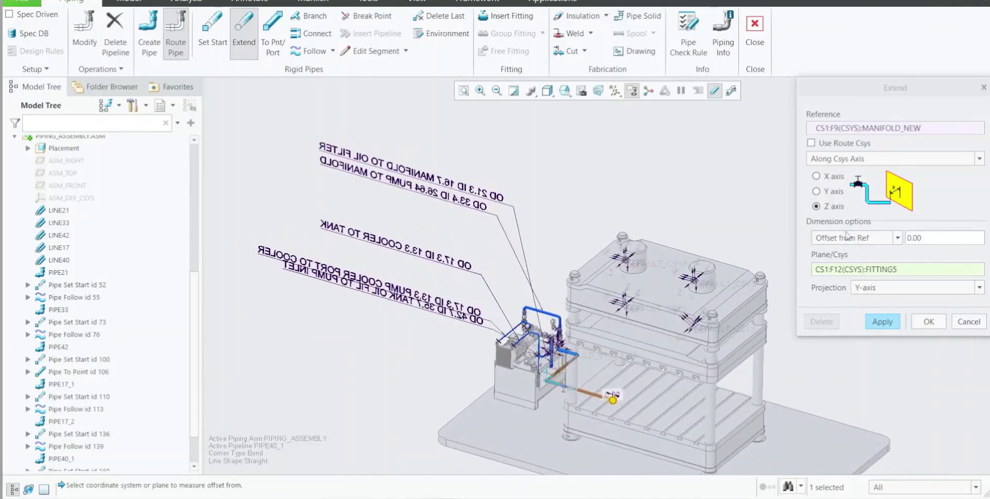
click(848, 159)
click(848, 173)
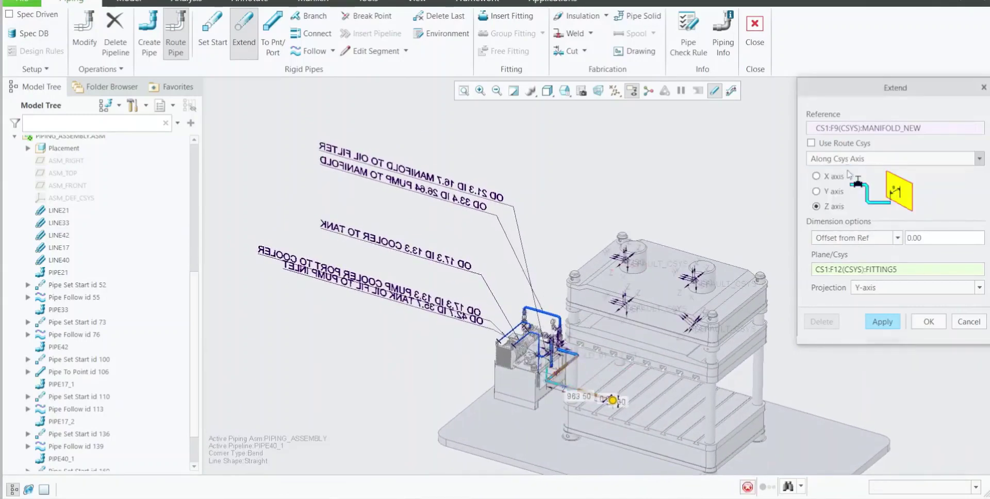
click(964, 330)
Redefine the second PIPE40_1 extension with an X coordinate of -1000
scroll(536, 369, up, 5)
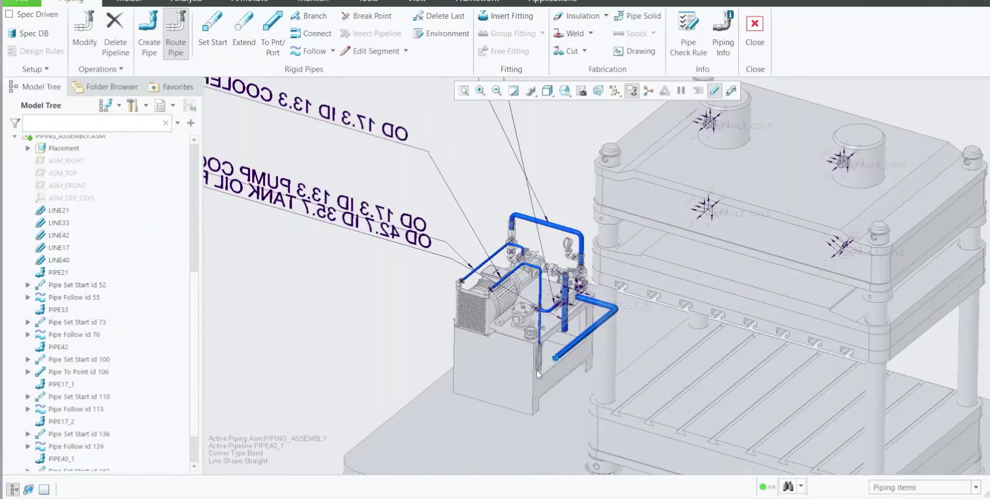
scroll(108, 460, down, 2)
right_click(91, 447)
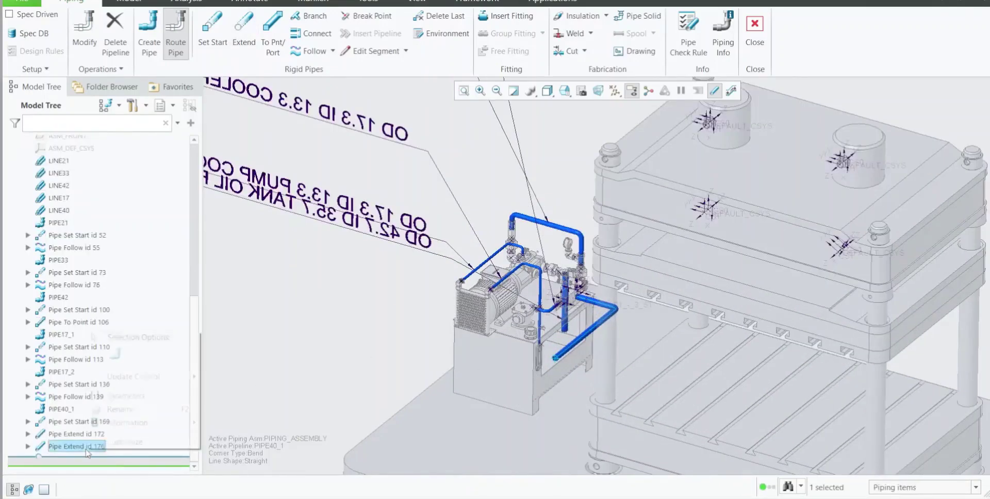
click(93, 465)
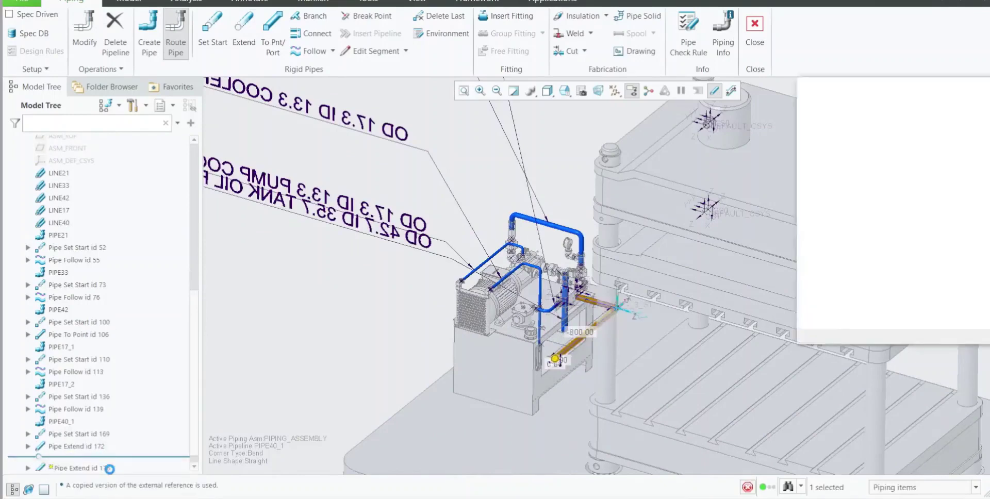
scroll(575, 349, up, 4)
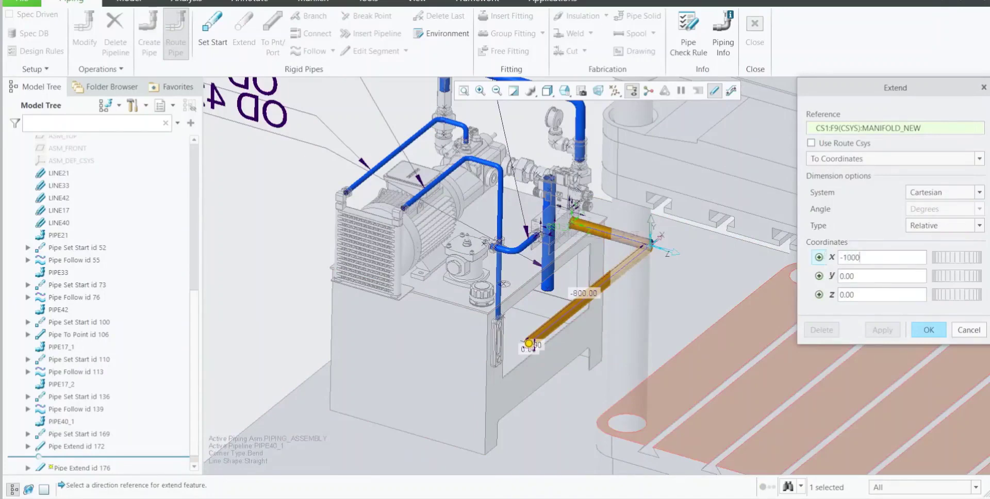
key(Return)
scroll(597, 301, up, 4)
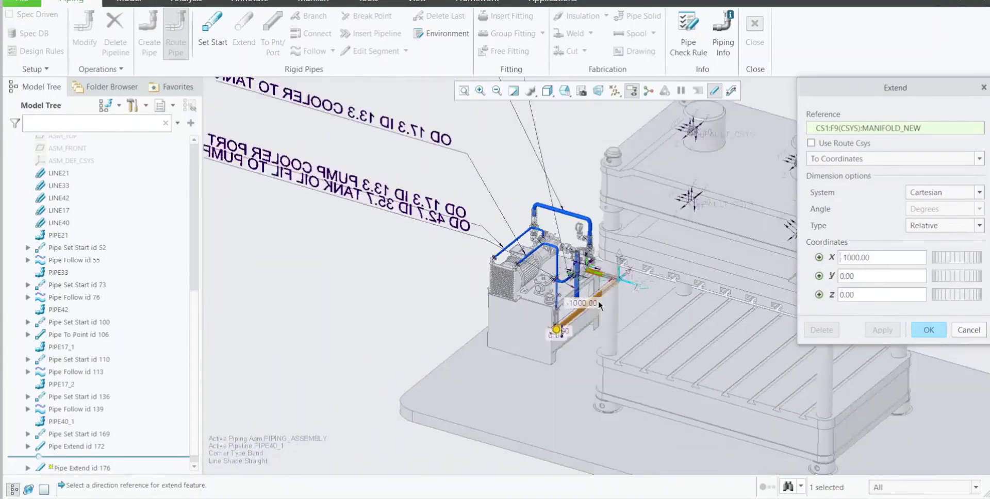
mouse_move(597, 301)
middle_down()
mouse_move(593, 348)
mouse_move(601, 303)
middle_up()
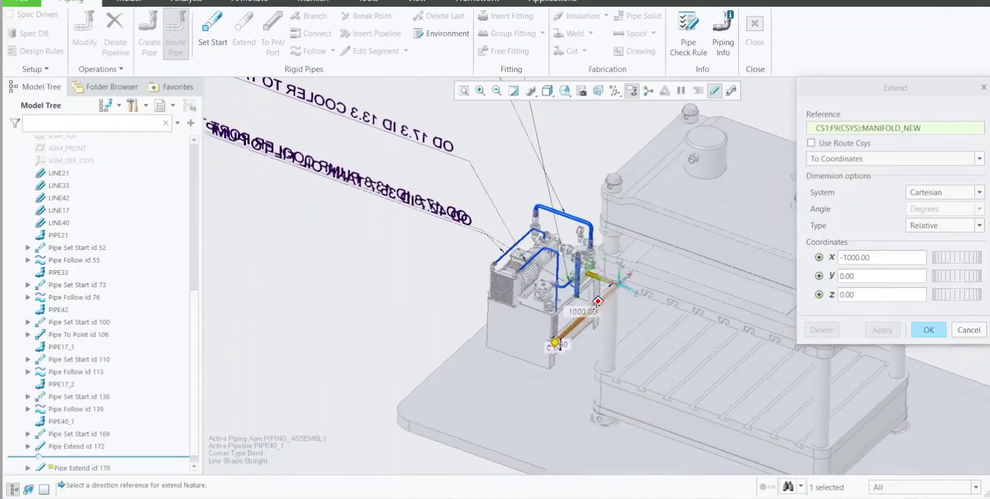
Set the X coordinate of the second PIPE40_1 extension to -1200 and accept the redefinition
double_click(878, 257)
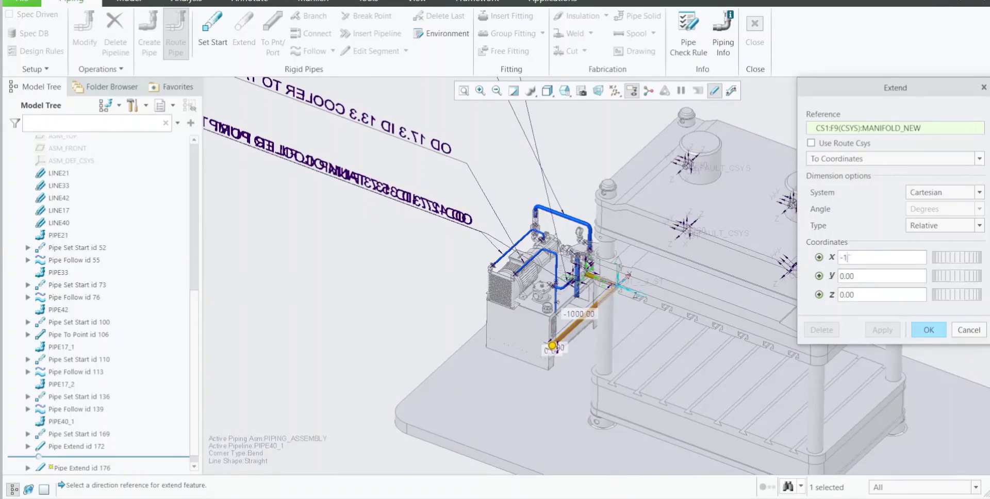
key(Return)
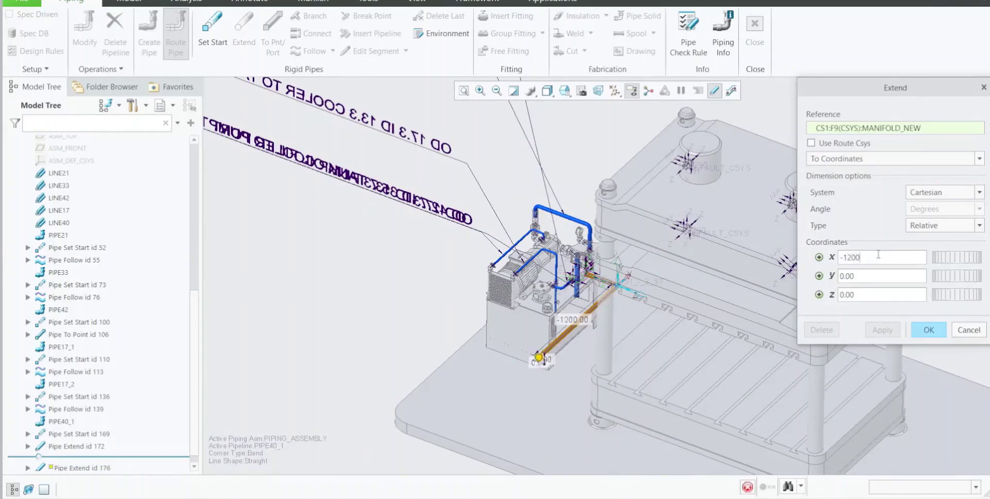
scroll(608, 234, up, 2)
mouse_move(608, 235)
middle_down()
mouse_move(605, 288)
mouse_move(603, 225)
mouse_move(594, 308)
mouse_move(616, 317)
middle_up()
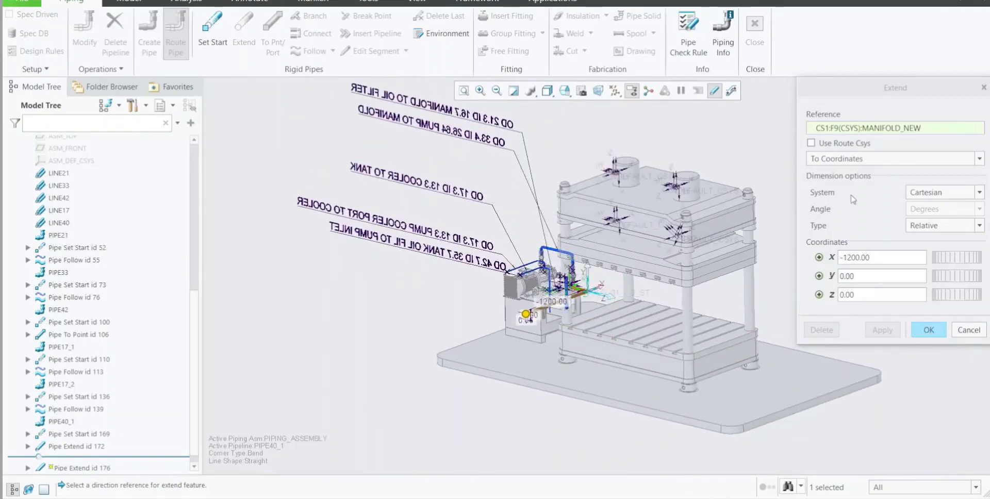
click(930, 330)
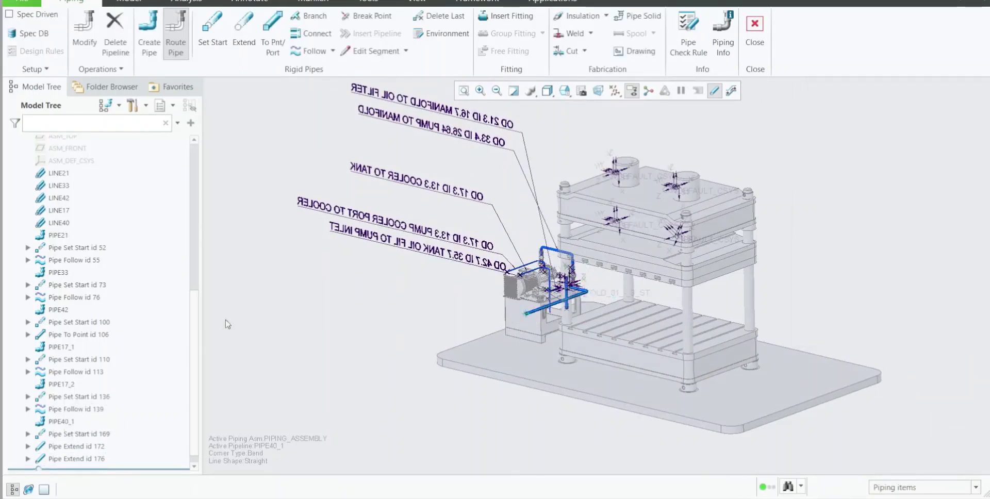
Start another PIPE40_1 extension along the Csys Z axis, with its dimension option set to Offset from Ref
click(244, 29)
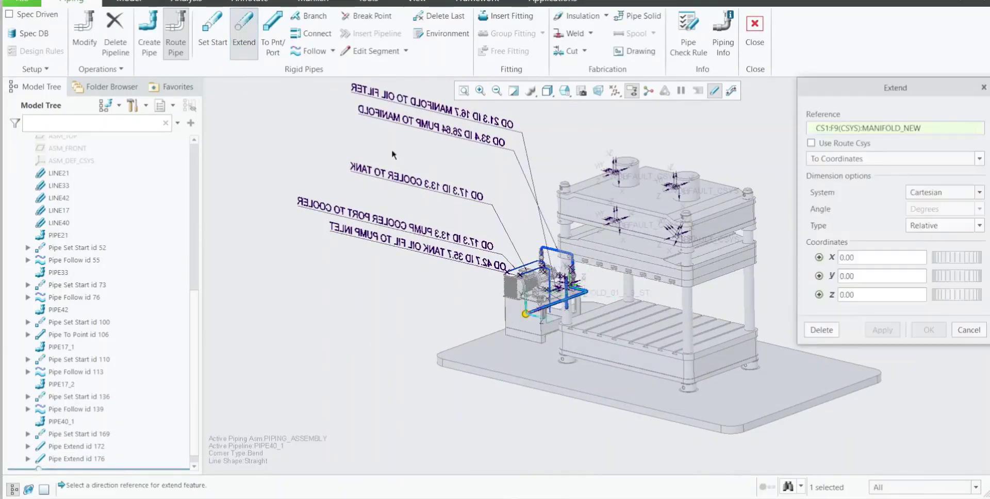
click(871, 160)
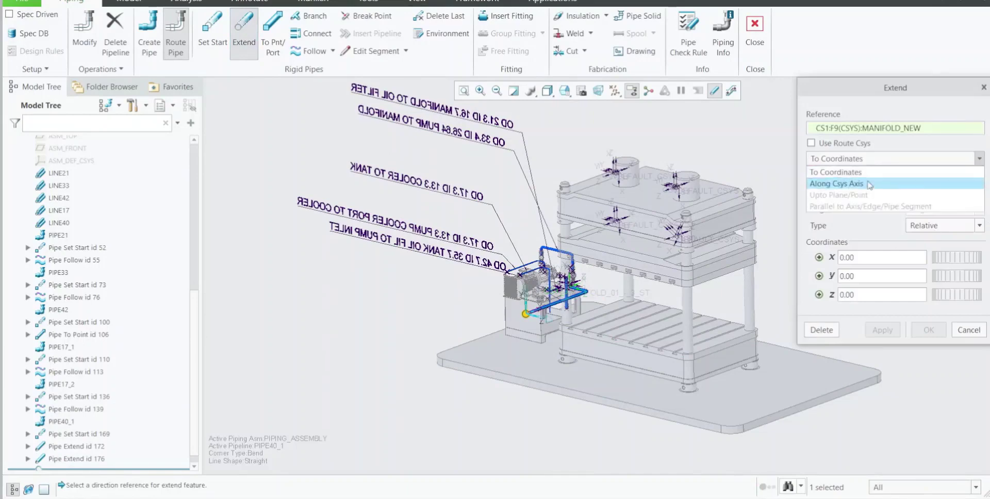
click(871, 177)
click(856, 238)
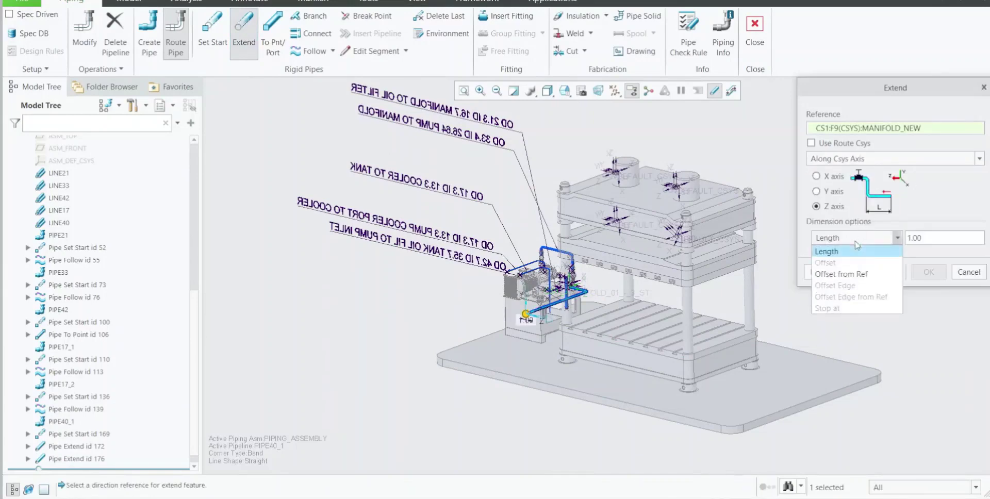
click(845, 271)
Select coordinate system CS1 at the open end of FITTING5 on the press cylinder as the offset reference
scroll(590, 190, down, 10)
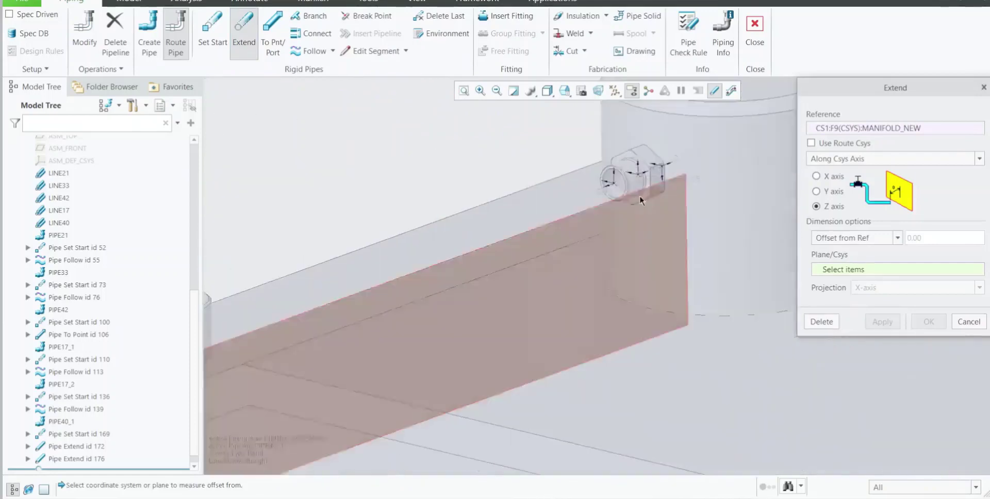
middle_drag(613, 176, 622, 182)
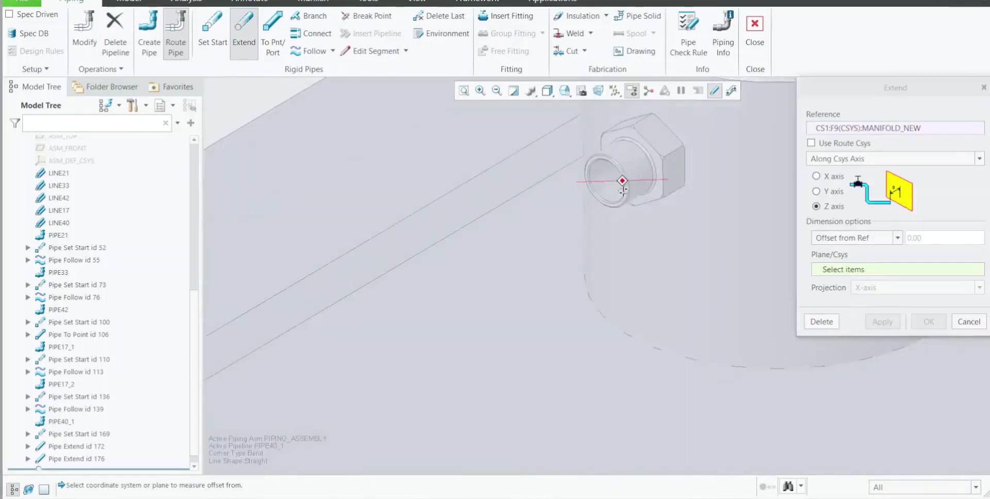
click(844, 270)
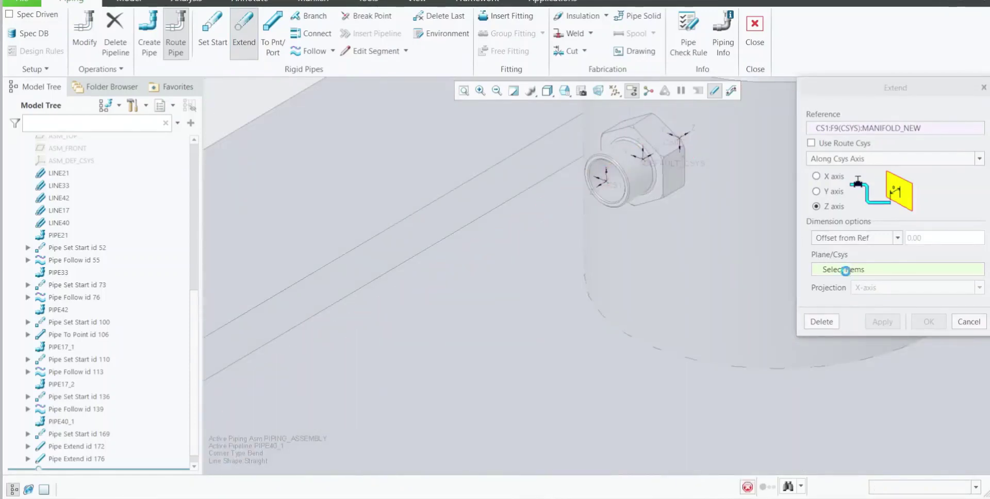
scroll(593, 278, up, 4)
mouse_move(595, 269)
middle_down()
mouse_move(596, 289)
mouse_move(600, 277)
mouse_move(603, 285)
middle_up()
scroll(597, 288, down, 4)
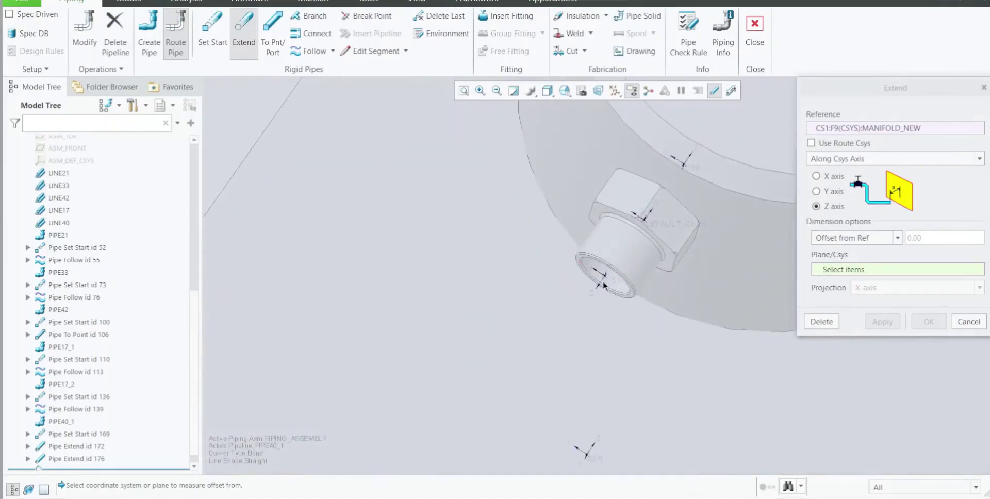
scroll(611, 279, up, 7)
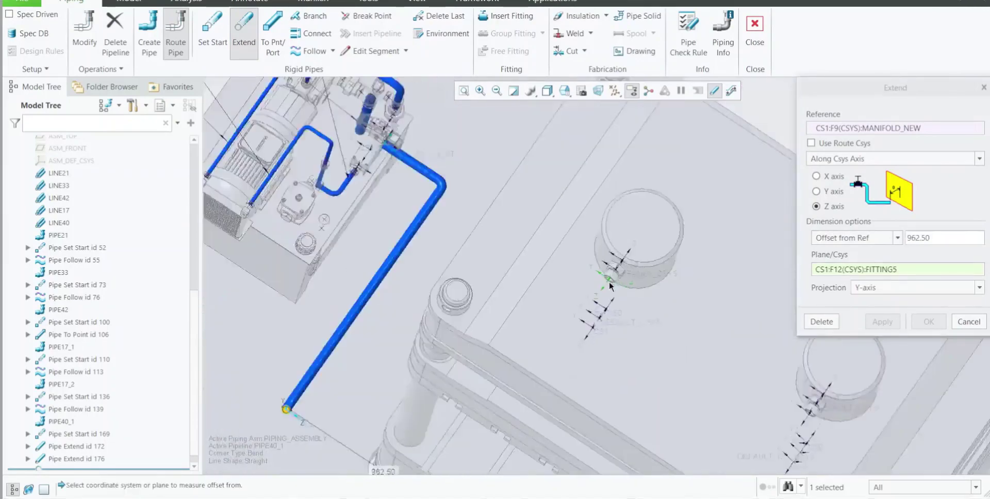
Switch the current PIPE40_1 extension from the Csys Z axis to the Y axis, keeping FITTING5's CS1 as the offset reference
mouse_move(599, 293)
middle_down()
mouse_move(591, 271)
mouse_move(577, 284)
mouse_move(575, 341)
middle_up()
scroll(590, 272, up, 6)
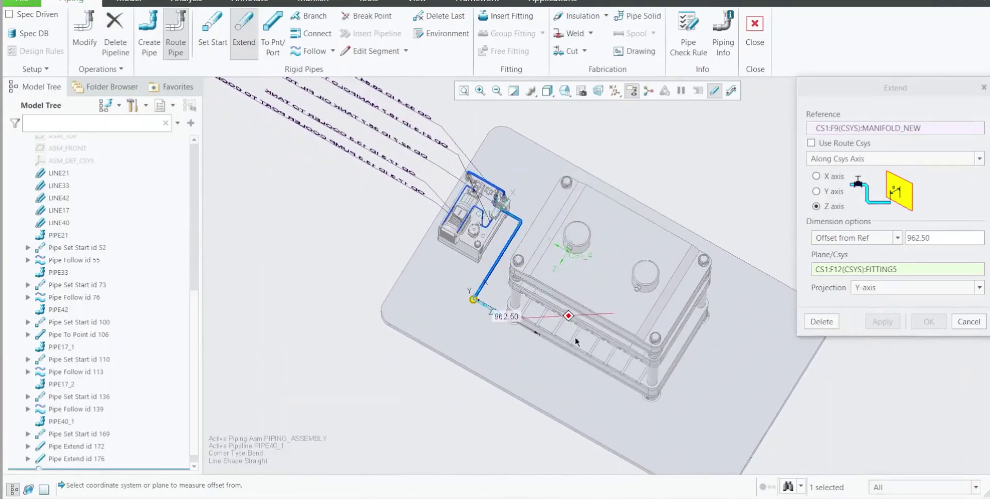
click(900, 288)
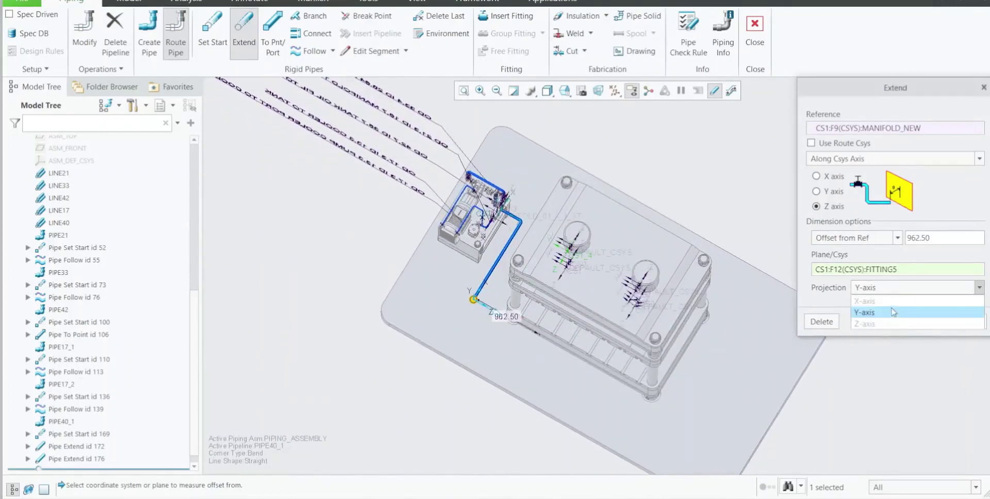
click(891, 311)
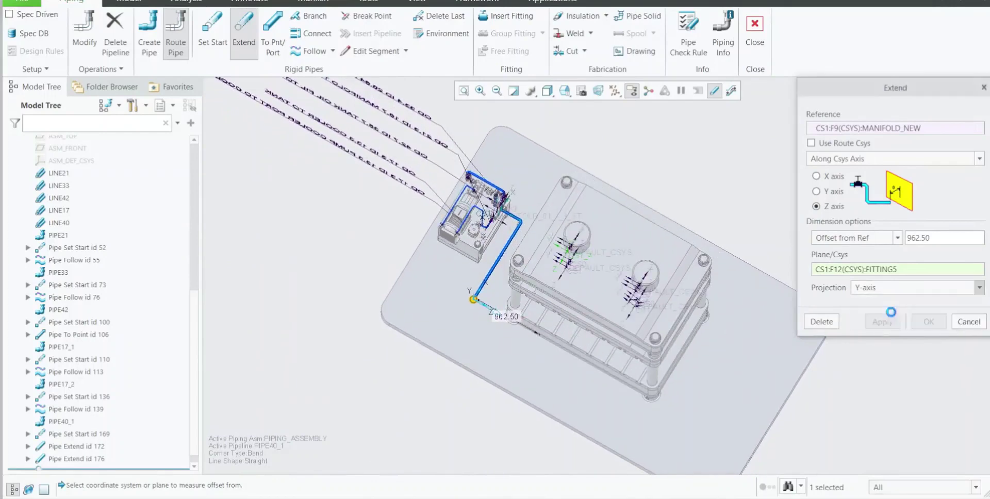
click(816, 191)
middle_drag(587, 292, 564, 236)
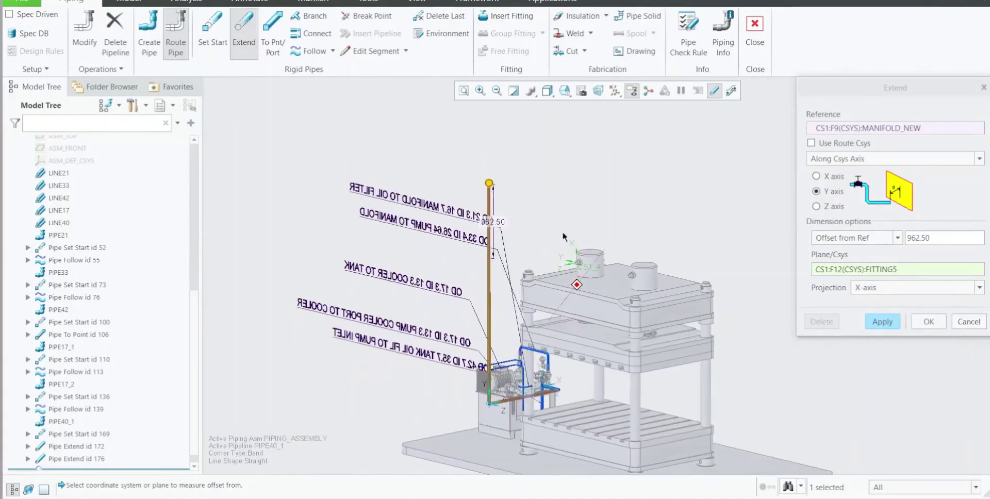
Set the Y-axis extension's offset from FITTING5's CS1 to 0 and apply it to create the vertical run of PIPE40_1
click(938, 236)
text(0)
key(Return)
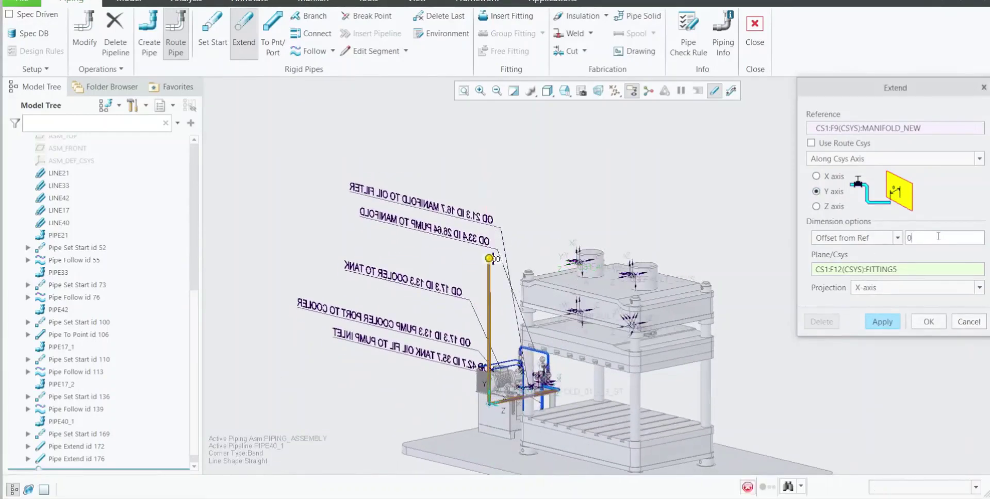
scroll(557, 310, down, 2)
middle_drag(569, 282, 513, 283)
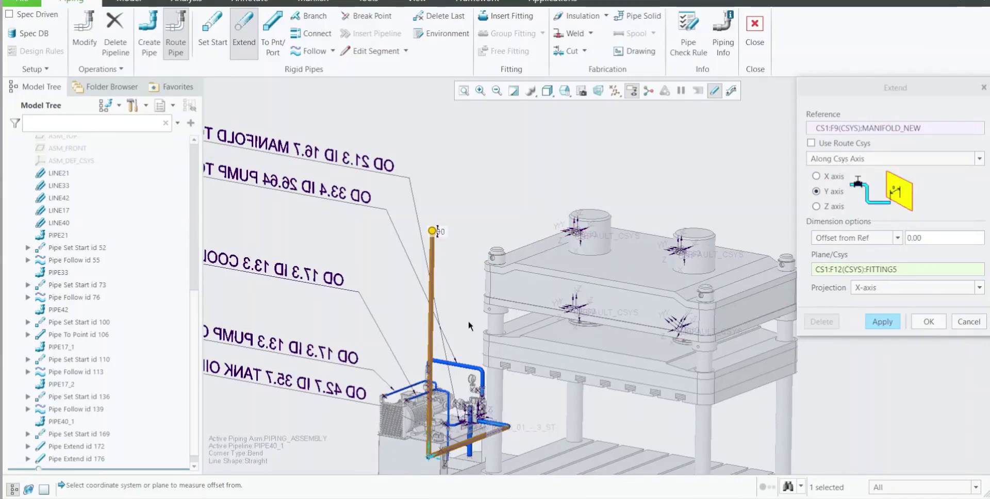
middle_drag(464, 305, 479, 334)
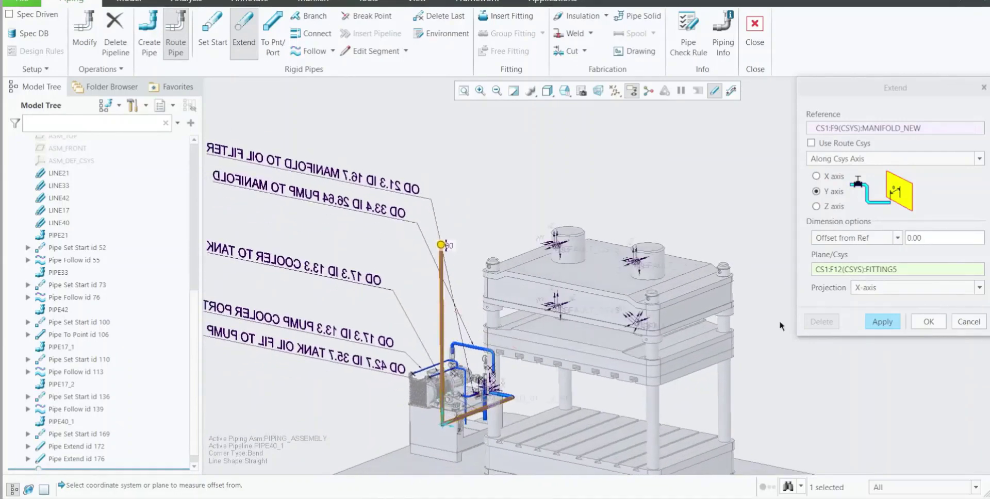
click(892, 326)
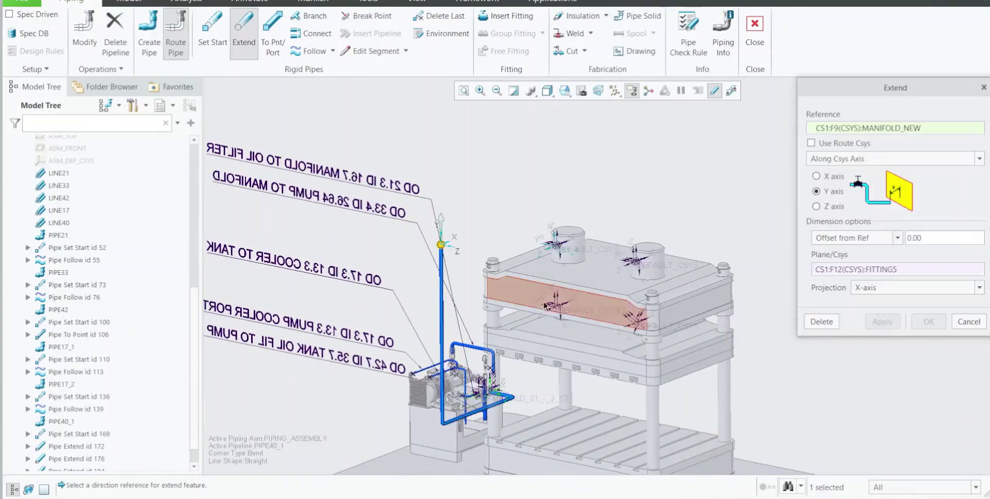
Set up the following PIPE40_1 extension along the Csys Z axis with a 0.00 offset from FITTING5's CS1
click(815, 206)
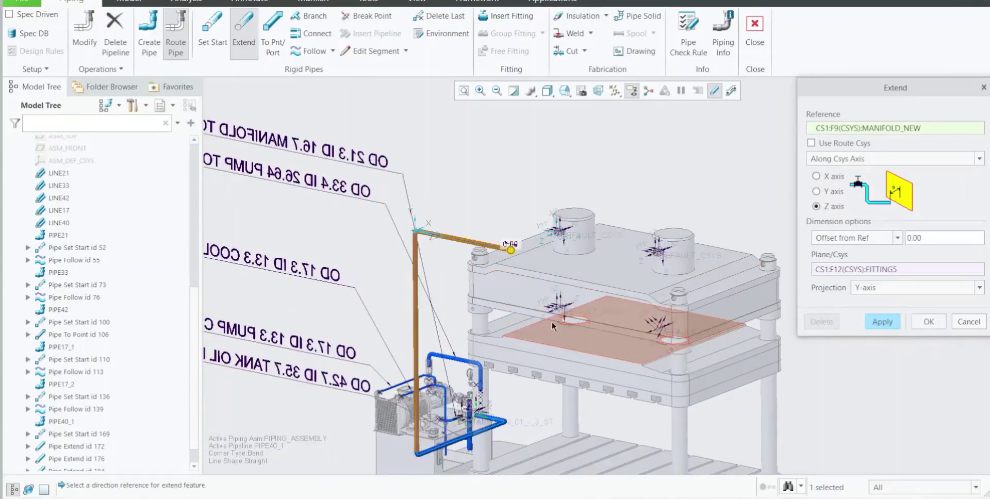
mouse_move(551, 322)
middle_down()
mouse_move(561, 360)
mouse_move(552, 364)
mouse_move(538, 316)
mouse_move(541, 350)
mouse_move(518, 356)
mouse_move(552, 317)
mouse_move(563, 324)
middle_up()
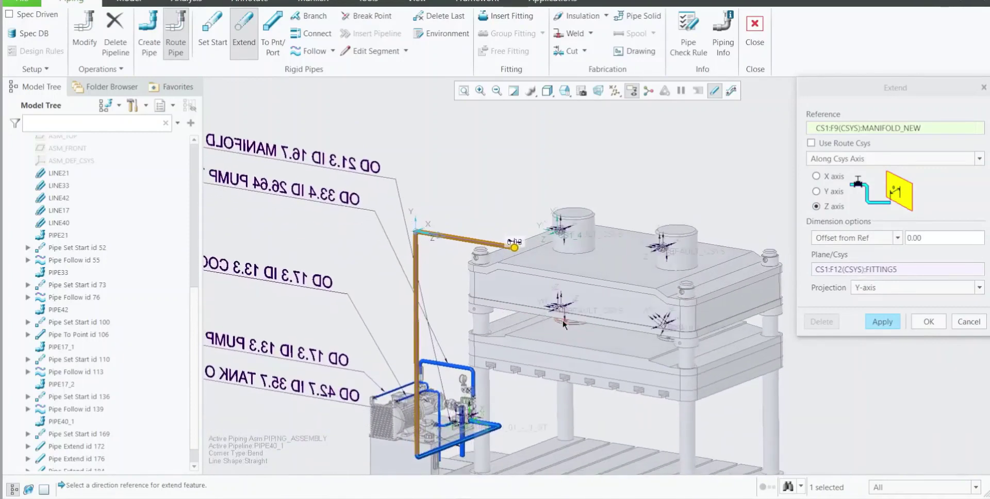
scroll(563, 322, up, 1)
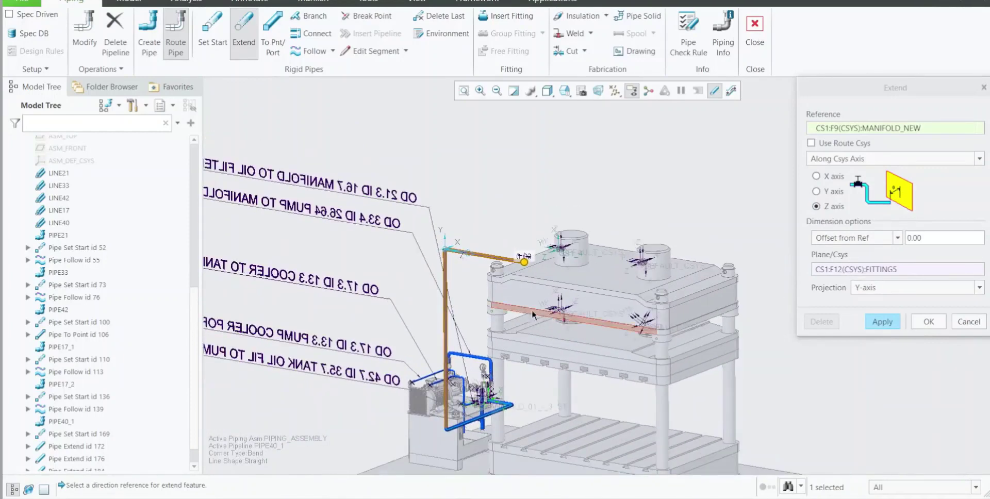
Extend PIPE40_1 along the Z axis with Y-axis projection and the X axis with Z-axis projection, each at 0.00 offset from FITTING5's CS1
click(882, 321)
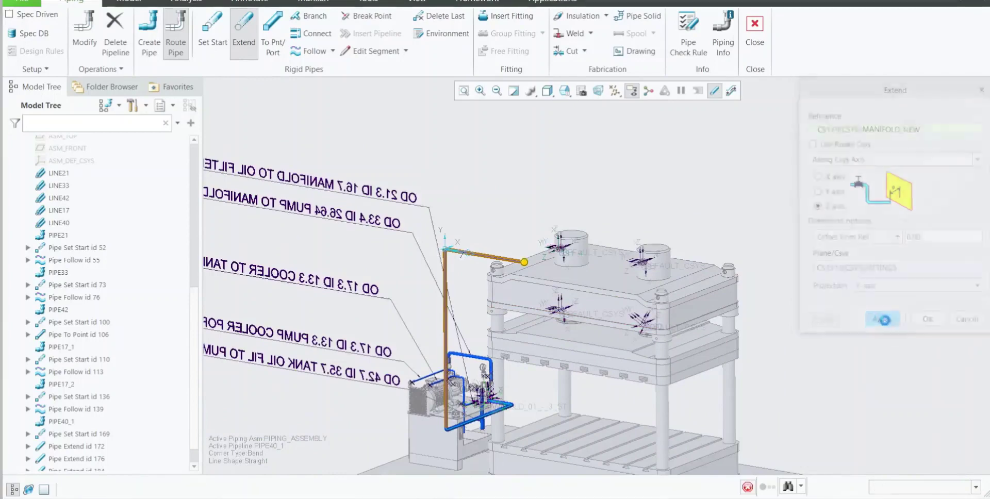
click(816, 176)
scroll(549, 226, down, 5)
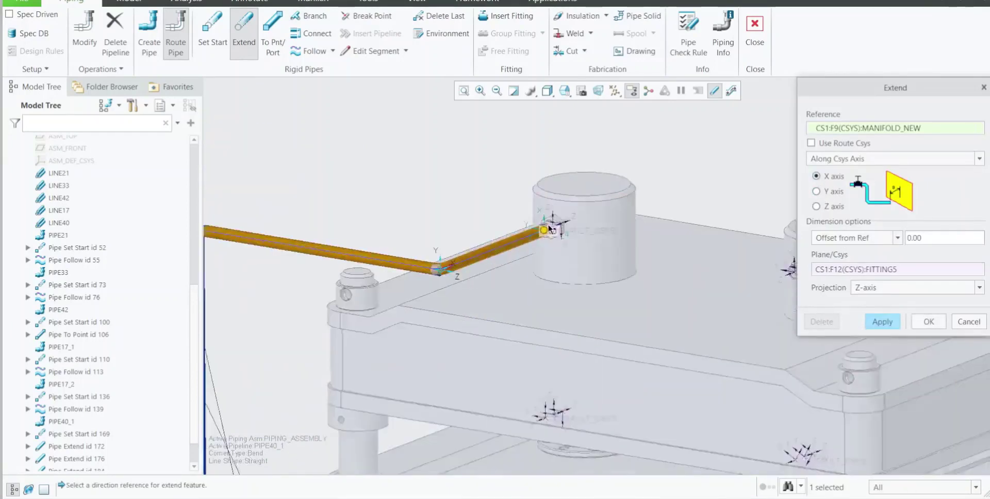
scroll(546, 237, up, 4)
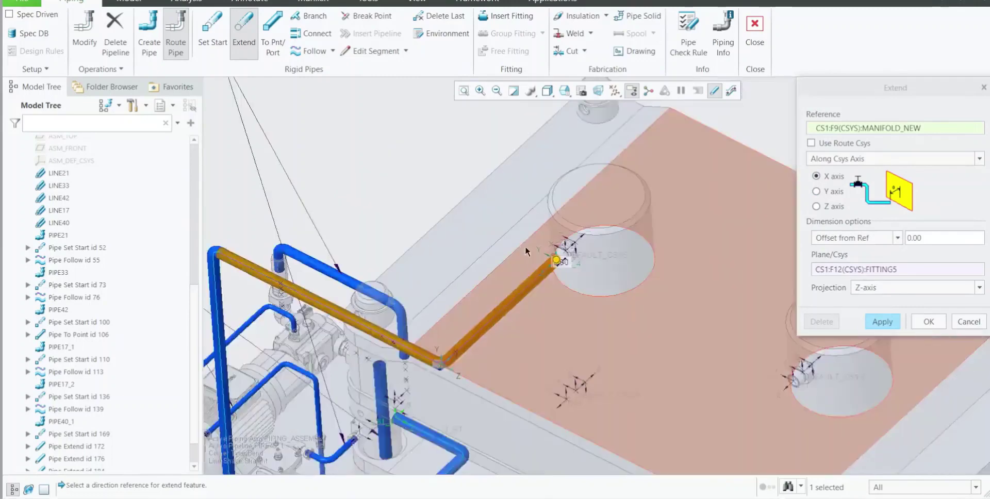
scroll(536, 252, down, 6)
scroll(567, 268, up, 8)
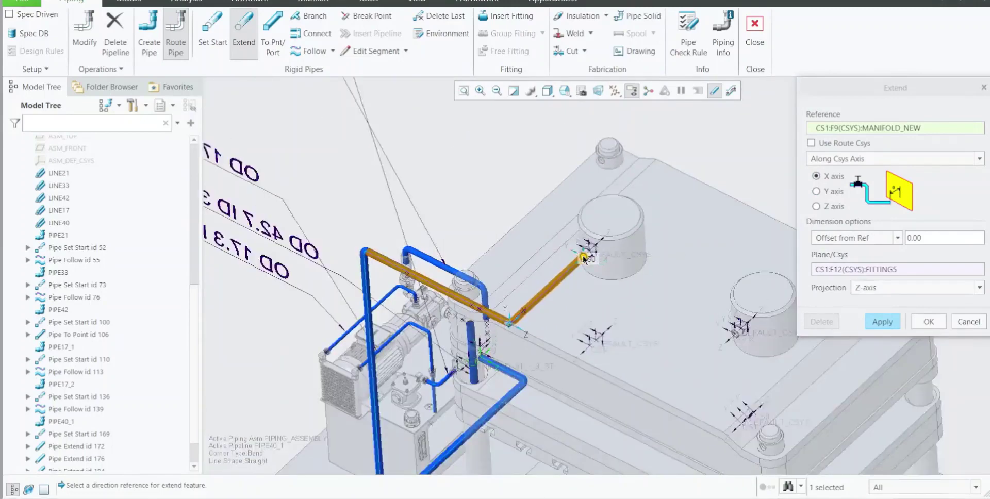
middle_drag(583, 256, 588, 212)
scroll(590, 220, up, 1)
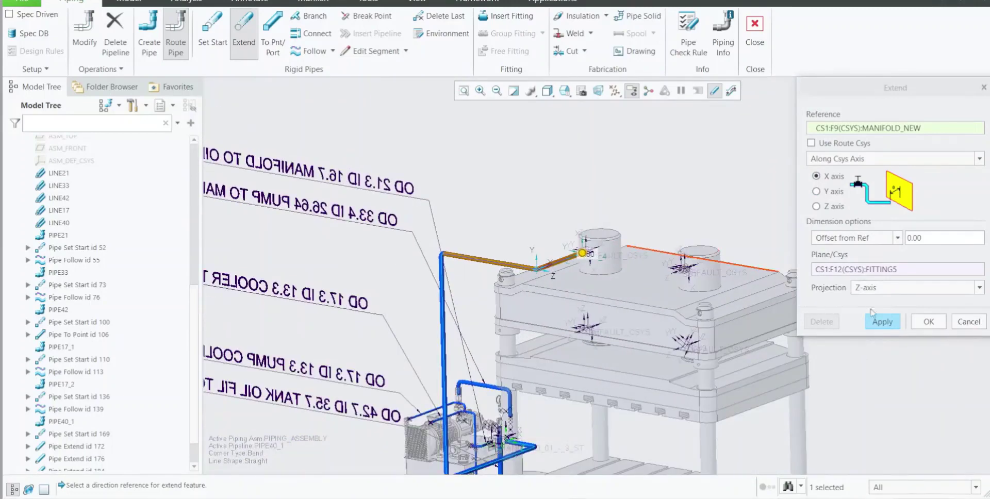
click(886, 324)
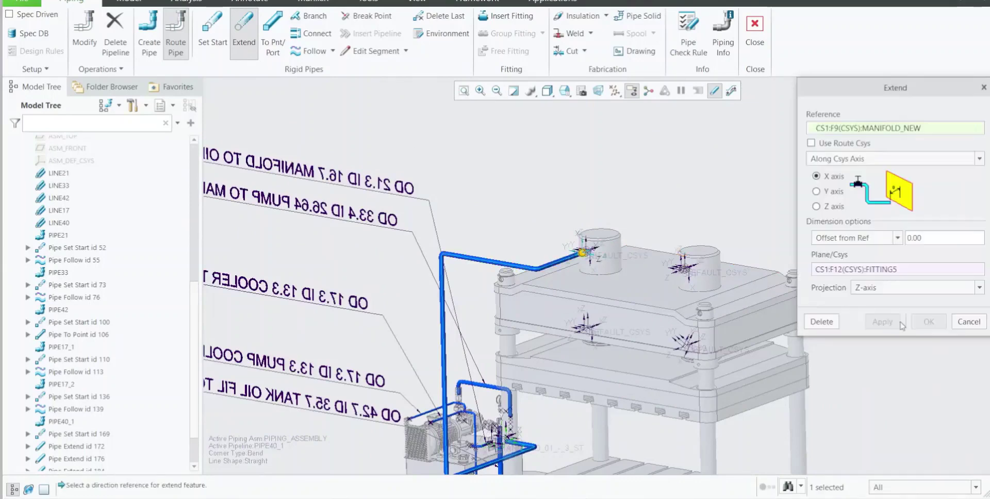
click(966, 322)
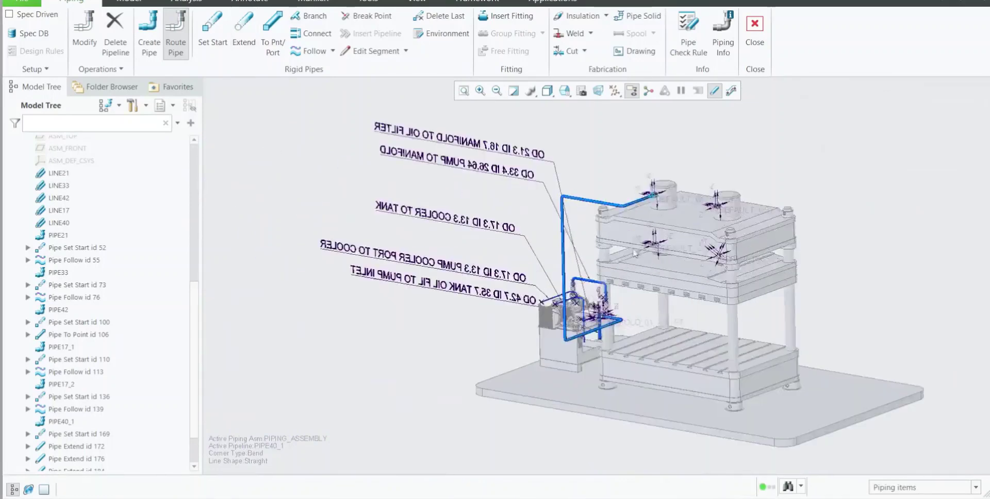
Save the hydraulic press assembly with the pipe routed to the upper cylinder fitting
scroll(674, 206, down, 2)
scroll(598, 238, up, 5)
middle_drag(599, 238, 522, 338)
scroll(567, 209, up, 5)
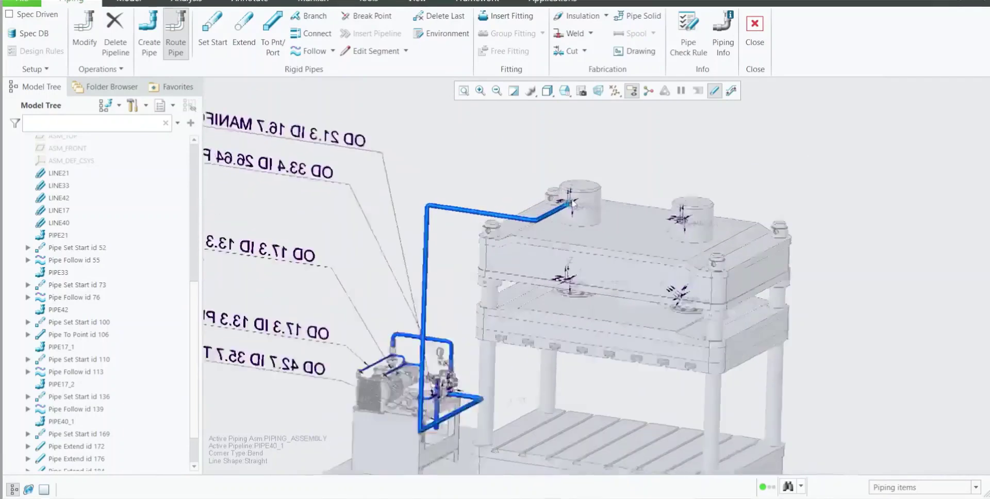
scroll(567, 212, down, 2)
scroll(566, 216, up, 2)
scroll(566, 216, down, 3)
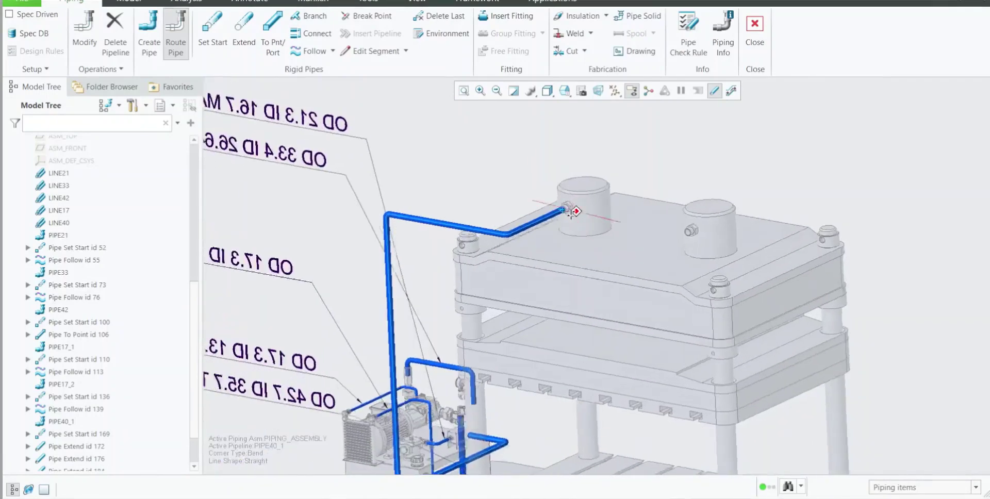
scroll(567, 217, up, 1)
scroll(684, 157, down, 2)
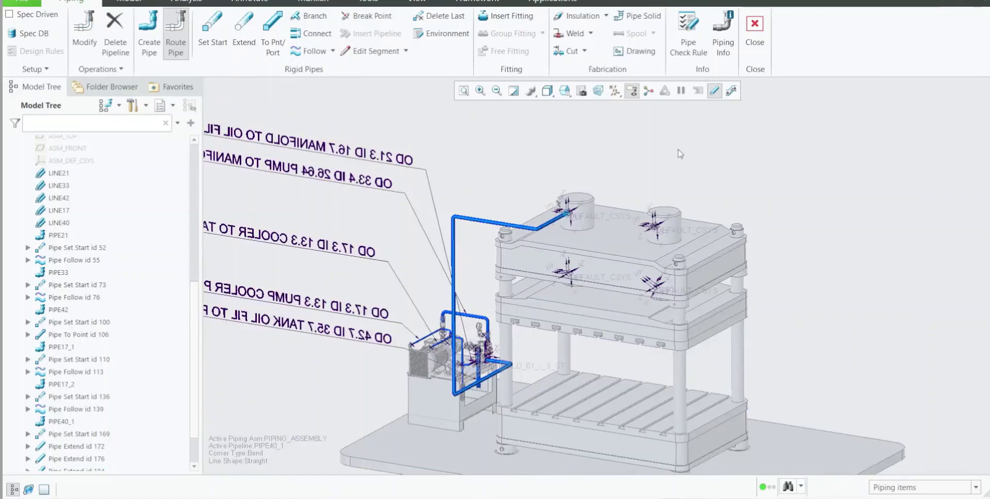
key(ctrl+s)
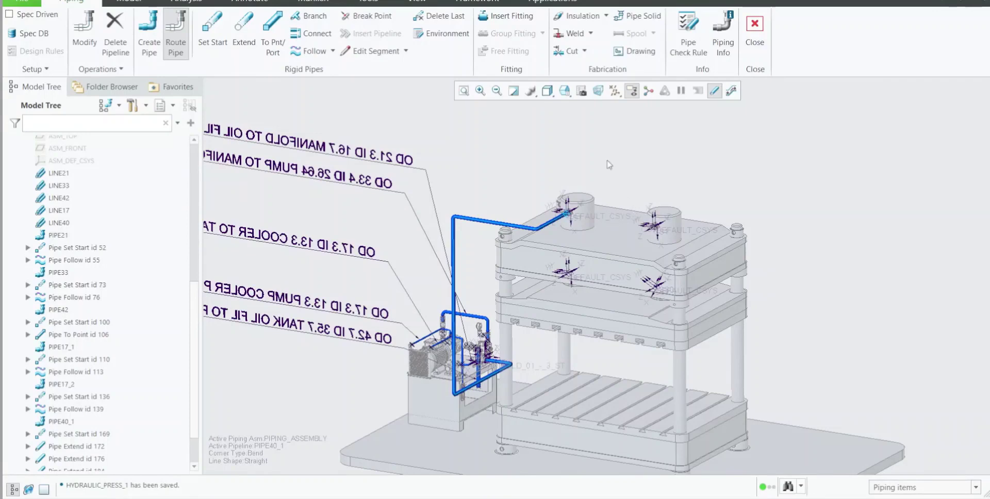
Examine the fittings on the upper and lower cylinders of the press for the next pipe route
scroll(609, 165, down, 1)
middle_drag(608, 159, 617, 132)
scroll(616, 183, up, 1)
scroll(571, 244, up, 3)
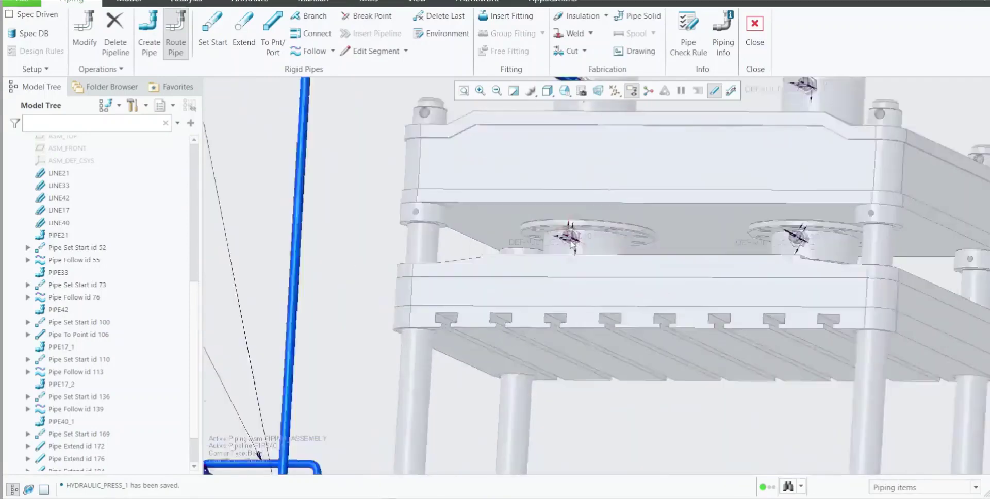
scroll(572, 244, up, 2)
scroll(564, 275, down, 4)
middle_drag(574, 281, 549, 312)
scroll(716, 159, up, 1)
scroll(716, 161, up, 3)
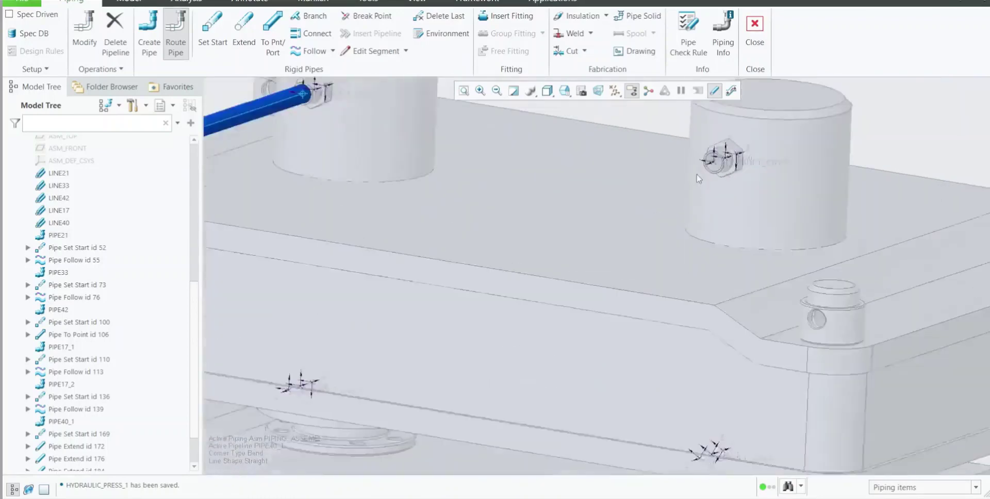
scroll(696, 175, down, 5)
scroll(644, 240, down, 2)
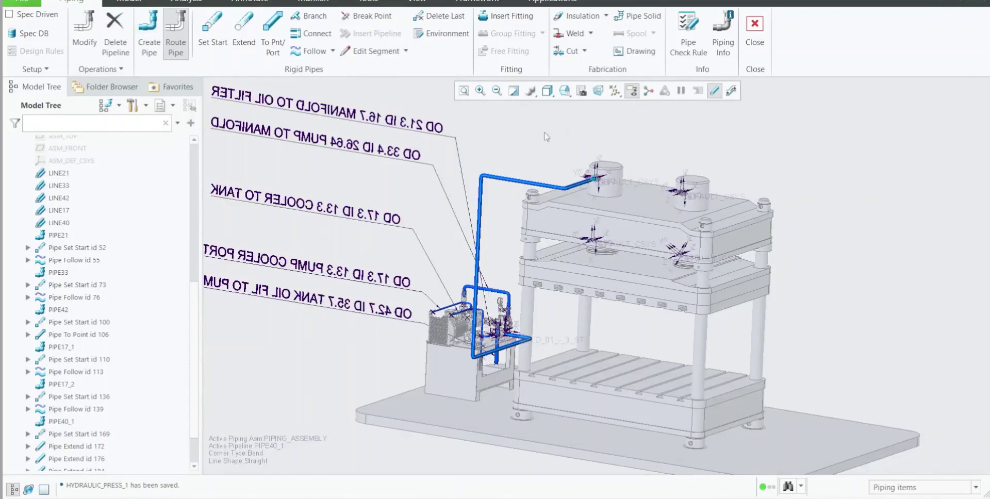
Create a new pipeline named PIPE40_2 using the LINE40 line stock
click(149, 43)
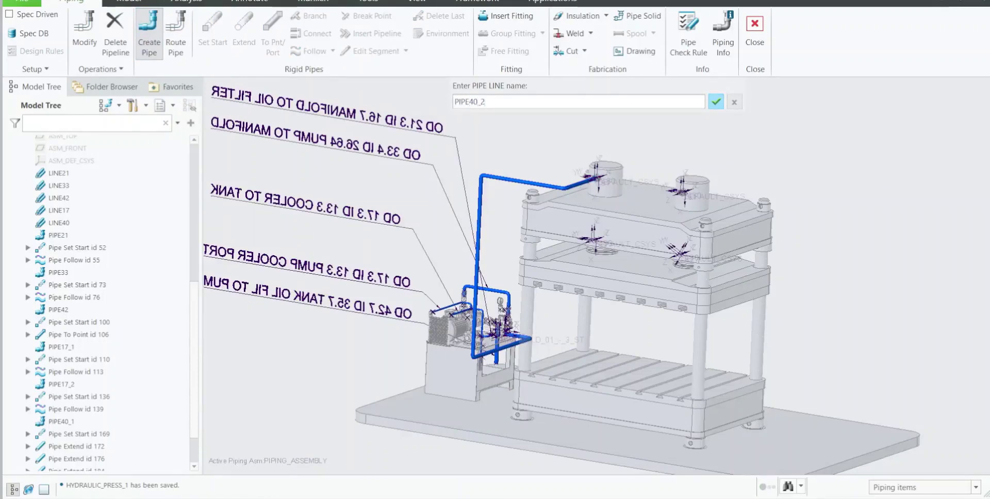
key(Return)
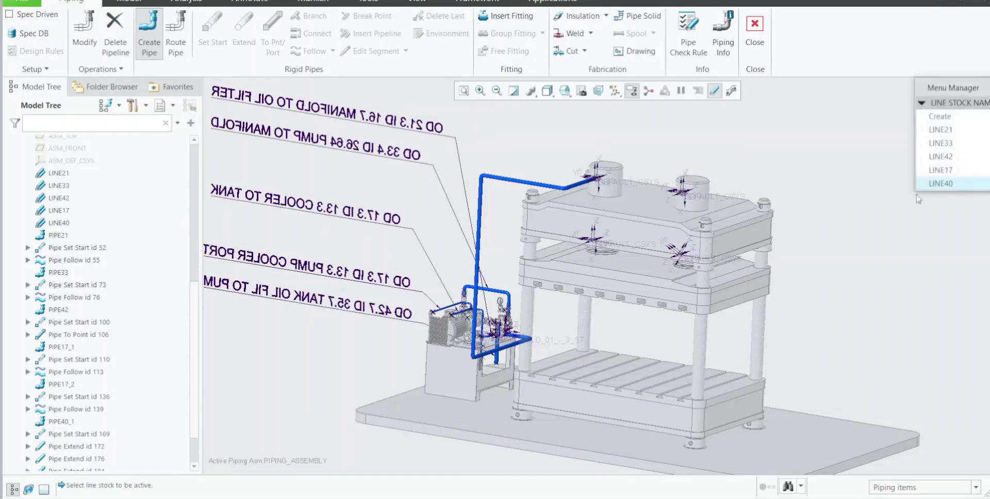
click(923, 186)
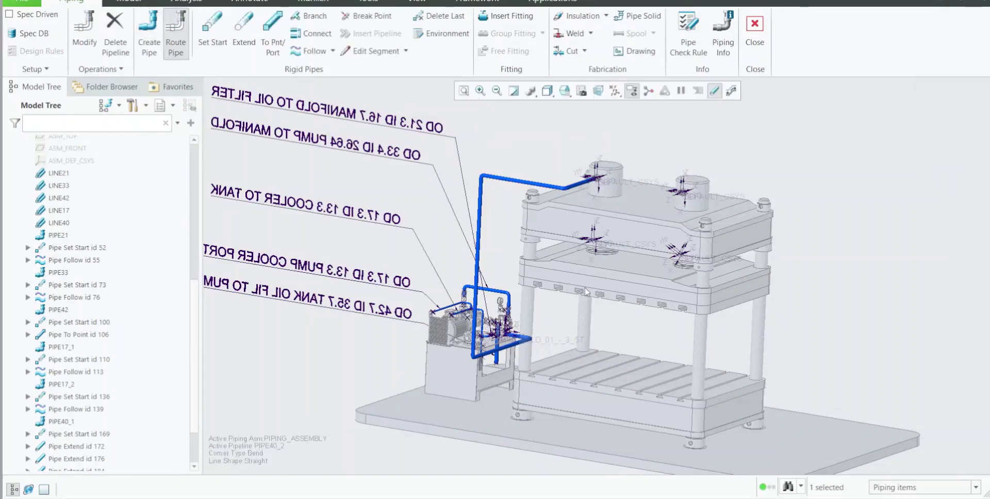
Set the start of PIPE40_2 at the CS1 coordinate system on the end of the lower cylinder's fitting, below the already piped upper cylinder
scroll(554, 269, up, 5)
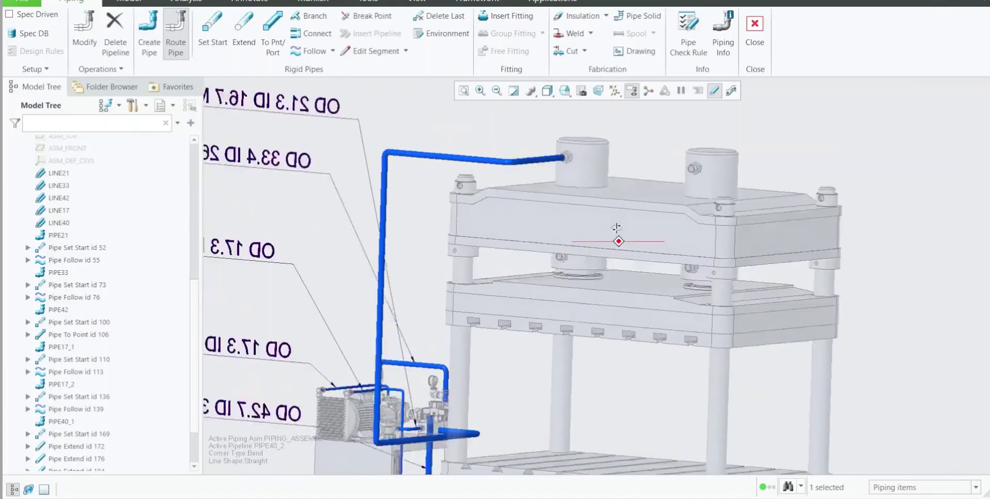
click(212, 31)
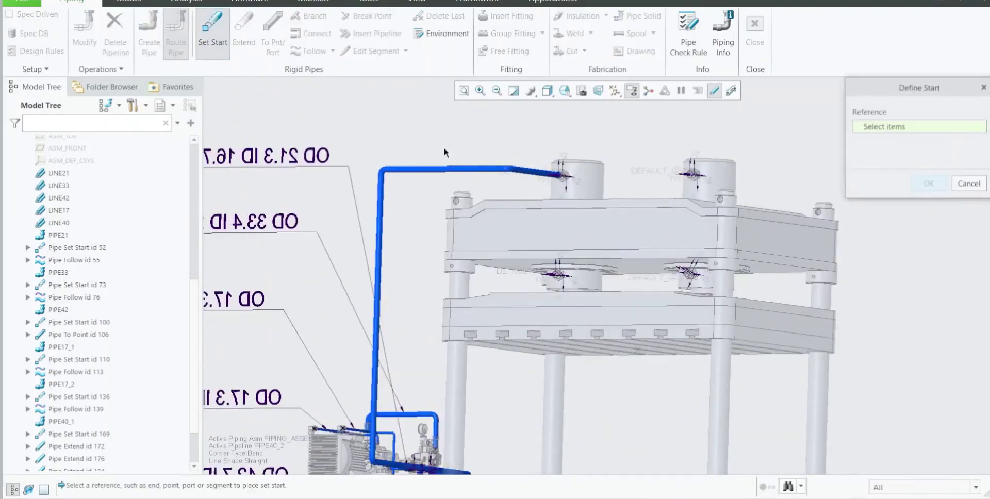
scroll(549, 278, up, 3)
scroll(548, 277, up, 5)
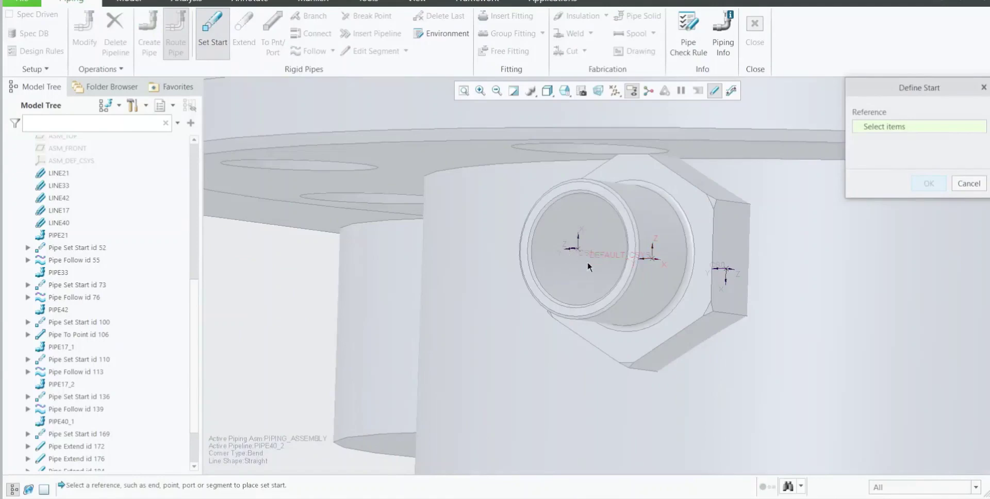
scroll(587, 262, up, 3)
click(571, 231)
scroll(515, 292, down, 8)
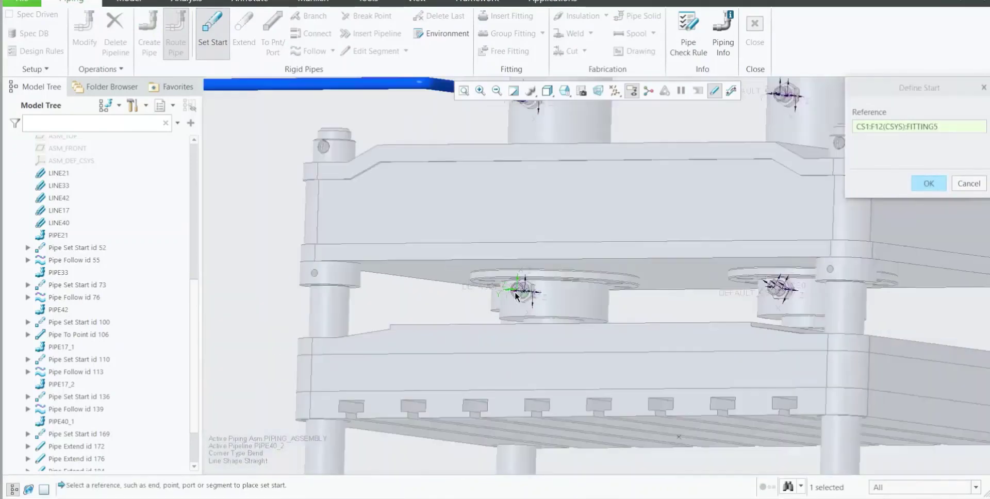
middle_drag(514, 292, 506, 323)
scroll(506, 323, down, 3)
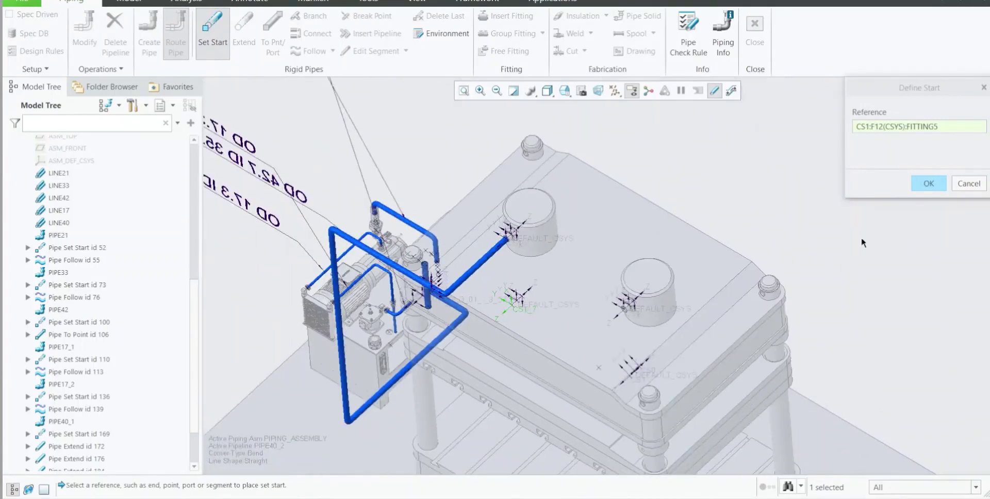
click(928, 184)
Extend PIPE40_2 along the Z axis using Offset from Ref to CS1 on the unpiped upper cylinder's fitting, with Z-axis projection and -5.10 offset
scroll(613, 285, down, 3)
scroll(541, 309, up, 3)
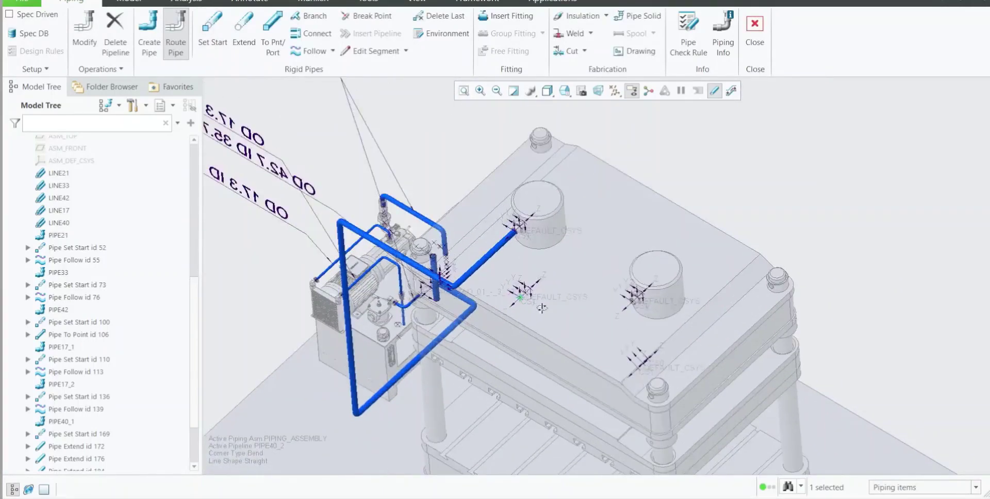
middle_drag(542, 308, 544, 299)
scroll(544, 300, down, 1)
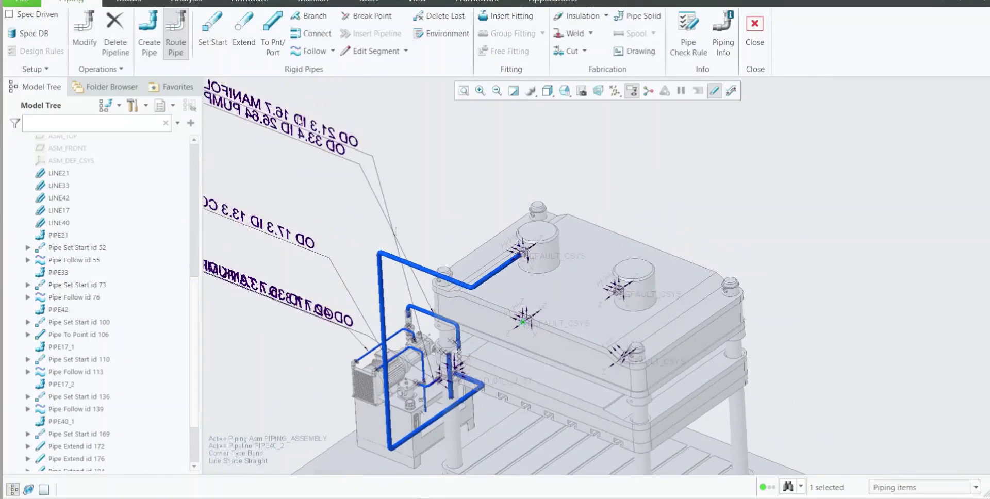
click(246, 43)
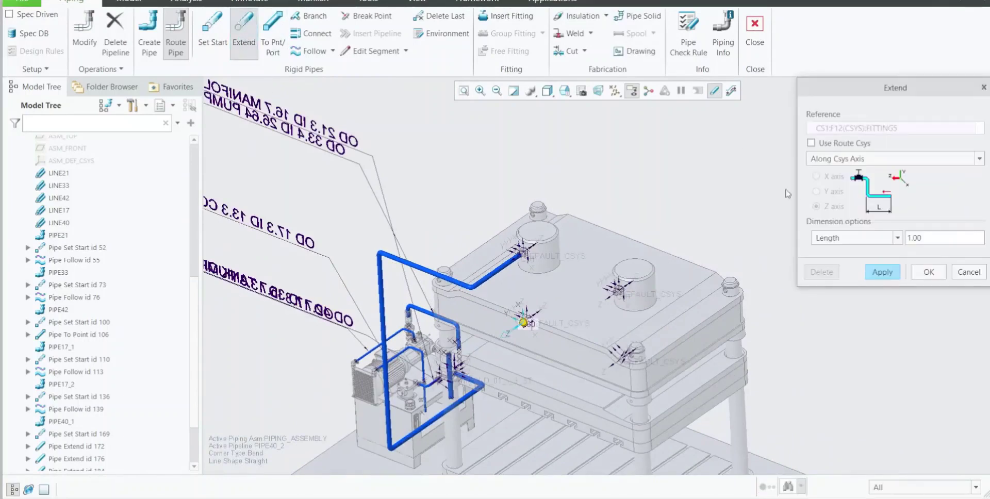
scroll(623, 168, down, 1)
click(876, 163)
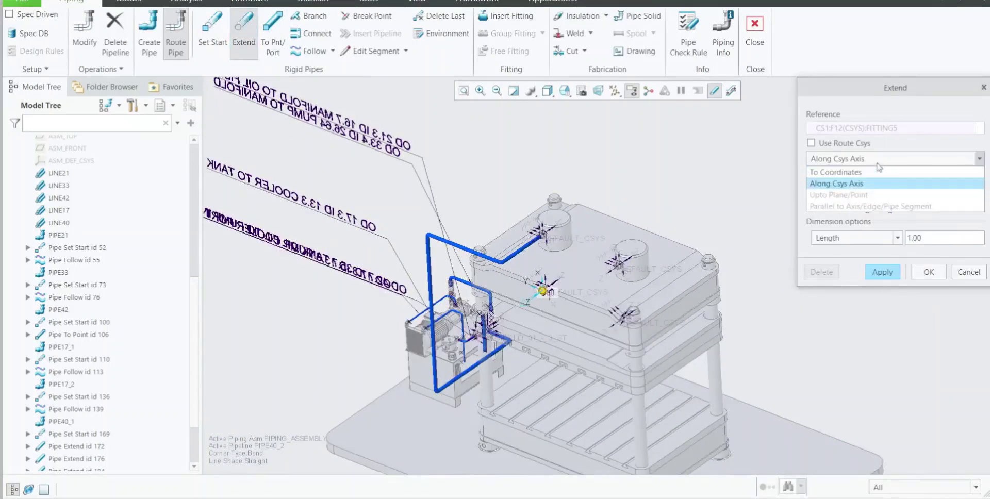
click(860, 181)
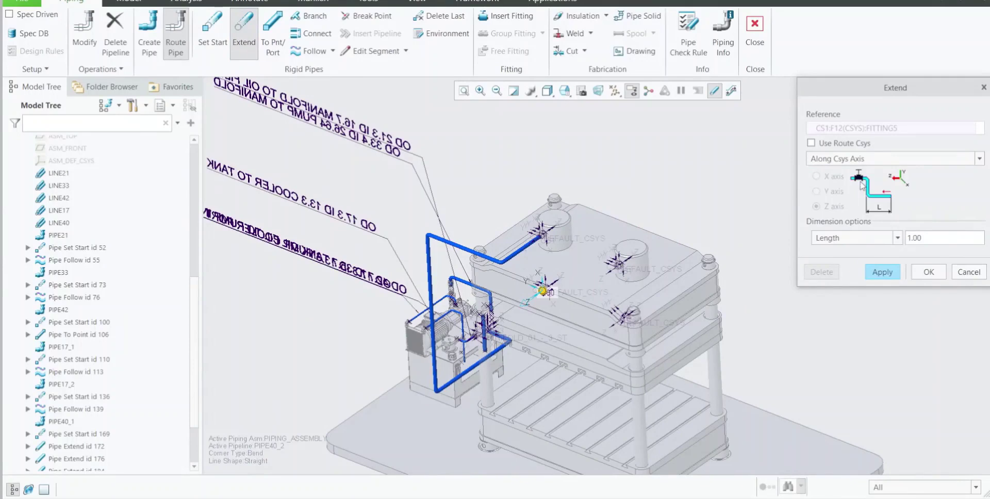
click(895, 239)
click(878, 275)
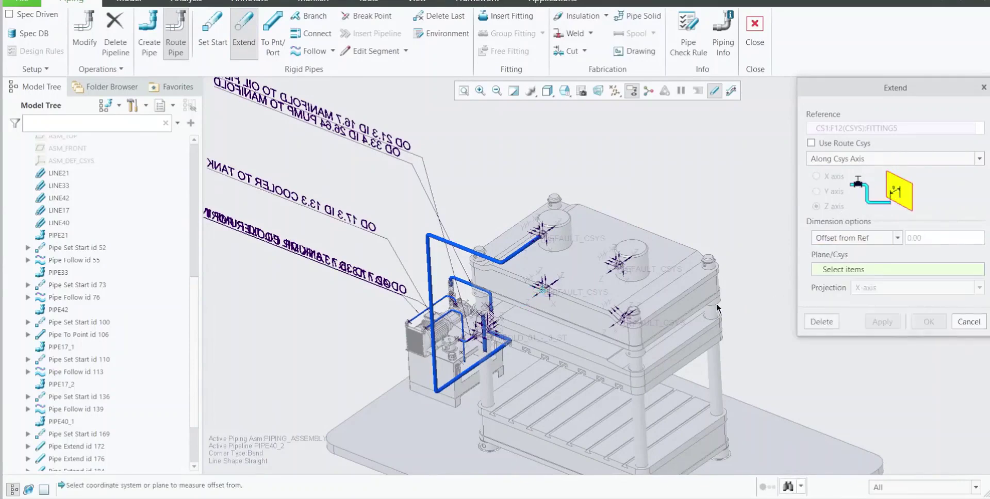
scroll(624, 265, up, 8)
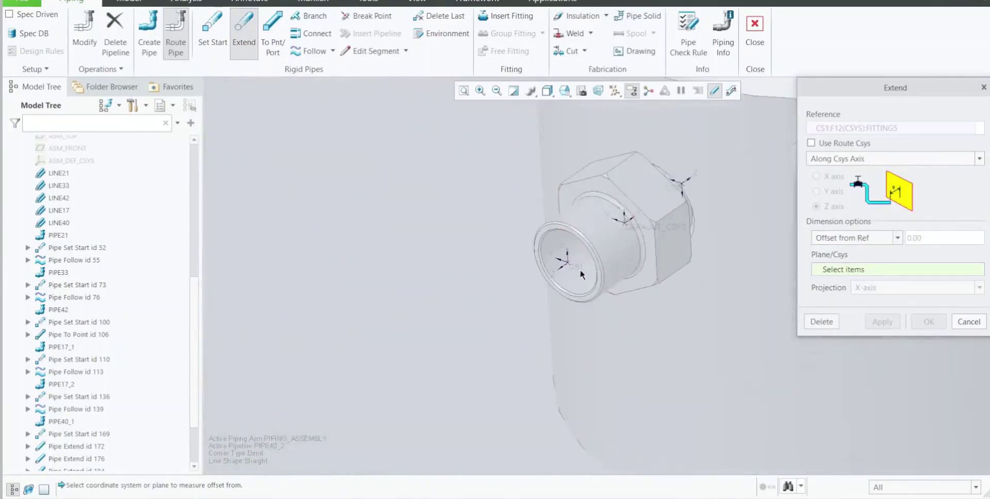
click(580, 270)
scroll(603, 249, down, 3)
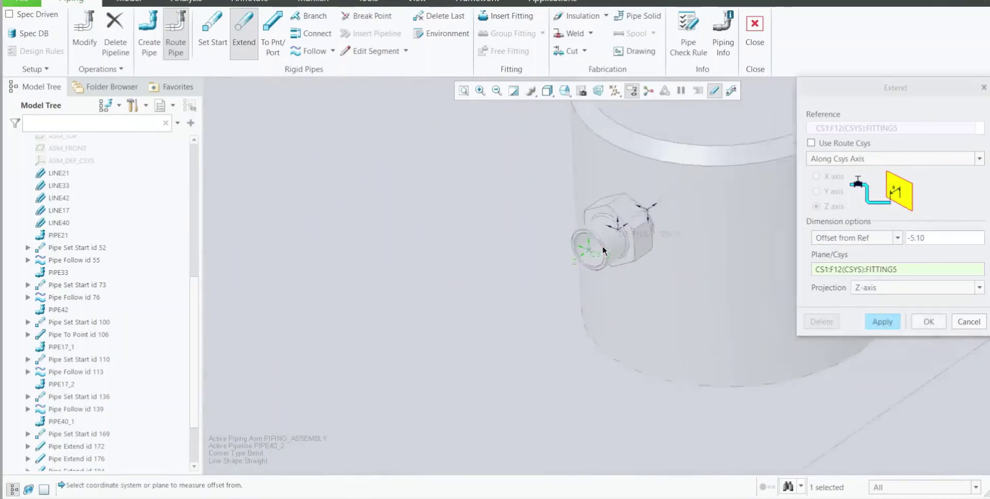
scroll(602, 248, down, 5)
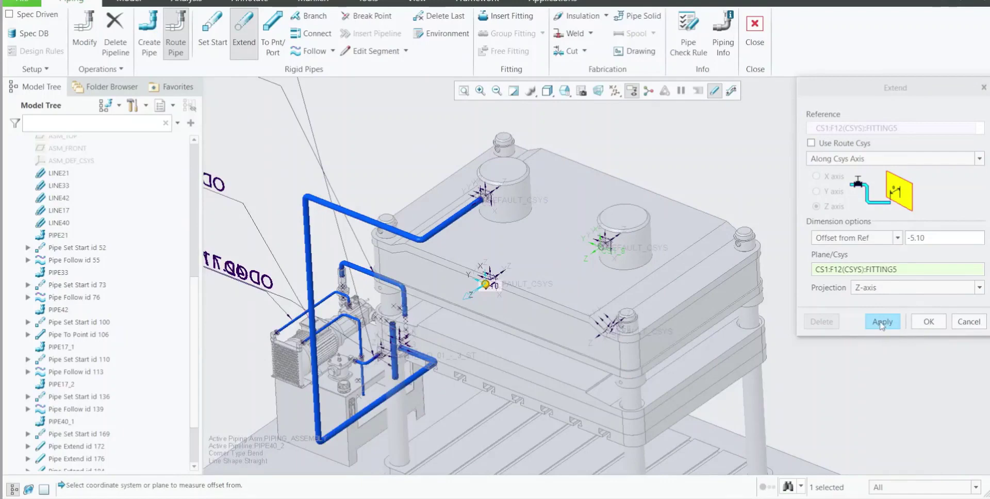
click(928, 321)
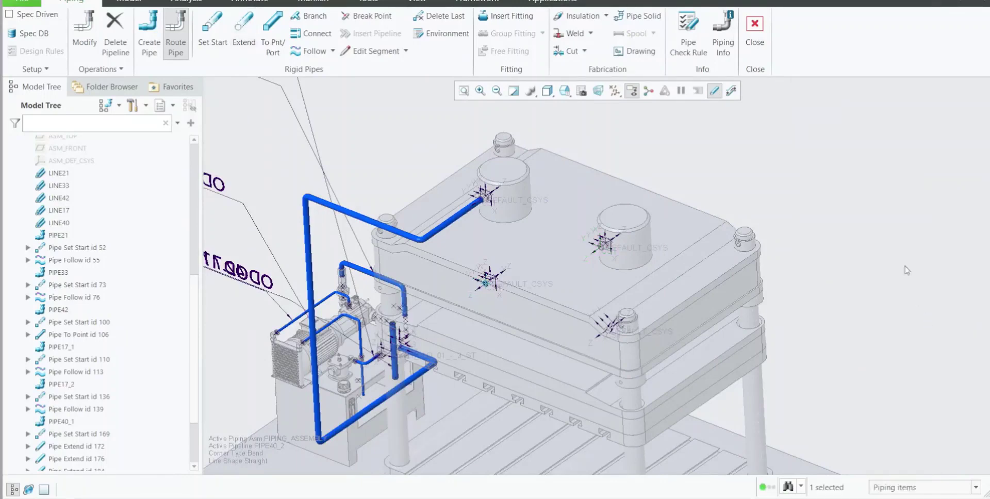
Start extending PIPE40_2 from the lower cylinder's fitting using To Coordinates with Cartesian relative values, trying Z distances of 300 and 500
click(244, 31)
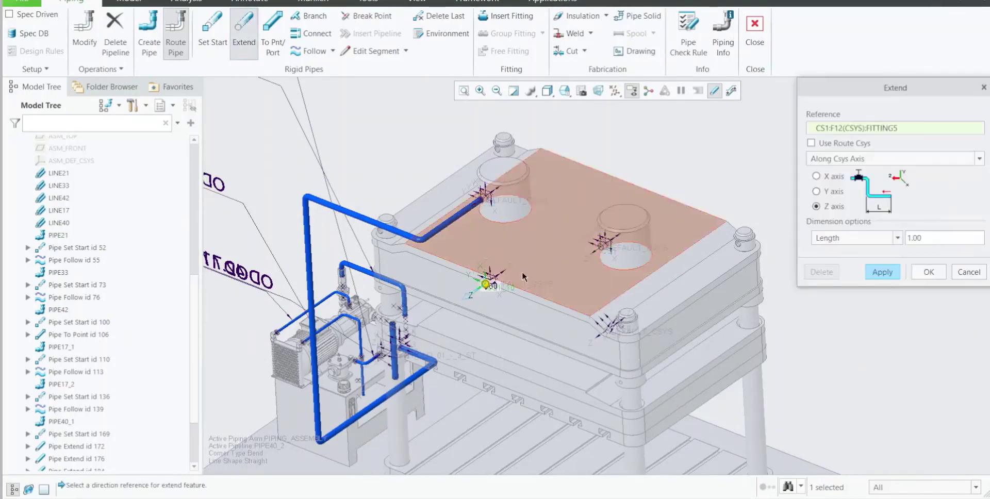
click(871, 158)
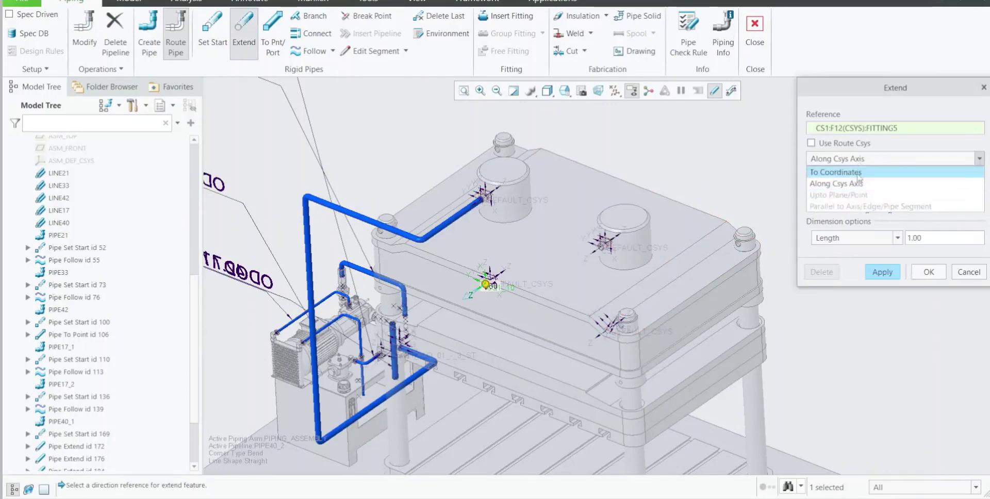
click(856, 171)
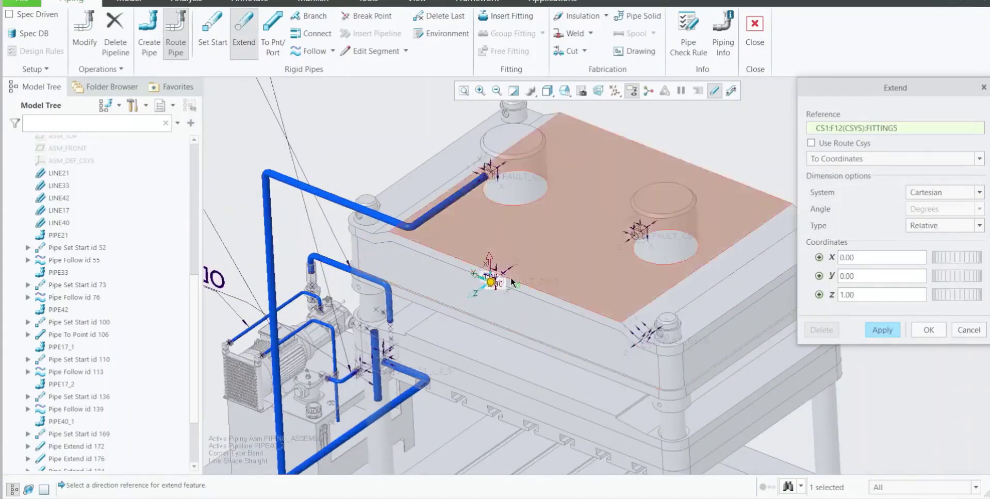
scroll(465, 289, down, 2)
scroll(492, 278, up, 5)
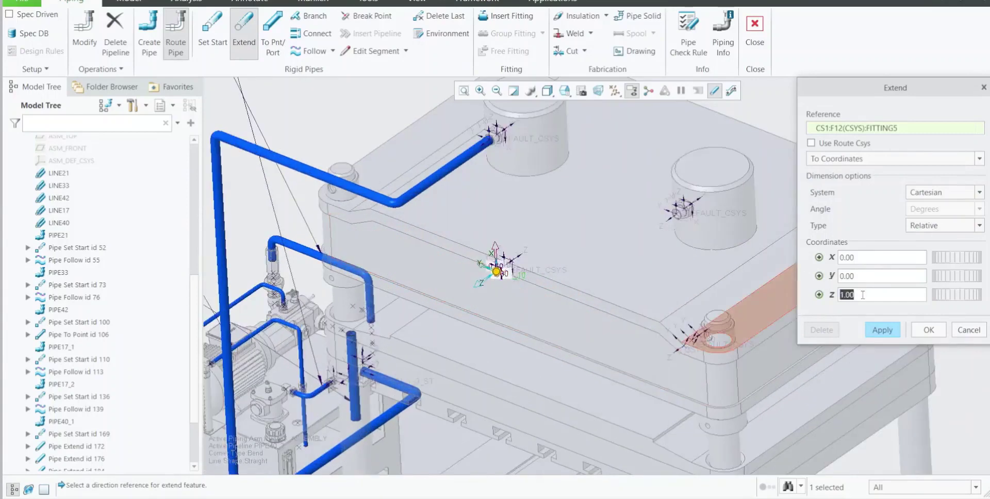
key(Return)
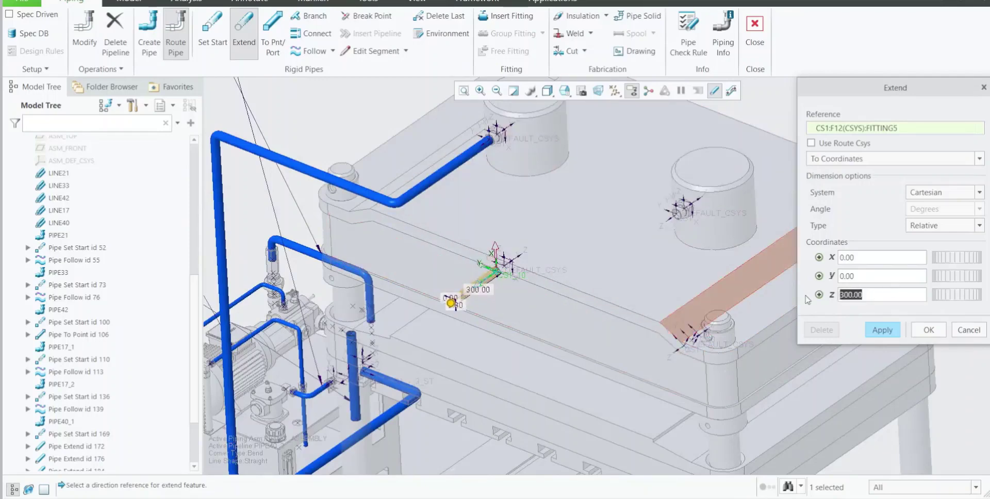
key(Return)
scroll(577, 376, down, 3)
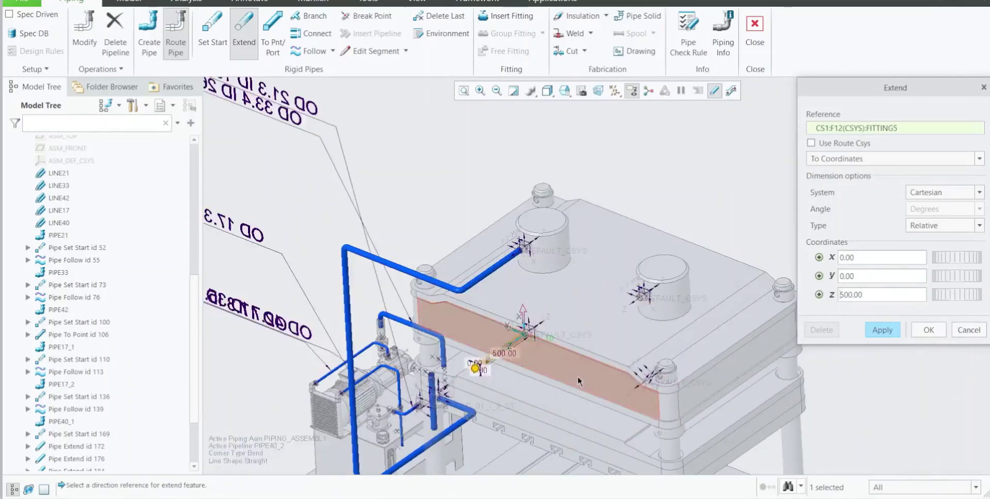
Set the relative Z coordinate of the PIPE40_2 extension to 600 and apply the segment
mouse_move(570, 377)
middle_down()
mouse_move(557, 422)
mouse_move(565, 422)
mouse_move(571, 387)
mouse_move(561, 378)
middle_up()
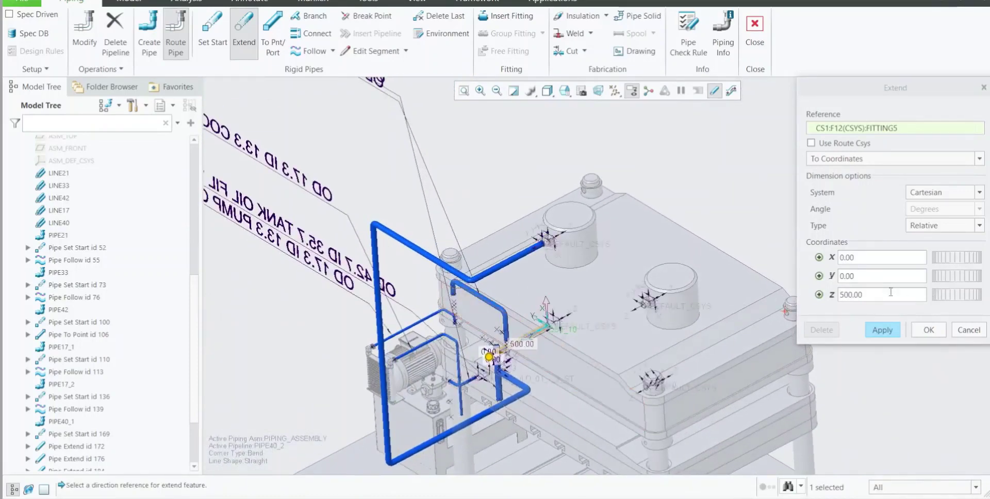
double_click(865, 295)
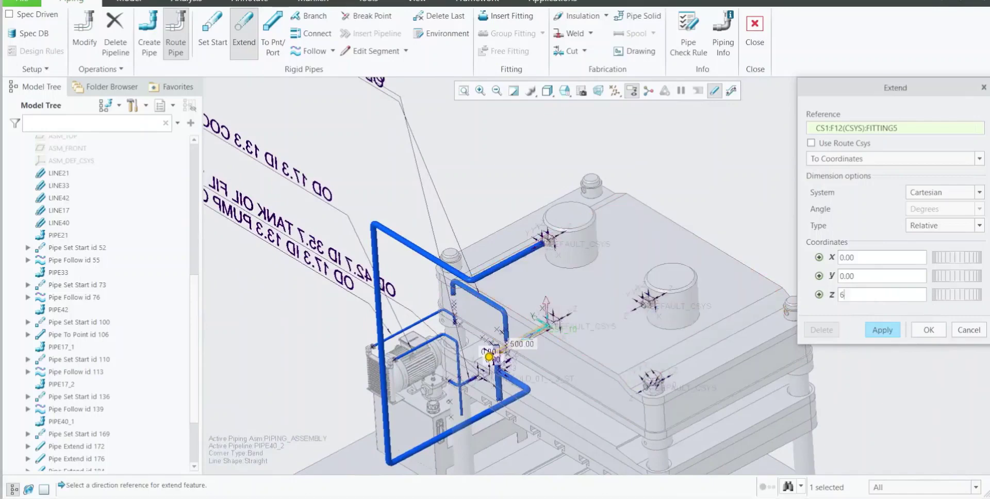
key(Return)
scroll(403, 309, up, 2)
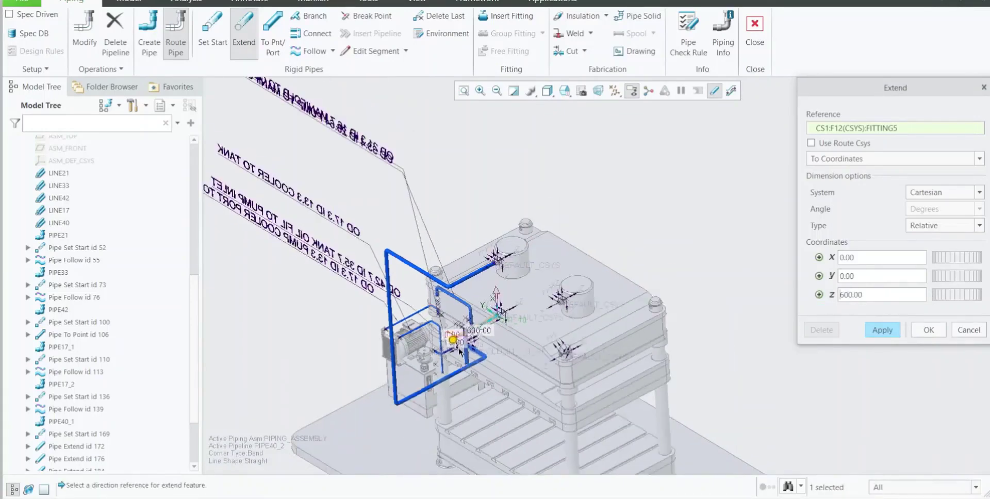
scroll(468, 325, down, 3)
scroll(469, 325, down, 2)
scroll(481, 303, up, 2)
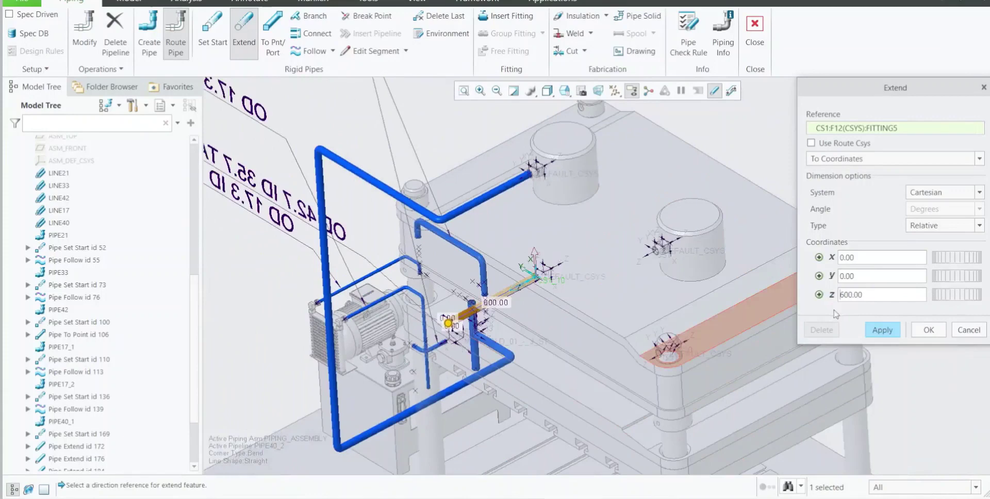
click(883, 330)
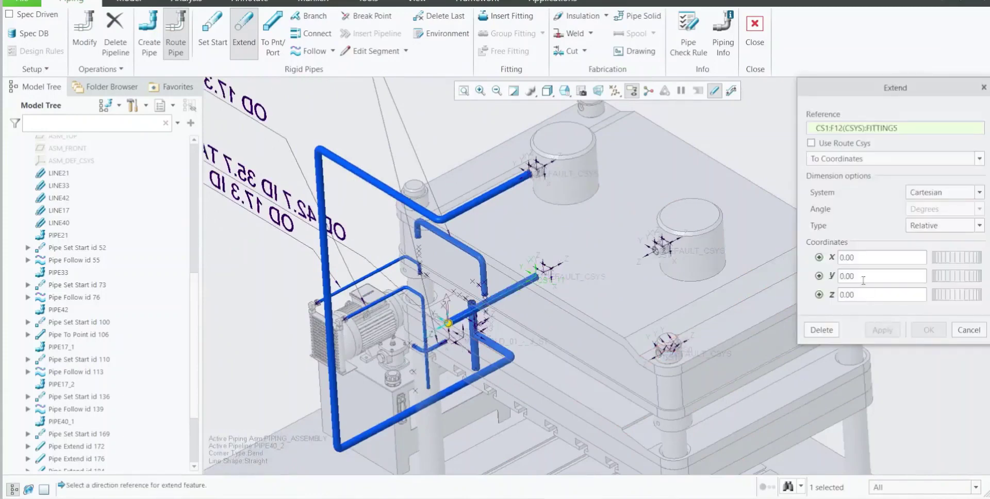
Set up the next PIPE40_2 extension as Along Csys Axis with Offset from Ref, referencing CS1 on the unpiped upper cylinder's fitting
scroll(445, 339, down, 2)
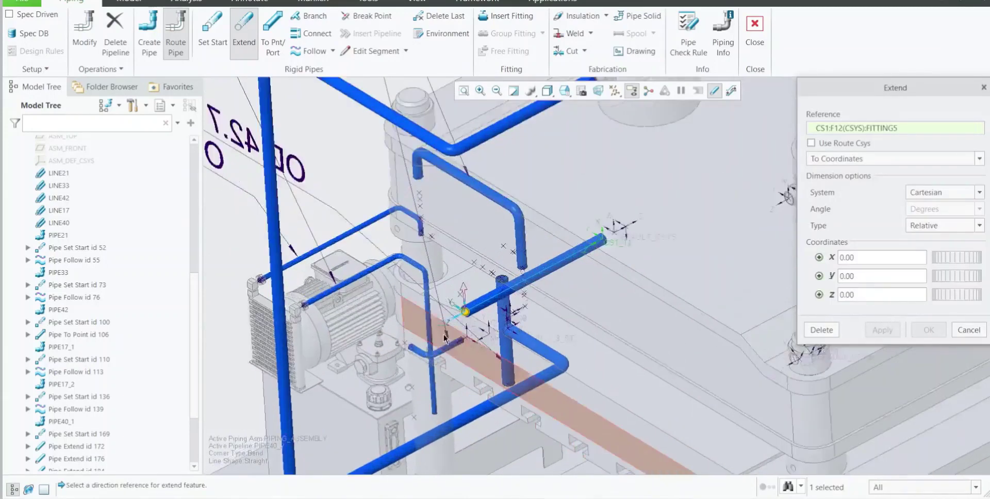
scroll(446, 339, up, 5)
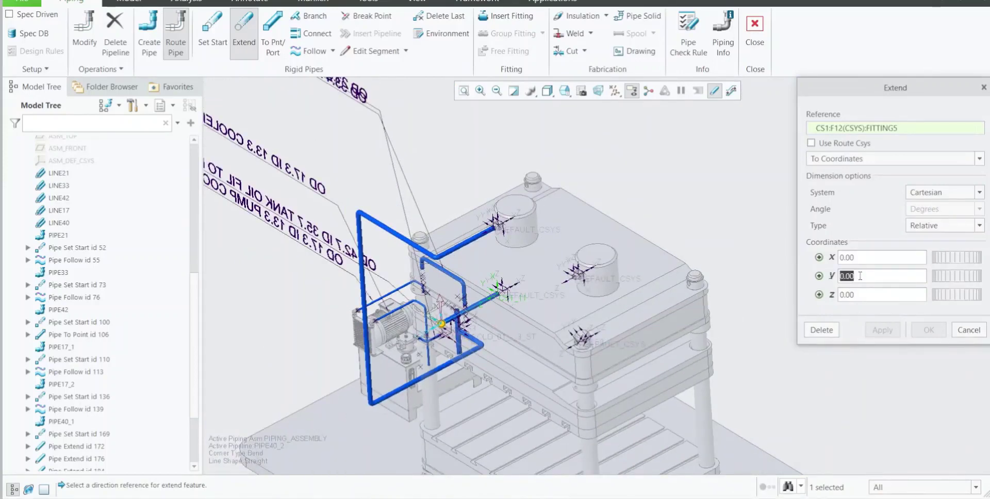
click(865, 159)
click(863, 180)
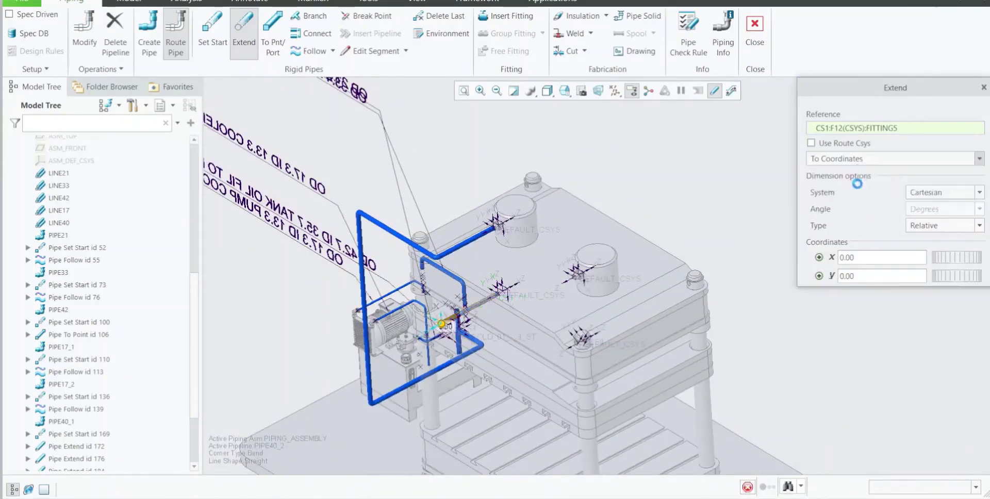
click(897, 238)
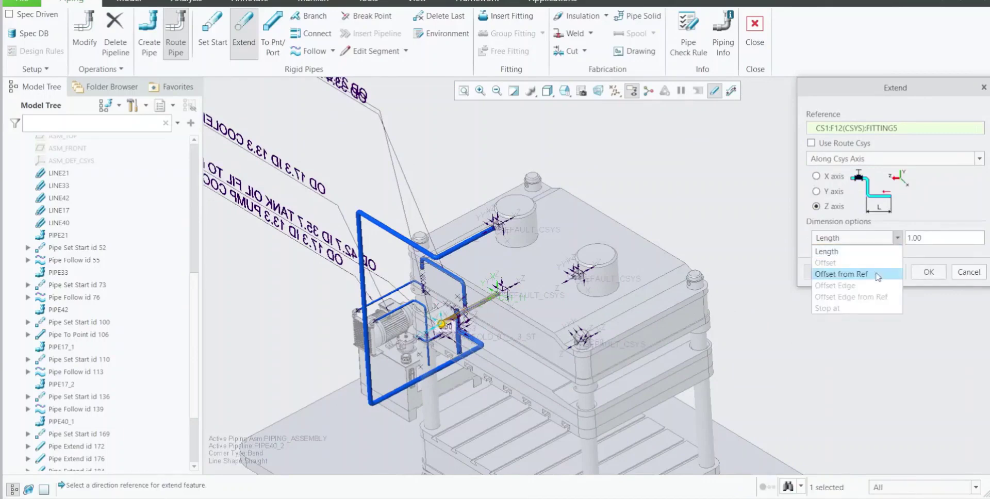
click(845, 273)
scroll(609, 287, down, 6)
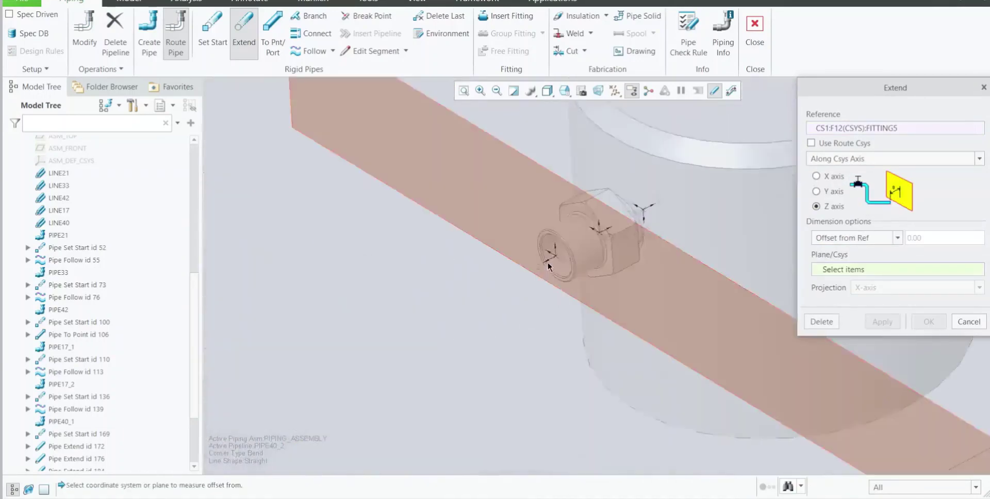
scroll(568, 259, up, 3)
scroll(564, 250, down, 5)
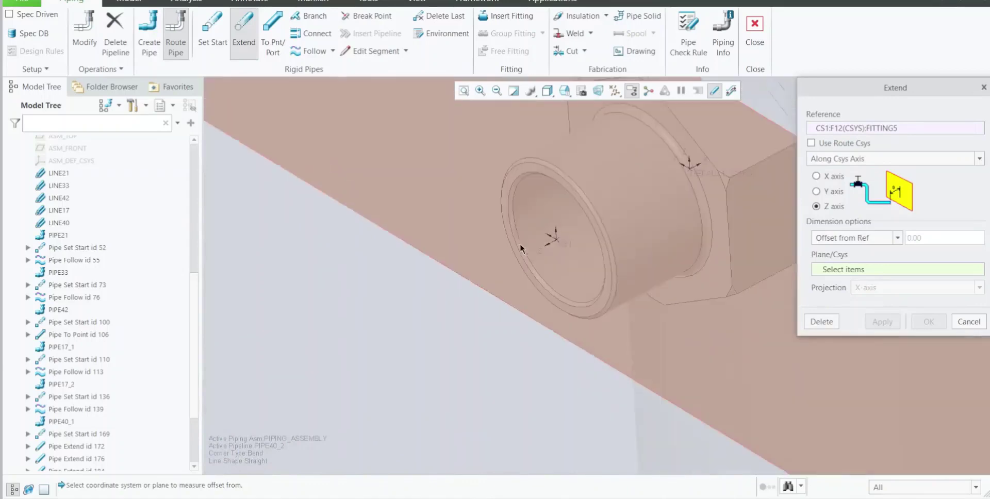
scroll(565, 254, up, 4)
scroll(567, 278, down, 3)
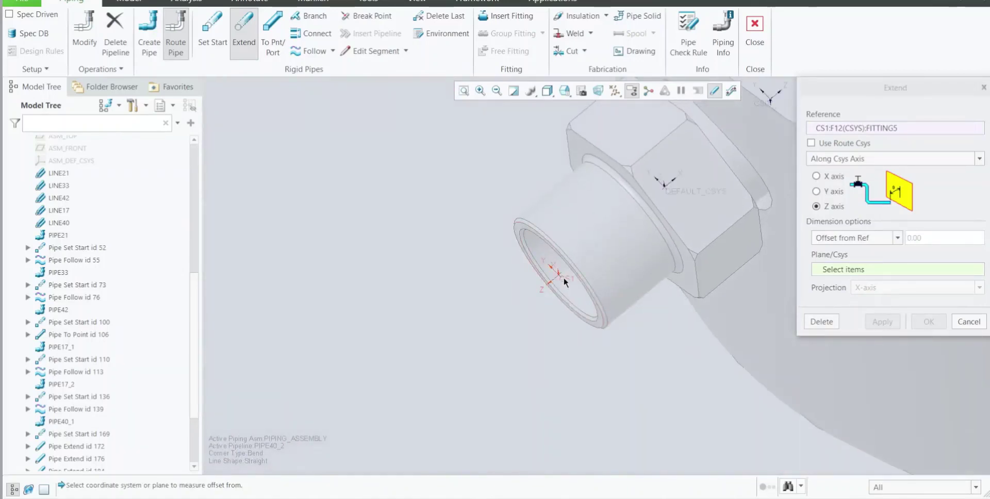
click(563, 277)
scroll(576, 291, up, 6)
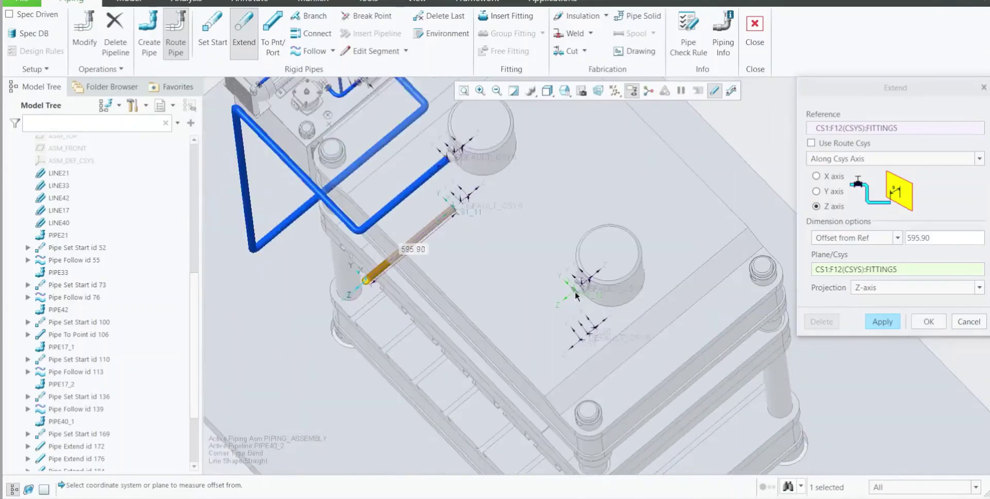
Extend PIPE40_2 along the Y axis with a 0 offset from the upper fitting's CS1, using Y-axis projection
middle_drag(576, 295, 585, 266)
scroll(559, 225, up, 2)
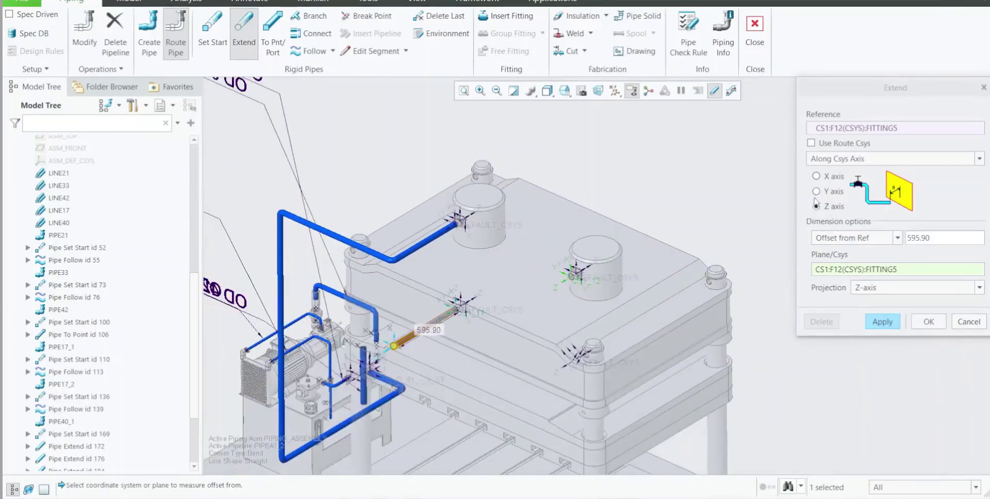
click(815, 192)
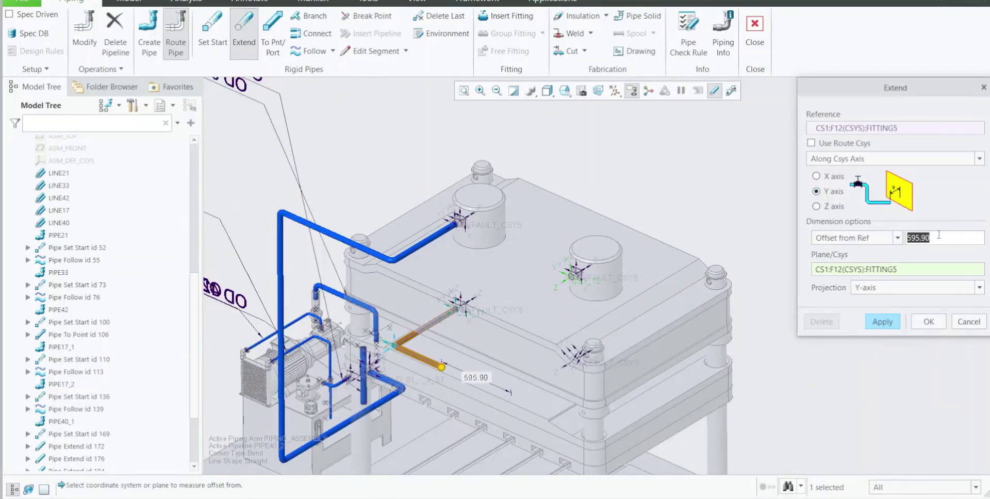
text(0)
key(Return)
scroll(515, 361, down, 5)
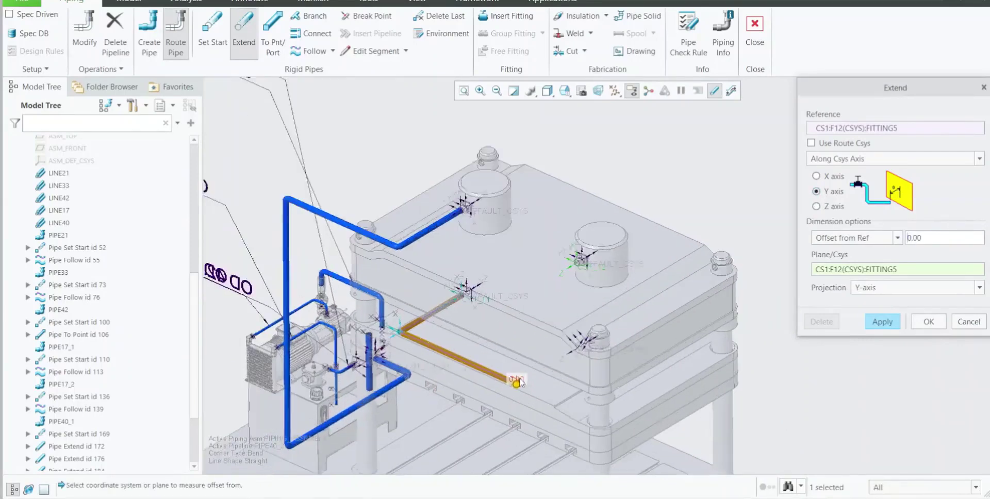
mouse_move(509, 379)
middle_down()
mouse_move(504, 395)
mouse_move(525, 346)
mouse_move(522, 375)
middle_up()
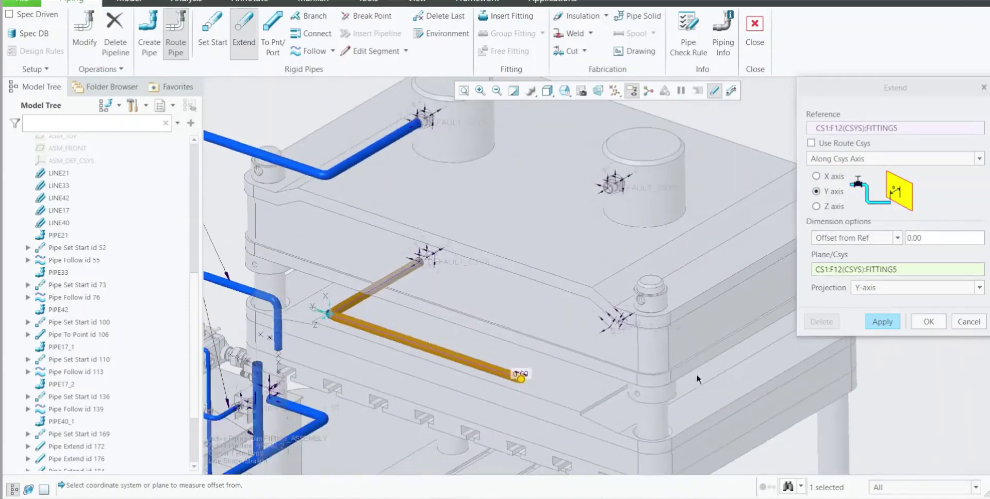
click(882, 322)
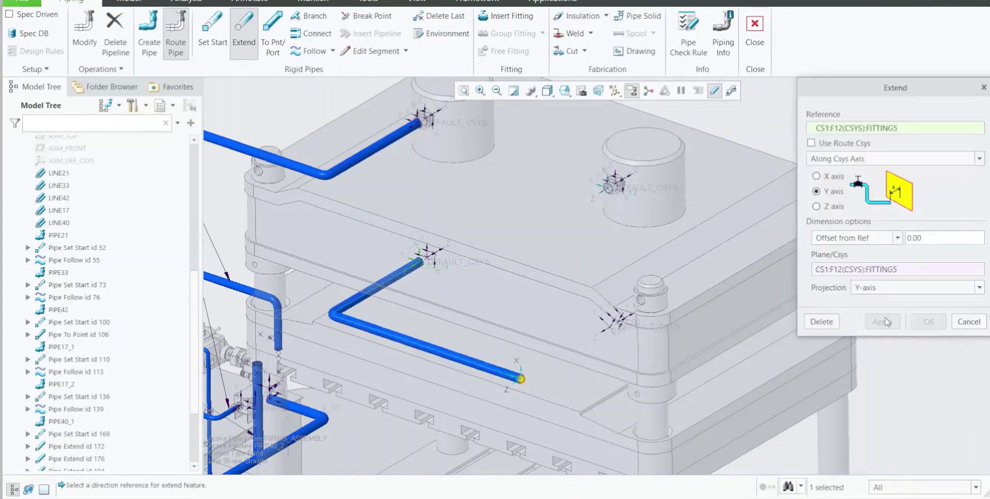
Extend PIPE40_2 upward along the X axis with 0.00 offset from the same CS1 reference, using X-axis projection
click(815, 176)
middle_drag(589, 302, 621, 301)
click(882, 322)
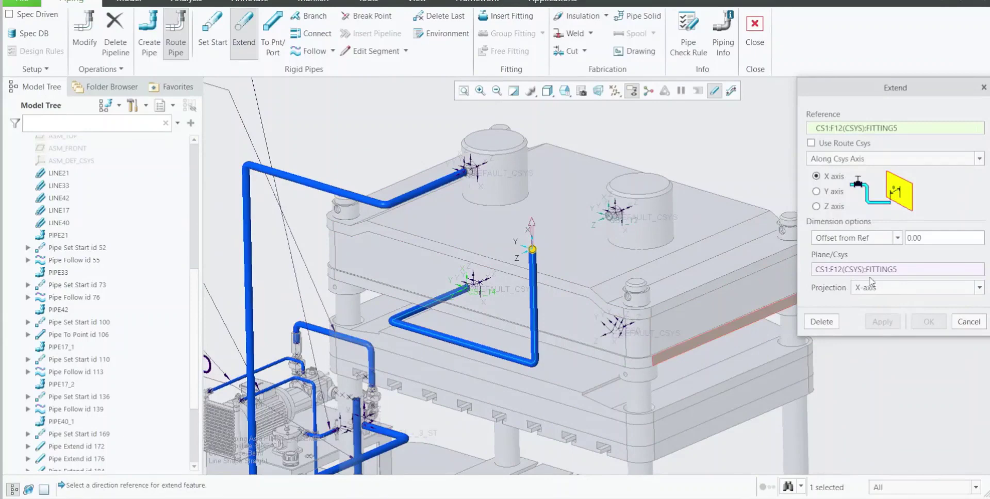
Extend PIPE40_2 along the Z axis to the upper cylinder's fitting with 0.00 offset from CS1, and finish the extension
click(816, 206)
scroll(621, 233, up, 5)
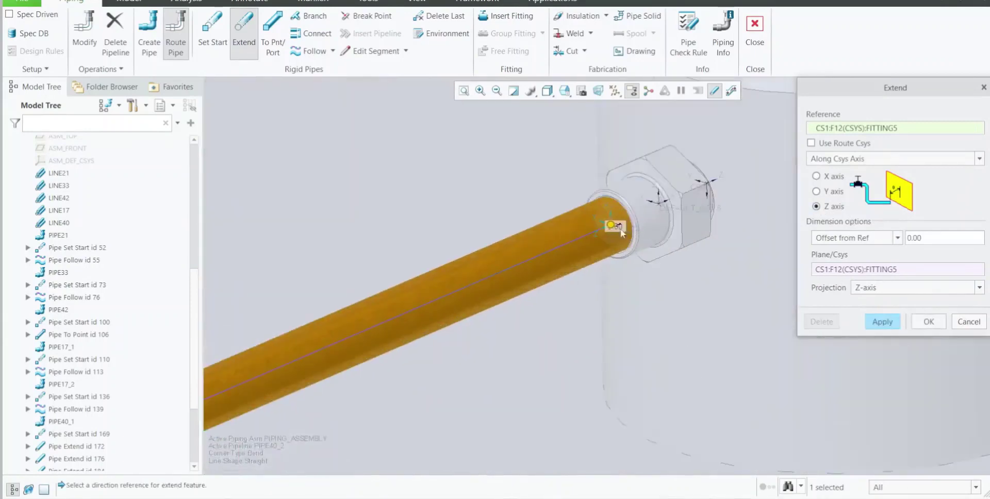
scroll(621, 233, down, 5)
click(882, 322)
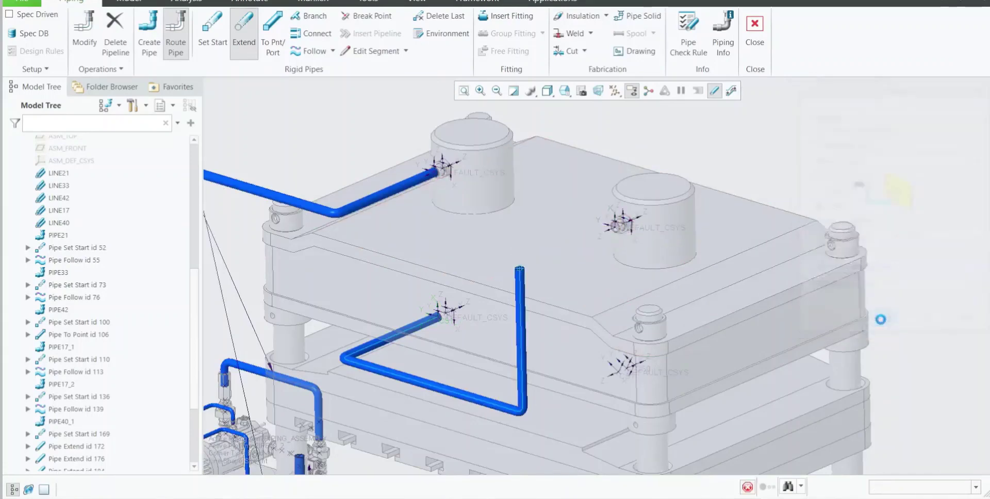
click(954, 325)
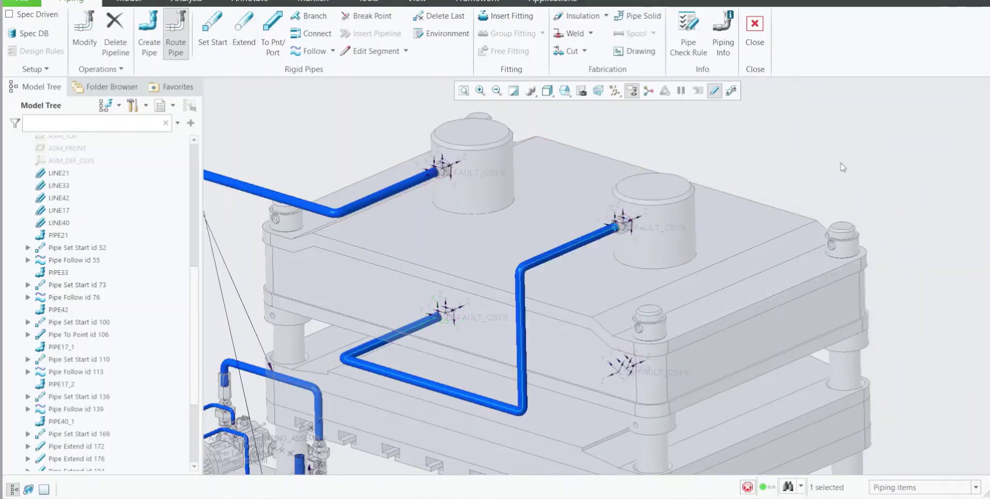
Examine the routed PIPE40_2 and the remaining fittings on the press from several views
scroll(791, 172, down, 5)
scroll(687, 205, up, 2)
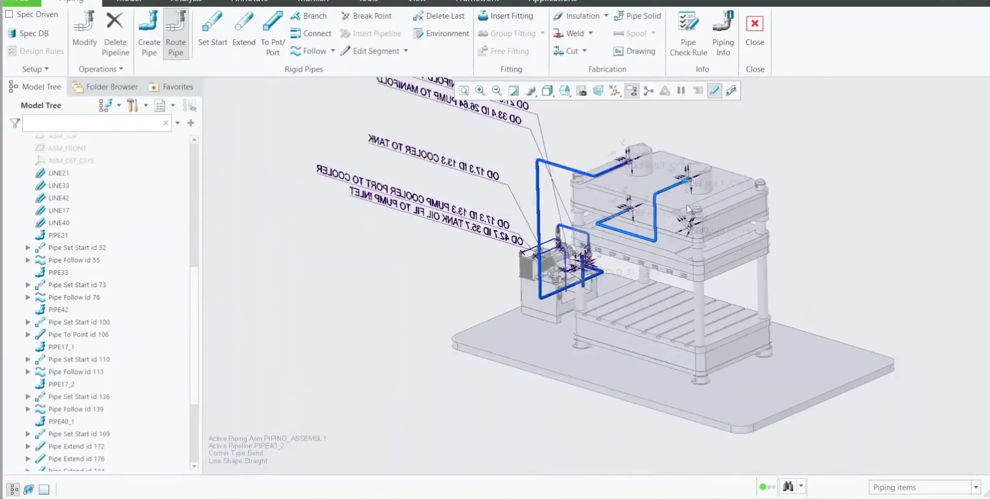
scroll(670, 232, down, 2)
scroll(608, 322, up, 3)
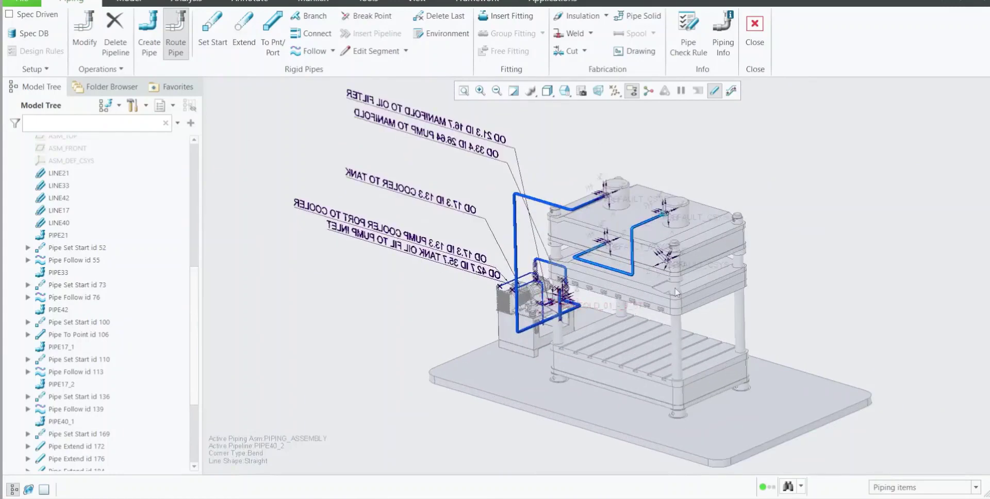
scroll(675, 288, down, 2)
mouse_move(674, 287)
middle_down()
mouse_move(694, 285)
mouse_move(685, 292)
middle_up()
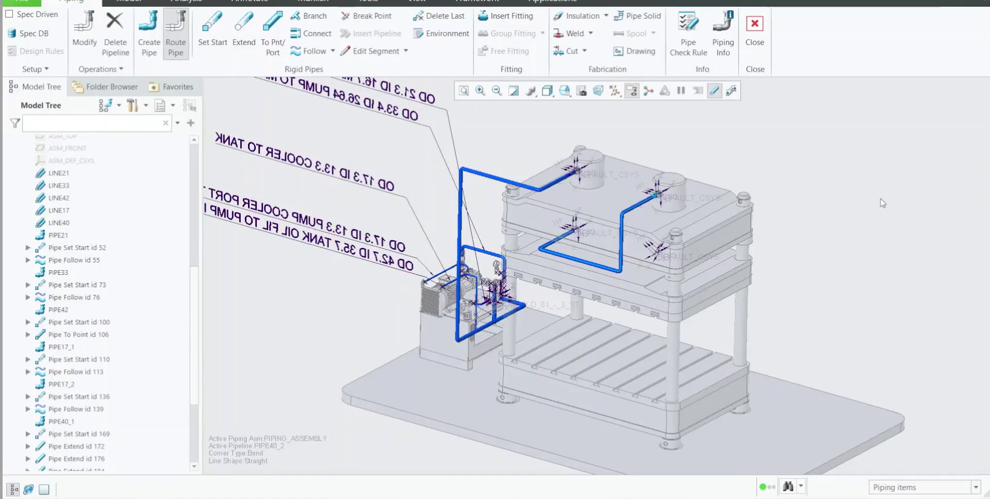
middle_drag(669, 185, 543, 310)
scroll(545, 312, up, 3)
scroll(618, 263, down, 2)
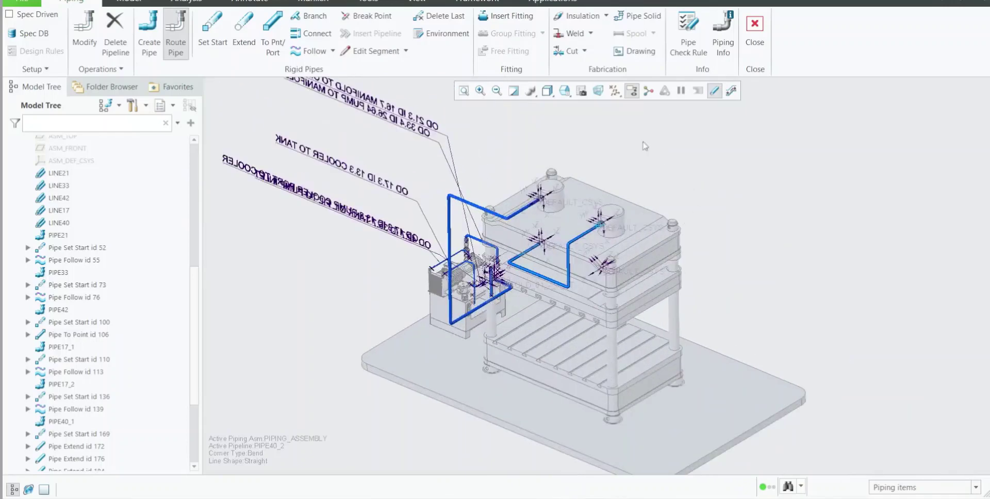
Turn on the display of datum axes and datum planes in the assembly
click(617, 94)
click(614, 120)
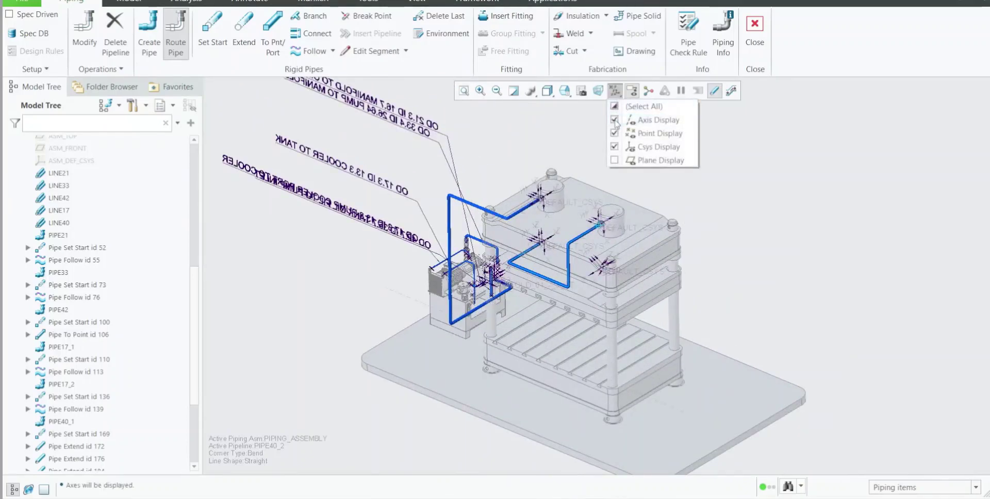
click(614, 159)
click(745, 210)
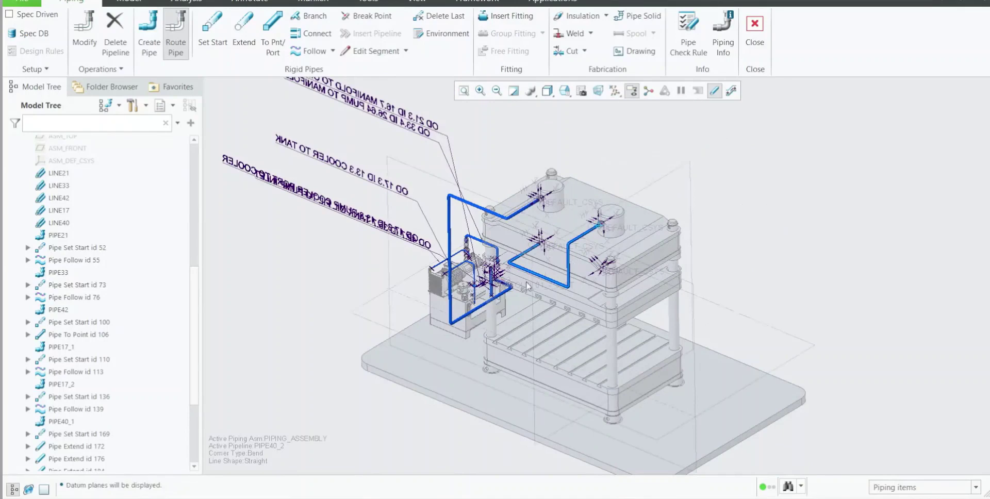
scroll(536, 275, down, 4)
middle_drag(546, 269, 545, 268)
scroll(153, 286, up, 3)
scroll(153, 286, up, 3)
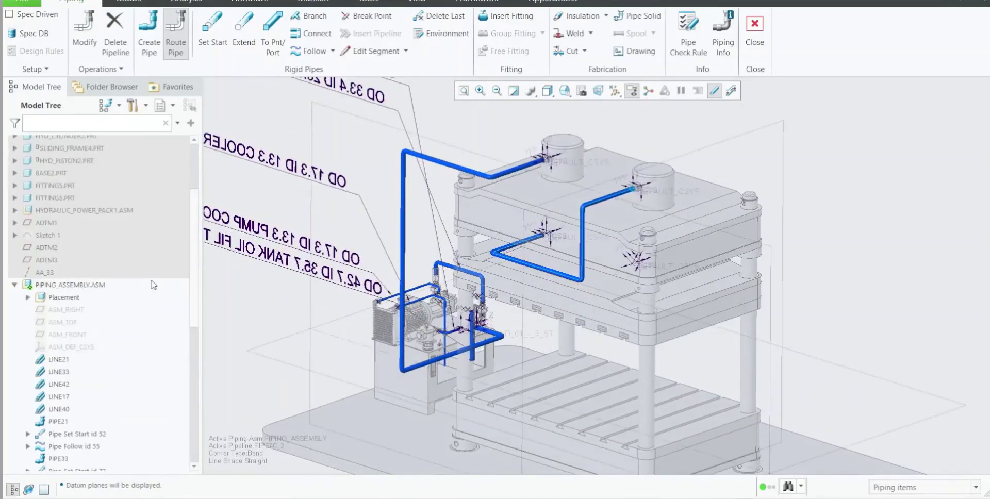
Examine where datum axis AA_33 and the datum planes lie relative to the press and its remaining fittings
scroll(139, 293, up, 1)
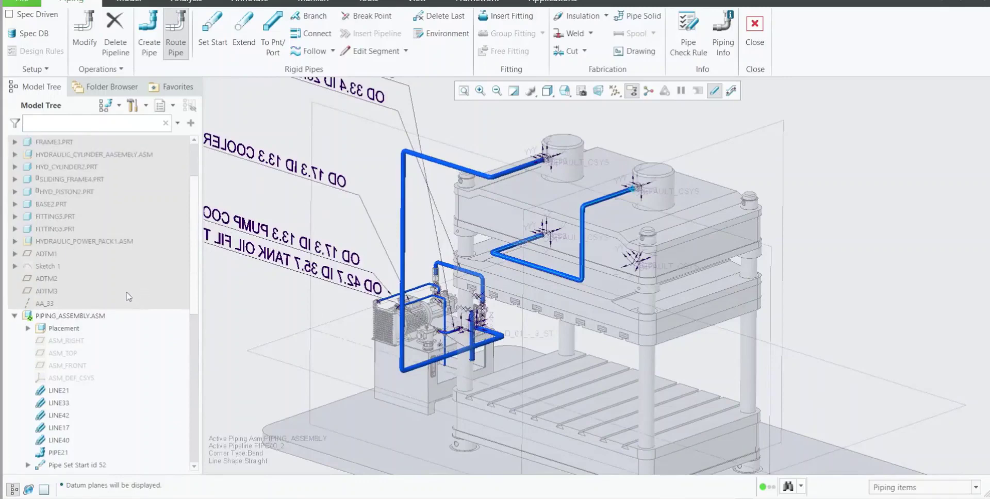
click(46, 304)
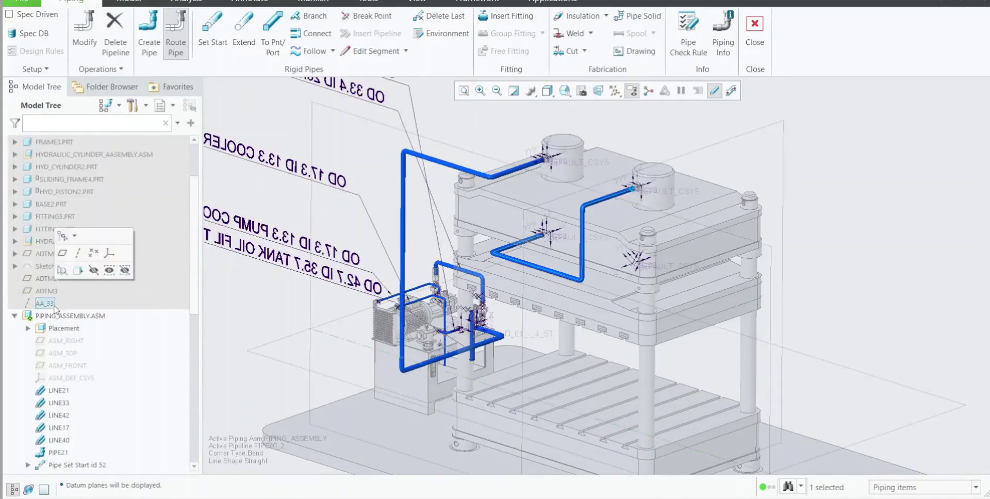
click(739, 146)
scroll(670, 178, down, 3)
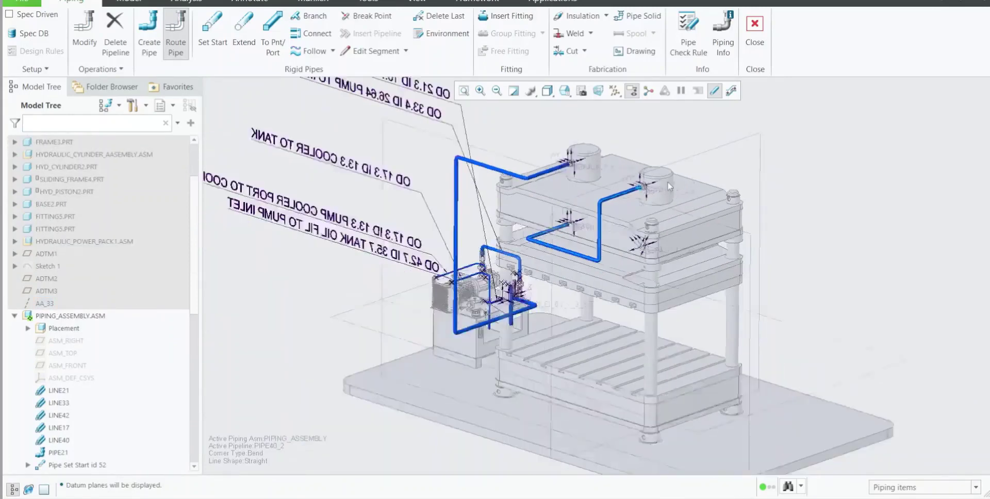
middle_drag(415, 310, 458, 281)
scroll(466, 280, down, 1)
middle_drag(449, 306, 489, 280)
scroll(456, 312, up, 3)
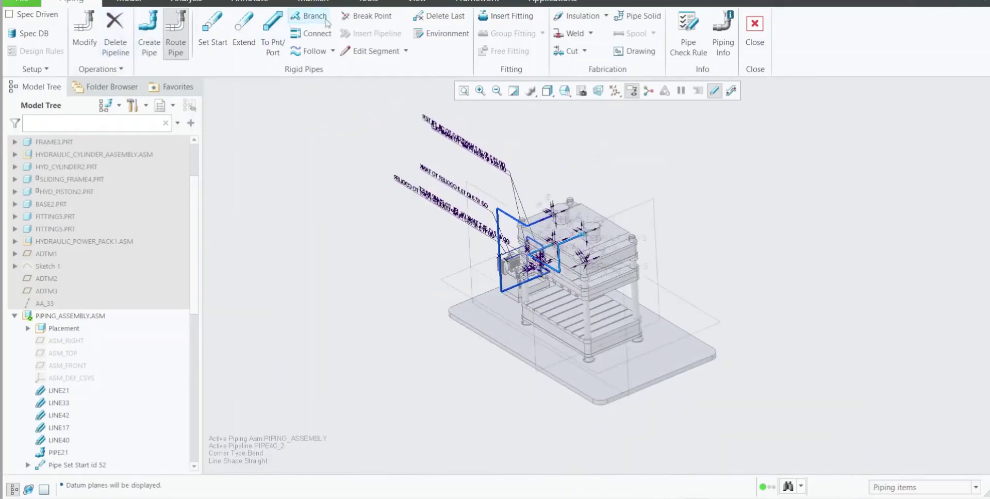
Create a datum plane in the piping assembly with 0.00 offset from datum plane ADTM1
click(129, 2)
click(246, 31)
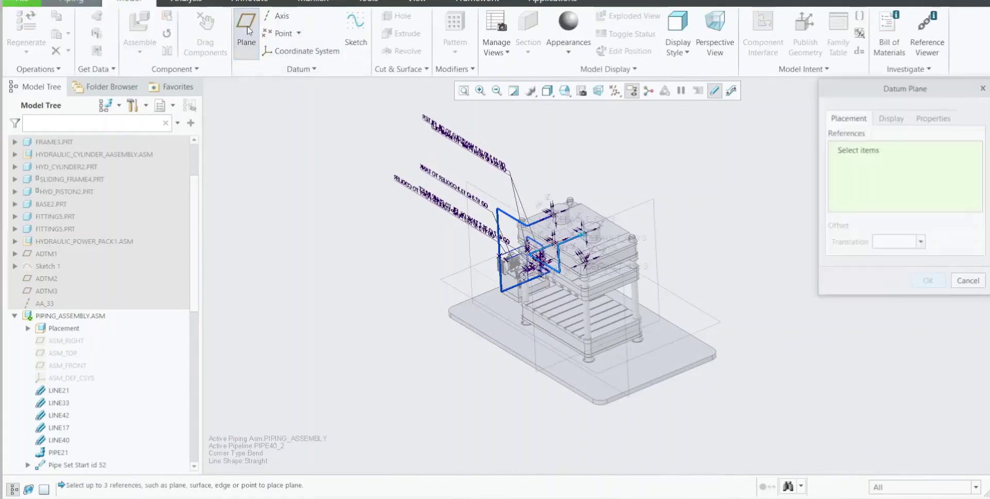
scroll(667, 295, down, 3)
middle_drag(661, 265, 675, 293)
middle_drag(673, 254, 678, 272)
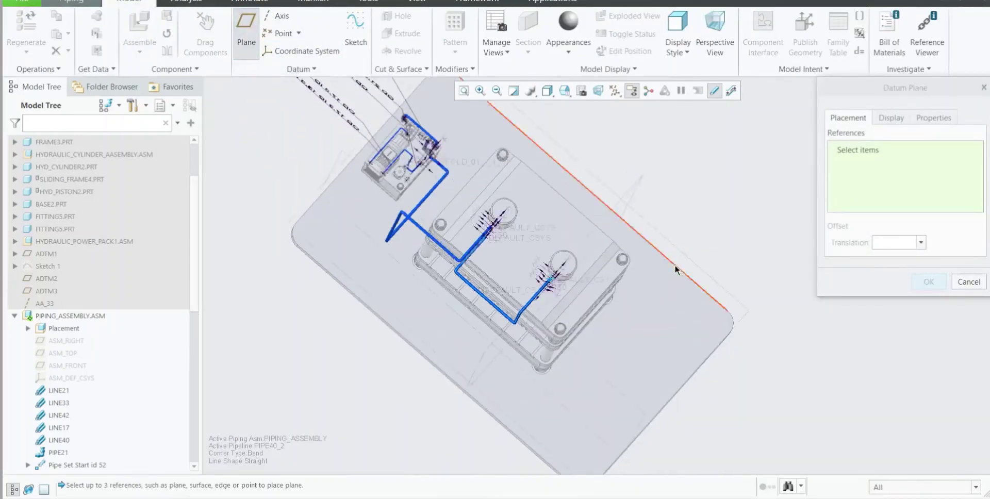
click(635, 190)
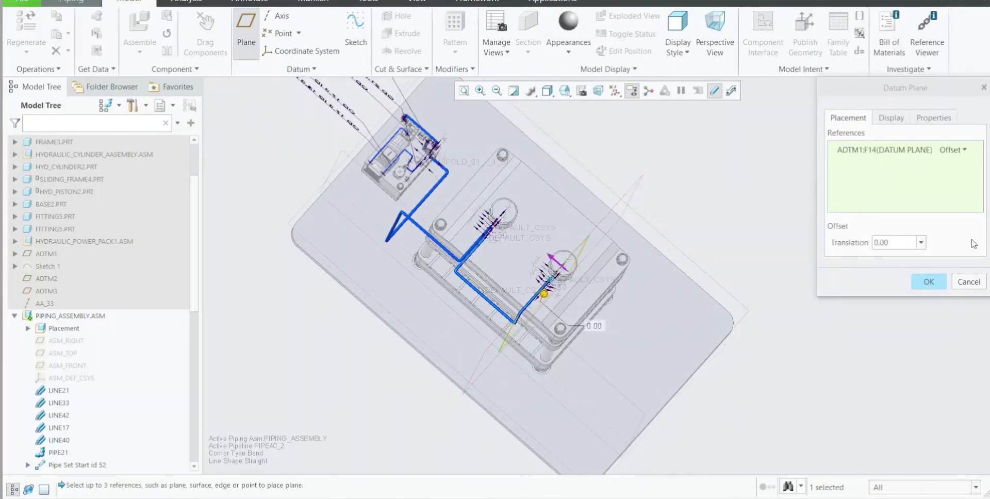
click(928, 281)
key(ctrl+d)
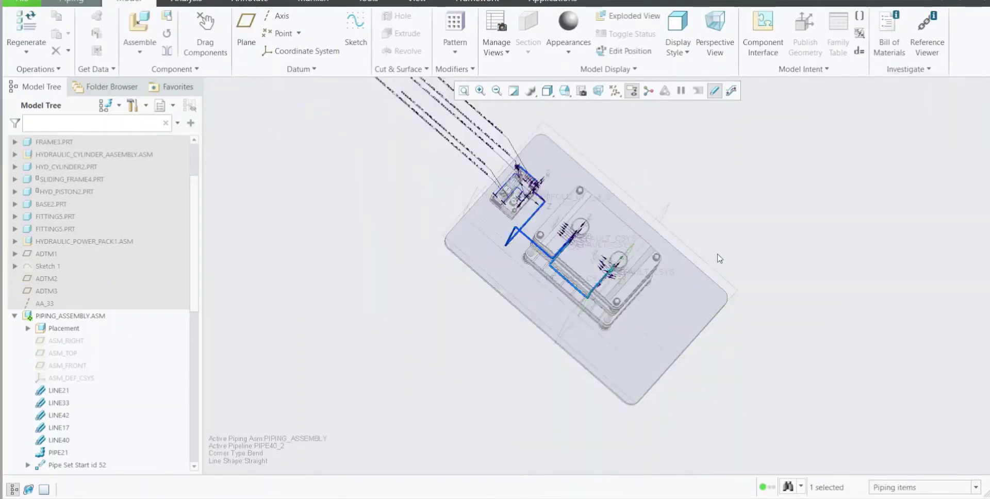
click(710, 202)
Highlight Sketch 1 to check its path between the press fittings
scroll(711, 203, up, 4)
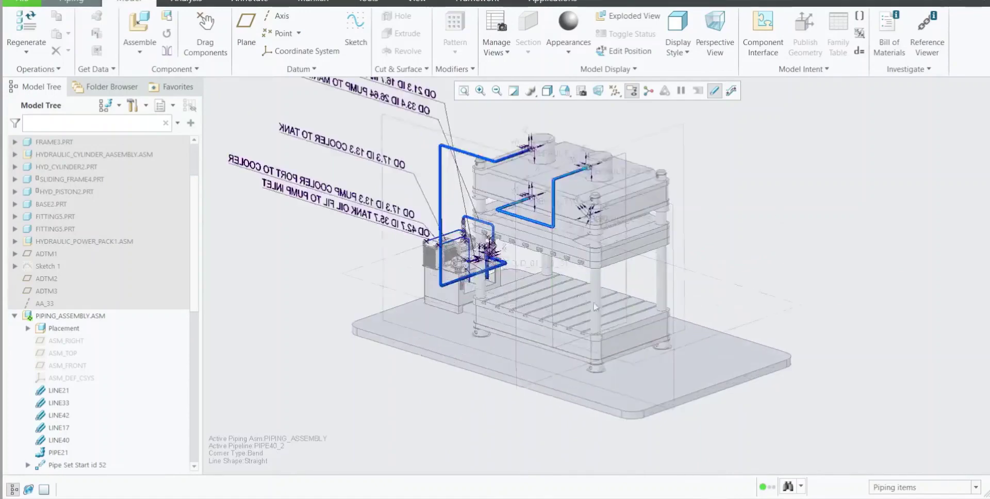
scroll(558, 306, up, 3)
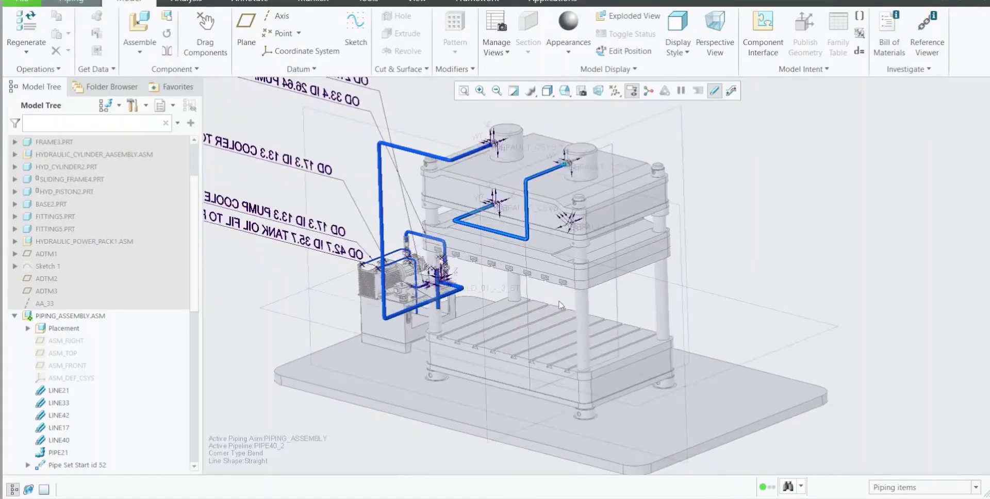
click(47, 266)
scroll(650, 346, down, 2)
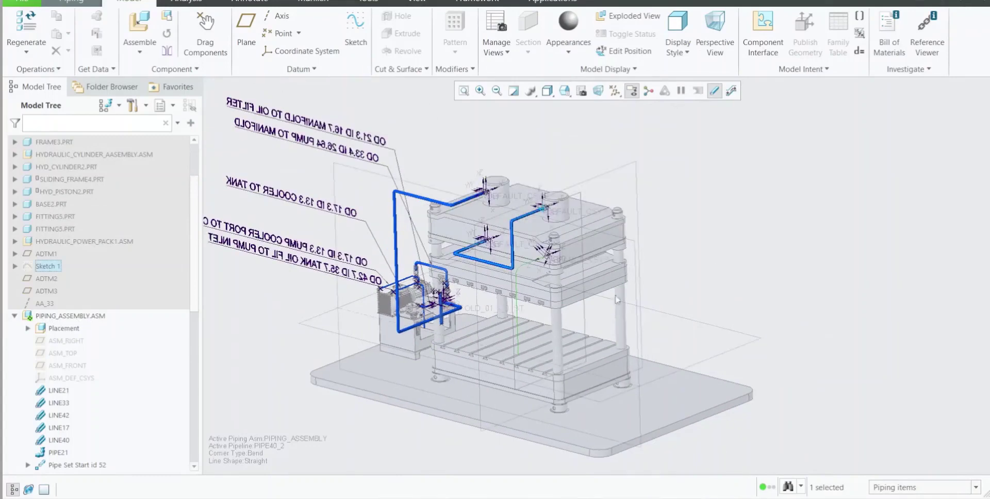
scroll(617, 299, up, 2)
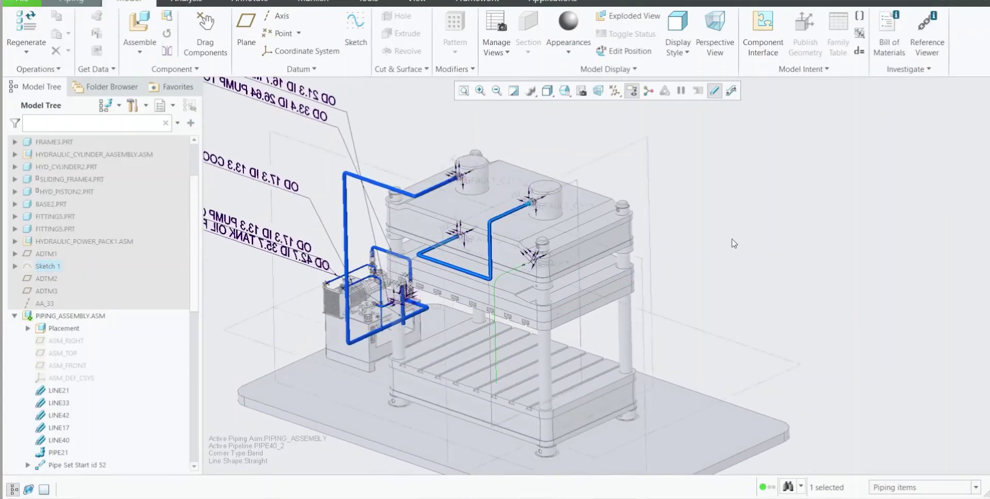
Create a datum plane with 0.00 offset from ADTM3, and another one based on the horizontal datum plane through the press
click(245, 31)
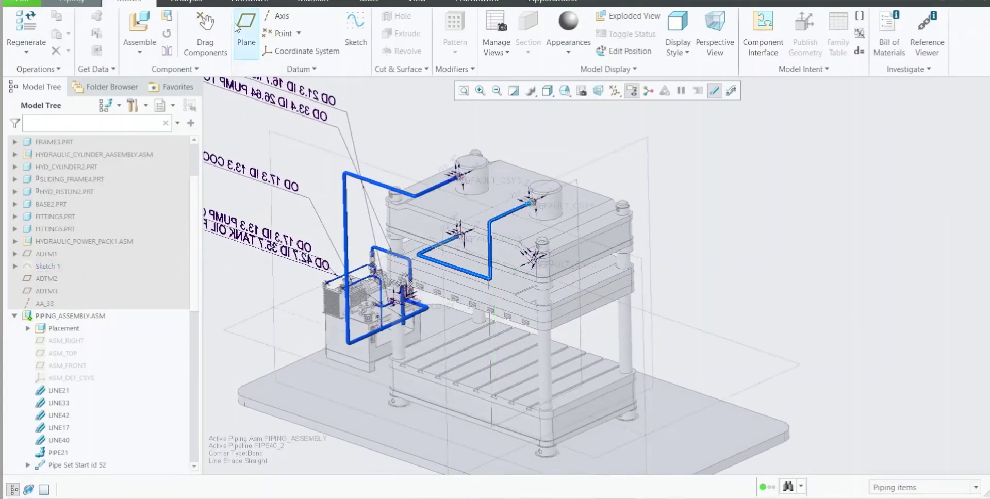
scroll(654, 206, down, 2)
middle_drag(654, 207, 710, 259)
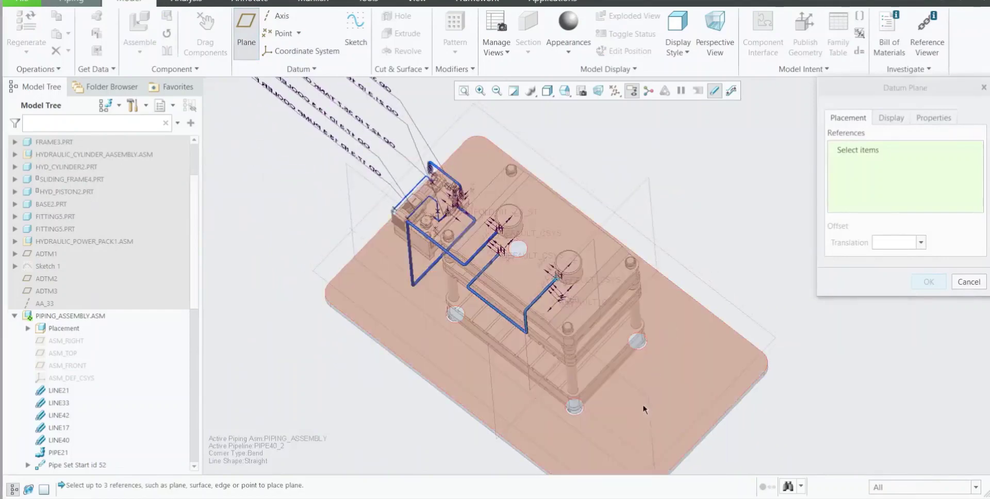
middle_drag(643, 409, 685, 473)
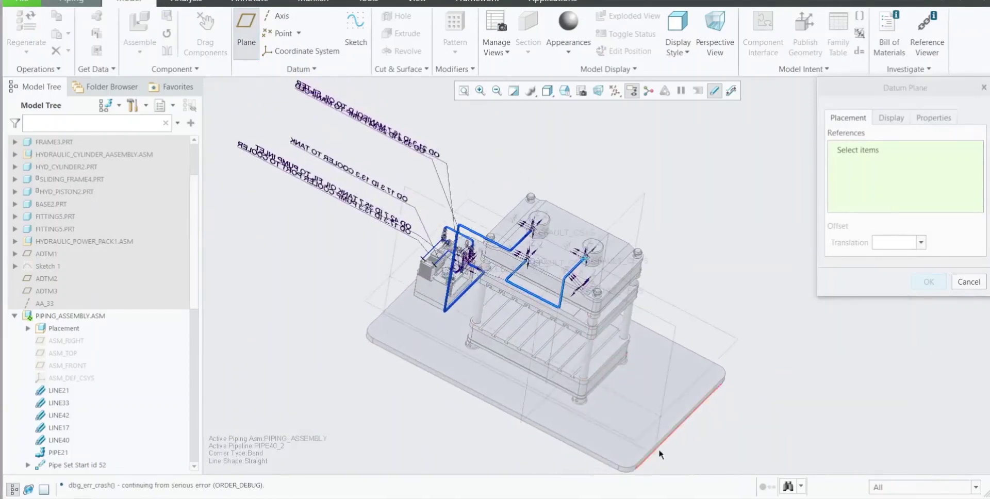
click(666, 386)
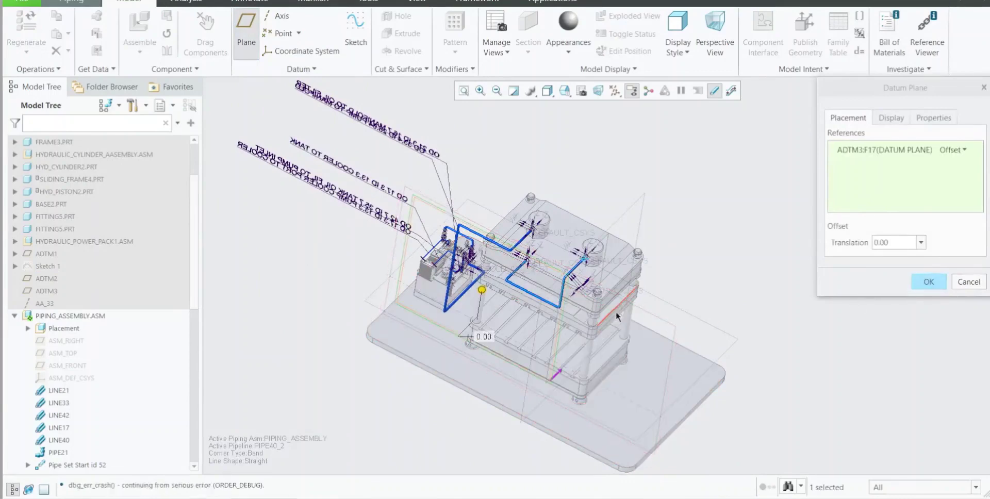
middle_drag(717, 326, 616, 292)
click(928, 282)
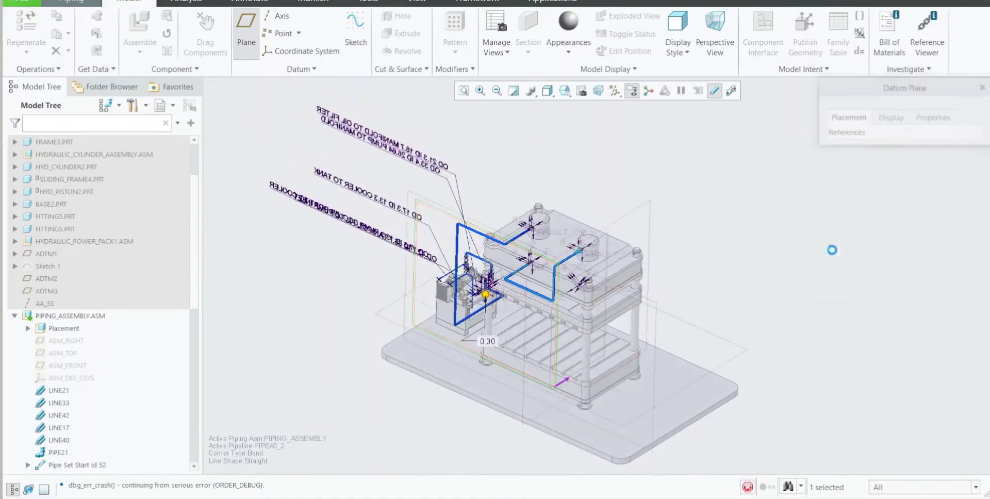
click(731, 358)
click(922, 282)
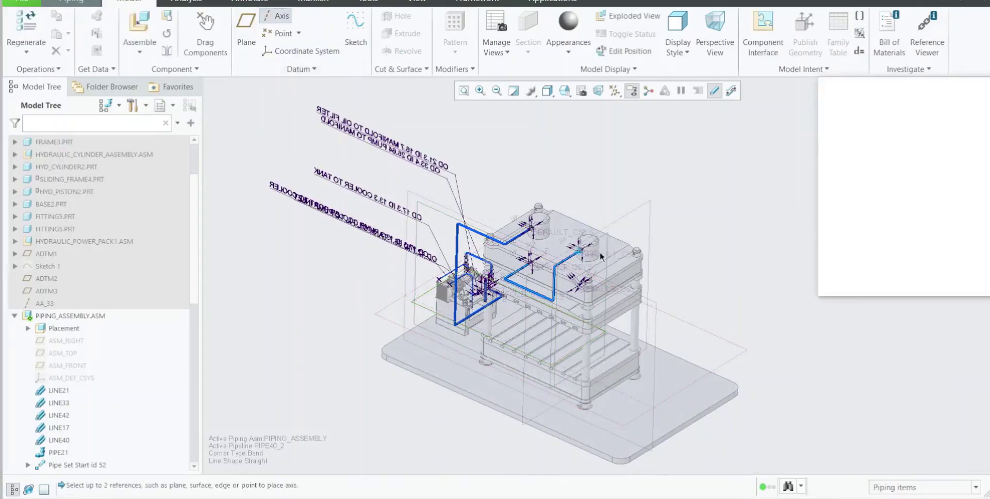
Create a datum axis through the intersection of datum planes ADTM4 and ADTM5
scroll(600, 253, up, 1)
scroll(677, 334, down, 2)
scroll(609, 301, up, 1)
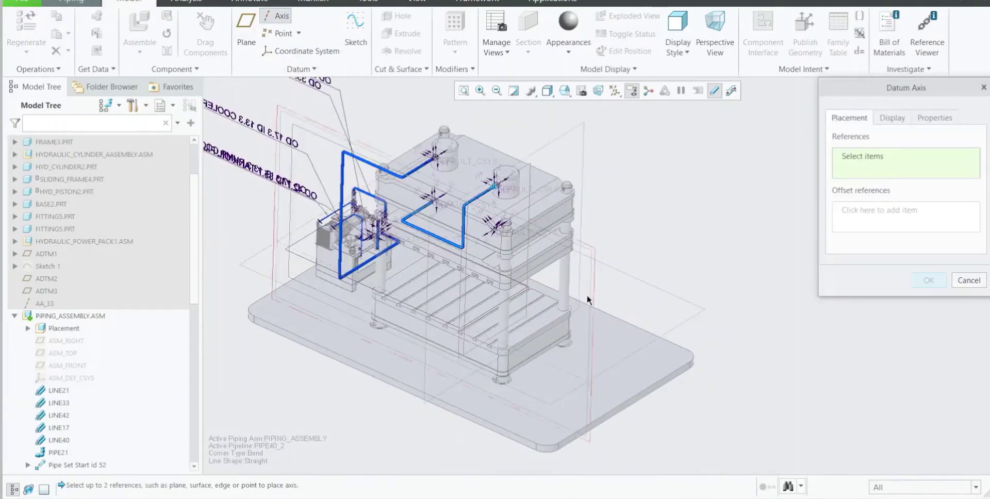
middle_drag(572, 361, 503, 368)
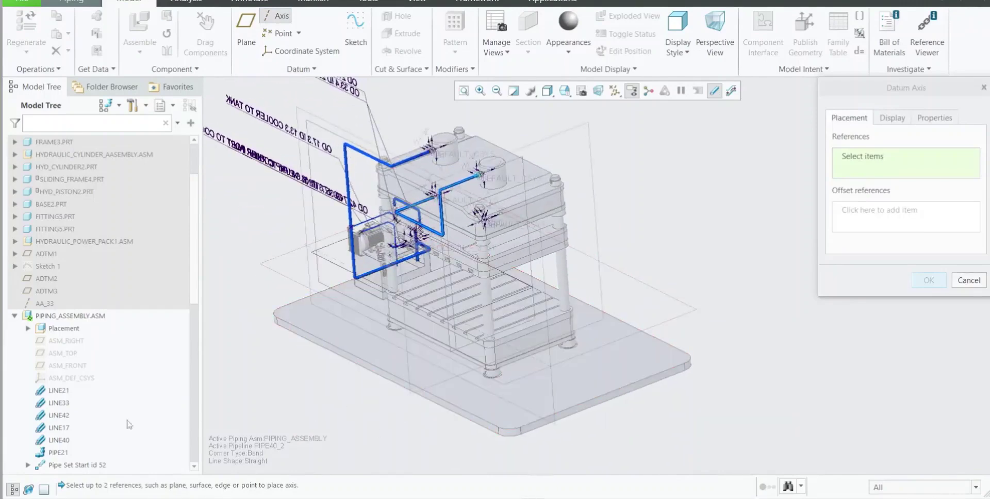
scroll(129, 424, down, 10)
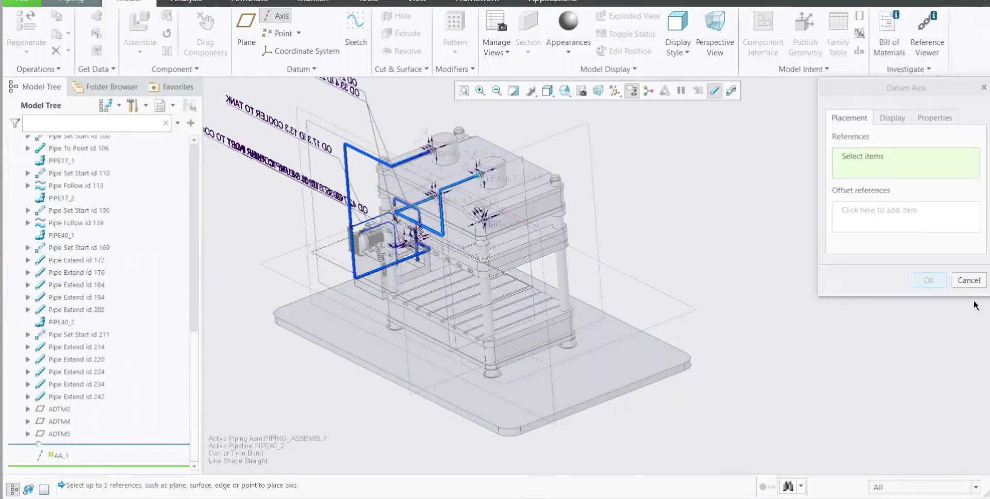
click(59, 421)
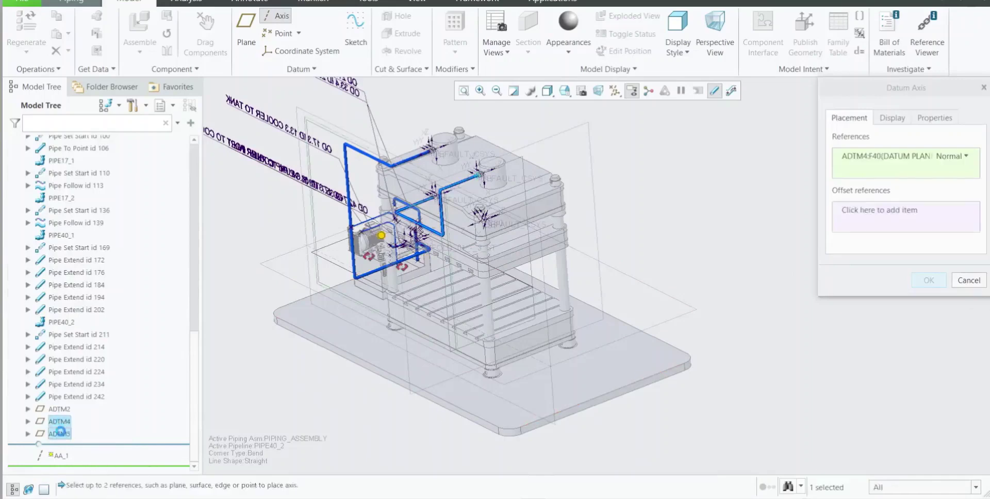
ctrl+click(62, 434)
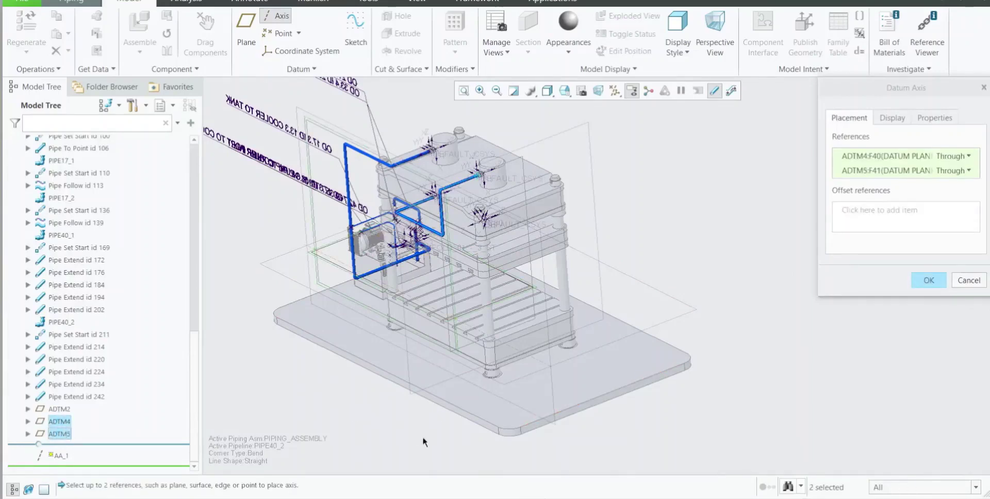
scroll(432, 305, down, 3)
mouse_move(432, 304)
middle_down()
mouse_move(444, 300)
mouse_move(437, 305)
middle_up()
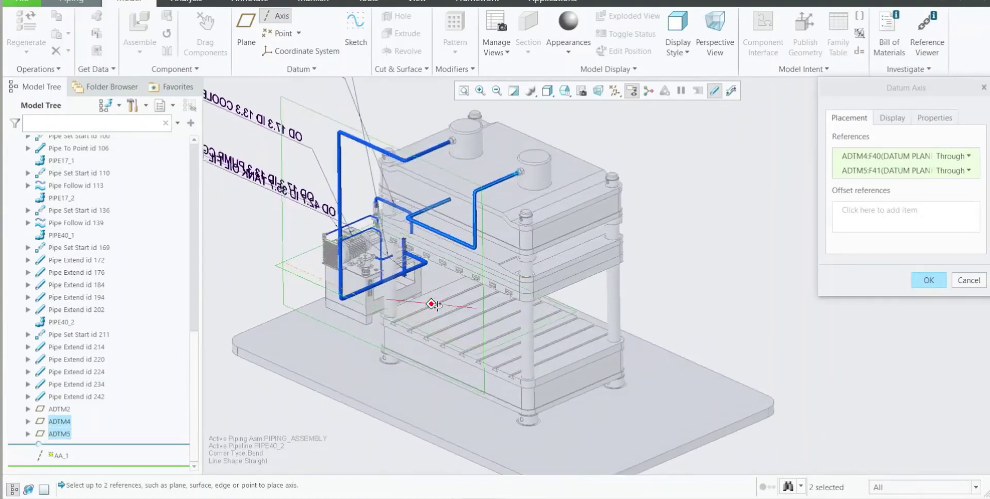
click(928, 280)
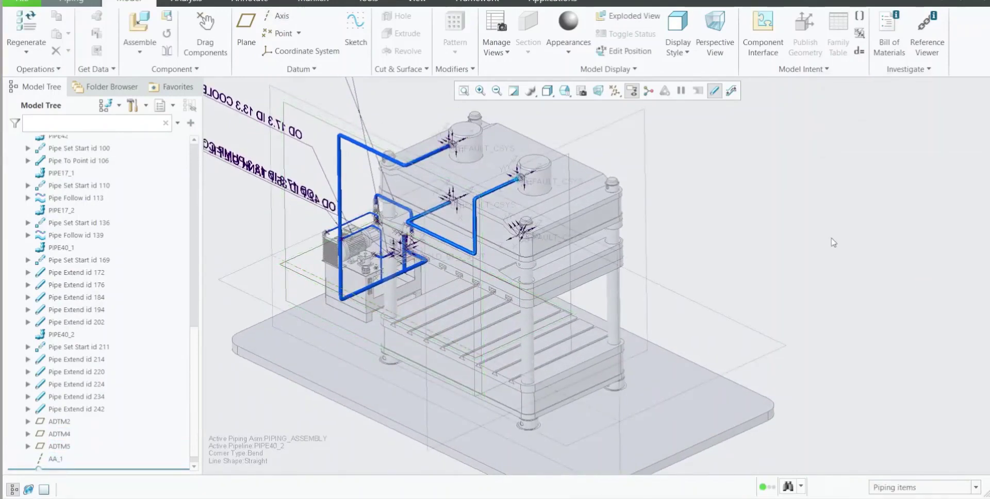
Start a sketch on datum plane ADTM2, with ASM_TOP as the orientation reference facing Right
scroll(758, 233, up, 2)
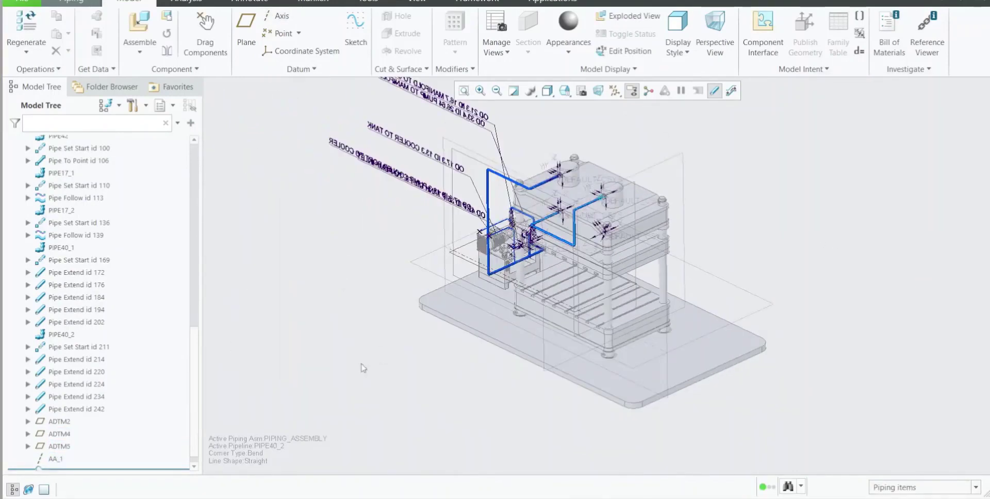
click(355, 31)
scroll(704, 194, down, 2)
scroll(694, 187, down, 2)
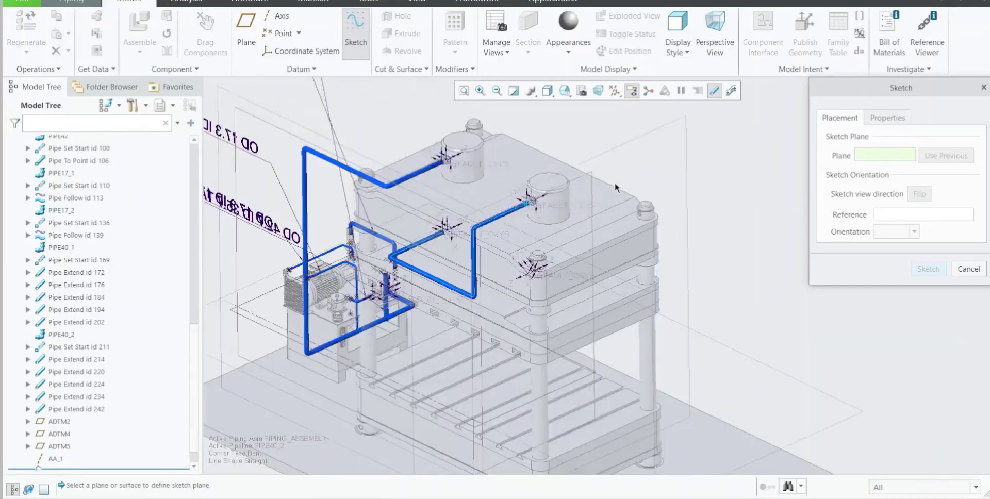
click(592, 177)
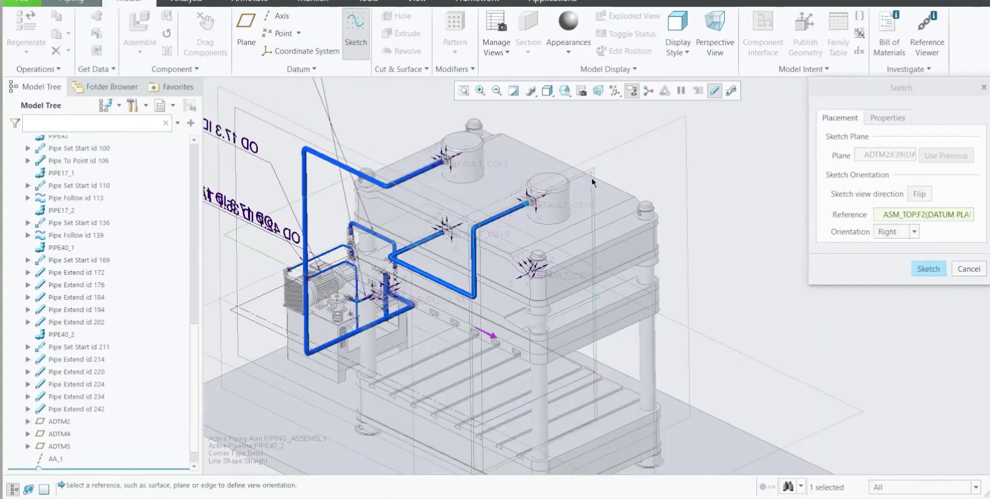
click(931, 272)
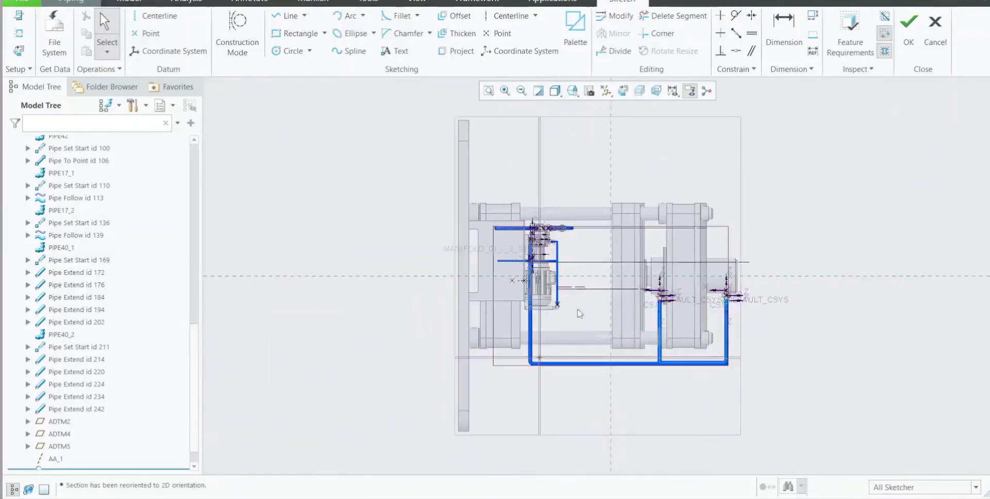
Flip the sketch's section orientation so that the sketch plane is viewed from its opposite side
scroll(665, 320, down, 5)
scroll(665, 319, up, 2)
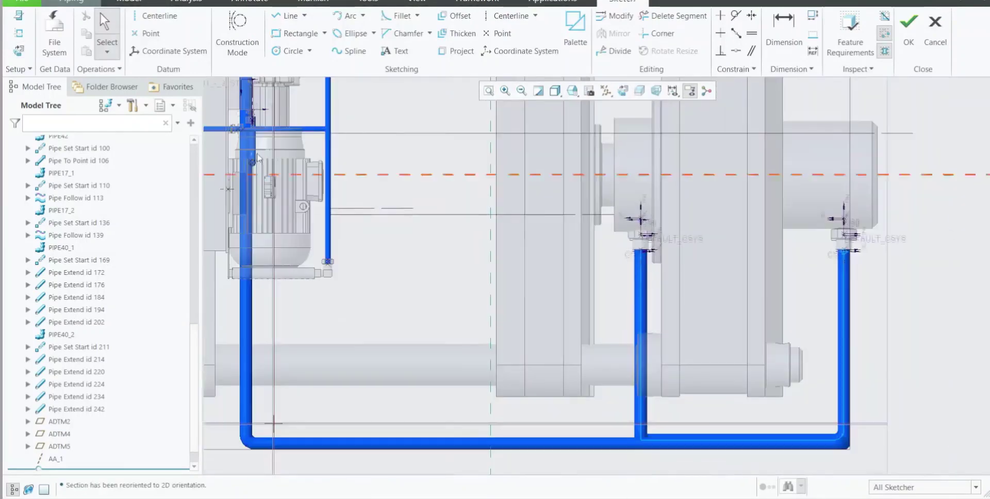
click(29, 69)
mouse_move(66, 86)
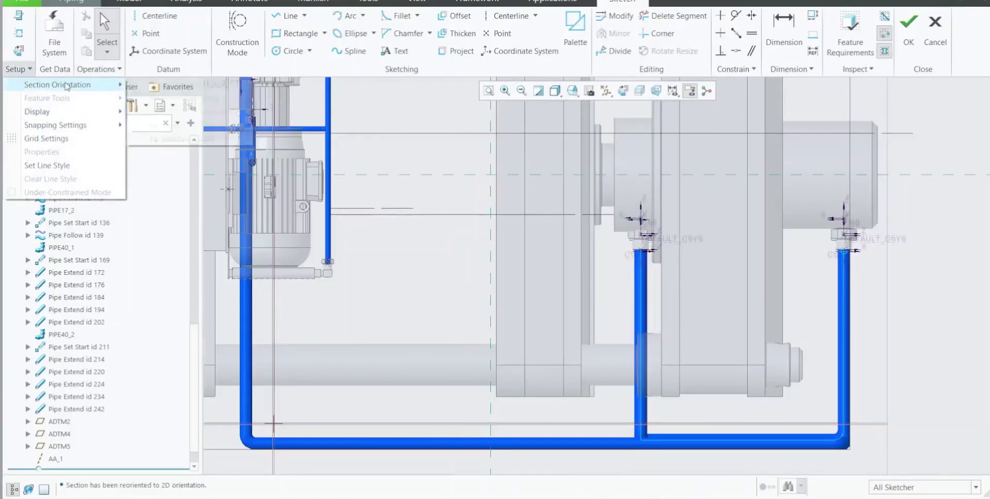
click(180, 138)
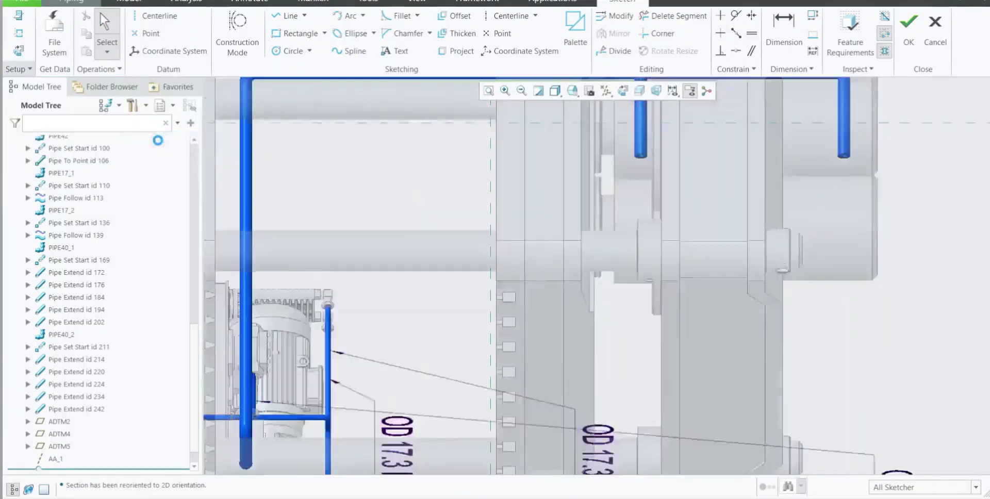
scroll(556, 299, up, 5)
scroll(585, 239, down, 3)
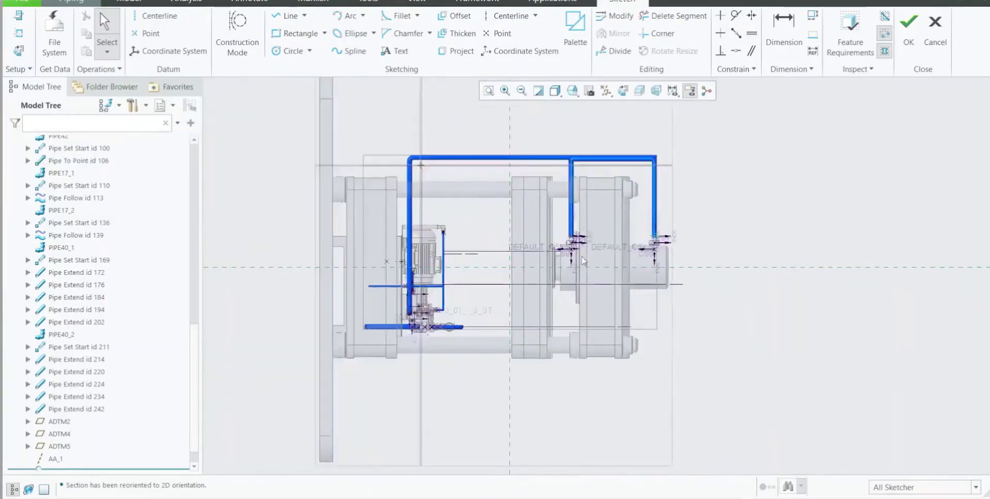
Add the inner cylinder fitting's coordinate system as a sketch reference and return to the sketch view
middle_drag(584, 240, 586, 285)
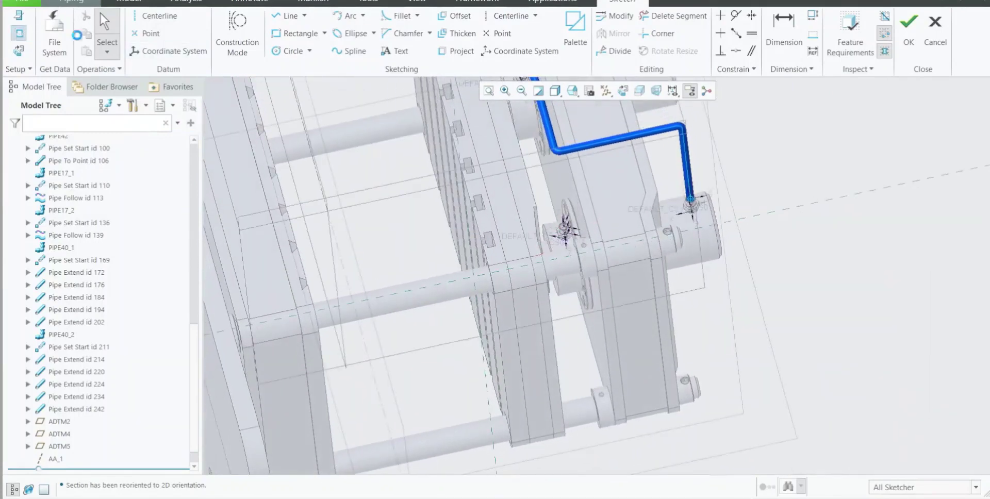
click(19, 33)
scroll(556, 221, down, 8)
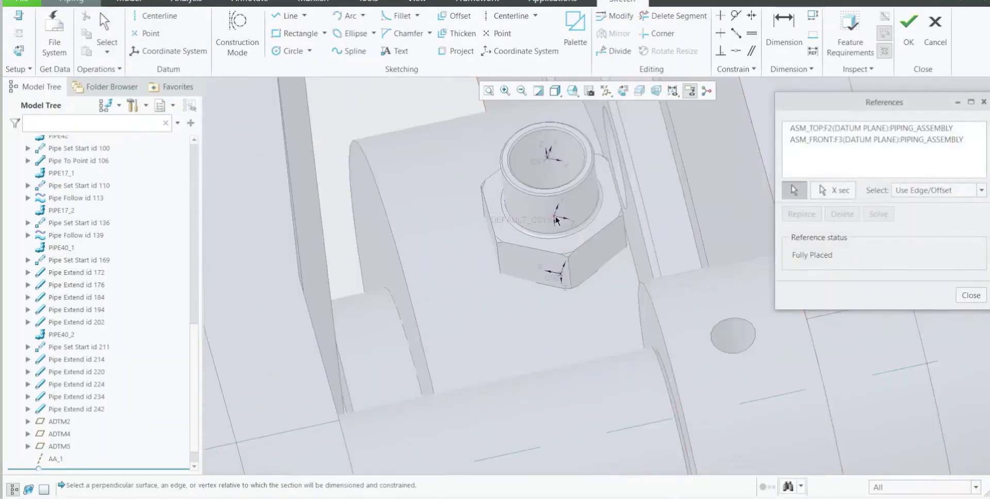
click(555, 217)
click(972, 296)
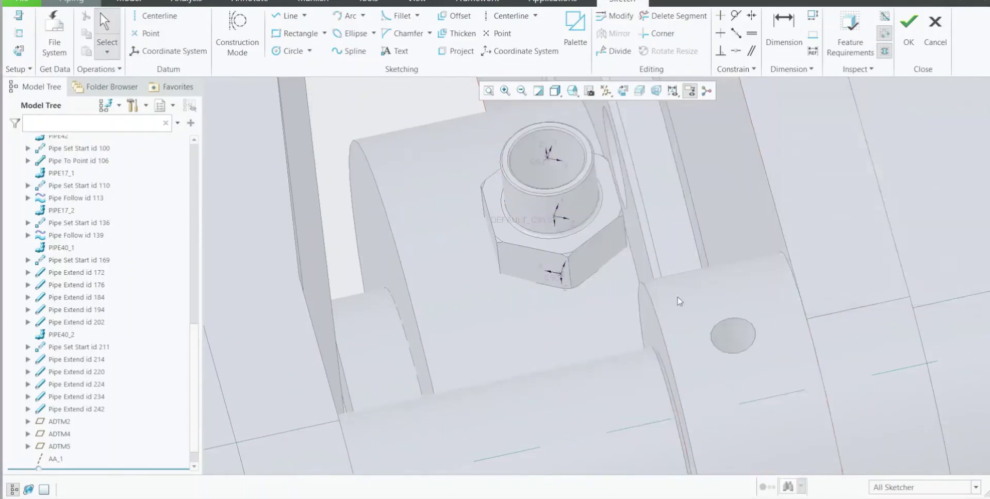
scroll(680, 301, up, 6)
click(630, 93)
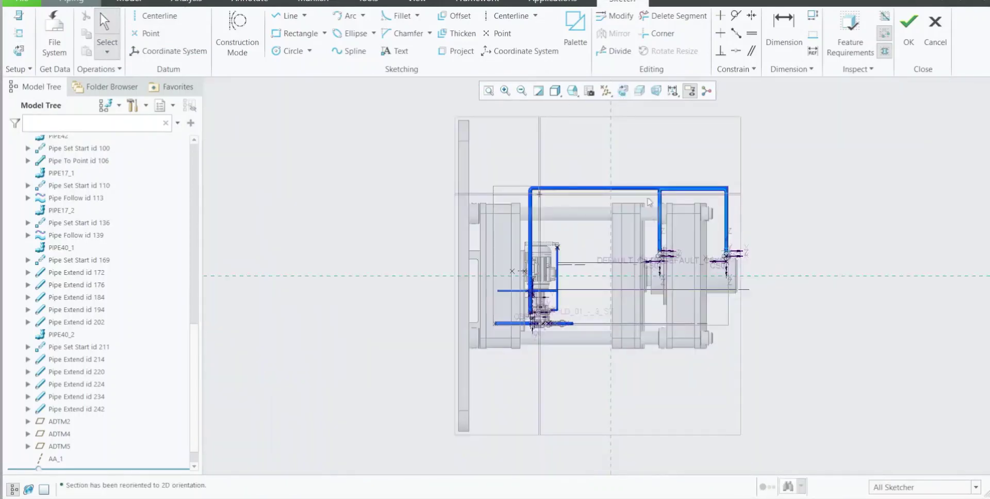
Sketch a vertical line about 822 long from the inner cylinder fitting's coordinate system, extending beyond the blue horizontal pipe
click(286, 15)
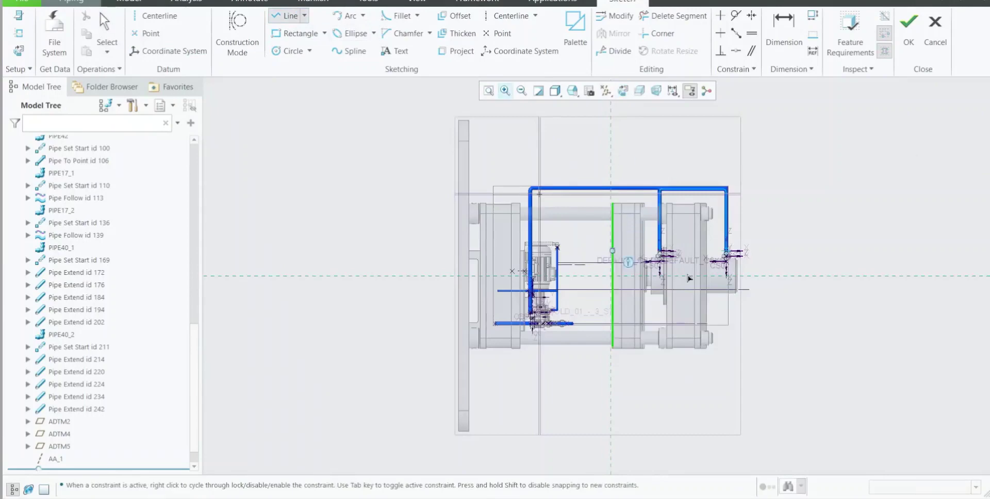
scroll(678, 267, down, 3)
scroll(655, 251, down, 6)
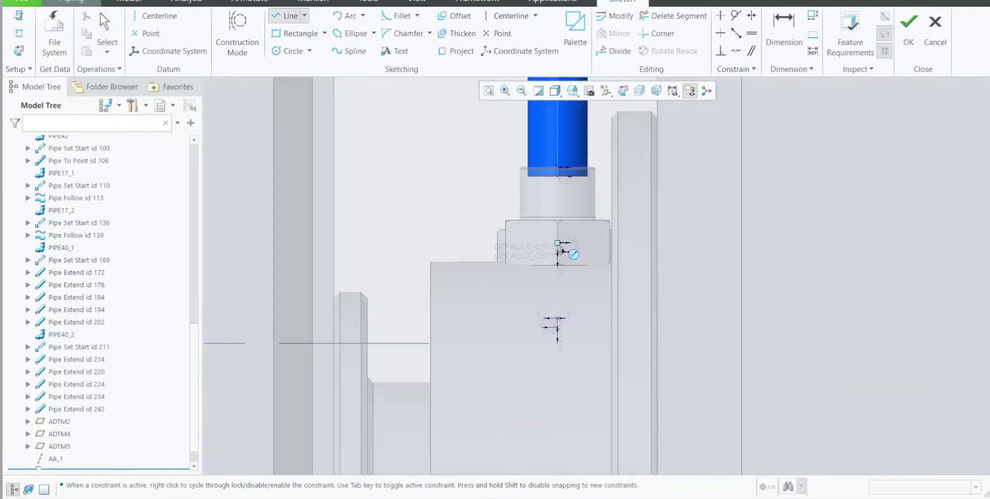
scroll(566, 300, up, 8)
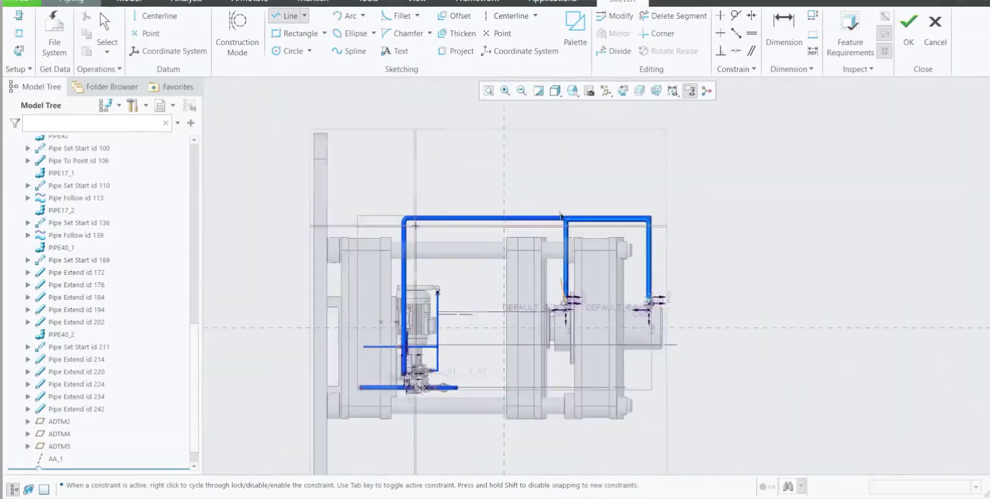
middle_click(588, 180)
middle_click(614, 172)
click(624, 150)
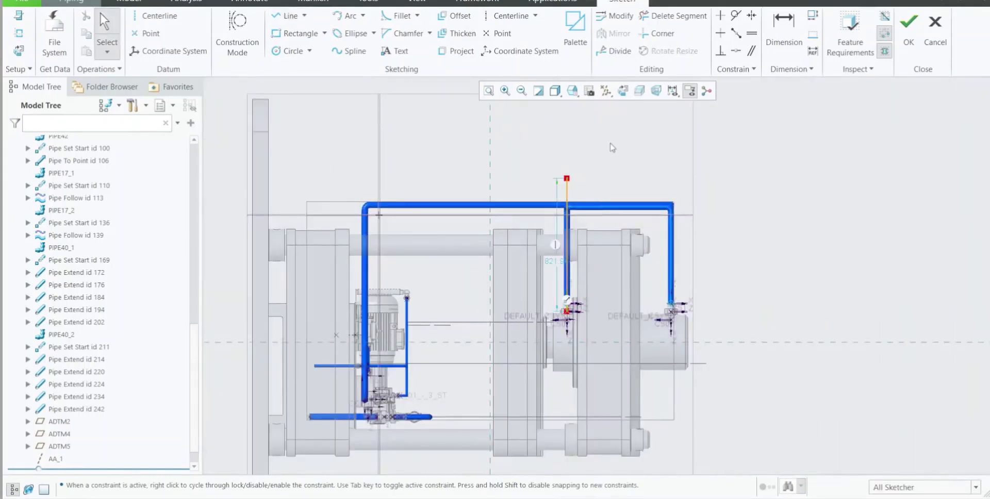
Sketch a horizontal line about 1047 long from the vertical line's free end towards the motor side
click(287, 16)
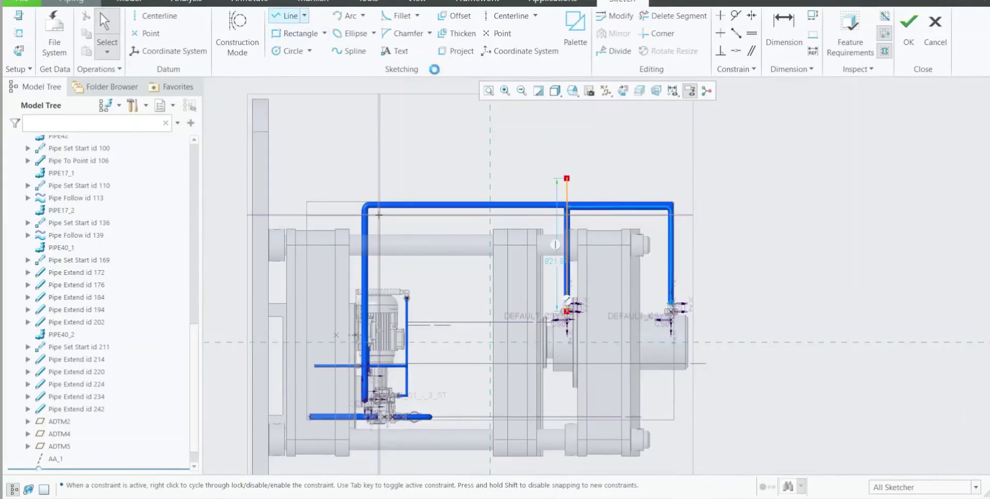
click(566, 178)
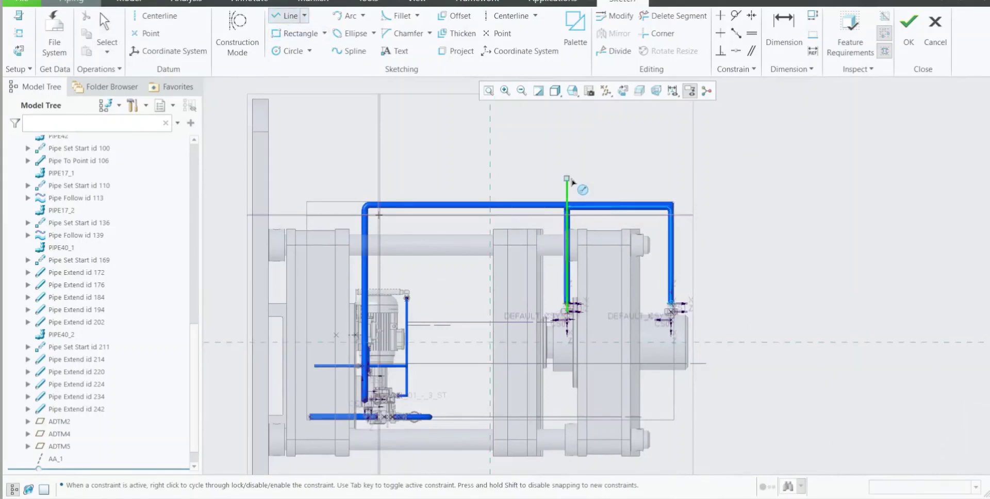
click(397, 178)
middle_click(587, 188)
middle_click(613, 155)
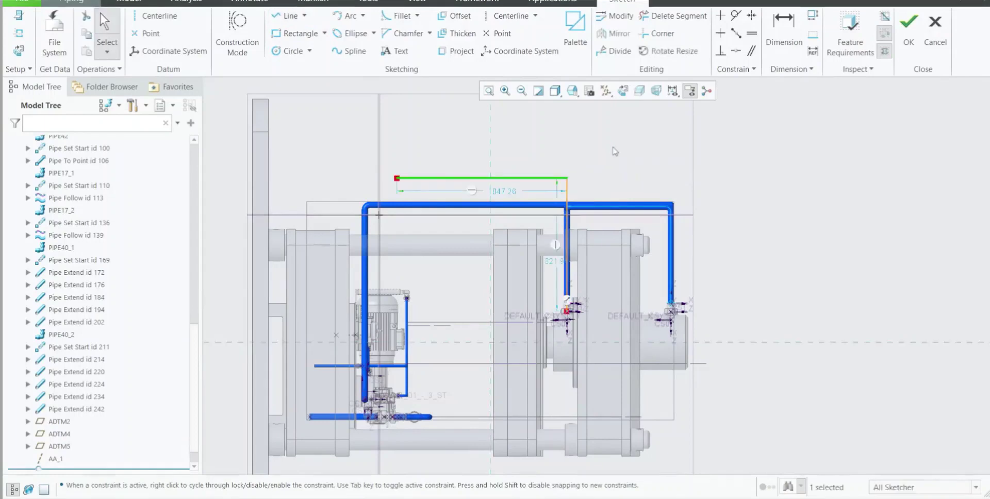
click(619, 155)
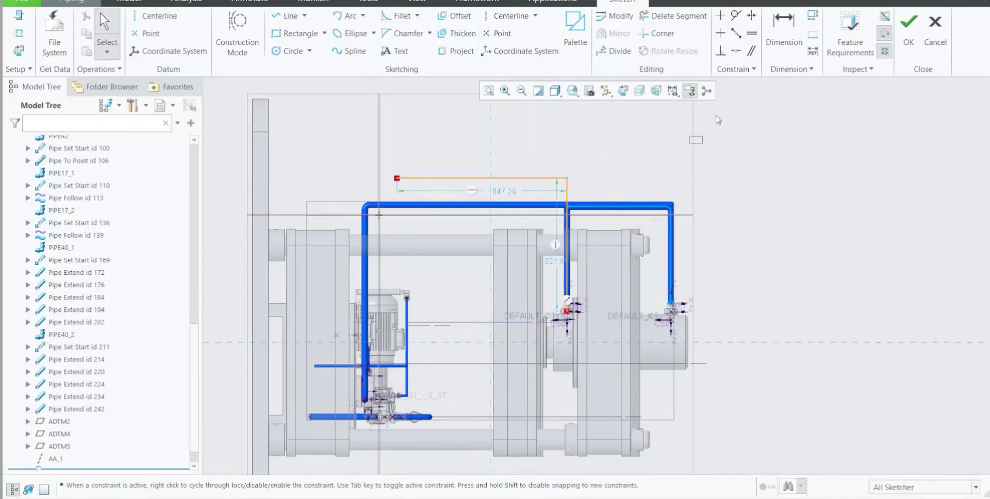
Make the horizontal sketch line coincident with the horizontal datum plane just below the blue pipe
scroll(450, 214, down, 3)
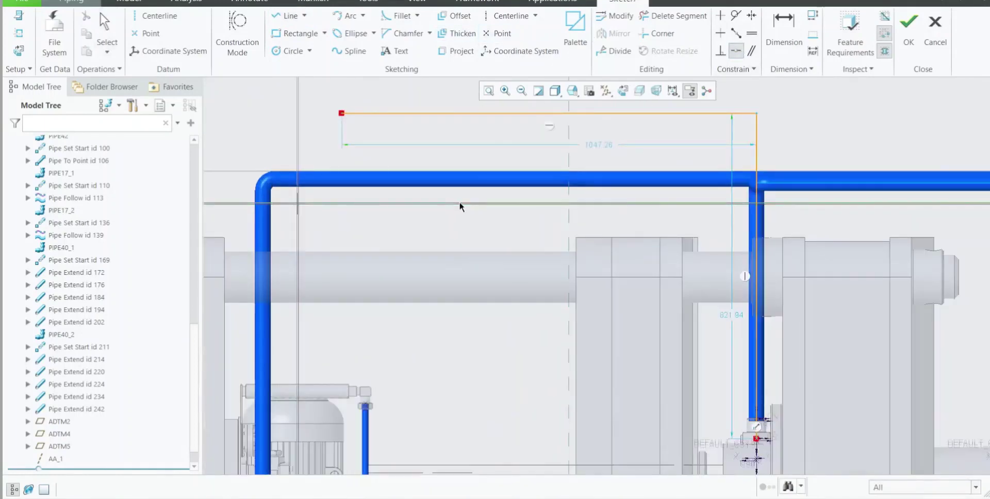
click(459, 203)
click(474, 113)
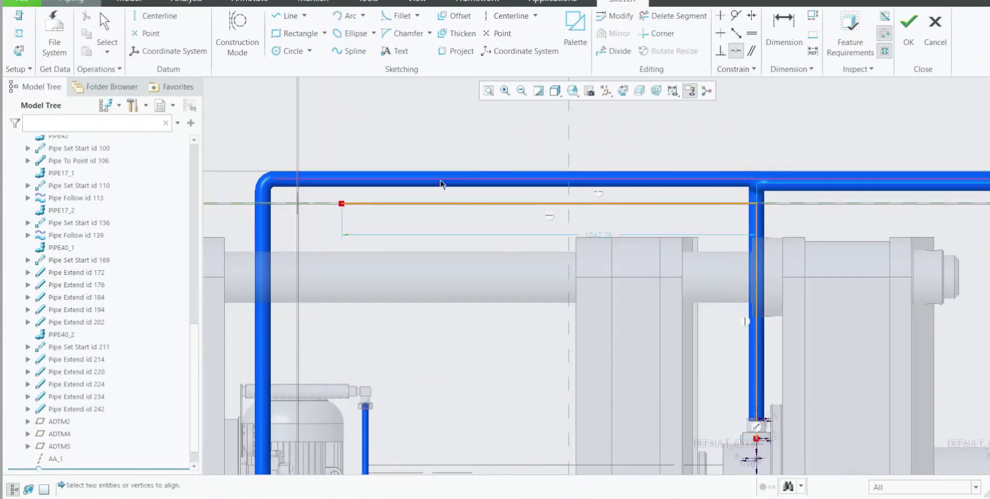
scroll(441, 183, up, 3)
middle_click(827, 245)
scroll(645, 236, up, 2)
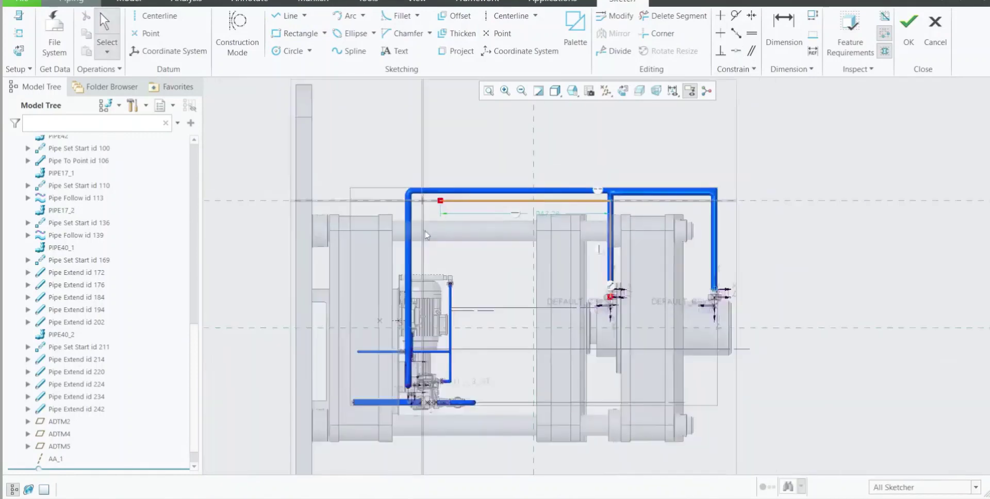
Make the horizontal line's free endpoint coincident with the vertical datum plane near the motor
scroll(423, 201, down, 6)
scroll(444, 207, up, 3)
scroll(436, 216, down, 3)
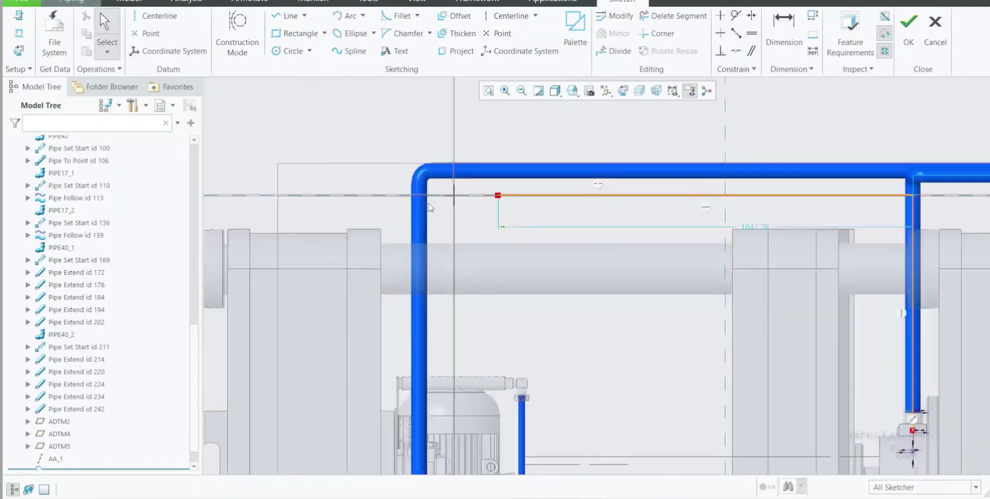
click(736, 51)
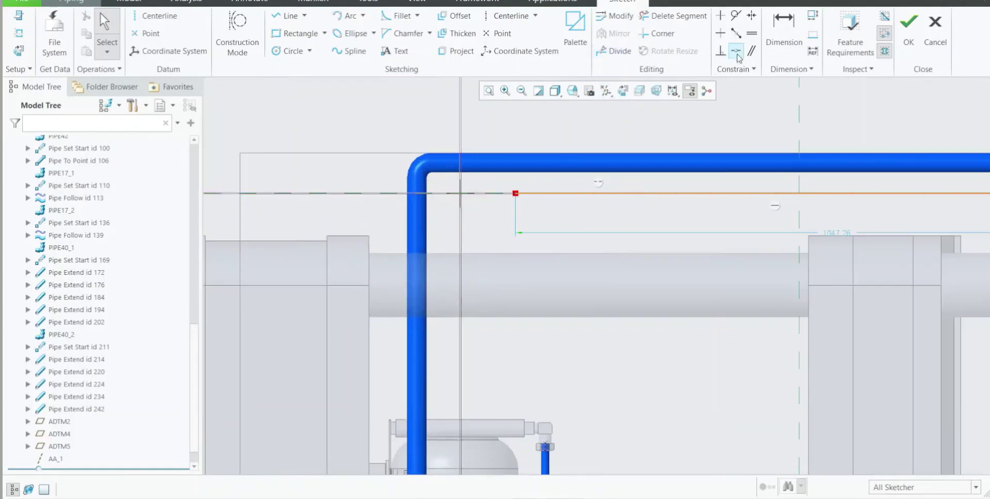
click(460, 211)
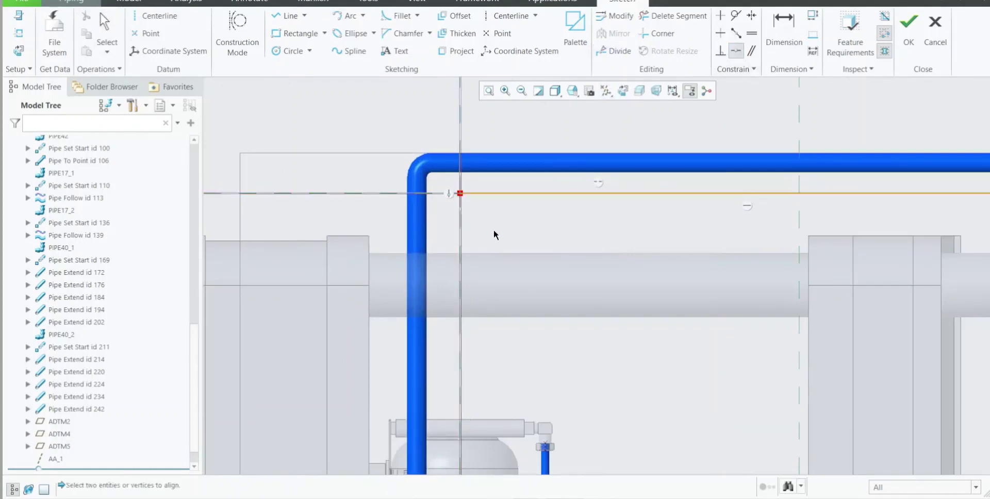
middle_click(494, 230)
Fillet the corner between the horizontal and vertical sketch lines
scroll(464, 227, up, 5)
scroll(637, 216, down, 6)
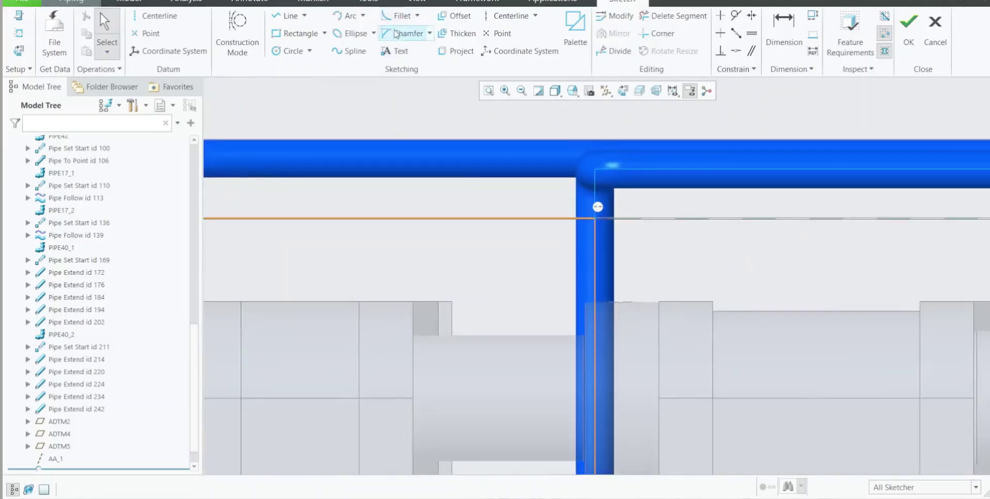
click(400, 16)
scroll(566, 221, down, 2)
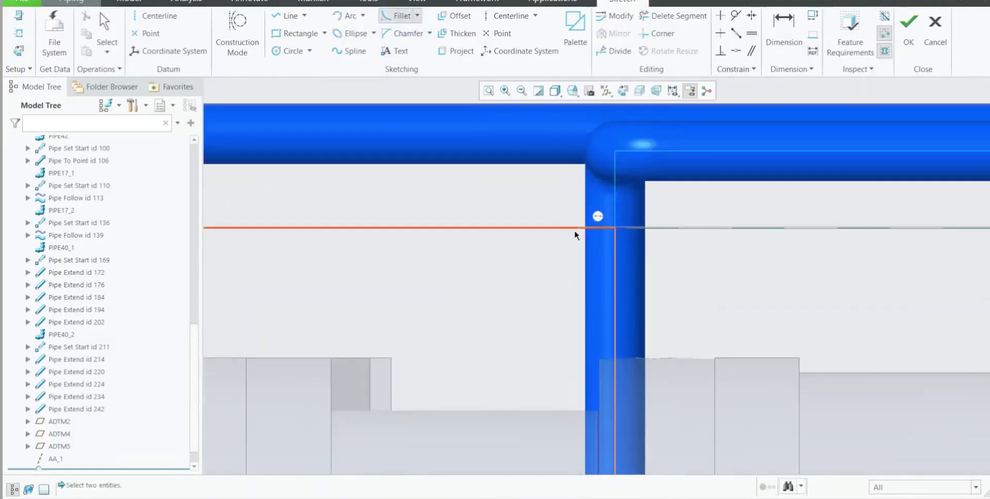
click(615, 267)
middle_click(536, 299)
Try radii of 30 and 60 for the sketch corner fillet
double_click(696, 204)
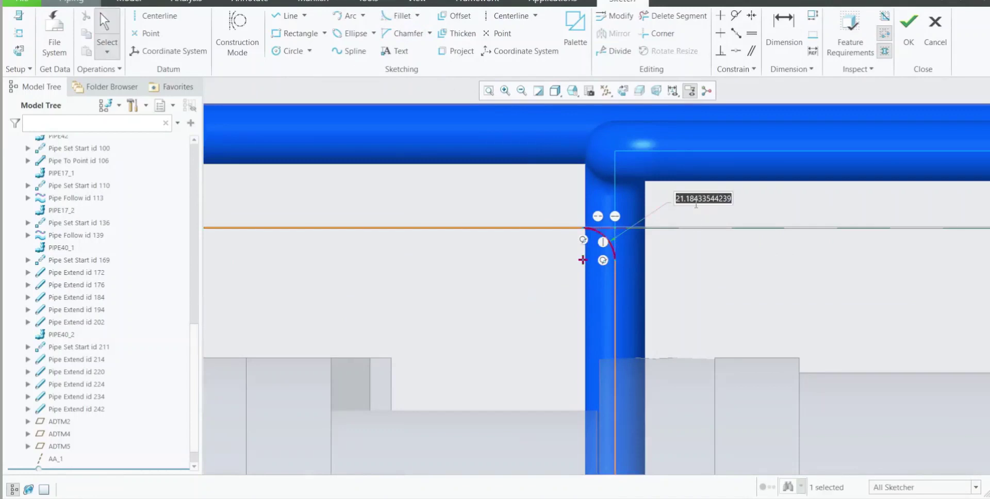
text(30)
key(Return)
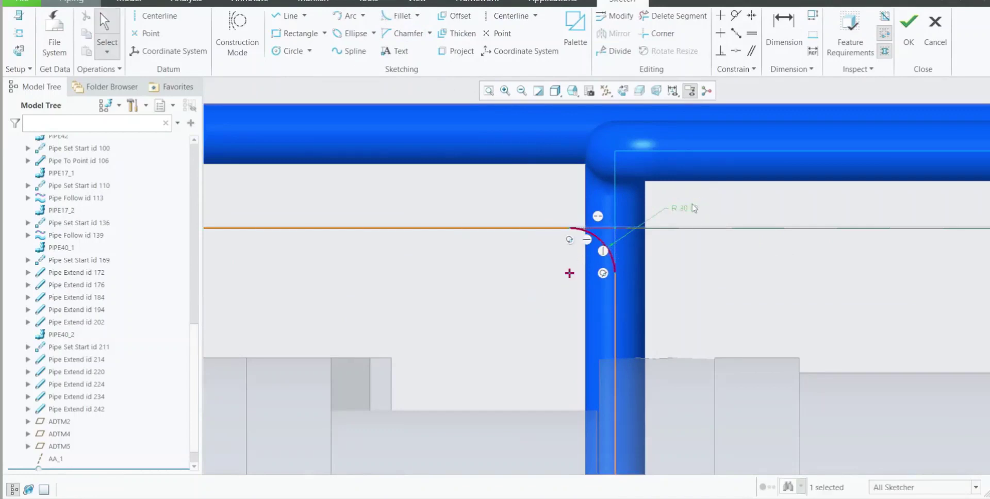
double_click(690, 209)
key(Return)
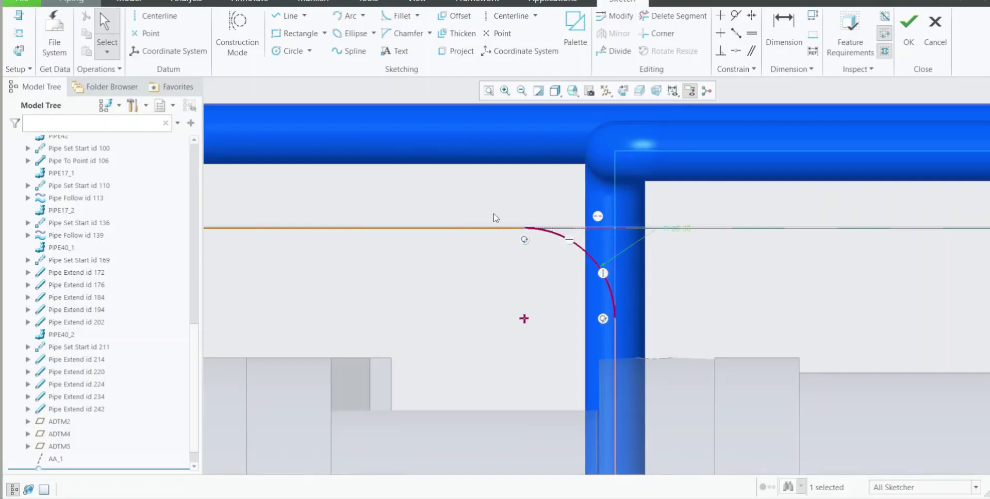
Set the corner fillet's radius to 100 and finish the guide sketch
scroll(494, 213, up, 7)
scroll(539, 223, down, 4)
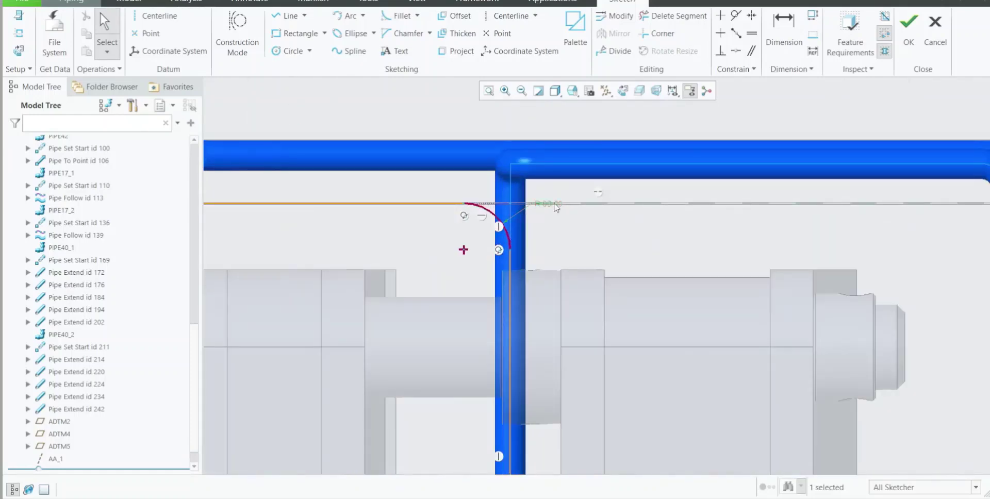
double_click(546, 205)
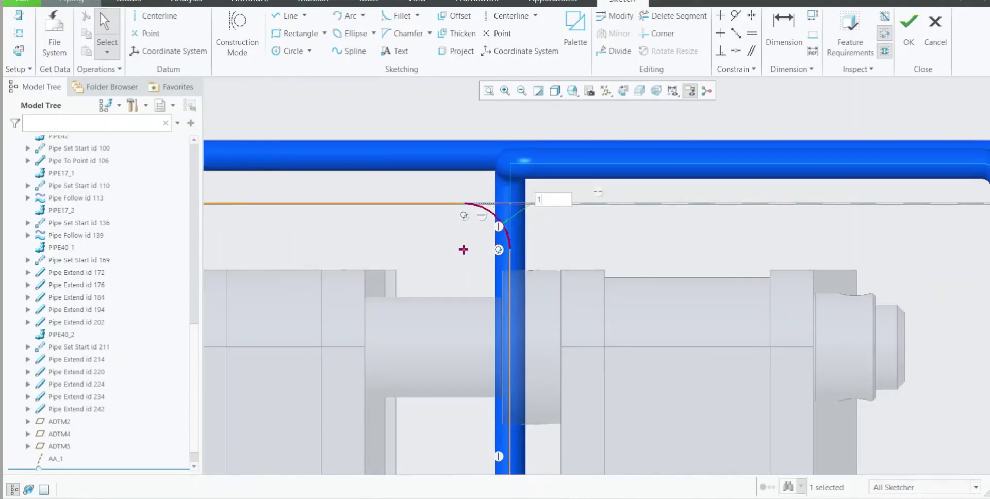
key(Return)
scroll(548, 207, up, 5)
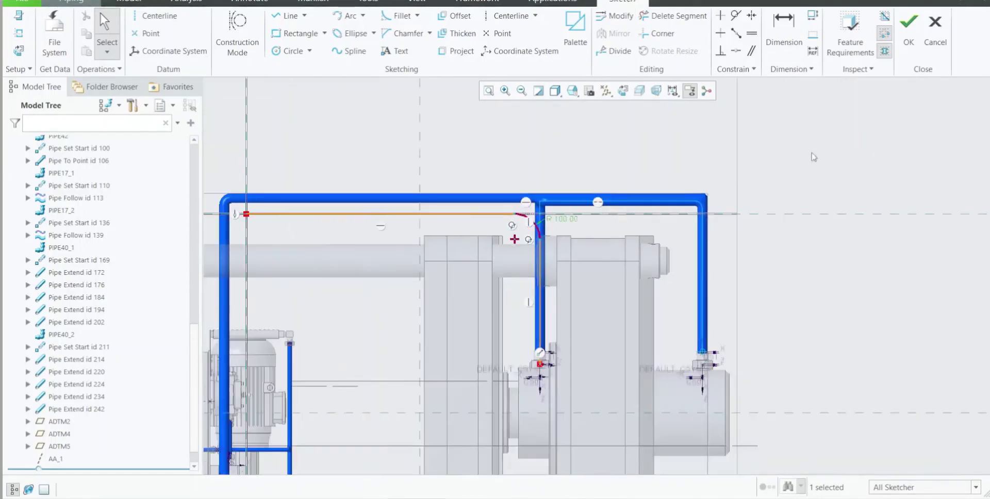
click(910, 44)
scroll(867, 164, up, 5)
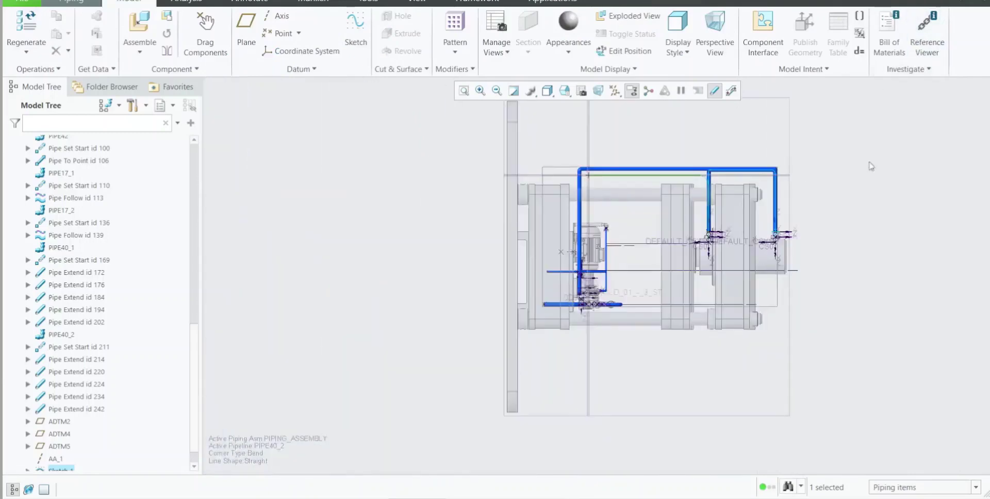
Create a new pipeline named PIPE40_3 that uses the LINE40 line stock
mouse_move(867, 164)
middle_down()
mouse_move(766, 236)
mouse_move(746, 287)
mouse_move(717, 250)
mouse_move(439, 314)
middle_up()
scroll(547, 245, down, 8)
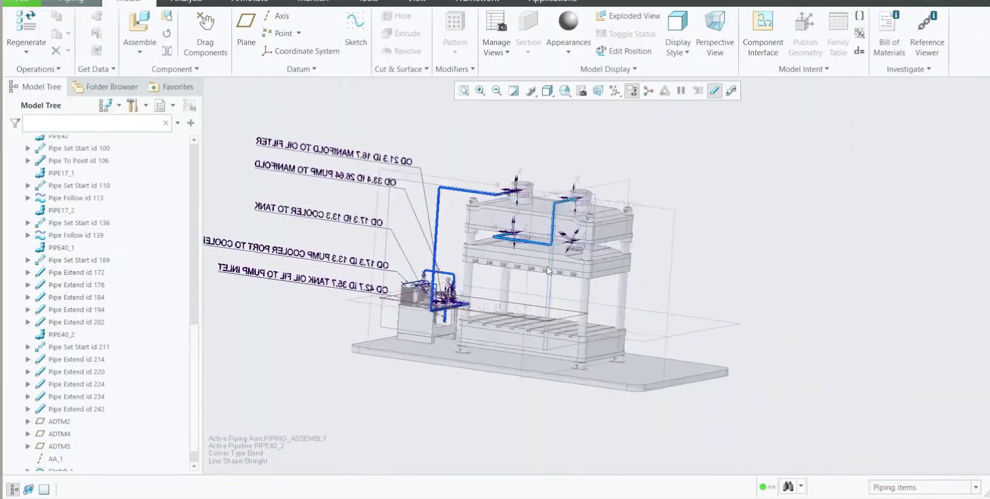
scroll(548, 246, up, 8)
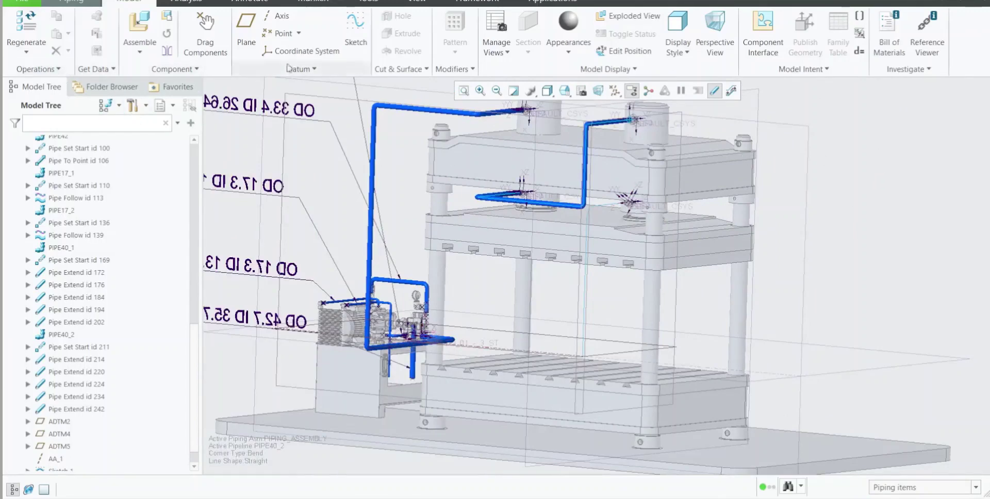
click(76, 3)
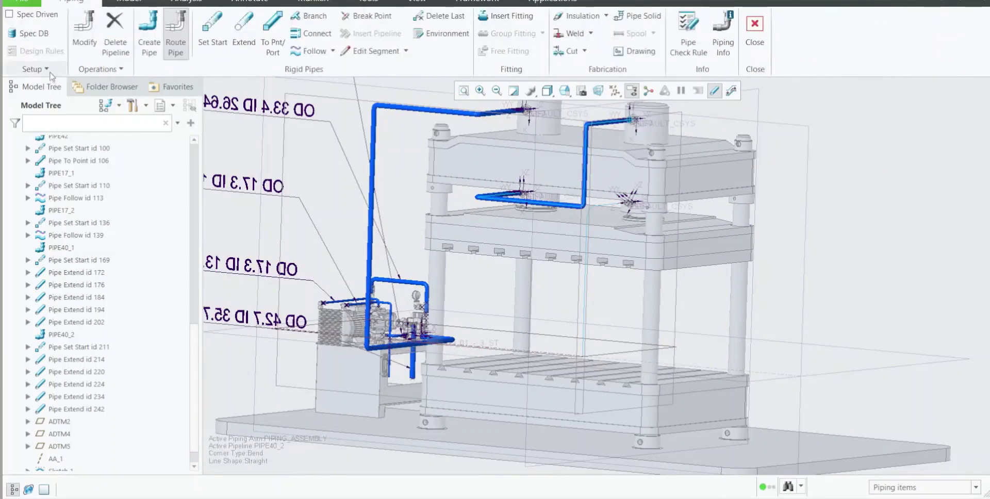
click(147, 42)
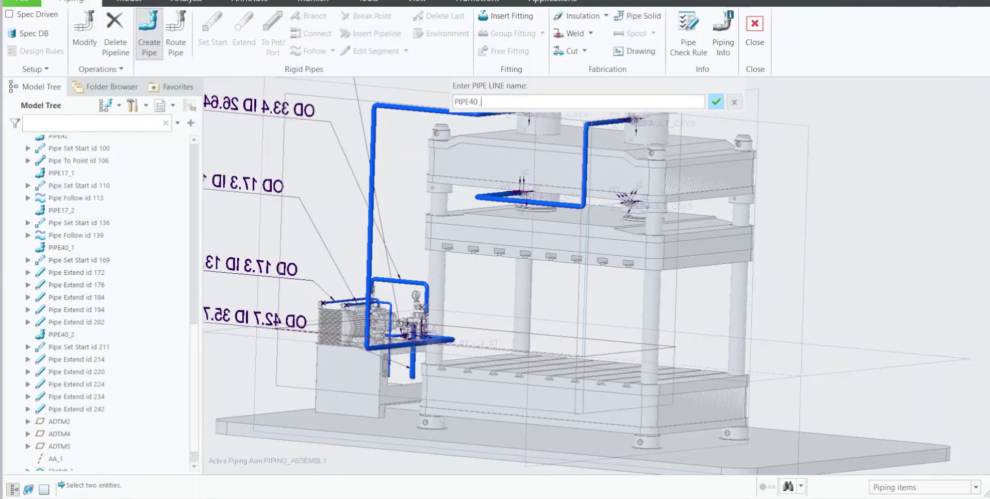
key(Return)
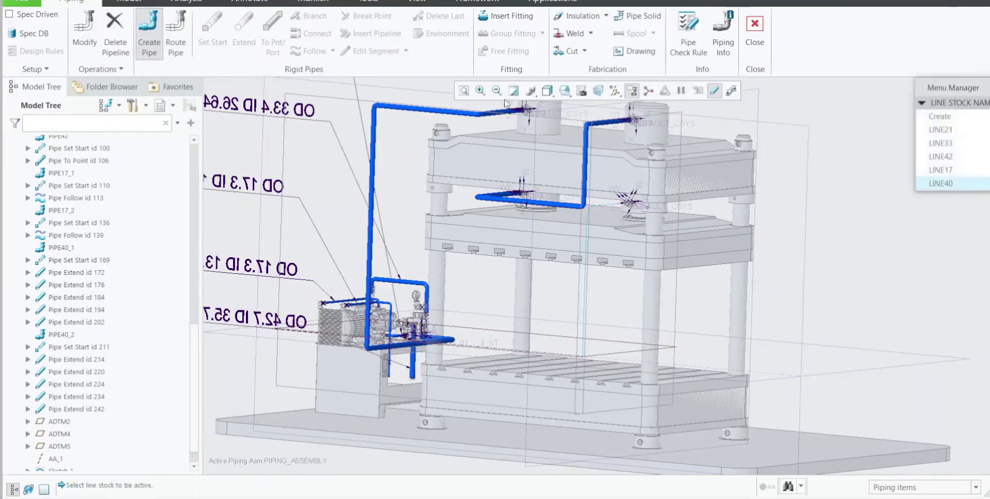
click(941, 183)
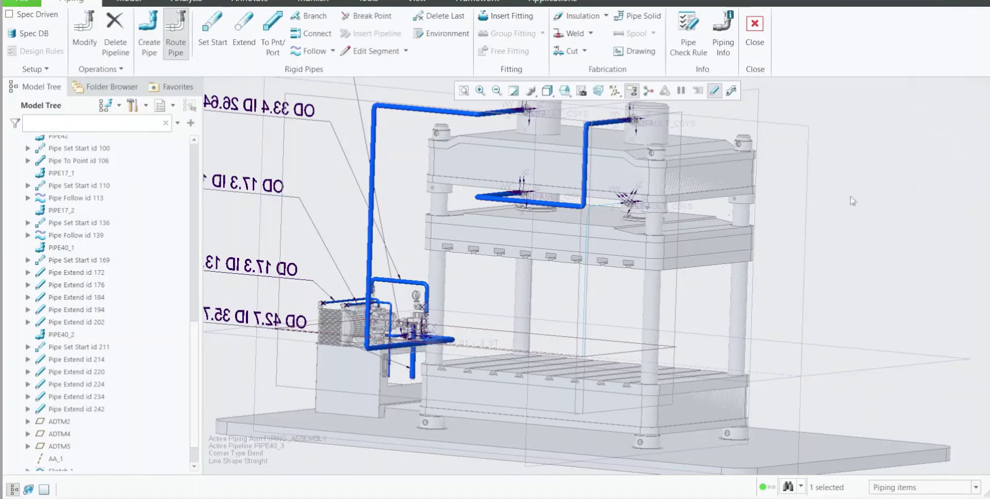
Set the start of pipeline PIPE40_3 at the DEFAULT_CSYS coordinate system of the lower cylinder fitting
scroll(852, 201, down, 1)
click(212, 31)
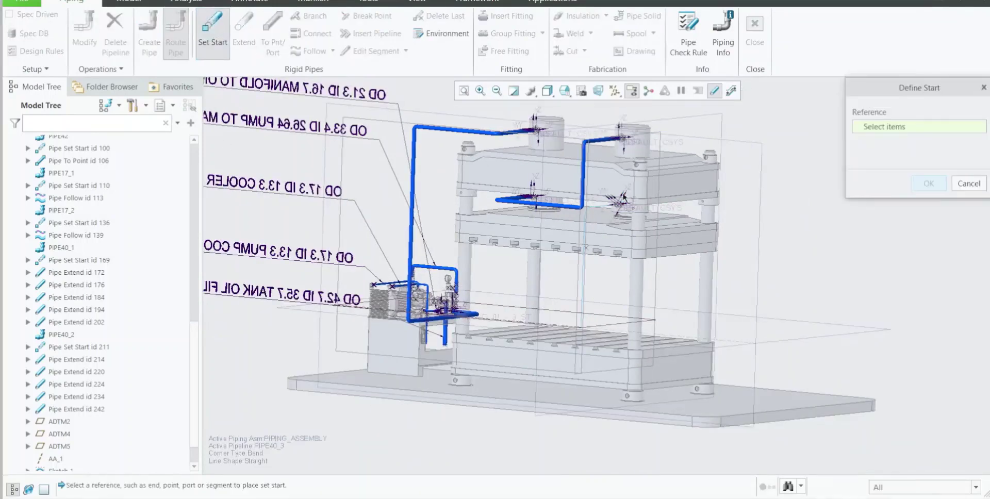
scroll(624, 199, up, 8)
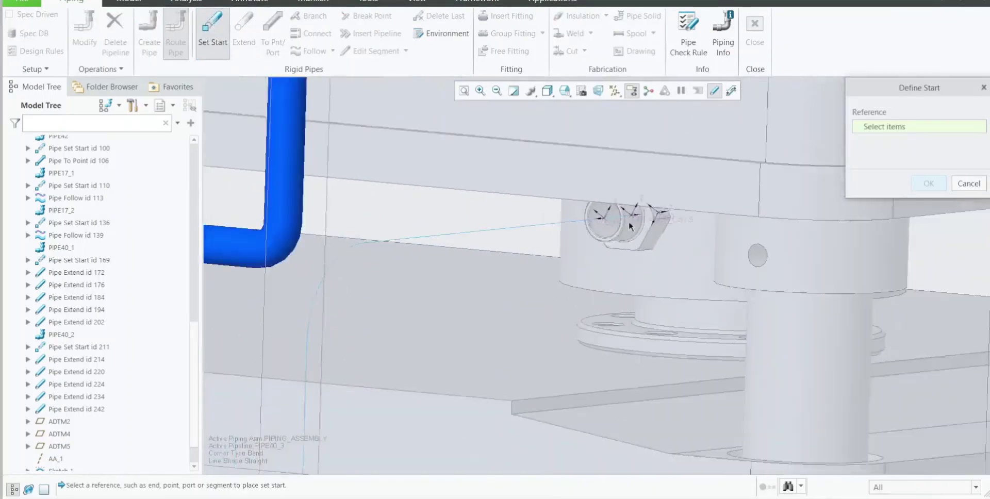
scroll(629, 223, up, 5)
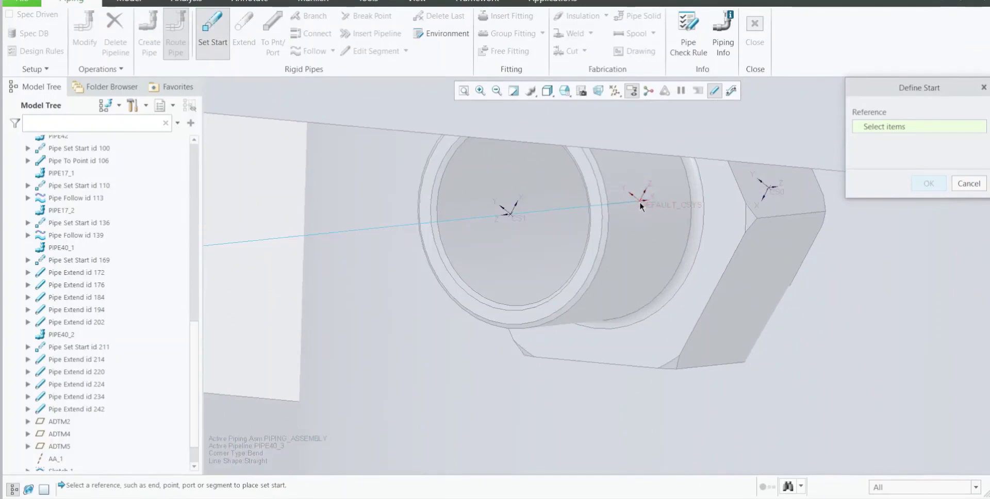
click(639, 202)
click(929, 184)
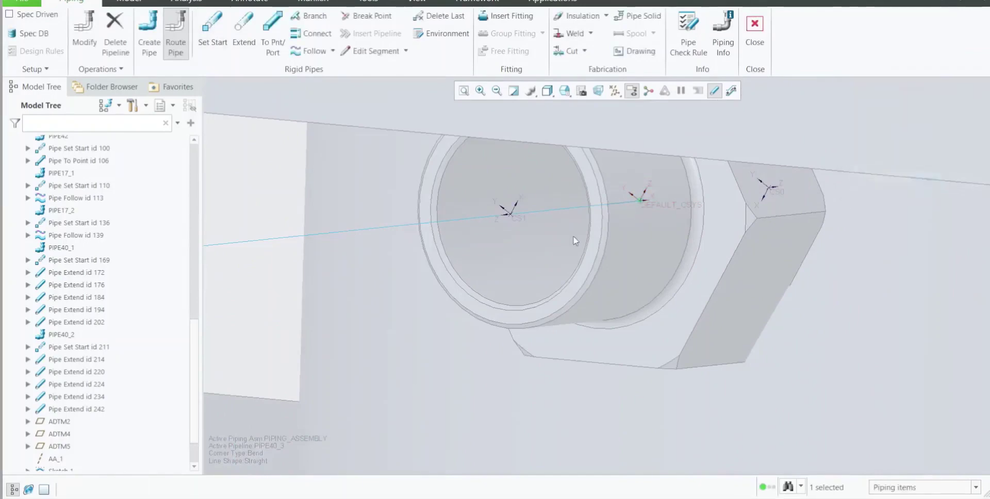
Route the pipeline along the filleted guide sketch, Sketch 1, with Follow Sketch and both ends set to On End
scroll(574, 239, down, 10)
scroll(538, 251, down, 3)
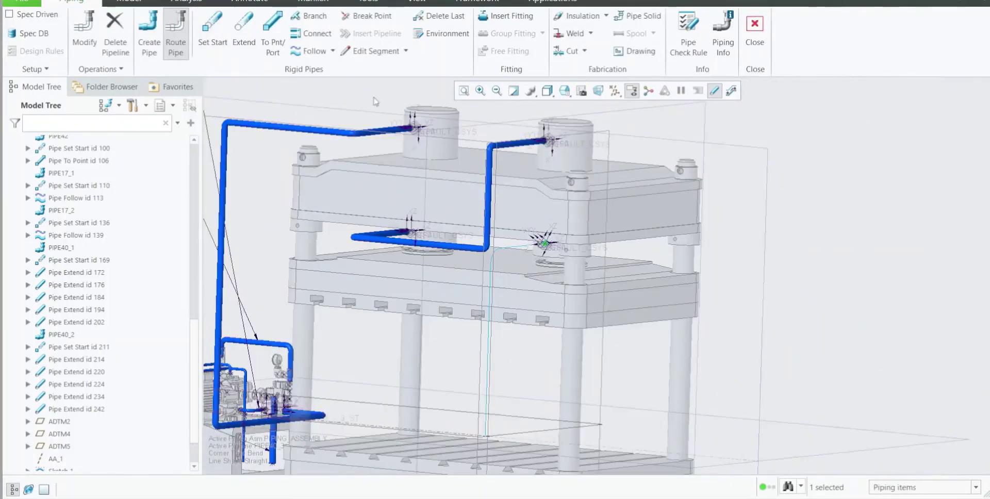
click(333, 52)
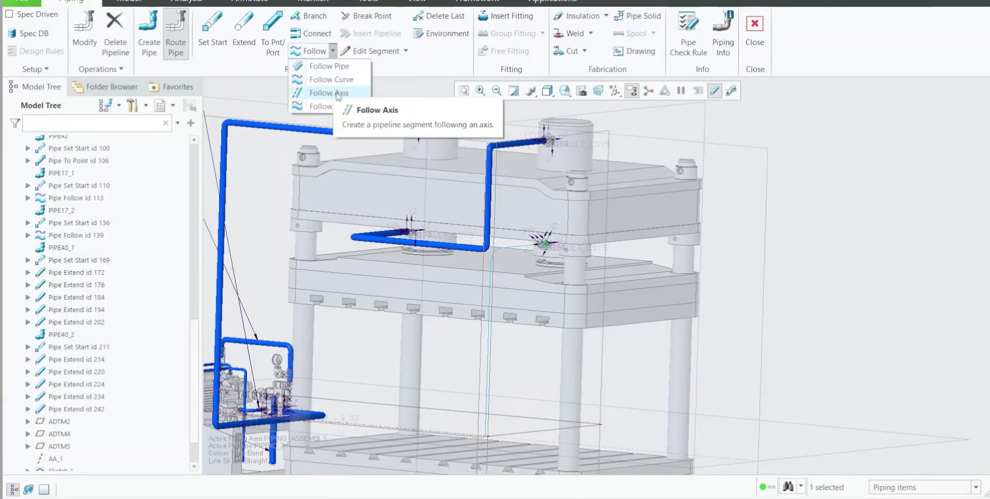
click(332, 107)
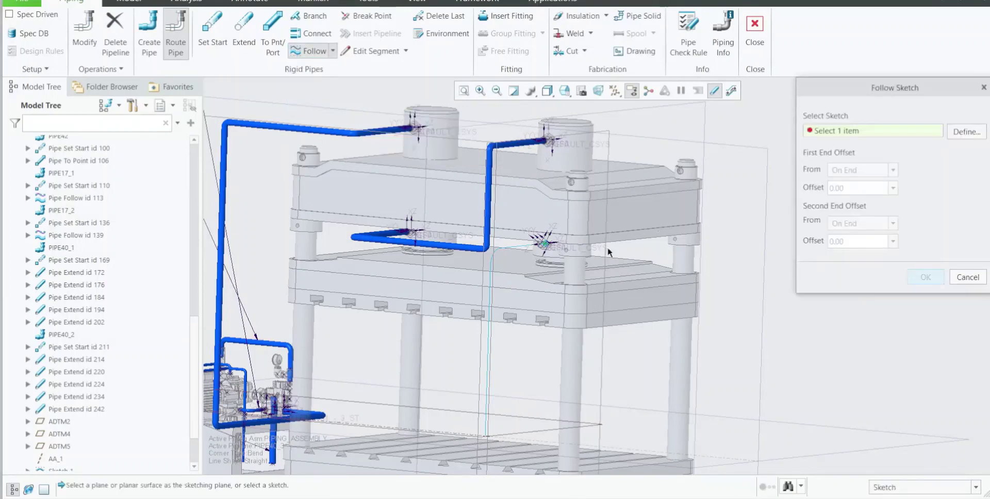
click(526, 248)
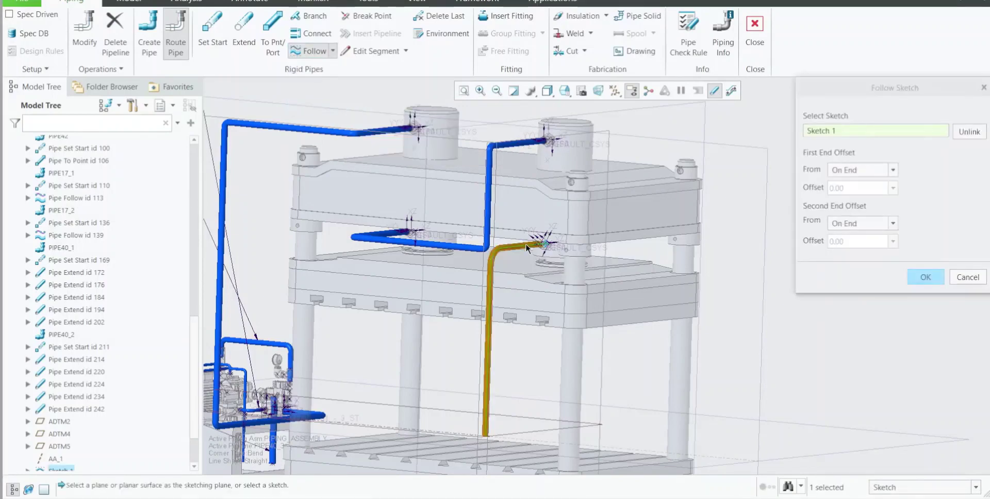
scroll(524, 360, up, 8)
scroll(557, 360, down, 10)
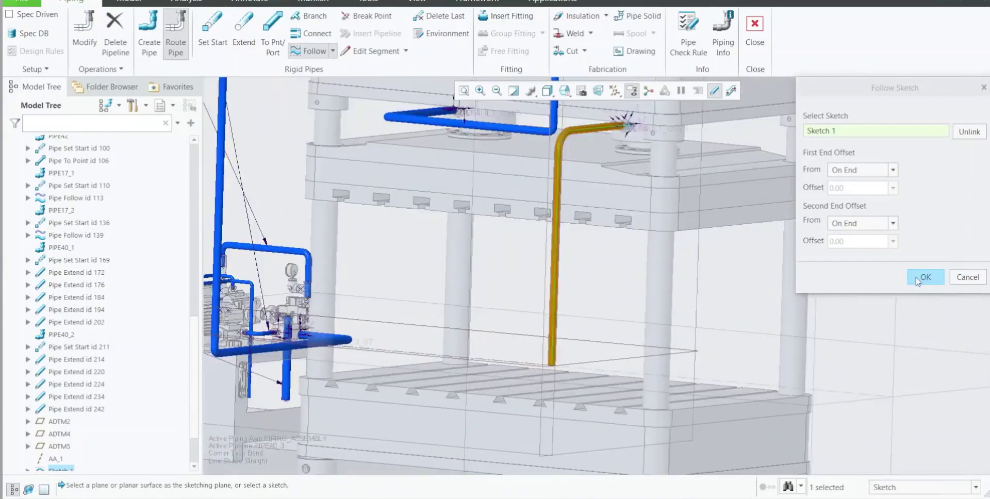
click(925, 278)
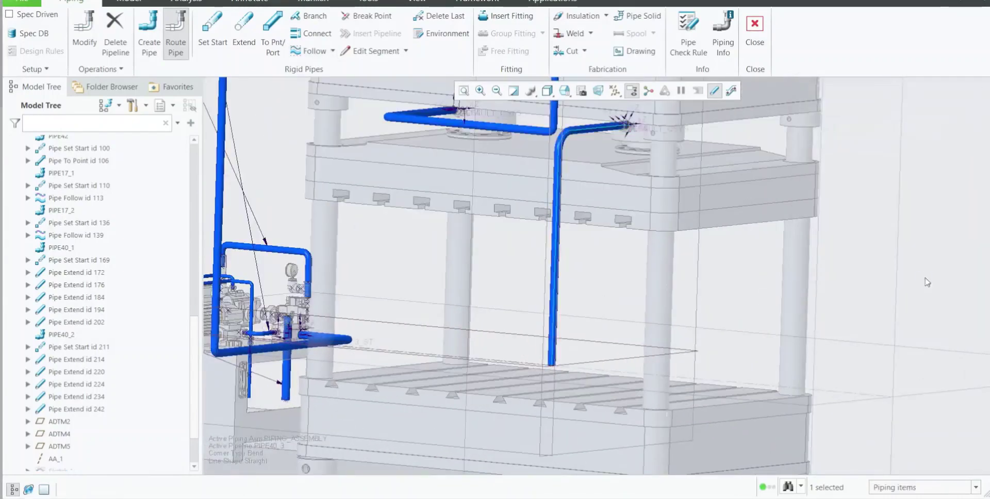
scroll(485, 307, down, 3)
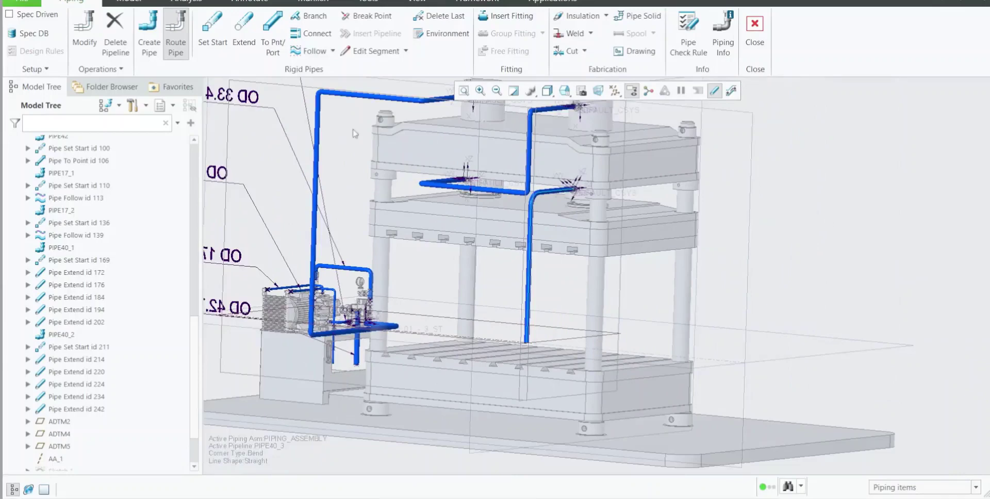
Start a Follow Axis pipe segment along datum axis AA_1
click(333, 52)
click(328, 93)
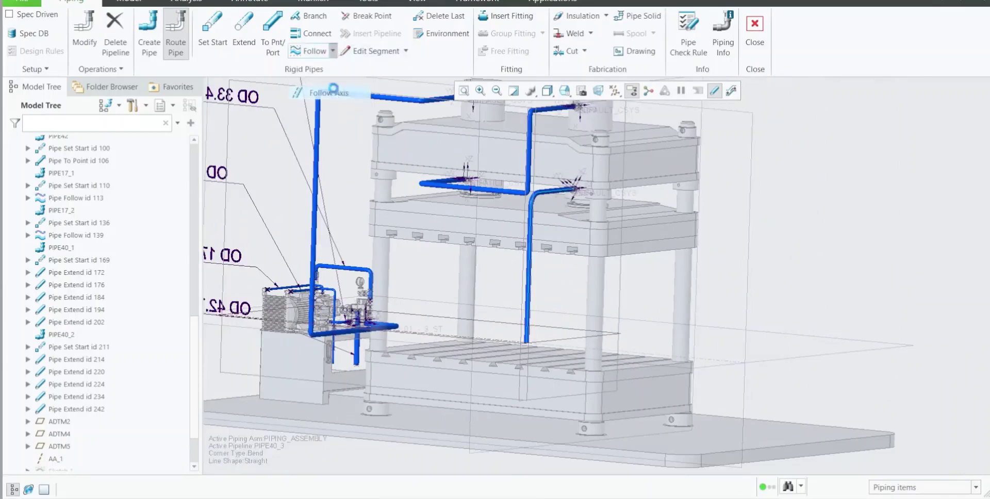
scroll(455, 314, up, 5)
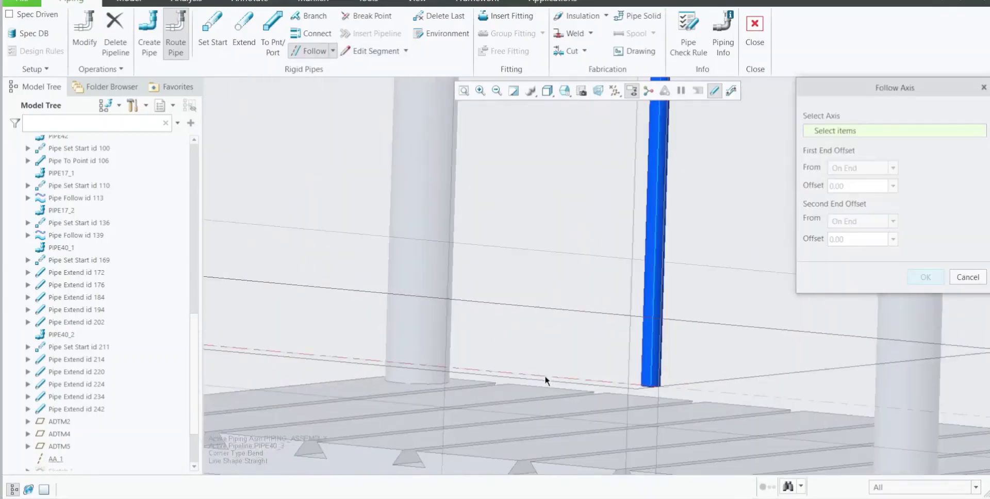
click(545, 375)
scroll(536, 299, down, 5)
scroll(520, 301, down, 2)
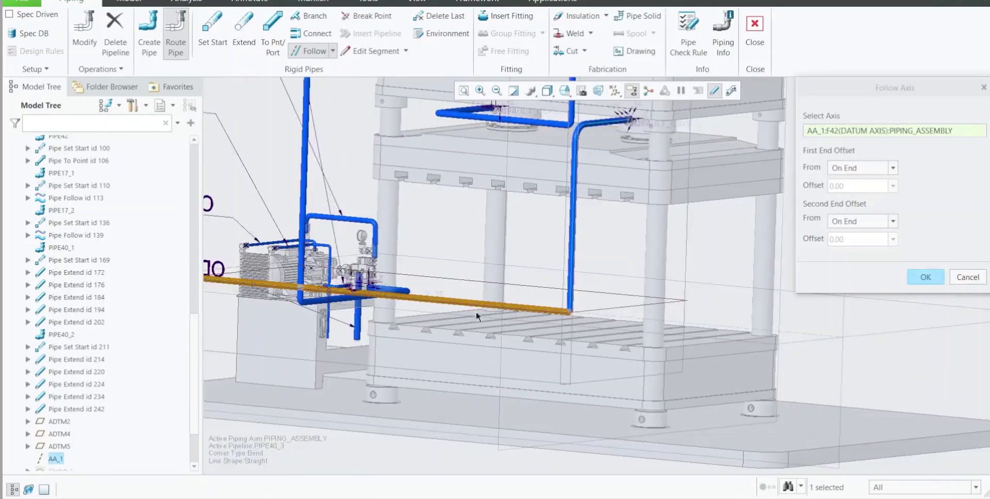
scroll(536, 305, down, 2)
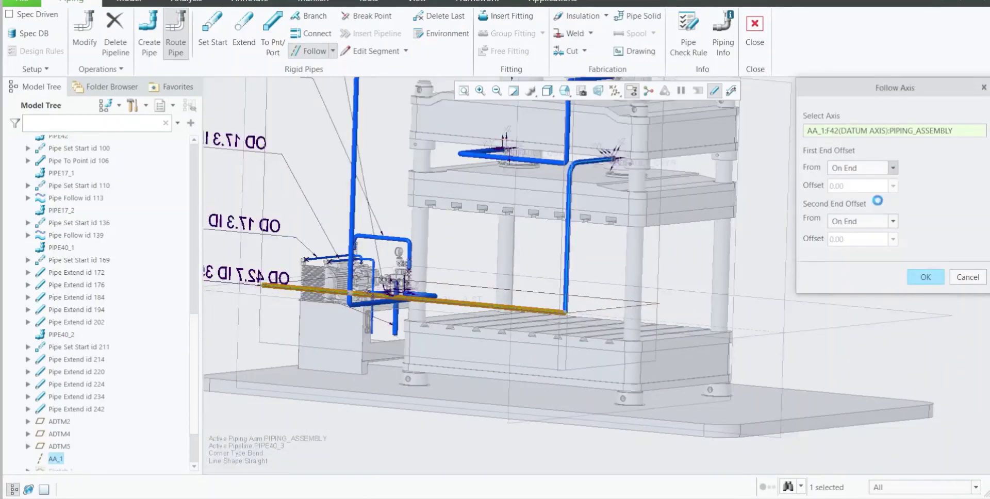
Set both end offsets to Offset Reference and pull the segment's end near the vertical pipe back by about 443
click(892, 221)
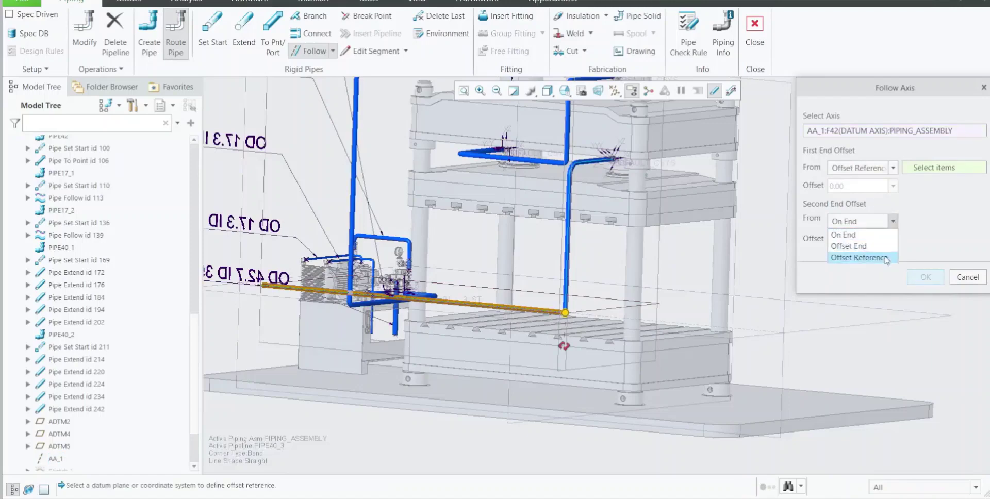
click(858, 257)
scroll(567, 317, down, 5)
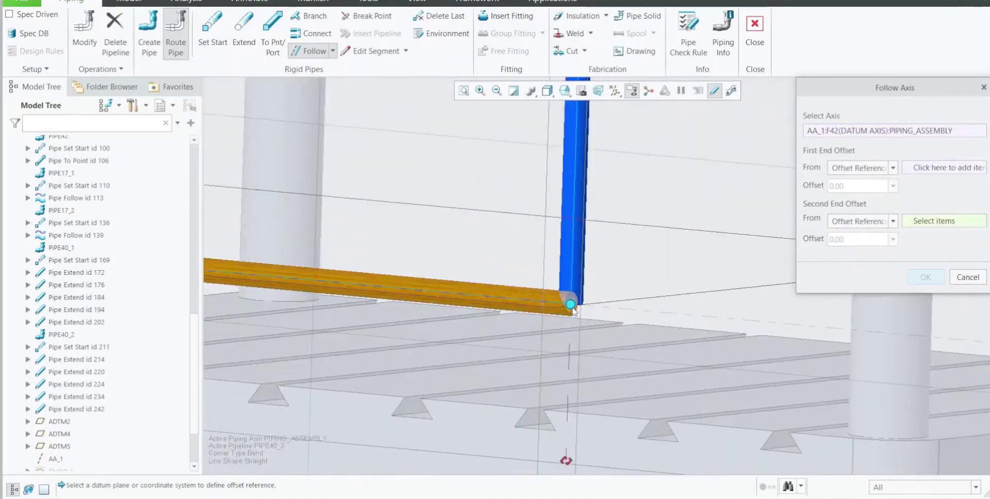
drag(572, 308, 437, 291)
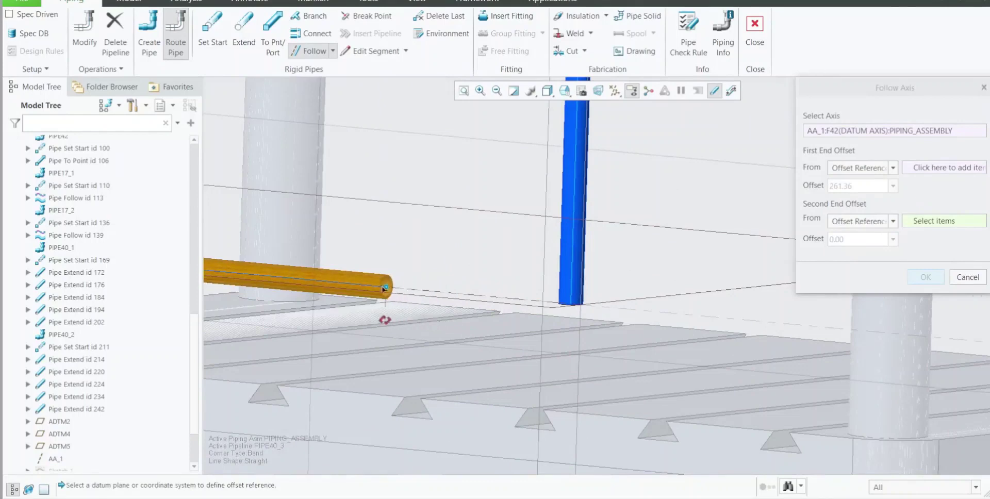
scroll(683, 350, up, 5)
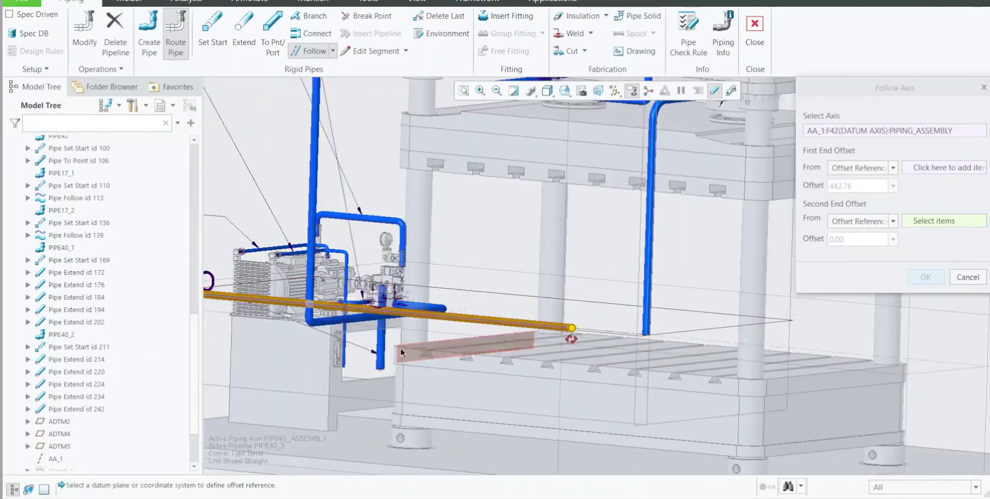
Pull the segment's far end beside the power unit inward along the axis to an offset of about 1051
scroll(268, 302, down, 5)
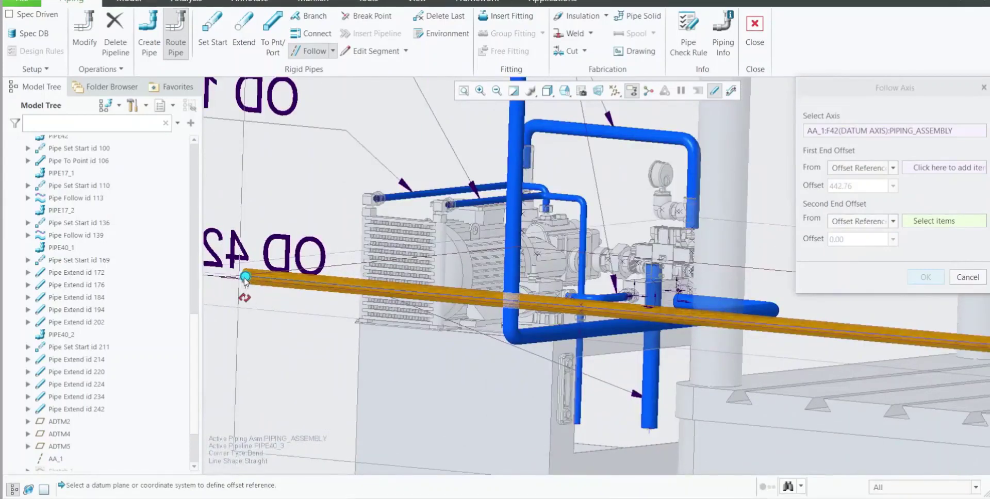
drag(246, 278, 593, 309)
scroll(525, 335, up, 4)
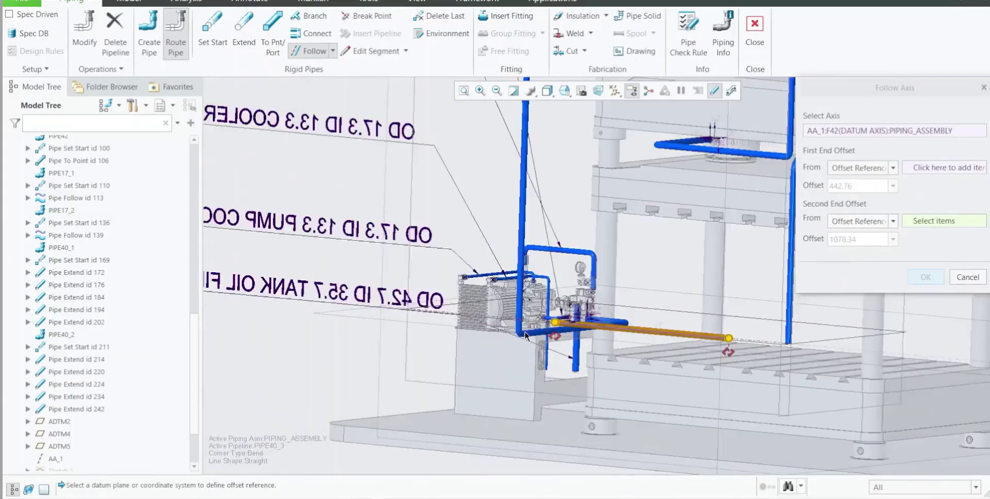
middle_drag(524, 333, 541, 360)
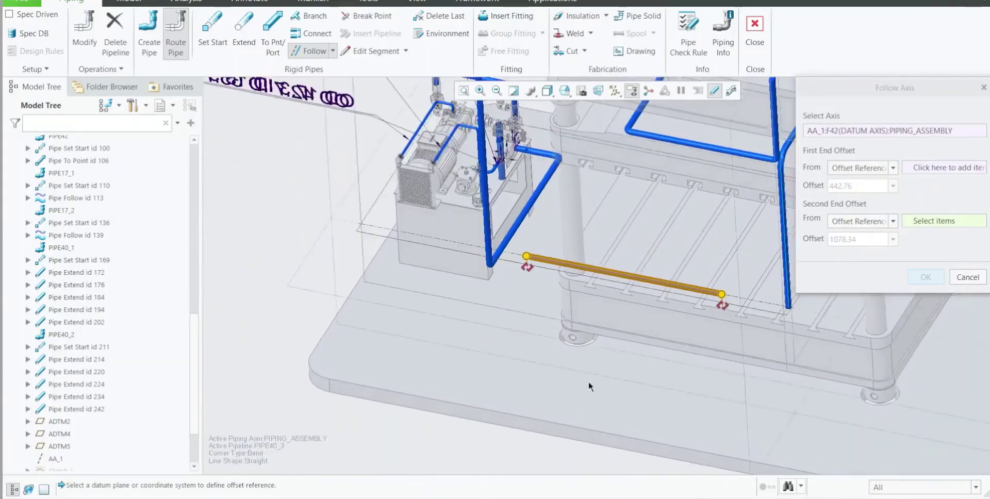
scroll(588, 381, up, 2)
scroll(449, 270, down, 3)
mouse_move(452, 272)
middle_down()
mouse_move(468, 277)
mouse_move(458, 275)
middle_up()
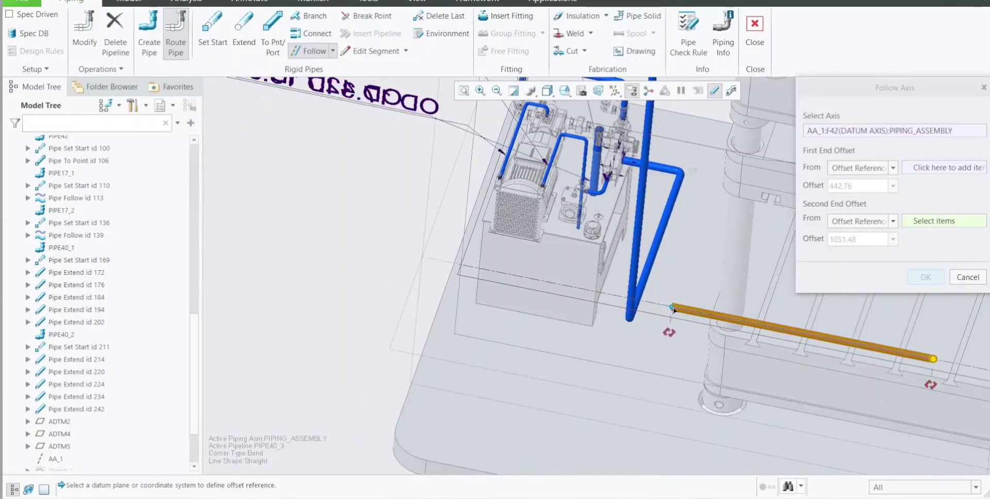
scroll(528, 324, up, 3)
middle_drag(528, 324, 505, 365)
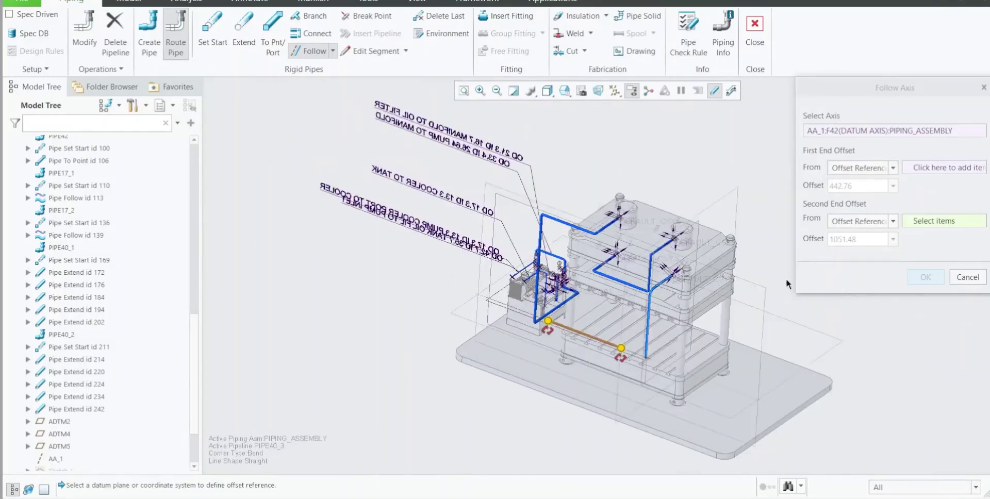
Change both end offsets to Offset End and create the pipe segment along the axis
click(893, 221)
click(885, 248)
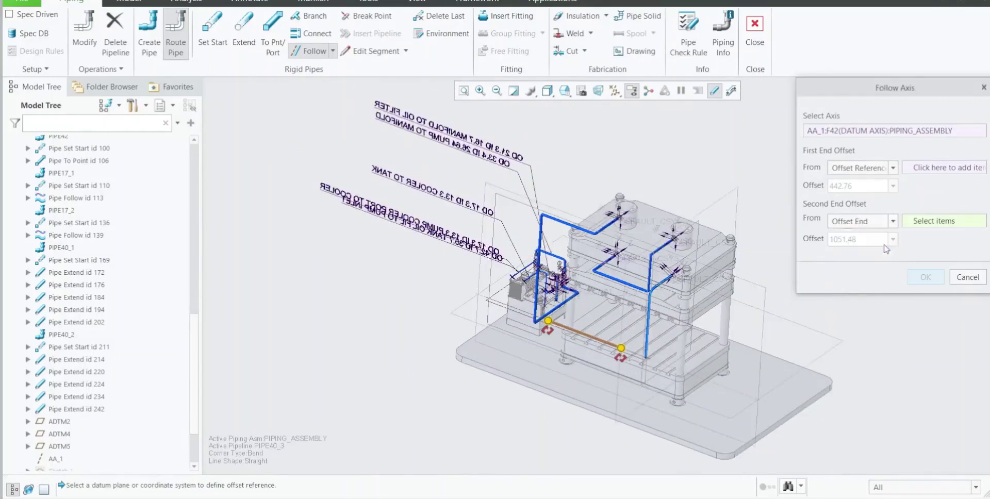
click(893, 168)
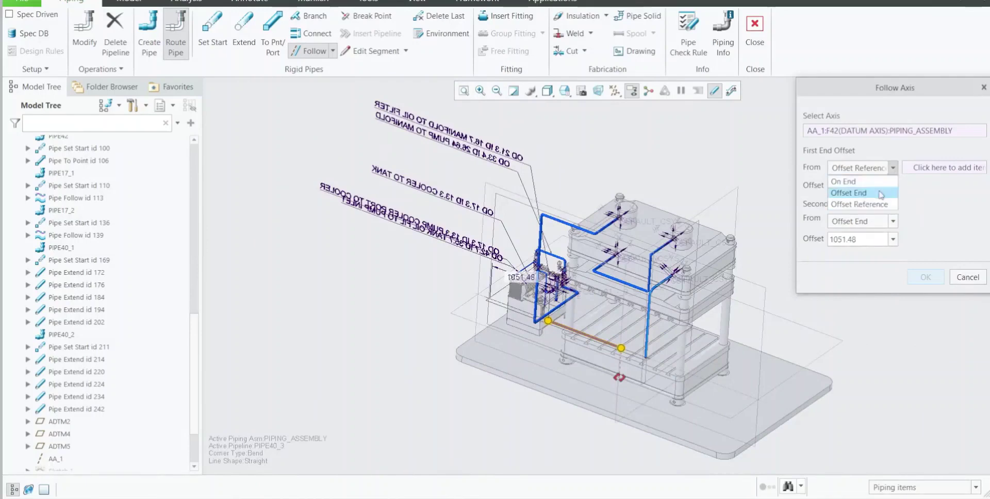
click(850, 194)
scroll(612, 350, up, 6)
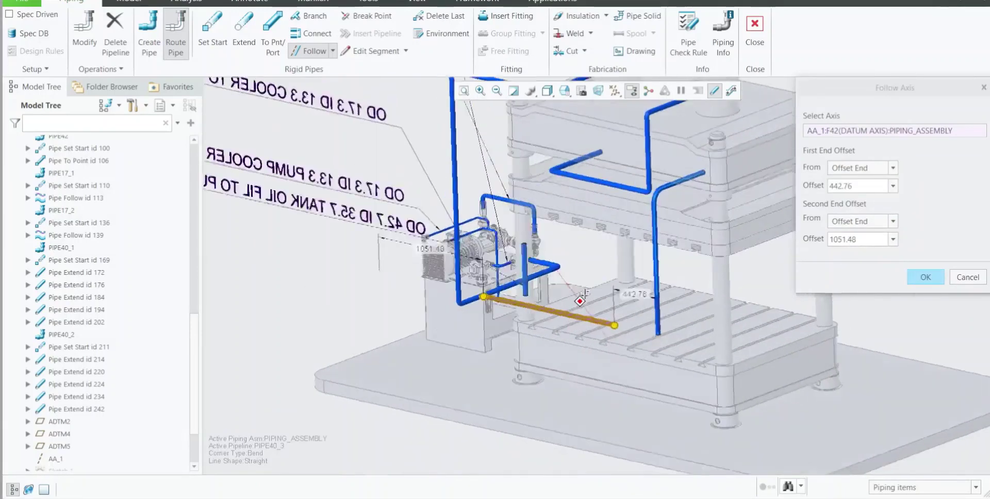
click(925, 277)
key(ctrl+d)
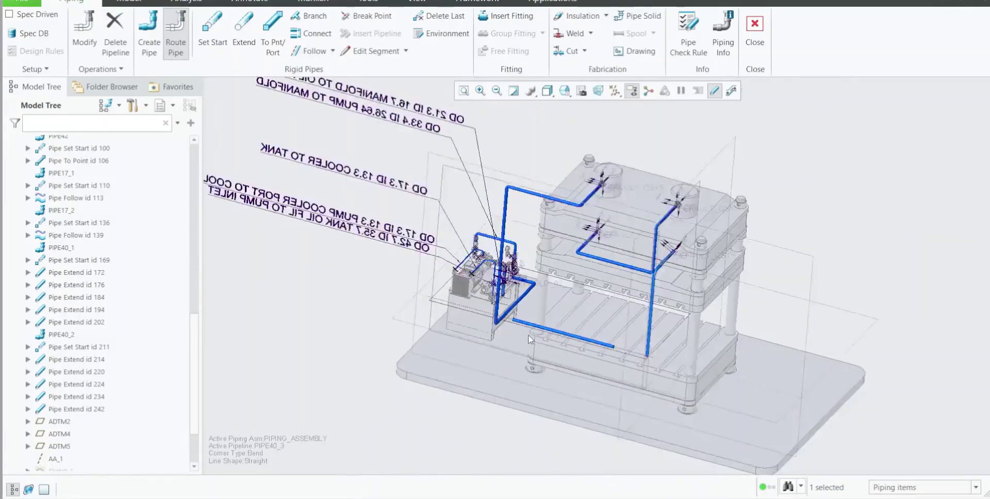
click(32, 68)
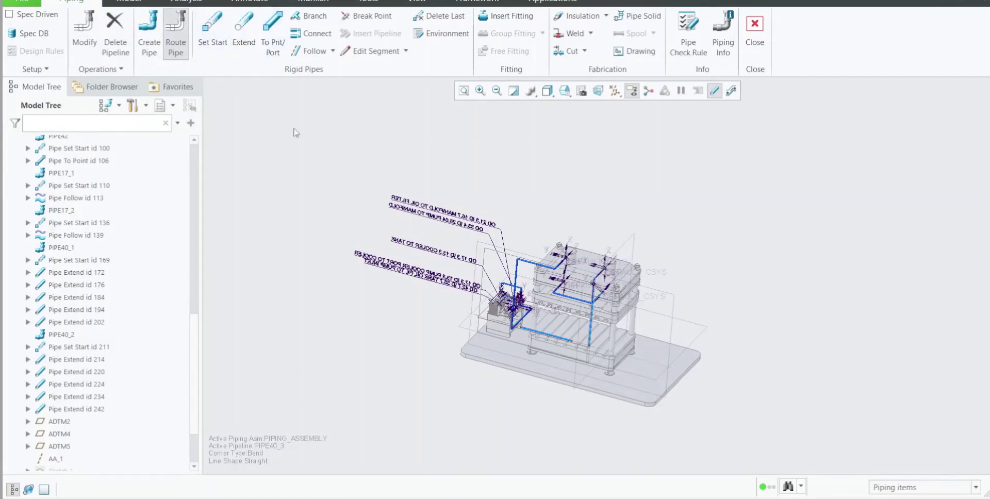
click(333, 51)
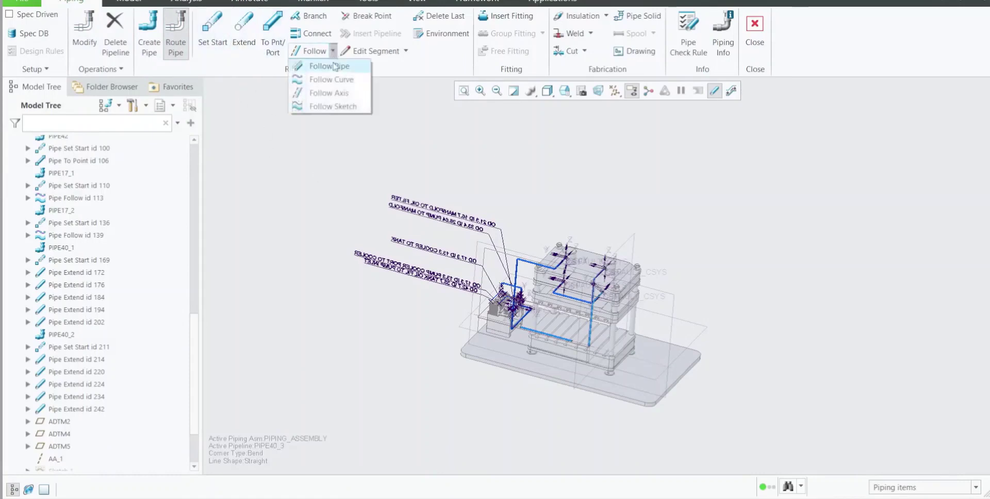
click(330, 93)
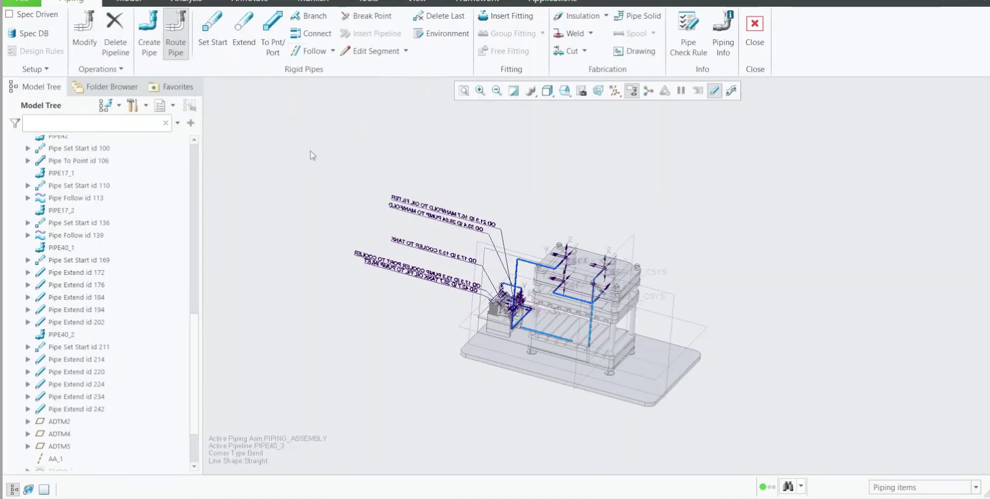
Connect the near end of the horizontal axis segment to the lower end of the vertical pipe using Offset End
click(315, 34)
scroll(643, 321, down, 8)
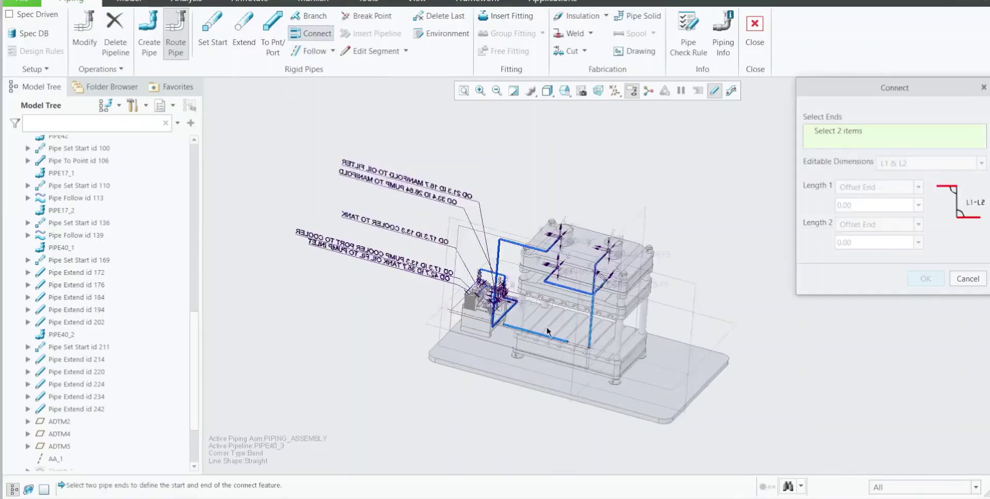
scroll(609, 330, down, 6)
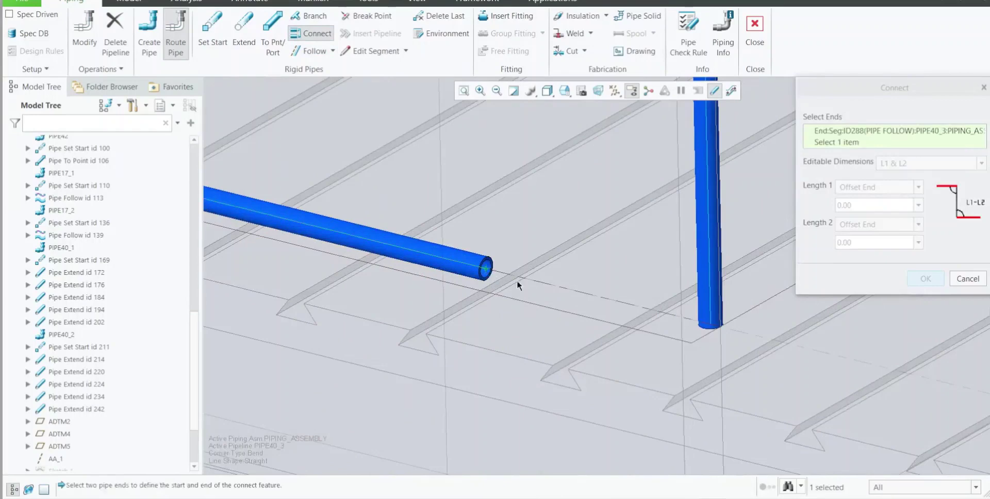
scroll(576, 326, up, 3)
middle_drag(581, 321, 590, 273)
scroll(655, 336, down, 3)
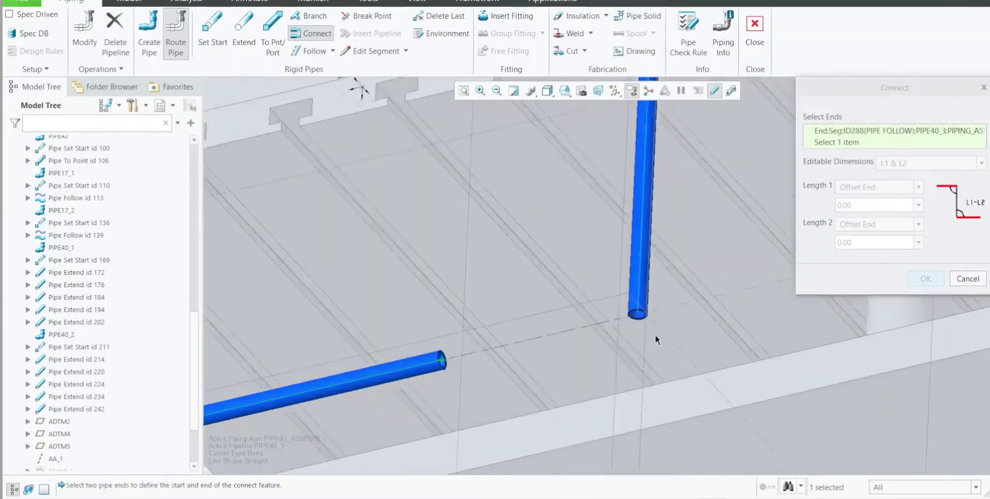
scroll(655, 339, down, 3)
click(630, 291)
scroll(631, 296, up, 5)
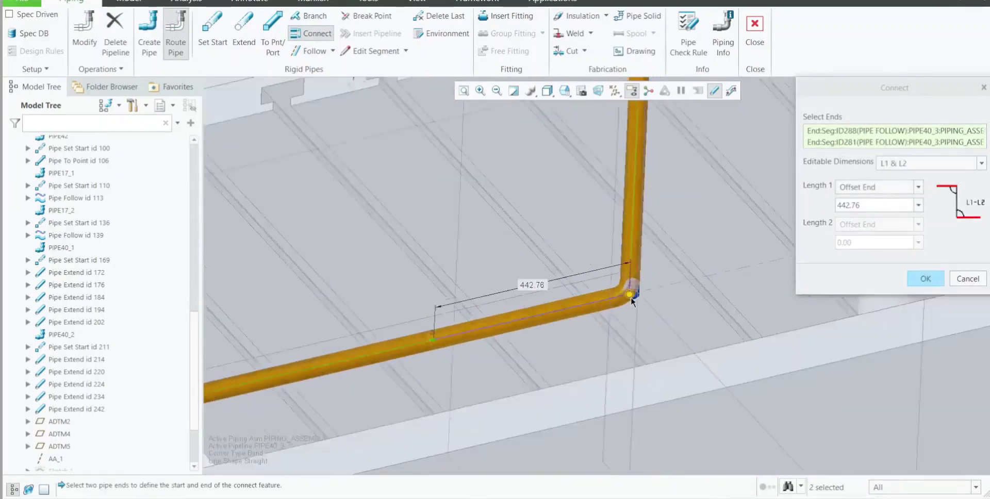
scroll(615, 326, up, 5)
middle_drag(616, 326, 645, 307)
click(926, 278)
scroll(593, 276, up, 4)
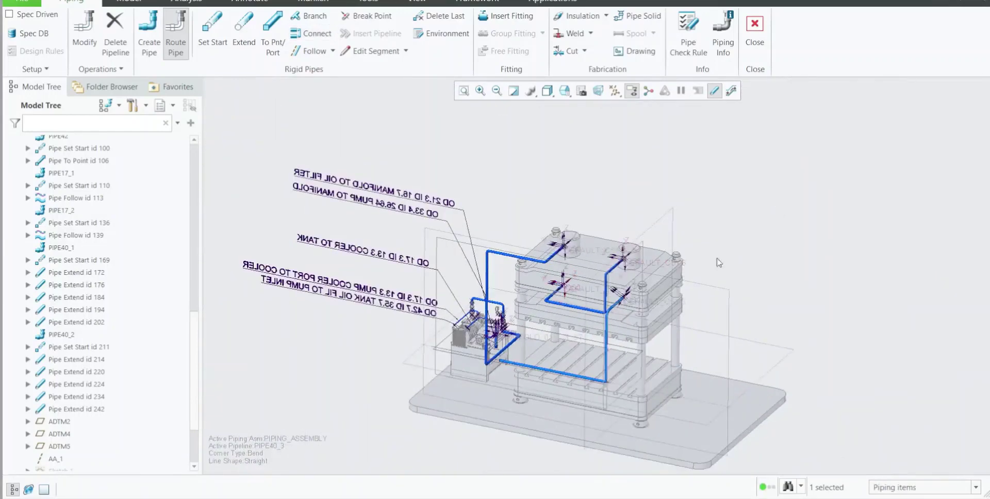
click(716, 257)
Examine the horizontal pipe's free end and the space around the power unit and its neighbouring pipes
scroll(537, 375, down, 6)
middle_drag(537, 344, 528, 350)
scroll(528, 351, up, 3)
scroll(454, 332, down, 7)
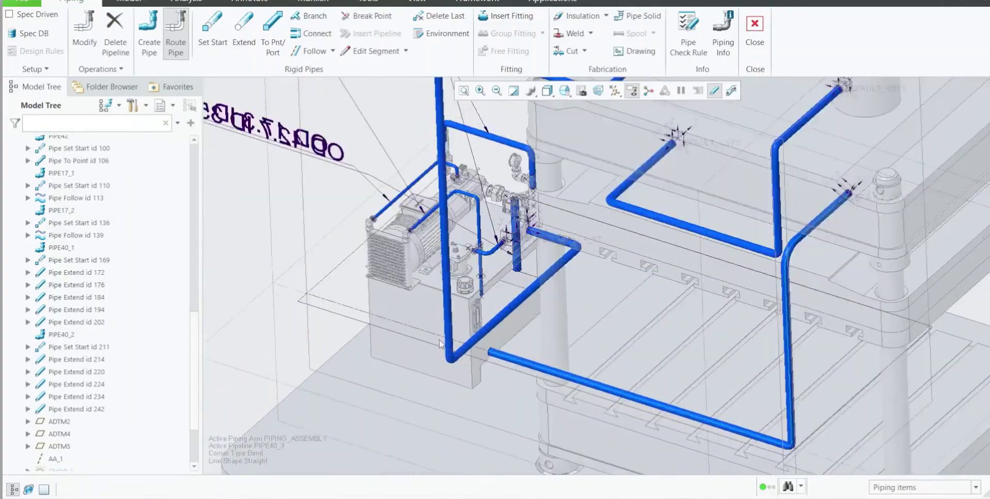
middle_drag(454, 331, 469, 337)
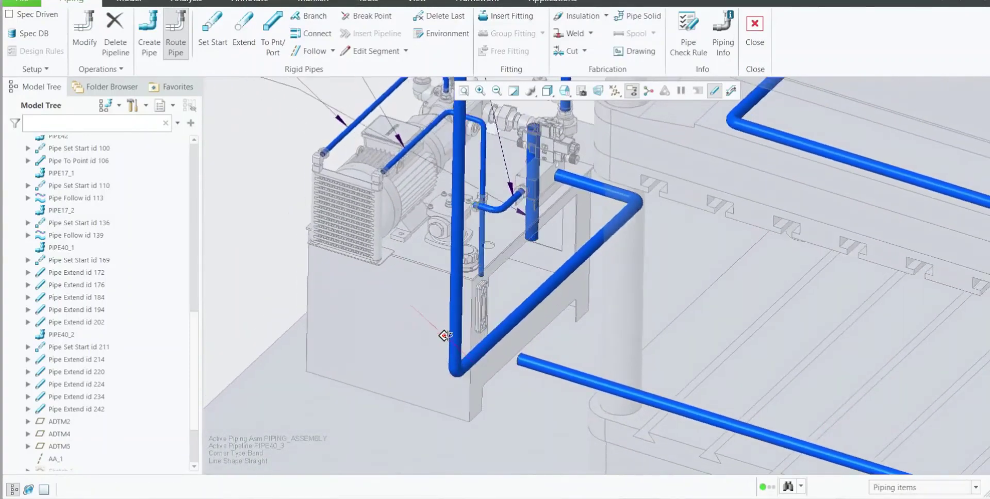
scroll(501, 360, up, 3)
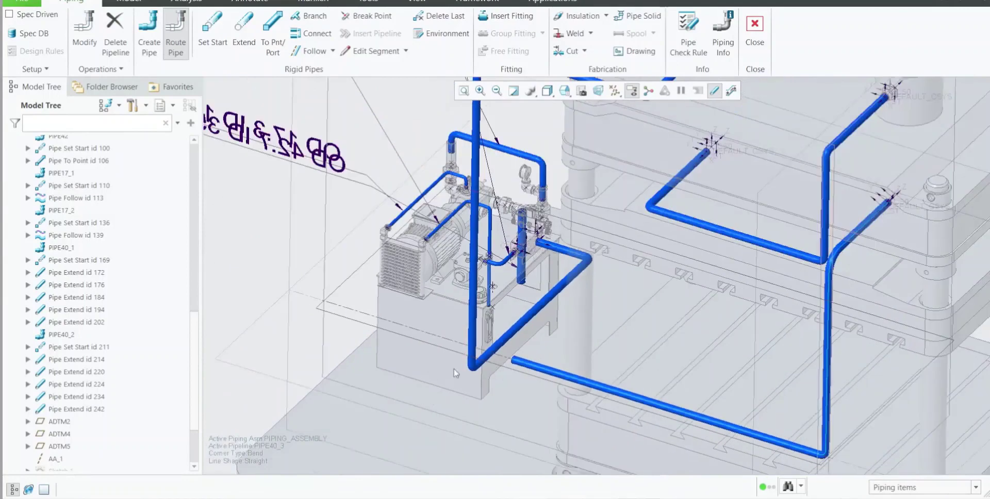
middle_drag(453, 369, 486, 341)
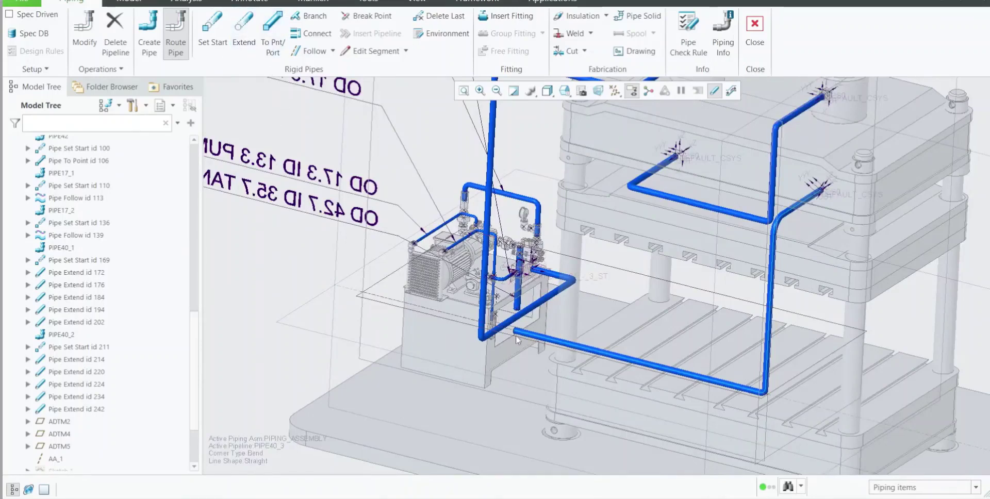
scroll(516, 340, down, 5)
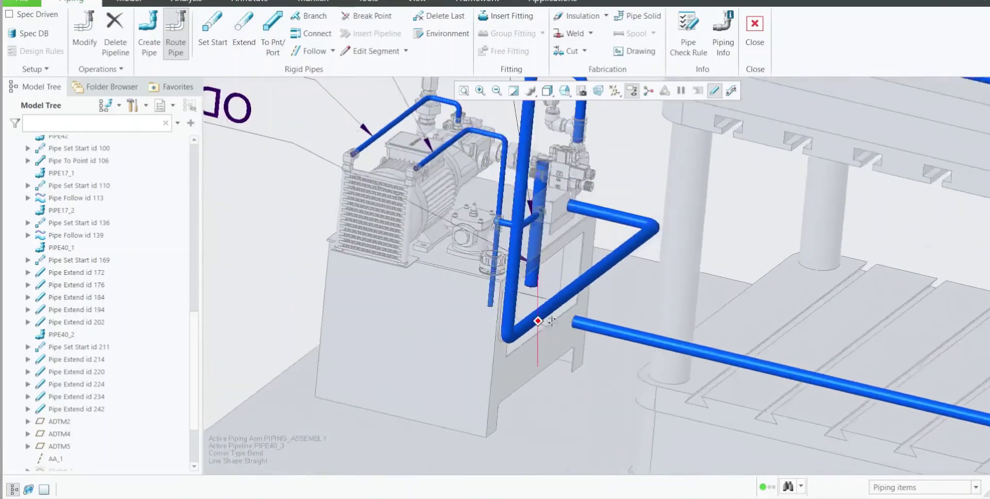
scroll(550, 321, up, 5)
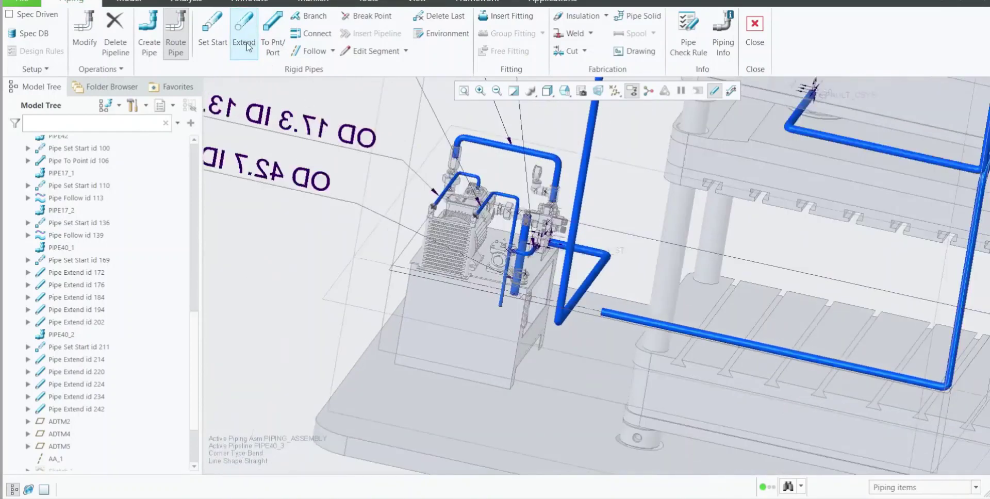
Set the routing start at the horizontal pipe's free end beside the power unit
click(212, 36)
scroll(499, 288, up, 2)
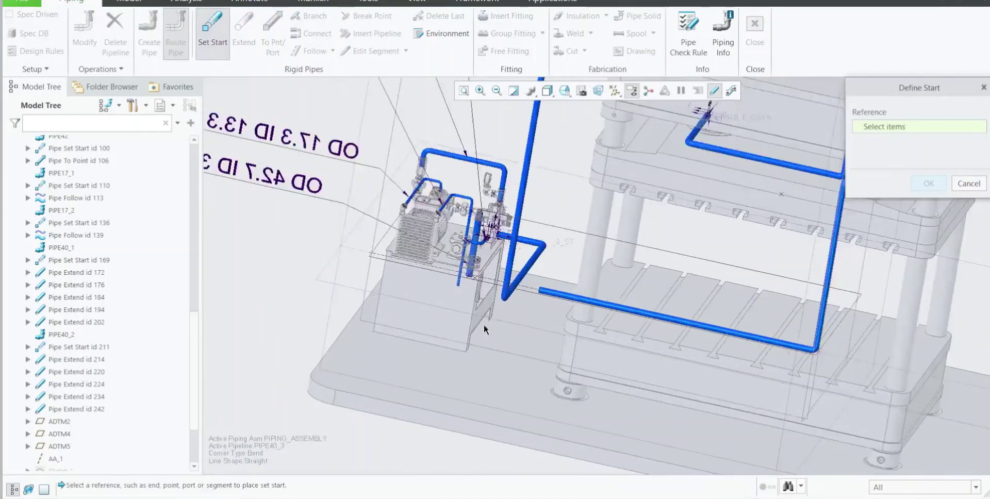
scroll(523, 289, down, 10)
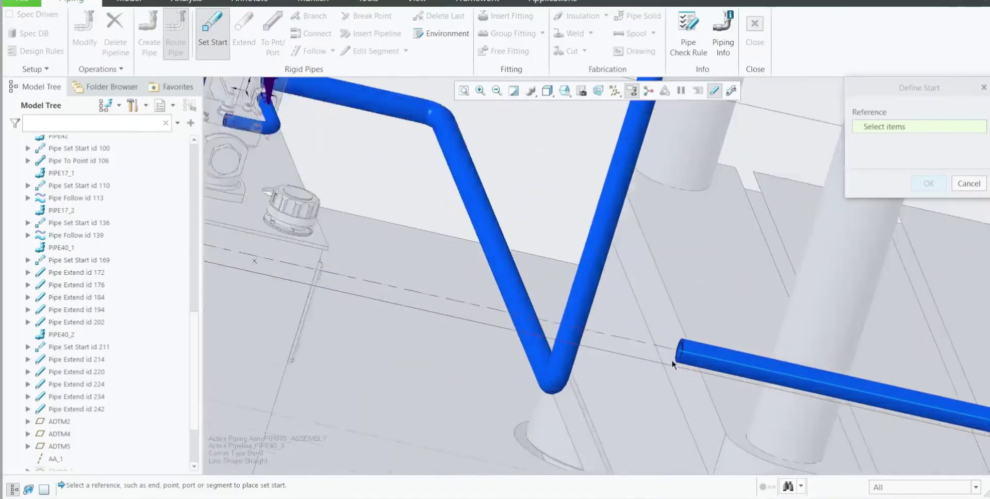
scroll(673, 364, down, 3)
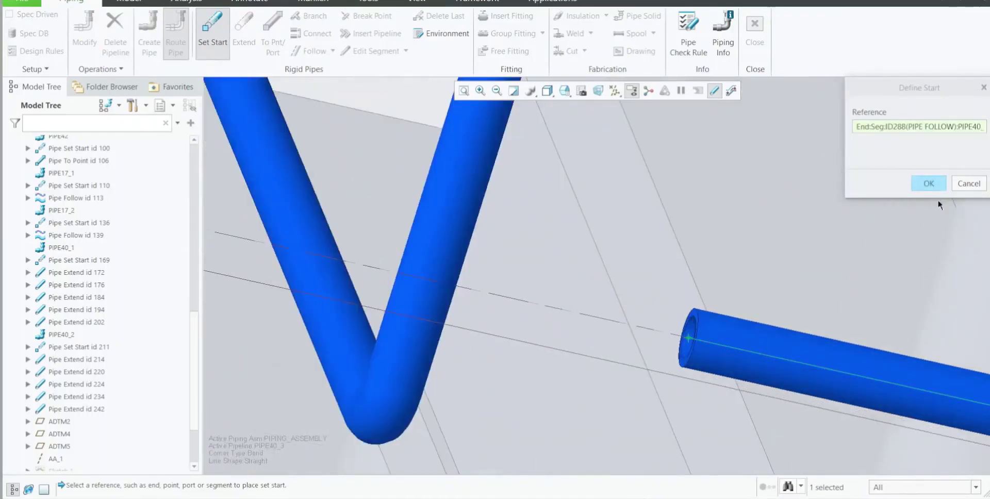
click(928, 183)
scroll(513, 325, up, 6)
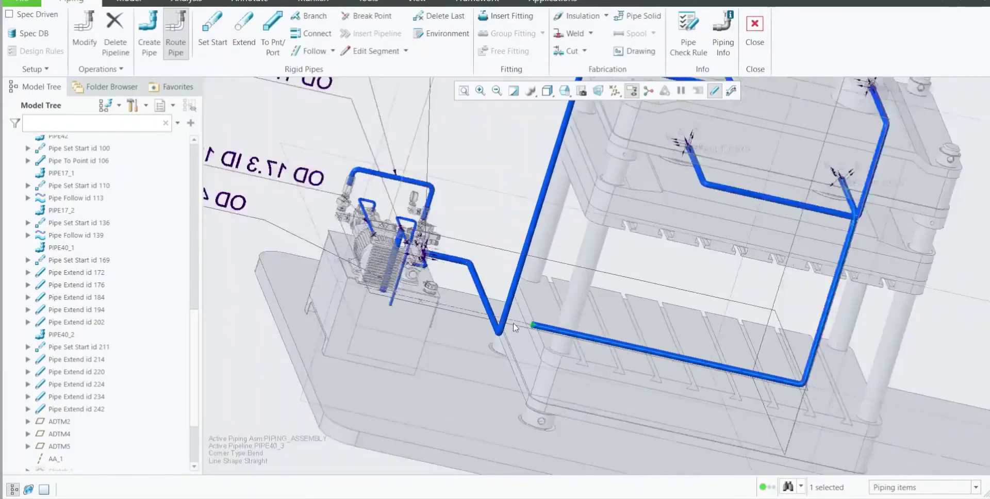
scroll(512, 323, up, 5)
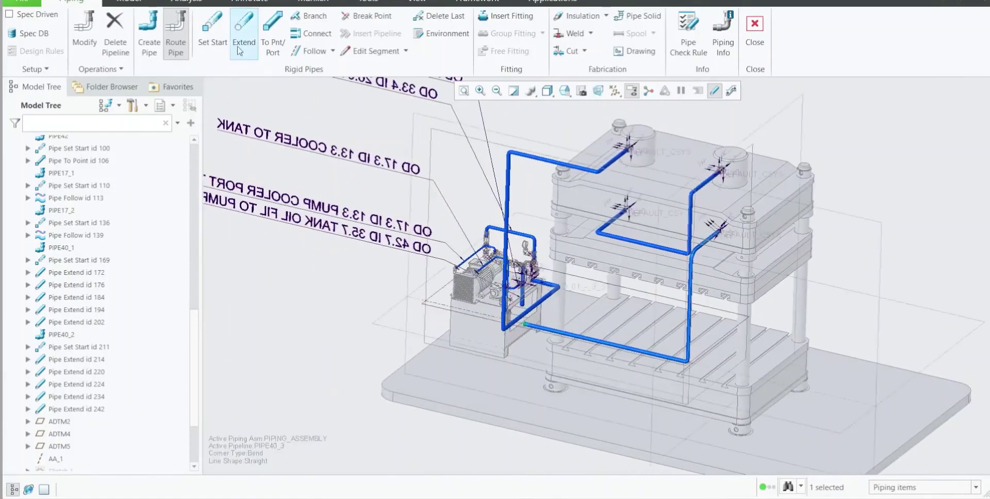
Start extending the pipe from its free end with the To Coordinates option, pulling it about -420 along Z
click(239, 50)
scroll(519, 338, down, 6)
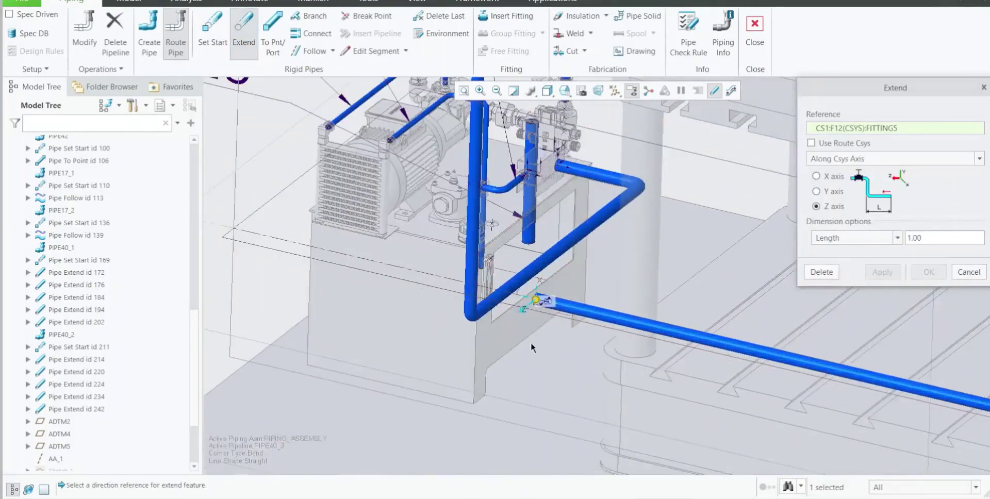
scroll(531, 344, up, 5)
mouse_move(531, 345)
middle_down()
mouse_move(556, 349)
mouse_move(552, 328)
mouse_move(539, 342)
middle_up()
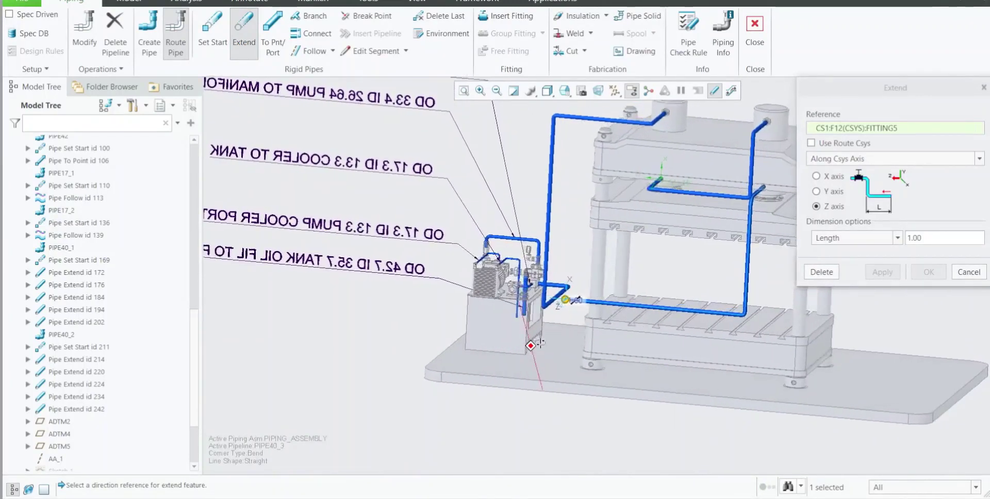
scroll(537, 341, down, 6)
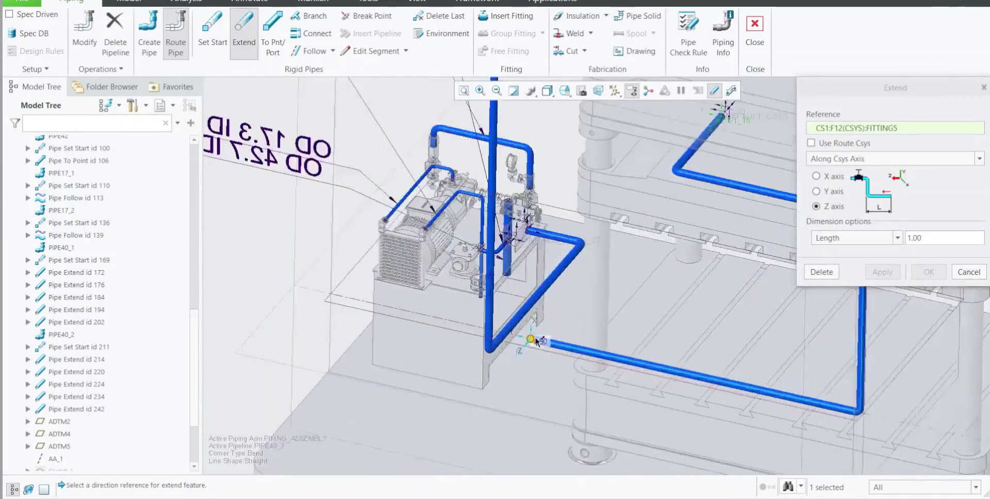
scroll(537, 341, down, 5)
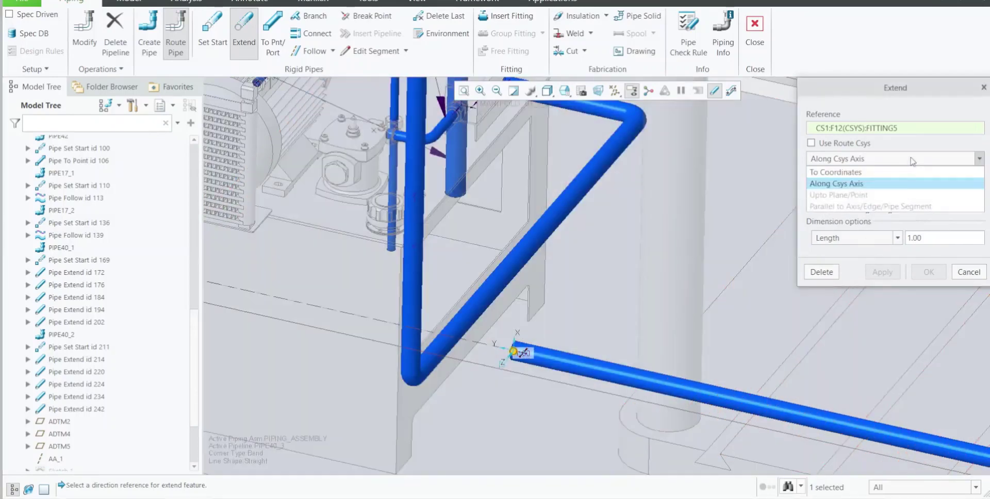
click(904, 170)
scroll(501, 344, down, 1)
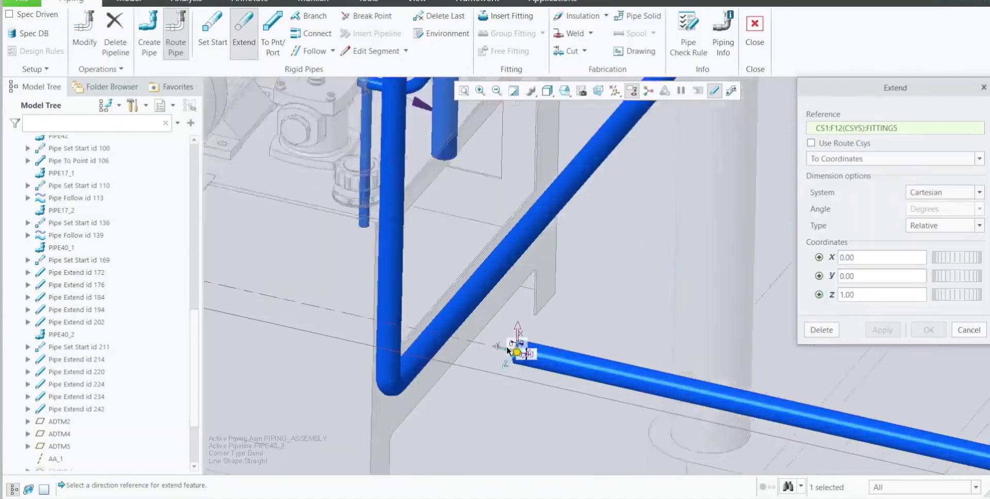
drag(517, 354, 622, 255)
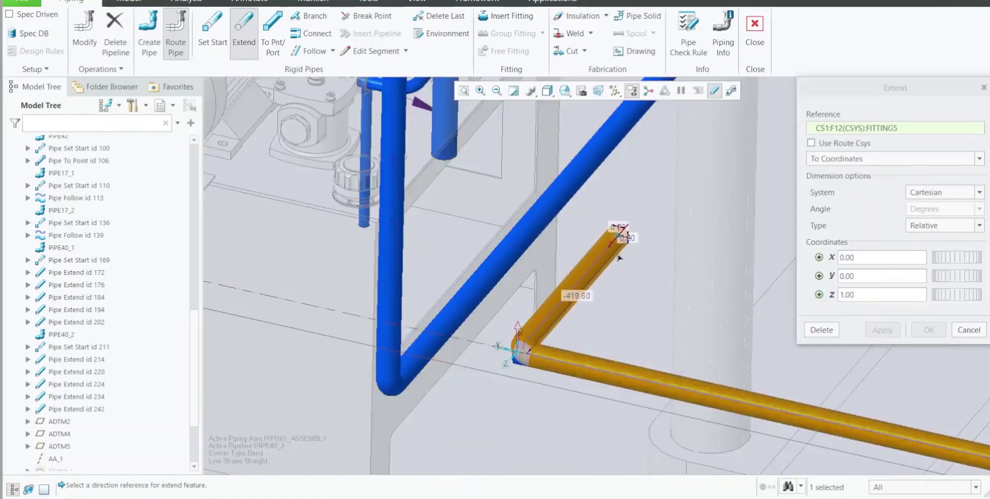
Pull the extension farther along the same Z direction, past the neighbouring vertical pipe, and create the segment
scroll(563, 326, up, 6)
middle_drag(562, 329, 636, 341)
scroll(521, 309, down, 5)
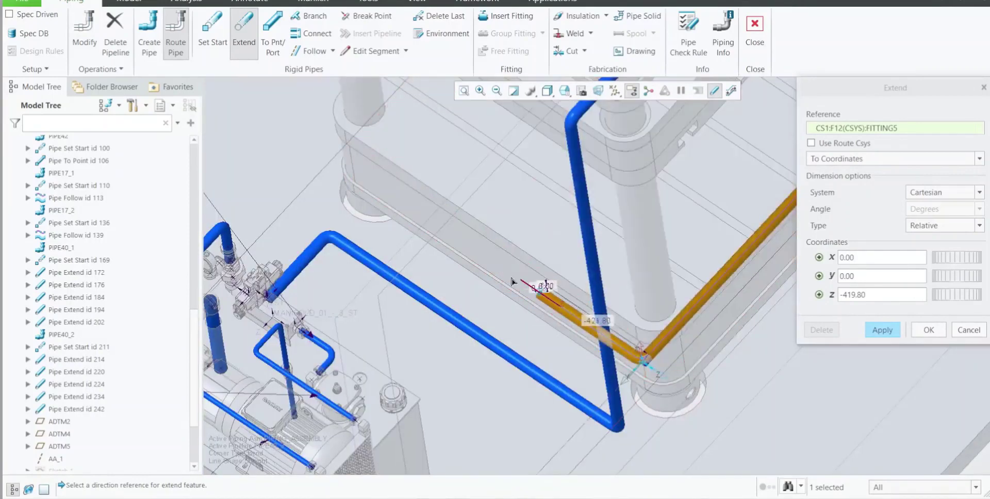
drag(511, 282, 458, 240)
scroll(453, 330, up, 3)
middle_drag(454, 330, 483, 374)
click(881, 330)
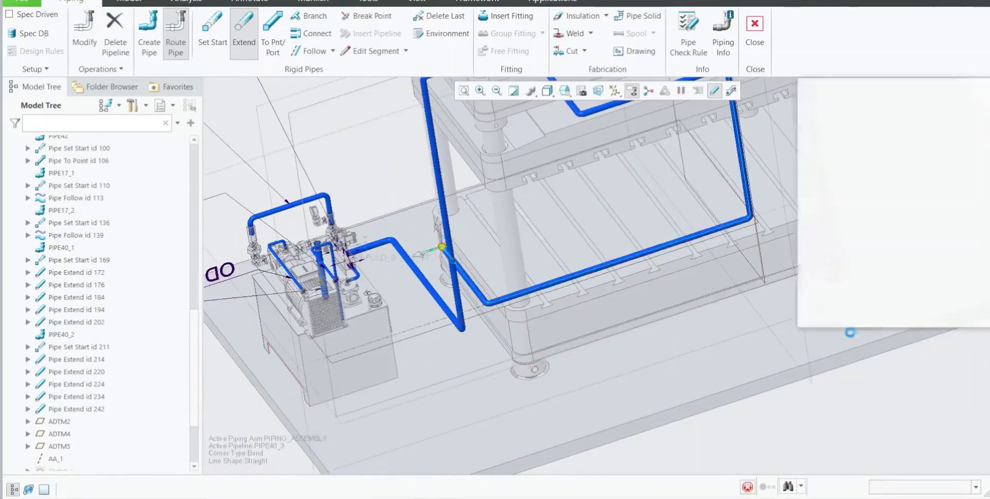
Extend the pipe about 512.34 along Y to above the power unit's tank hole and finish extending
scroll(388, 281, down, 2)
scroll(392, 280, down, 5)
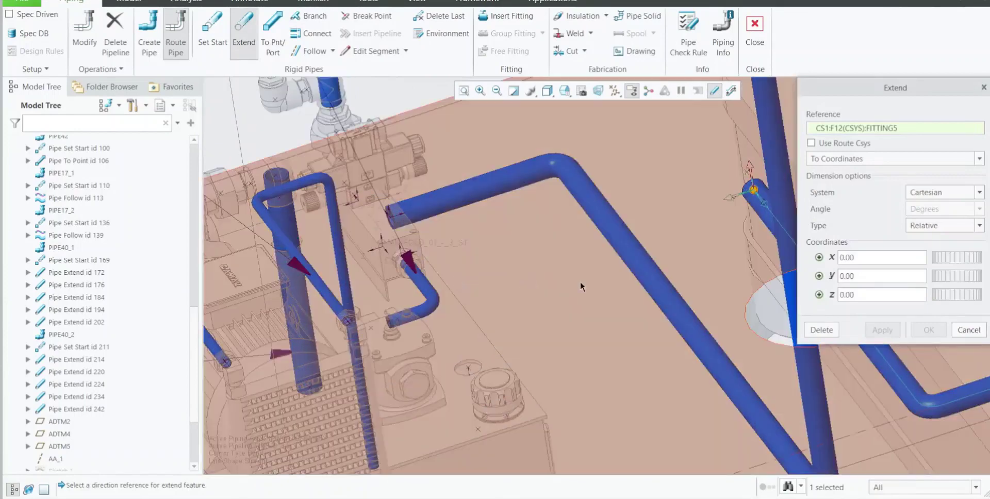
click(716, 206)
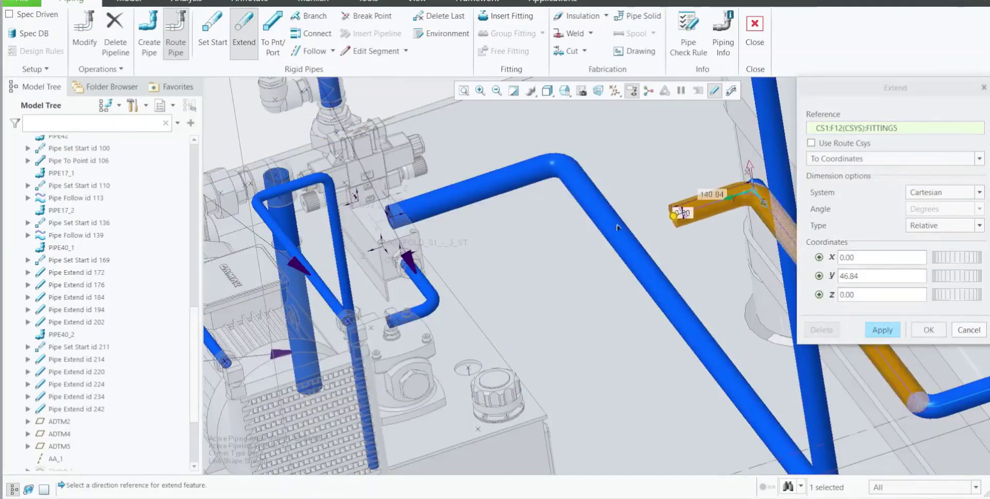
drag(618, 226, 488, 281)
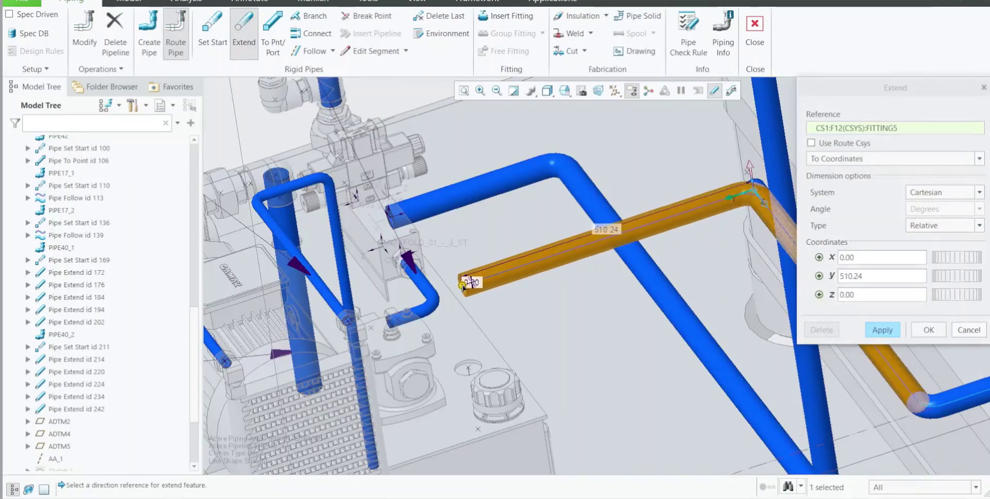
drag(462, 285, 463, 288)
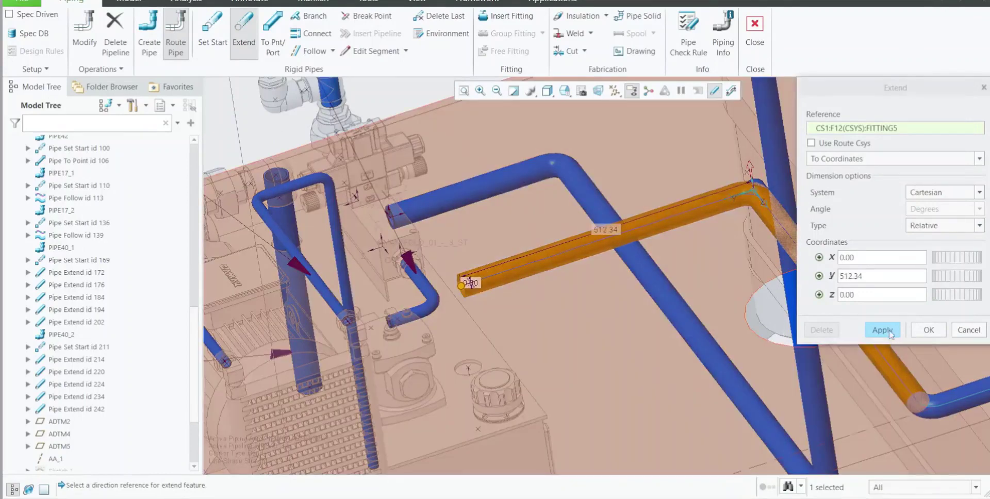
click(890, 333)
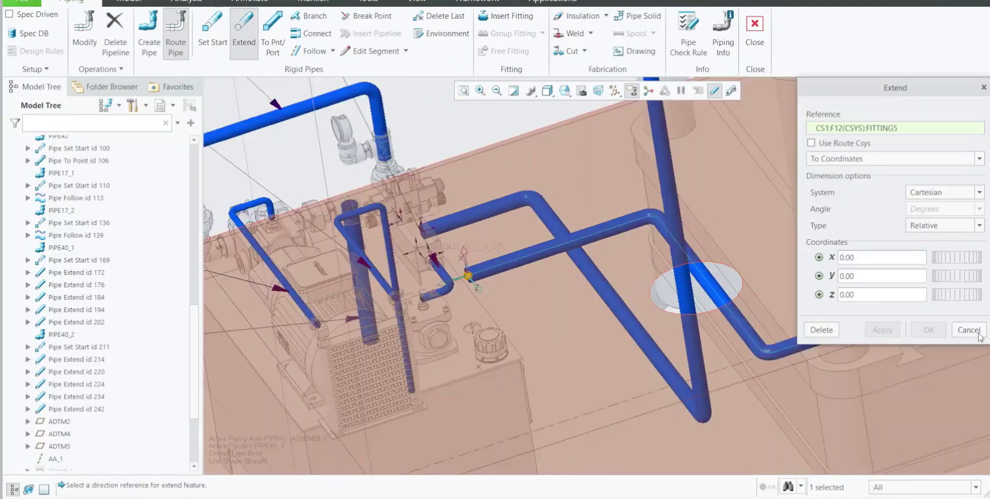
click(977, 332)
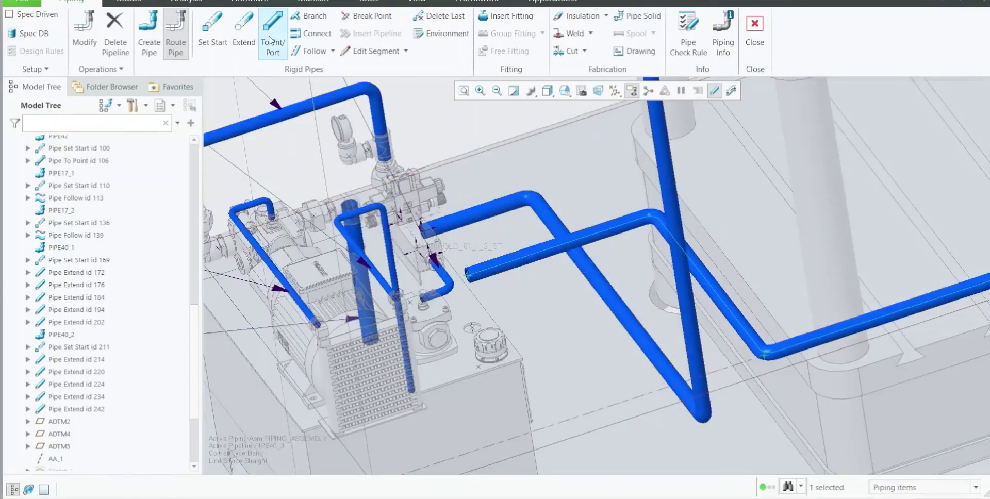
Route the pipe from its end down to datum point PNT0 in the power unit's tank-top hole
click(270, 41)
scroll(467, 273, down, 6)
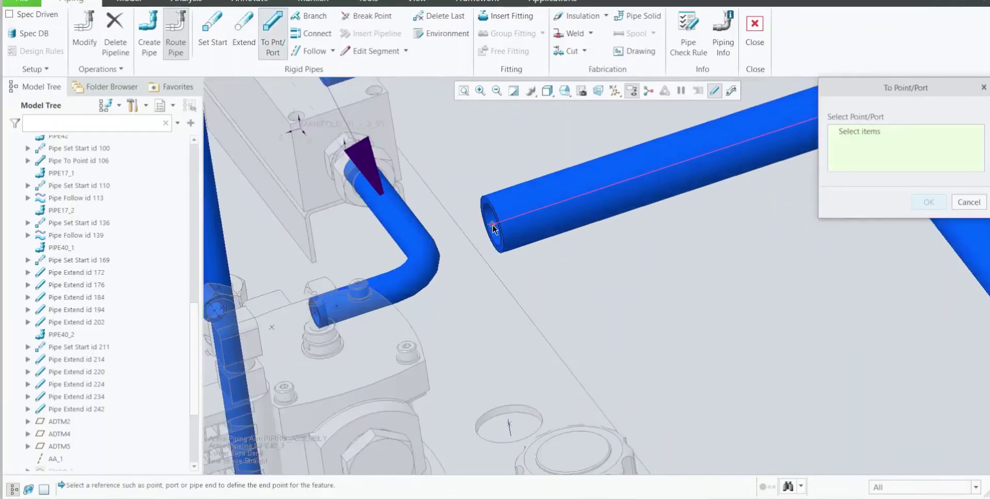
click(493, 226)
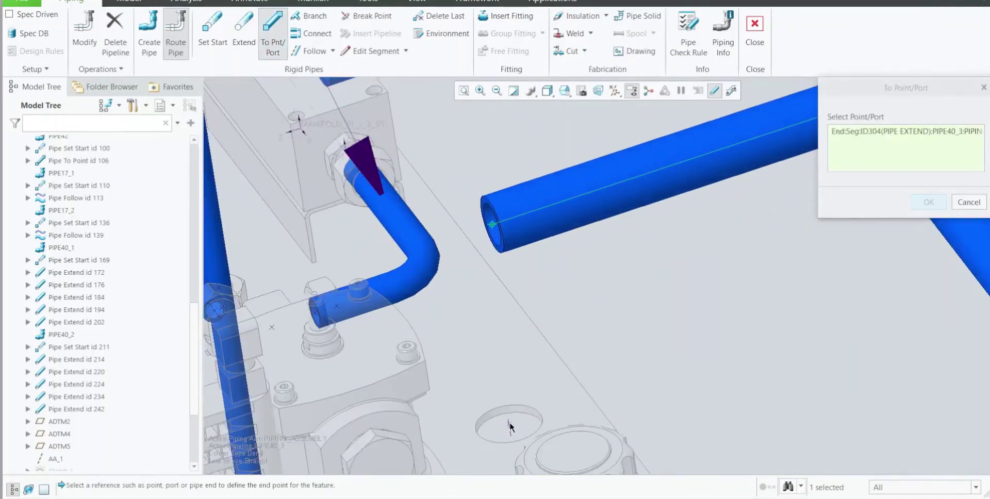
click(509, 427)
scroll(510, 307, up, 6)
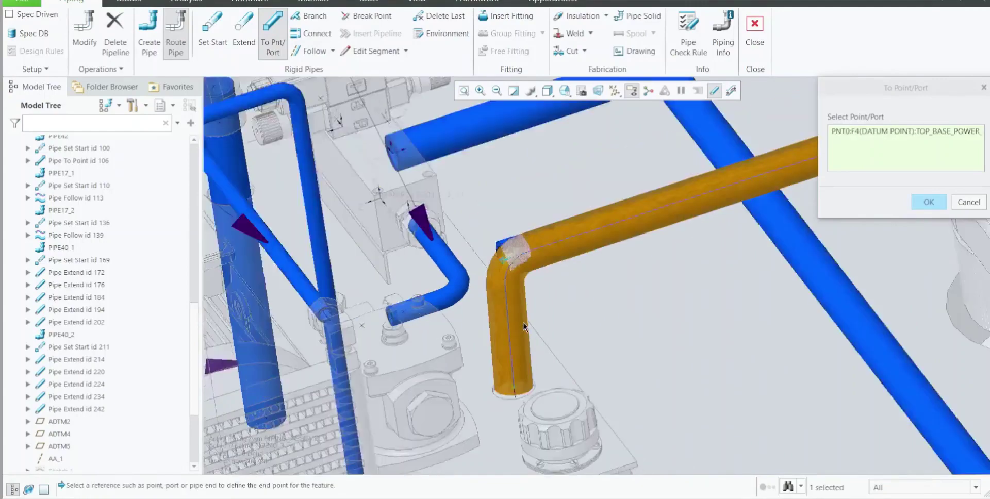
mouse_move(510, 308)
middle_down()
mouse_move(484, 312)
mouse_move(503, 347)
mouse_move(514, 316)
mouse_move(479, 314)
mouse_move(481, 340)
middle_up()
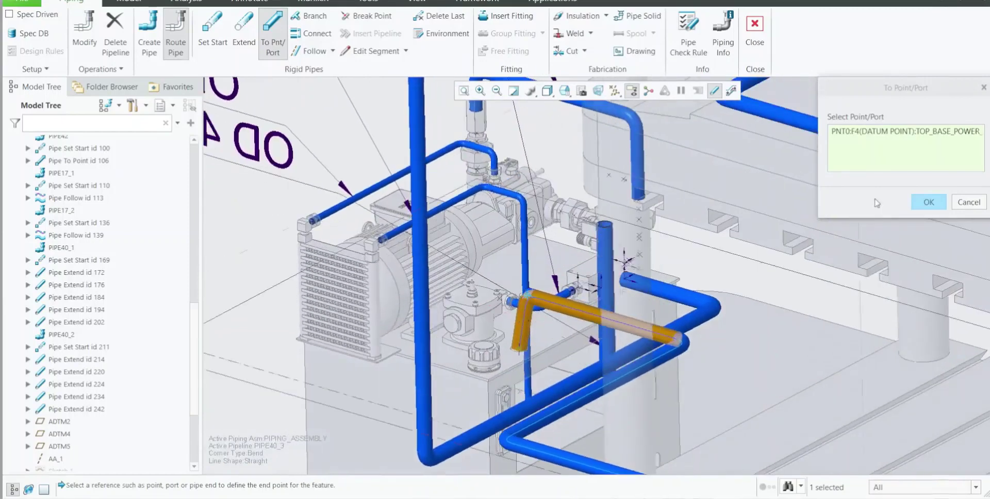
click(927, 202)
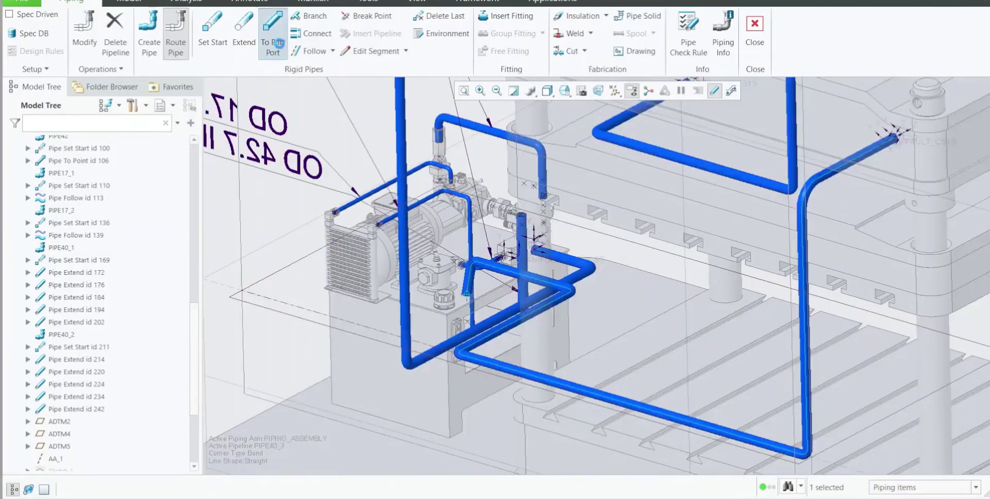
Route the pipe from its end to datum point PNT1 of the power unit's top base and clear the selection
click(278, 44)
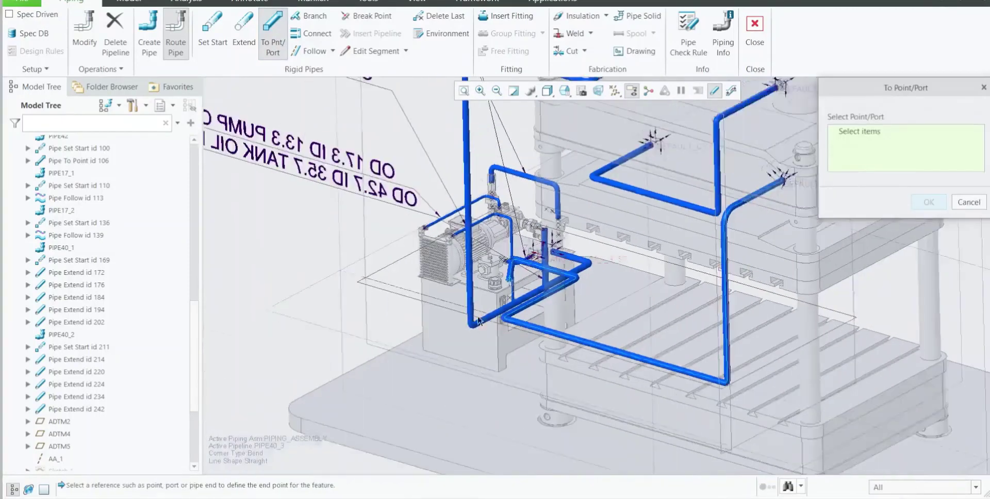
scroll(545, 278, up, 10)
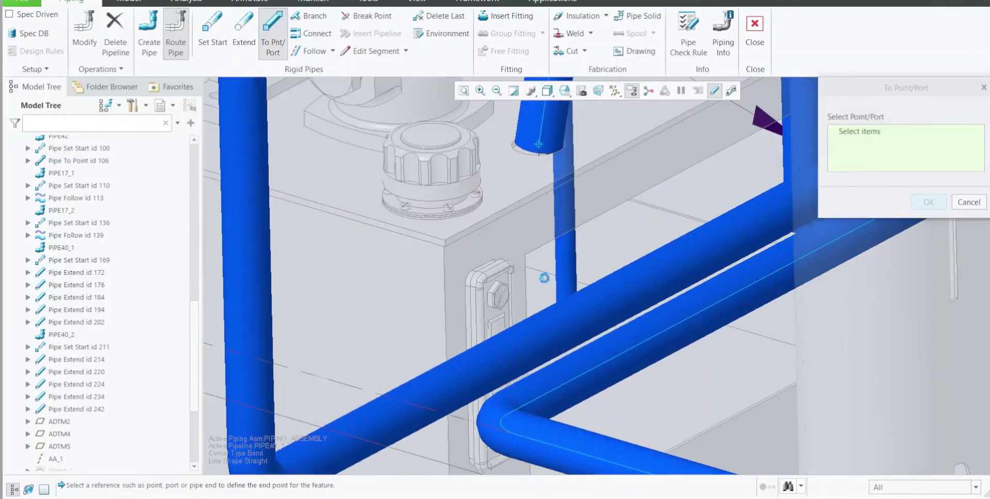
click(542, 277)
scroll(525, 279, down, 8)
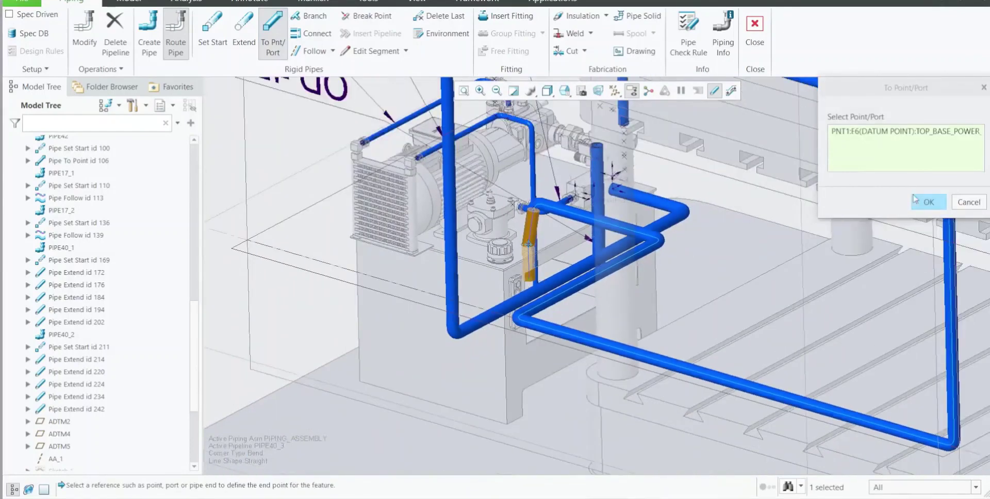
click(915, 200)
scroll(704, 219, down, 10)
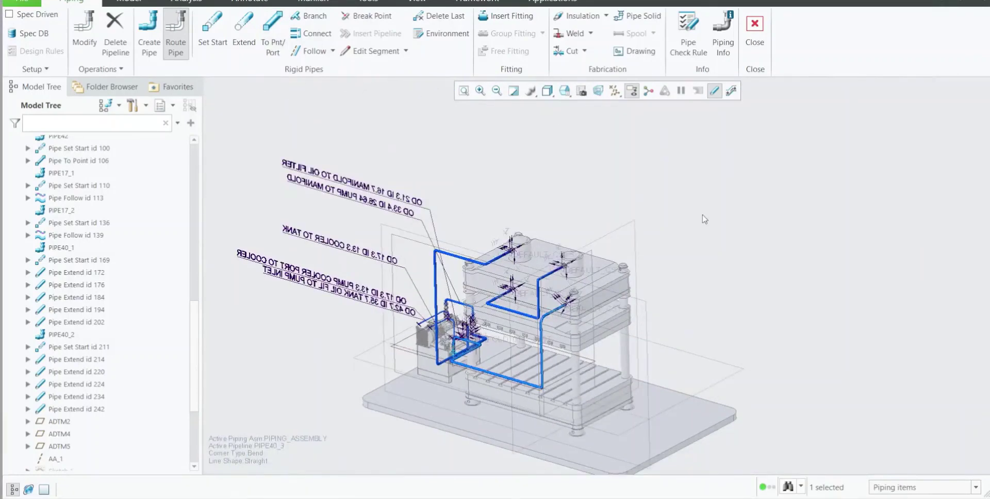
click(704, 219)
Examine the routed pipelines around the whole press and the power unit from the opposite side
scroll(642, 273, down, 3)
scroll(551, 335, up, 5)
middle_drag(551, 335, 561, 387)
scroll(558, 367, down, 5)
scroll(561, 386, up, 4)
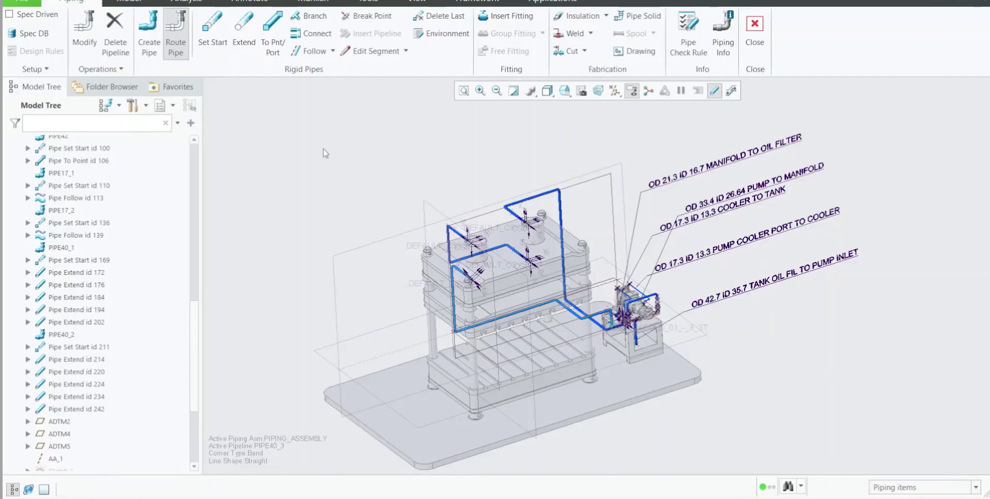
click(42, 69)
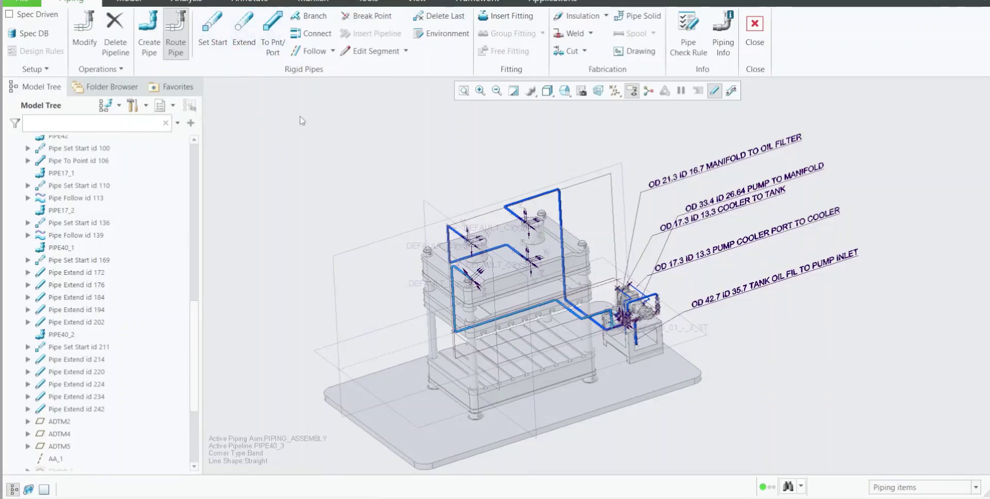
click(332, 51)
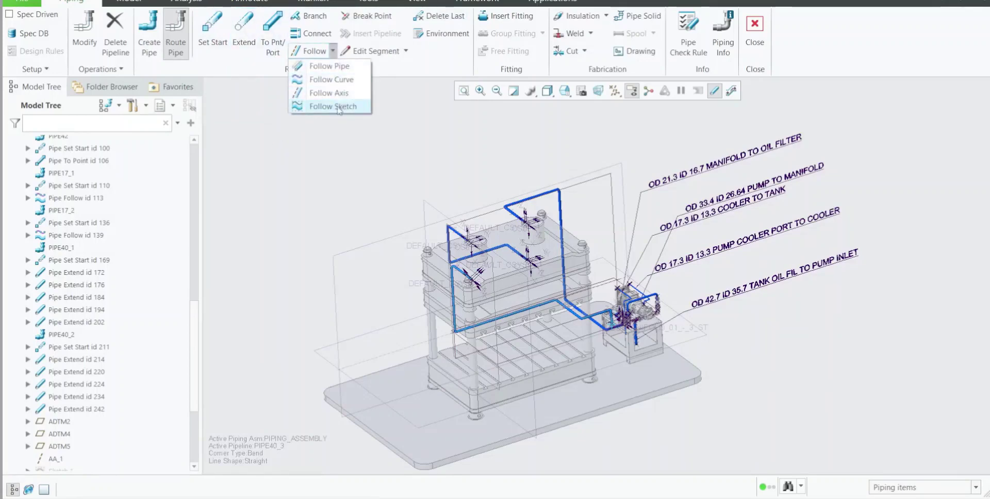
click(325, 146)
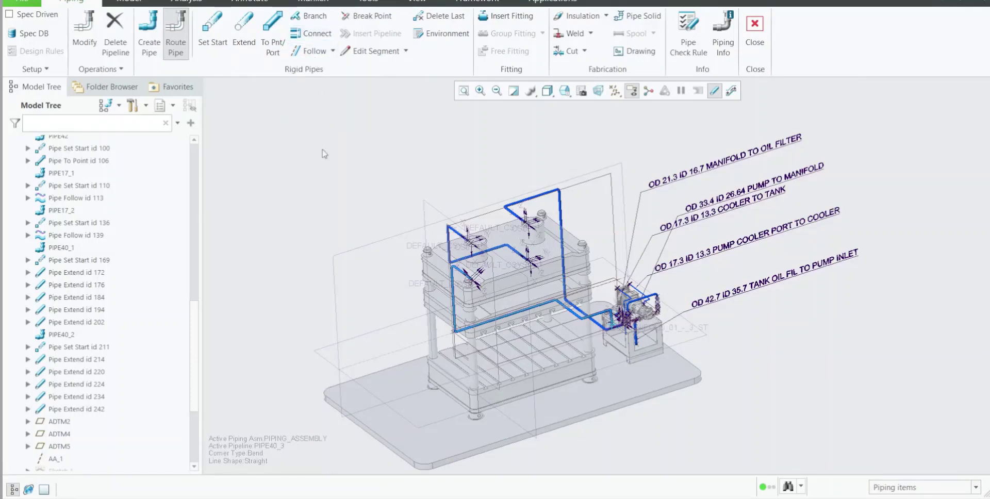
mouse_move(455, 211)
middle_down()
mouse_move(422, 277)
mouse_move(393, 275)
middle_up()
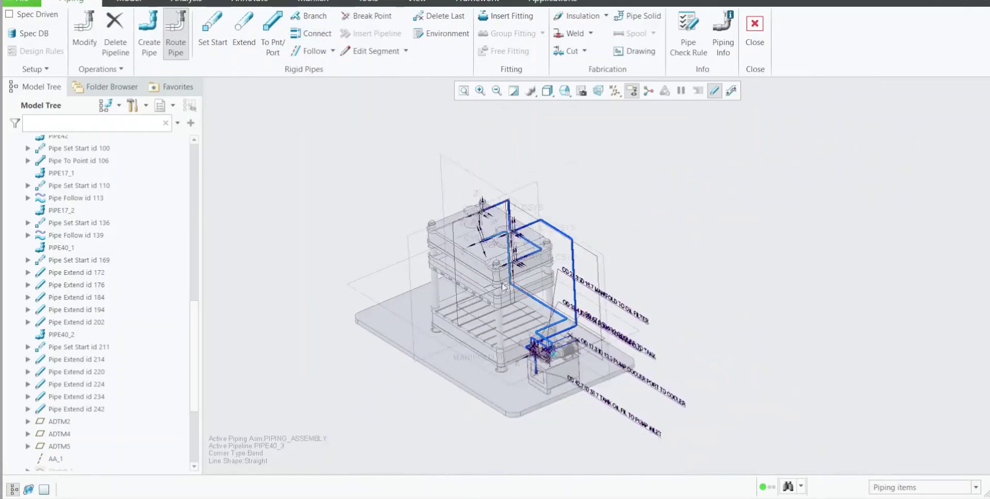
click(405, 52)
click(356, 190)
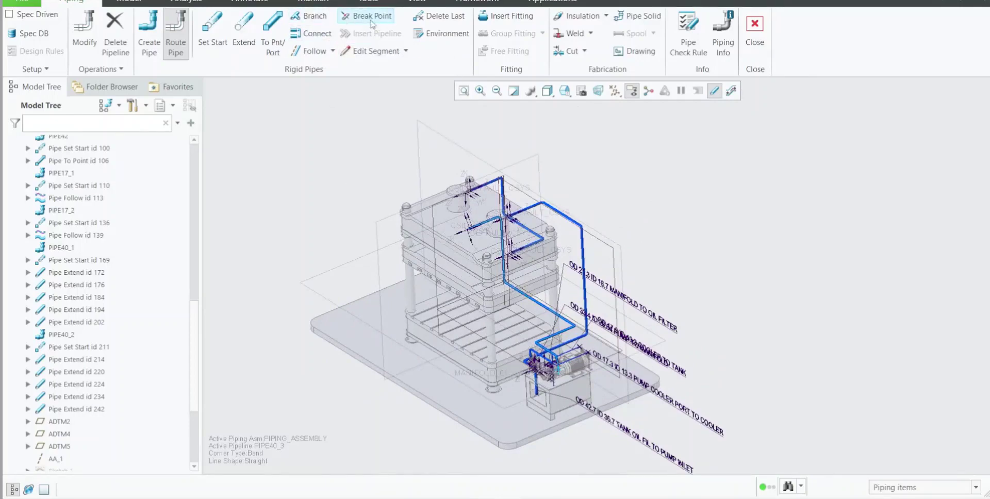
scroll(487, 193, down, 4)
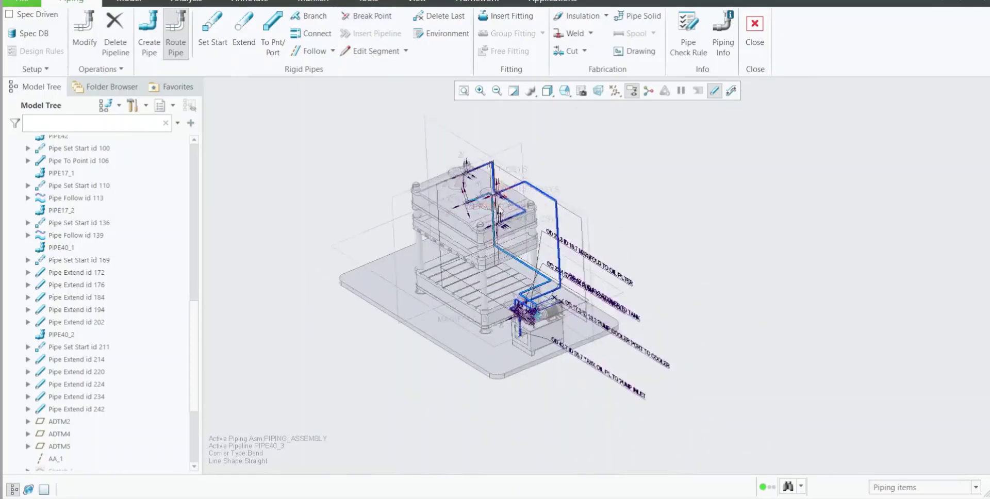
scroll(490, 196, up, 3)
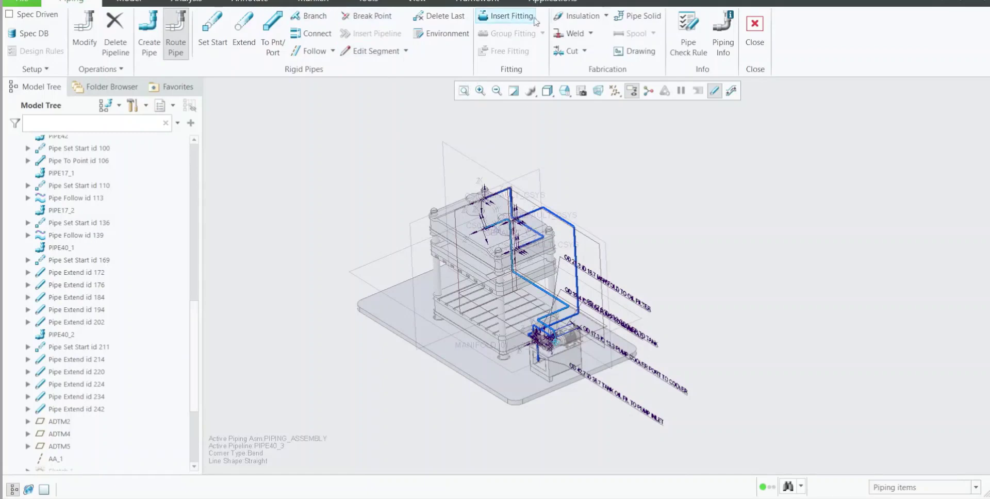
scroll(568, 261, down, 2)
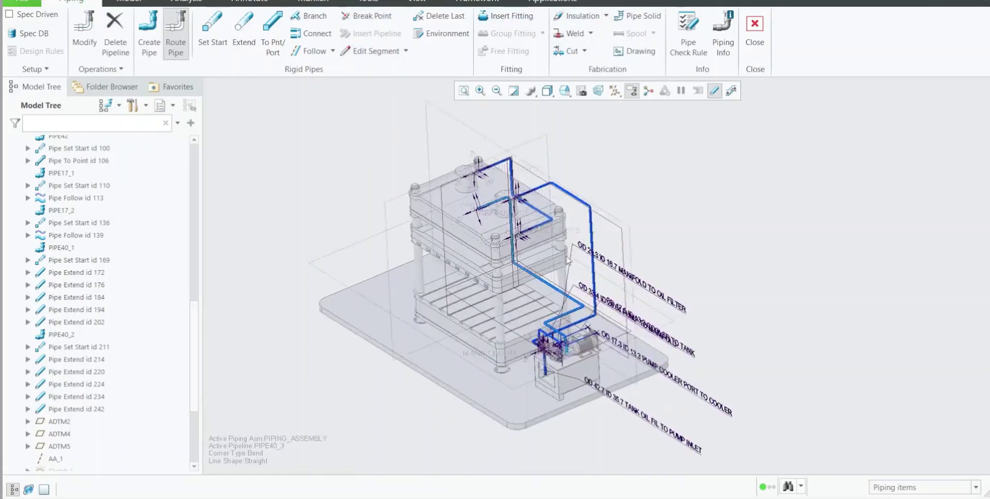
scroll(568, 261, down, 3)
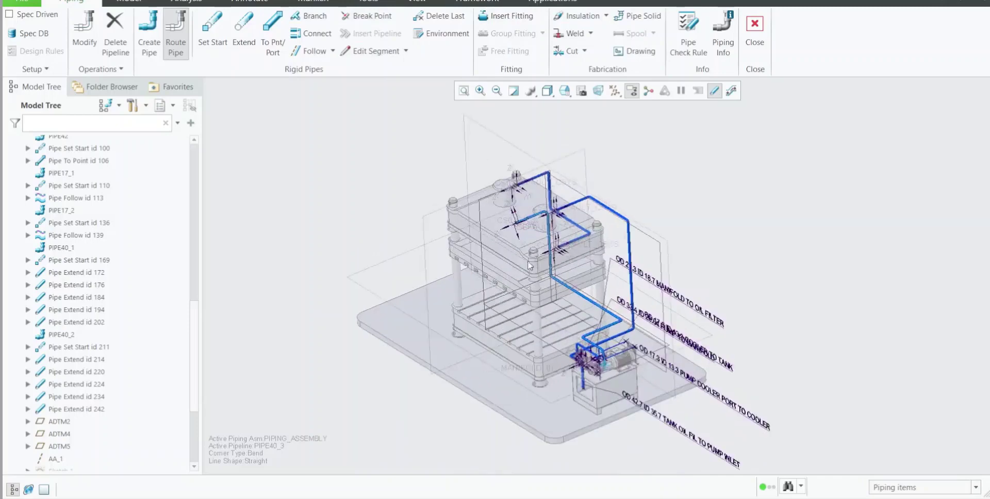
scroll(528, 262, up, 1)
scroll(566, 263, down, 1)
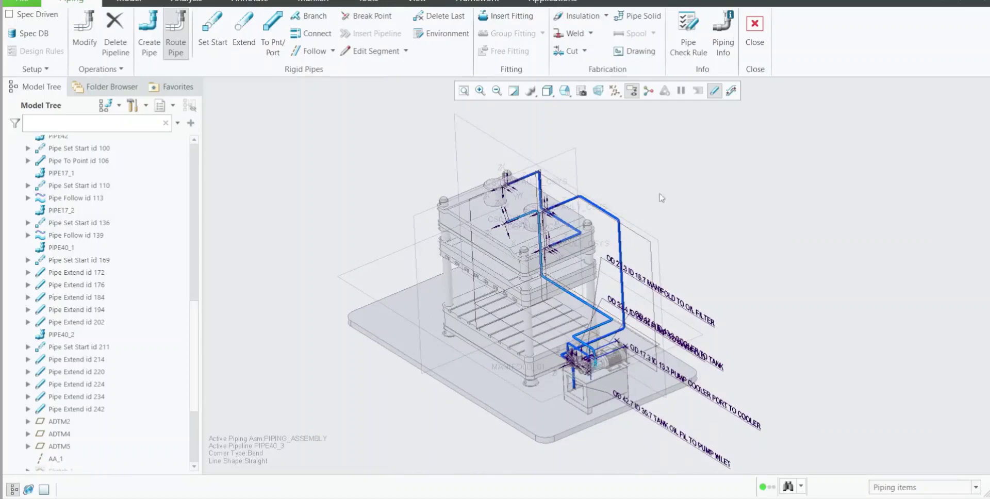
scroll(603, 242, down, 1)
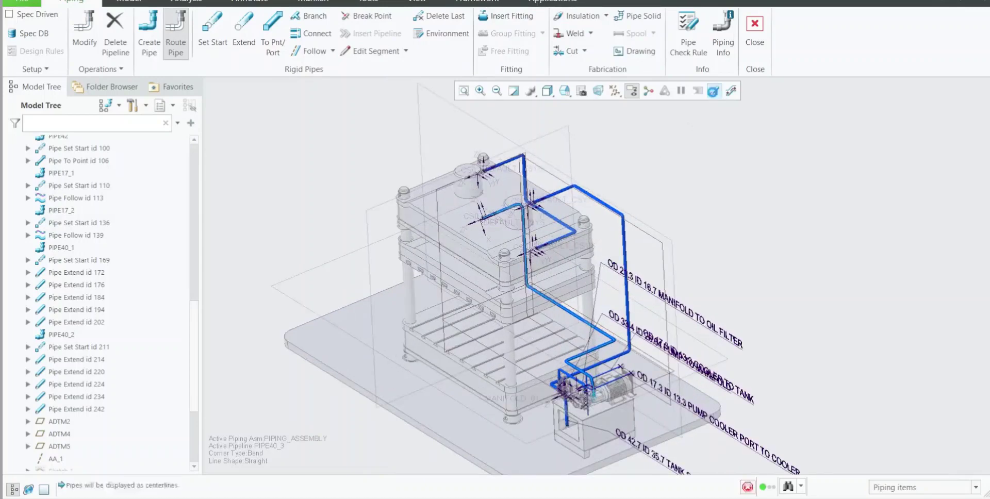
Compare the pipelines displayed as centerlines with their solid pipe display across the whole press
click(713, 92)
scroll(542, 273, up, 1)
scroll(572, 242, down, 1)
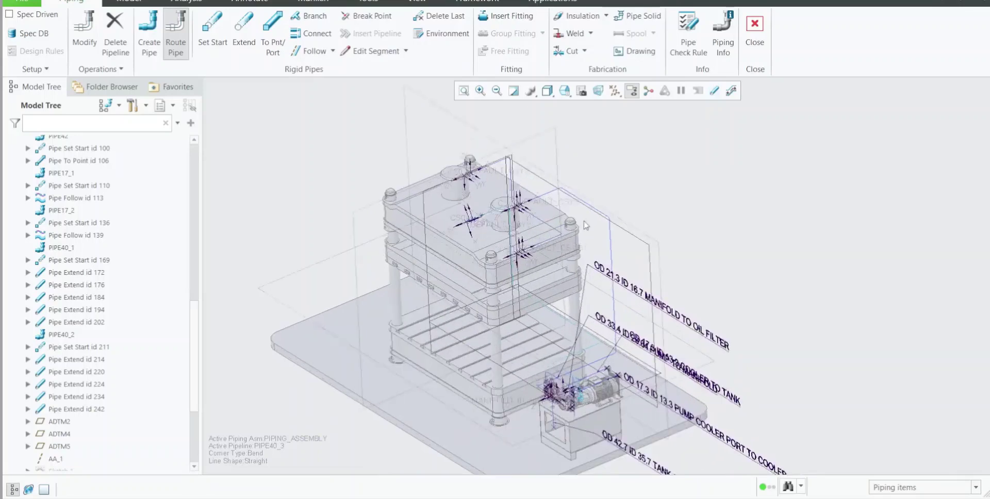
scroll(576, 211, down, 2)
scroll(569, 220, up, 2)
click(714, 92)
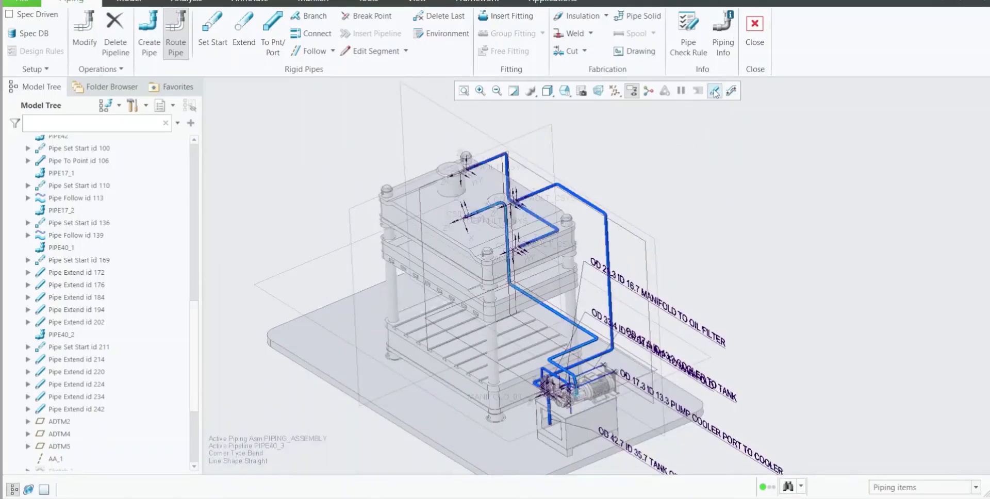
Inspect the upper pipe bends beside the press head closely, switching between centerline and solid pipe display
scroll(599, 201, down, 4)
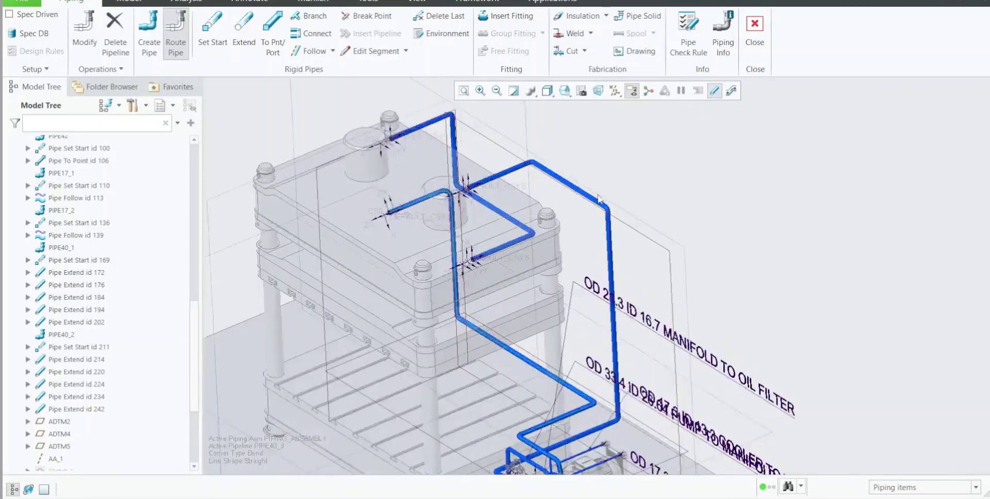
scroll(598, 202, up, 2)
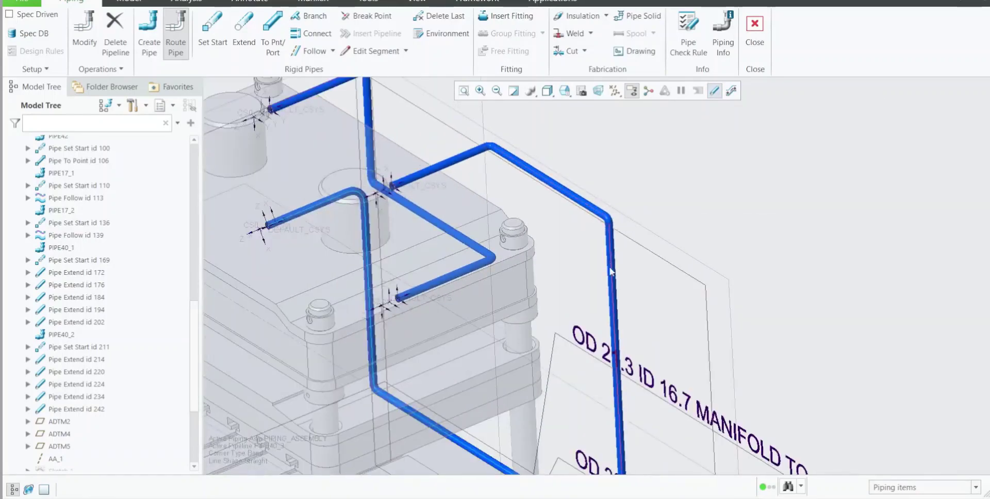
scroll(598, 209, down, 4)
scroll(602, 209, up, 3)
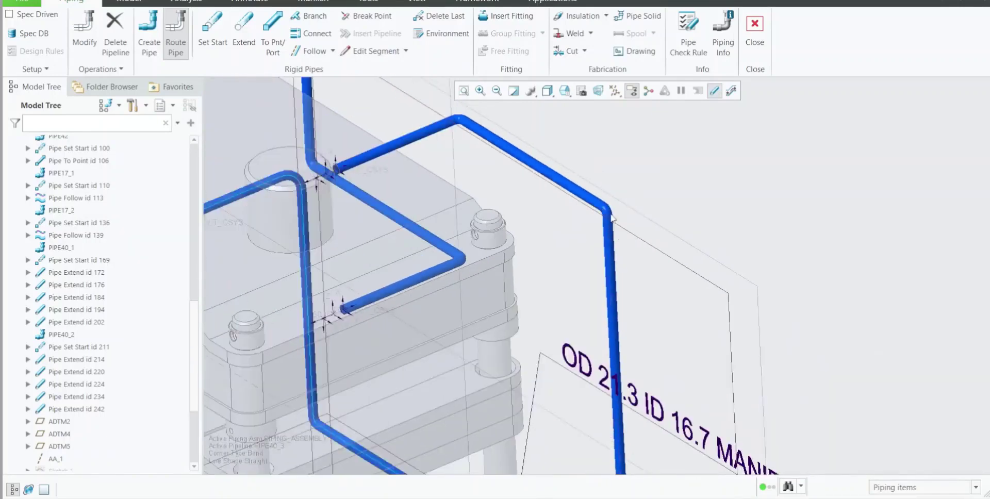
scroll(605, 222, down, 3)
scroll(607, 242, up, 2)
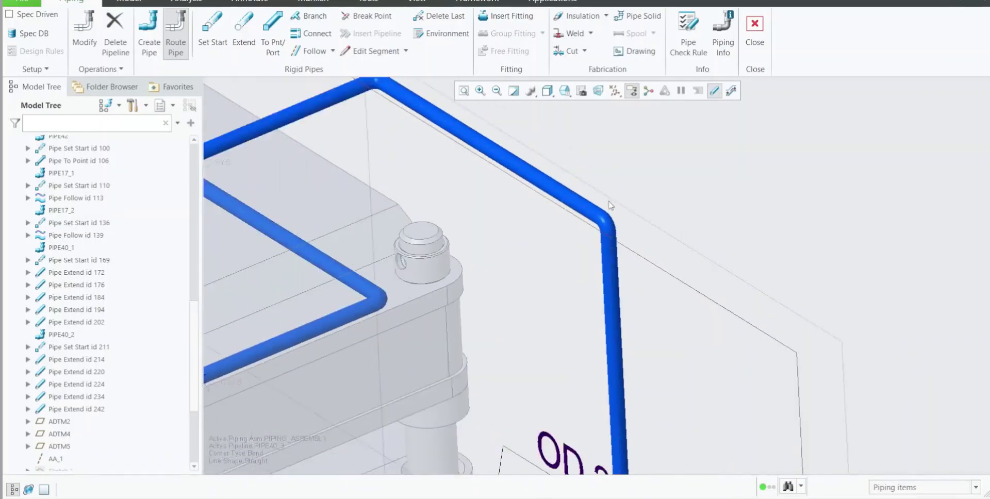
scroll(610, 206, up, 2)
click(714, 94)
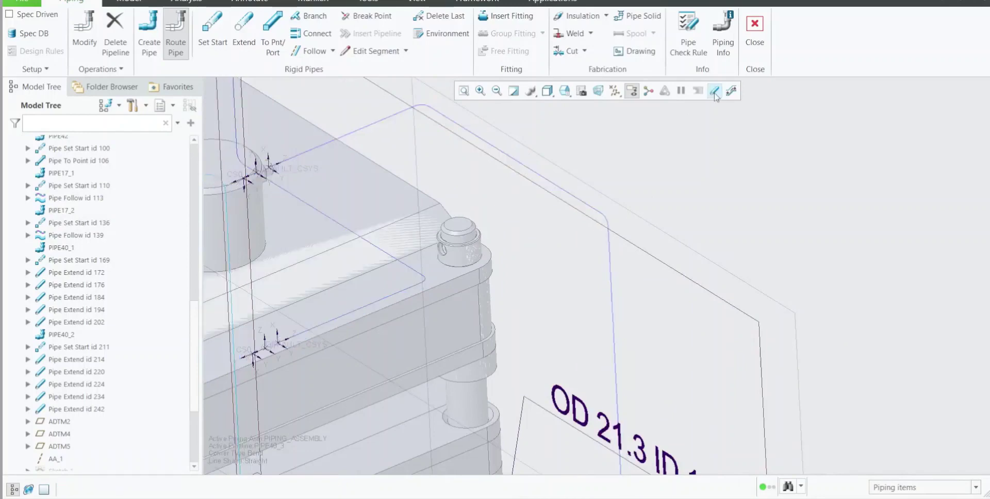
click(714, 94)
click(715, 95)
click(715, 94)
click(715, 94)
click(715, 94)
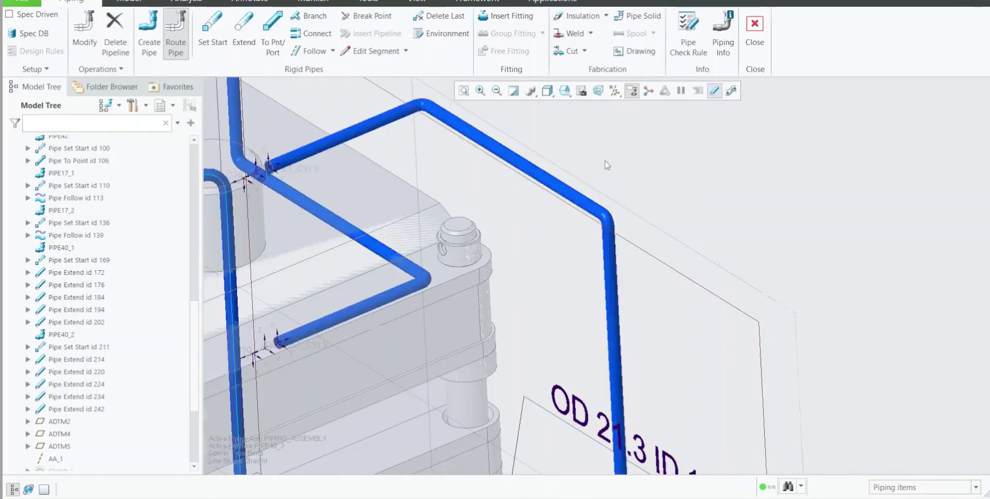
Inspect the pipe ends and connections around the power unit's manifold and pump, and review the whole routing
scroll(606, 165, down, 5)
scroll(513, 403, up, 5)
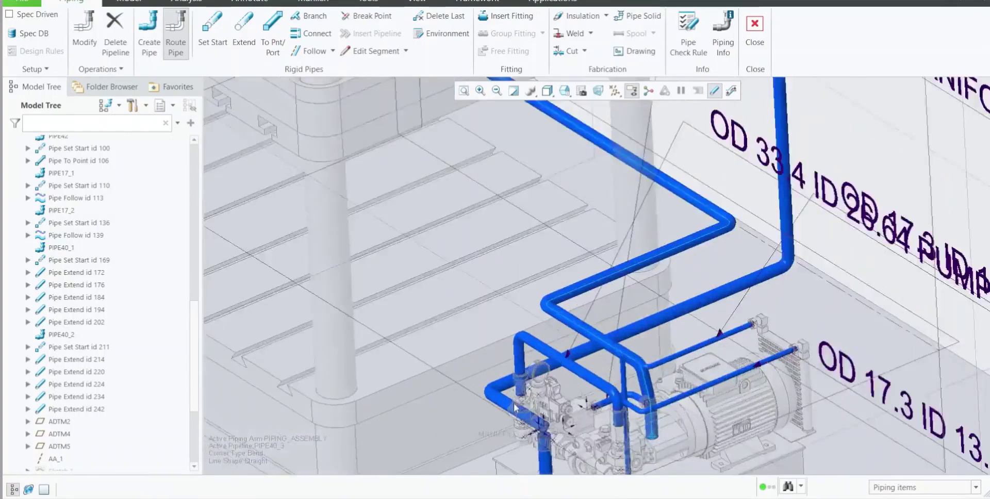
scroll(514, 403, up, 5)
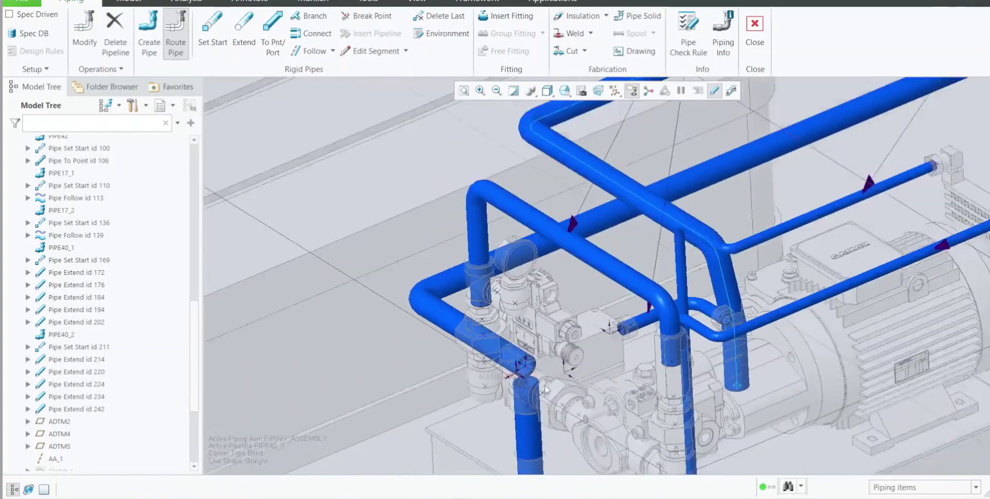
scroll(546, 390, down, 8)
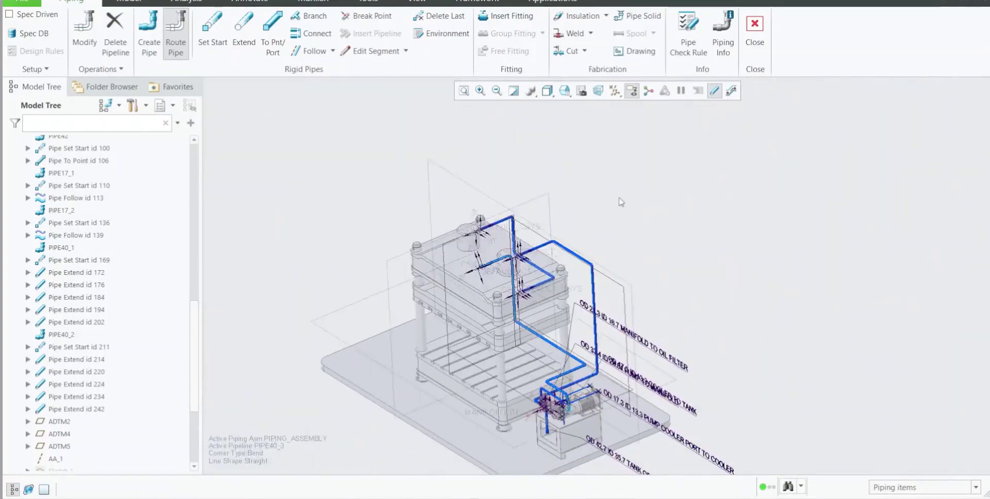
scroll(621, 202, up, 5)
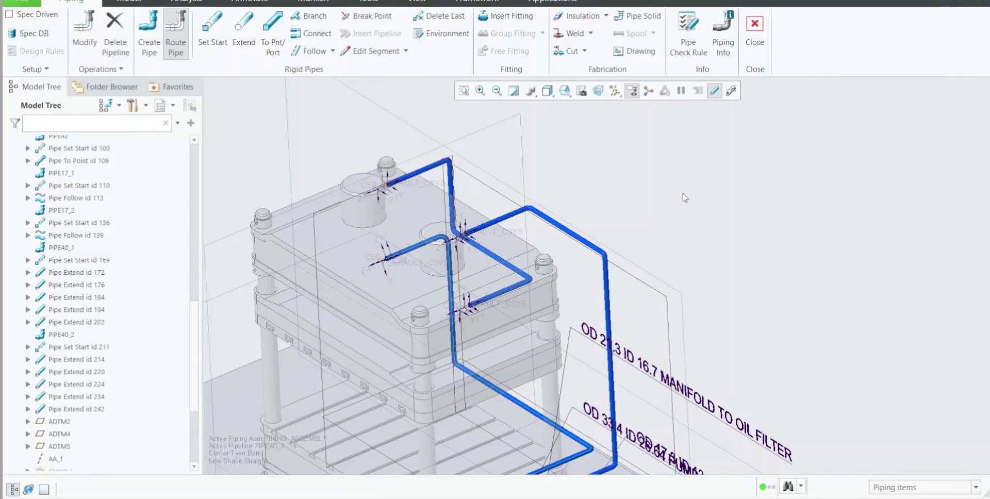
Start the Pipe Solid command for PIPING_ASSEMBLY and enlarge its dialog and segment column so full names are readable
click(643, 16)
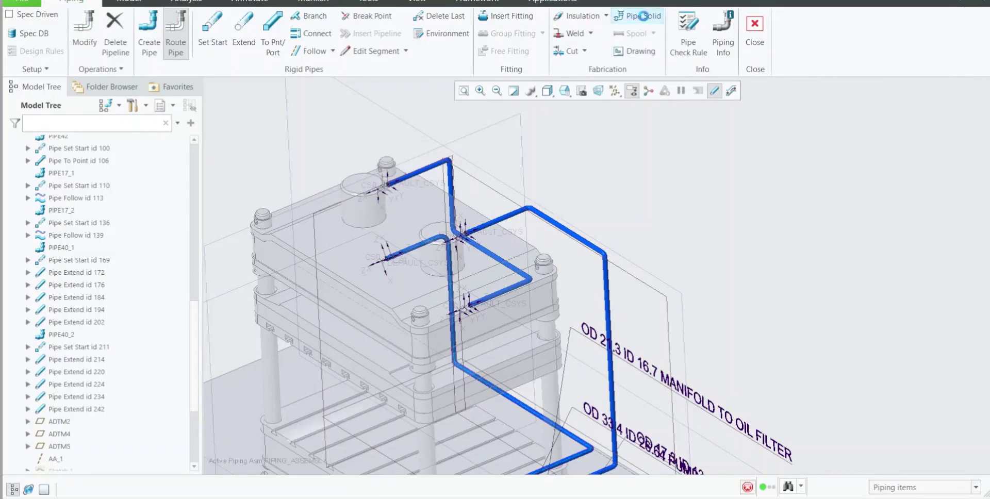
drag(853, 88, 636, 29)
scroll(412, 176, up, 3)
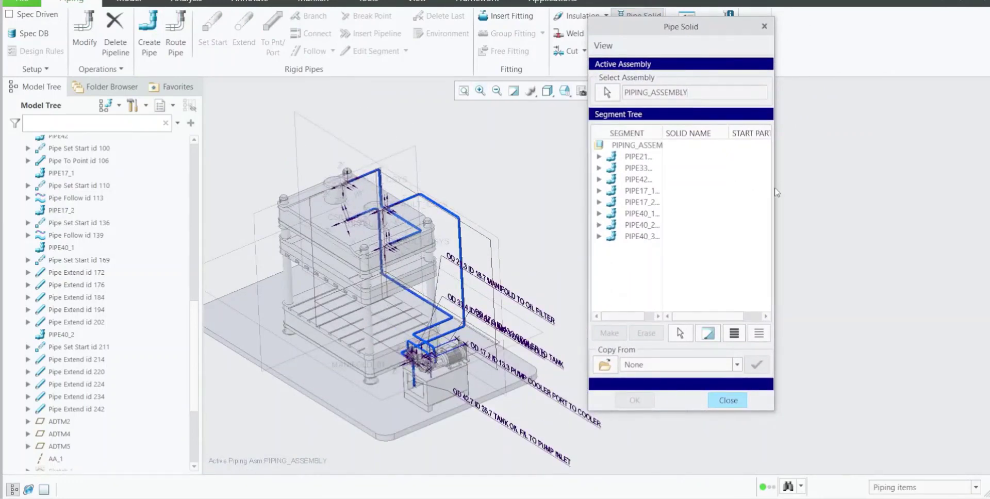
drag(775, 192, 930, 191)
drag(662, 133, 716, 135)
Expand all eight pipelines in the segment tree, from PIPE21 through PIPE40_3, to list their segments
click(598, 156)
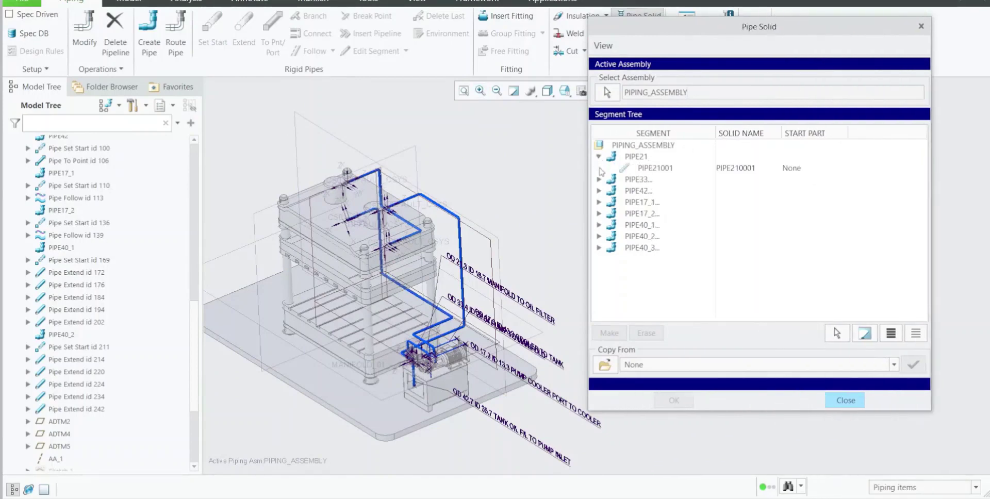
click(598, 179)
click(599, 201)
click(598, 224)
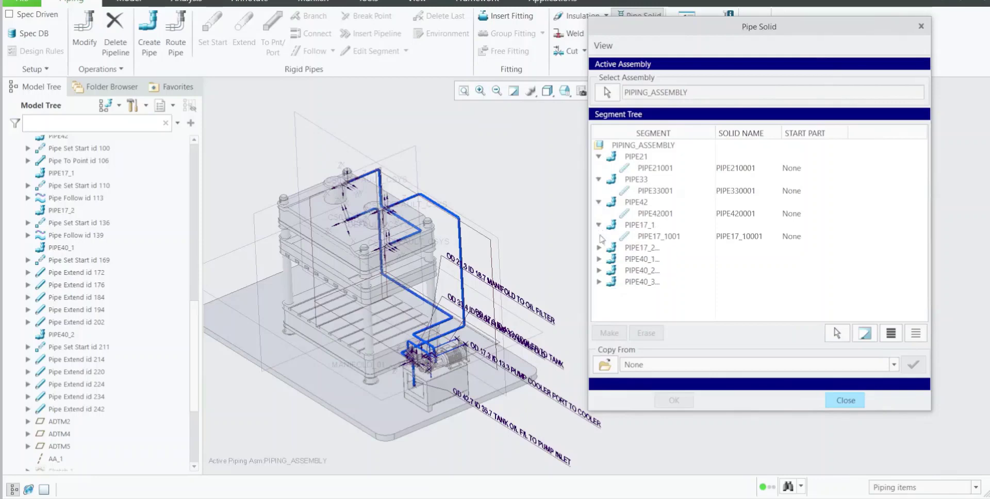
click(599, 247)
click(598, 270)
click(598, 293)
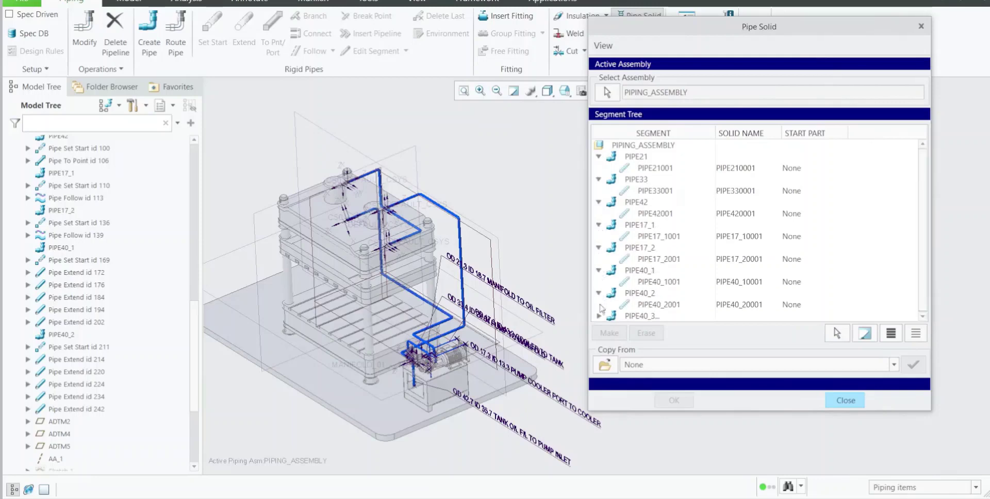
click(598, 316)
Shorten the solid names of the first three pipeline segments to PIPE21, PIPE33 and PIPE42
click(756, 170)
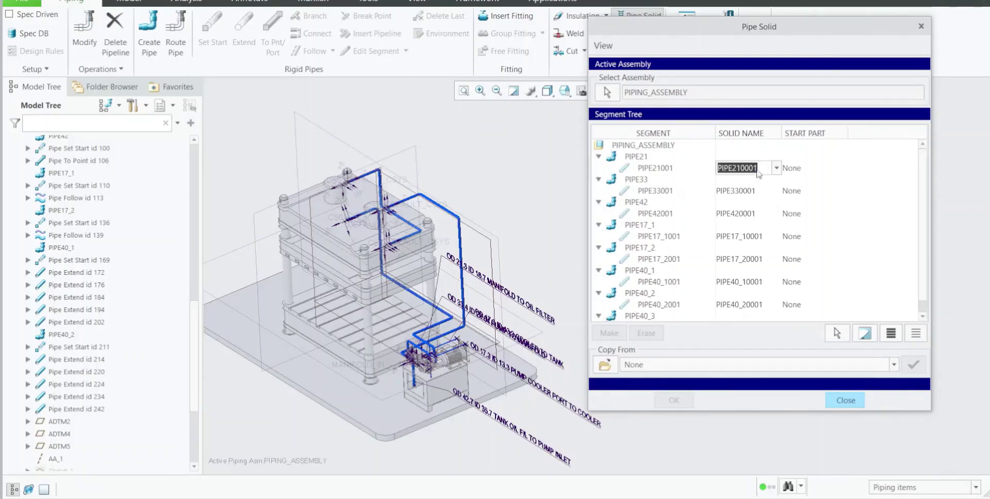
double_click(760, 168)
drag(762, 168, 754, 282)
key(BackSpace)
click(760, 191)
key(BackSpace)
click(758, 213)
key(BackSpace)
Shorten the solid names of segments PIPE17_1001 and PIPE17_2001 to PIPE17_1 and PIPE17_2
click(762, 236)
key(BackSpace)
click(762, 259)
key(BackSpace)
Try to shorten the solid names of the PIPE40_1, PIPE40_2 and PIPE40_3 segments to match their pipelines
click(761, 281)
double_click(766, 279)
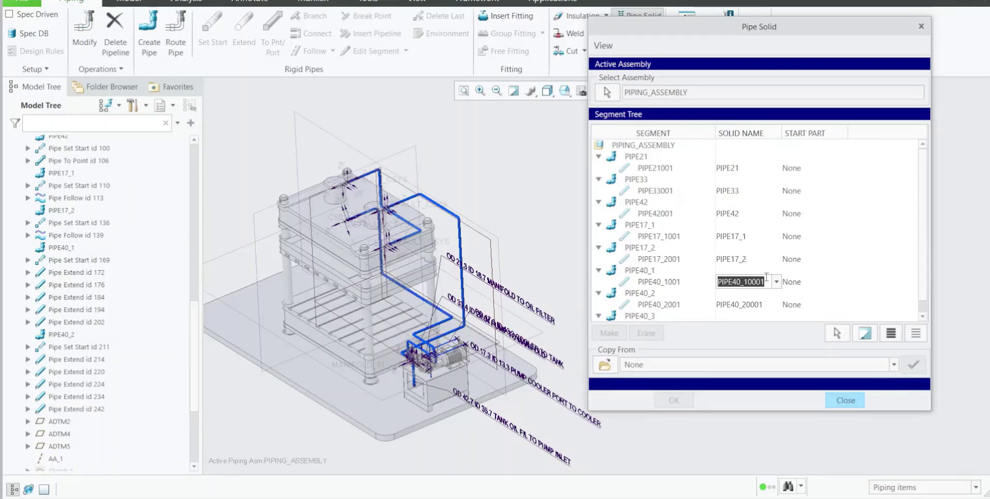
click(762, 304)
drag(765, 304, 751, 304)
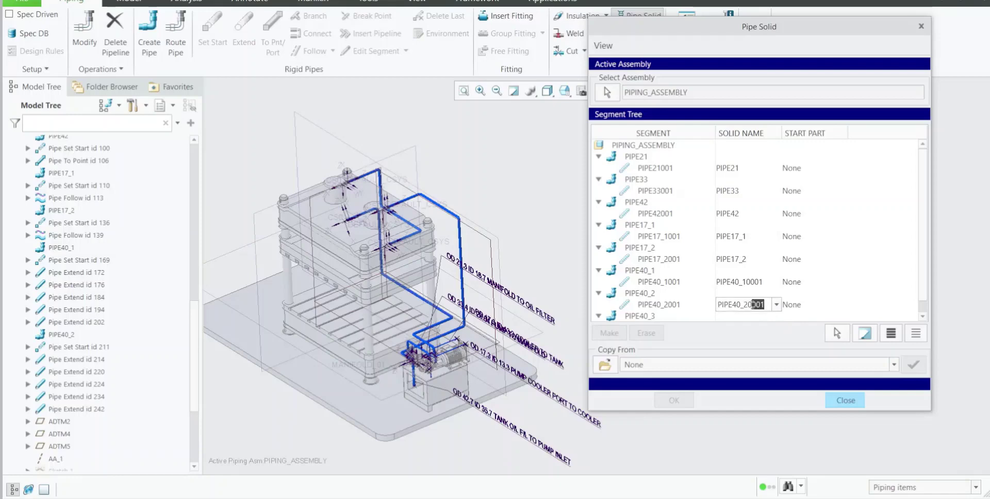
key(BackSpace)
scroll(920, 265, down, 1)
click(732, 315)
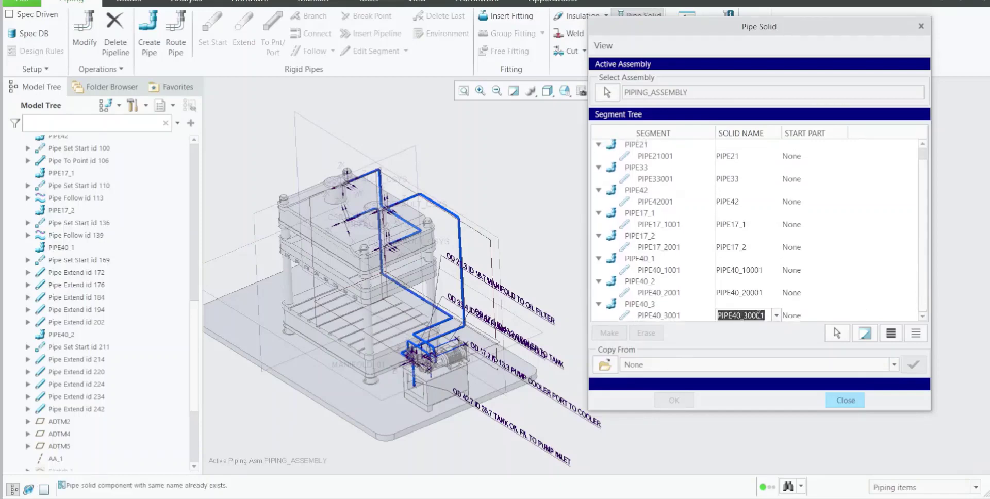
drag(766, 315, 746, 316)
key(BackSpace)
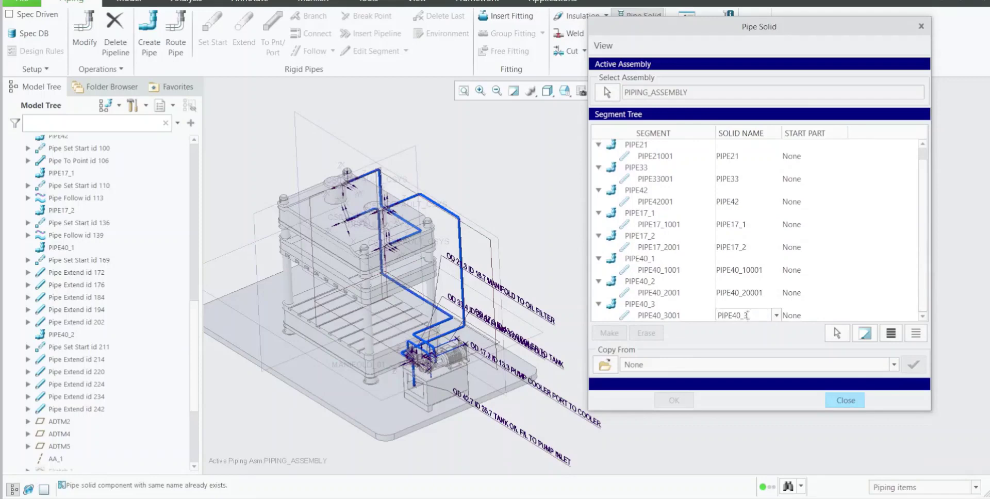
click(825, 248)
scroll(728, 175, up, 1)
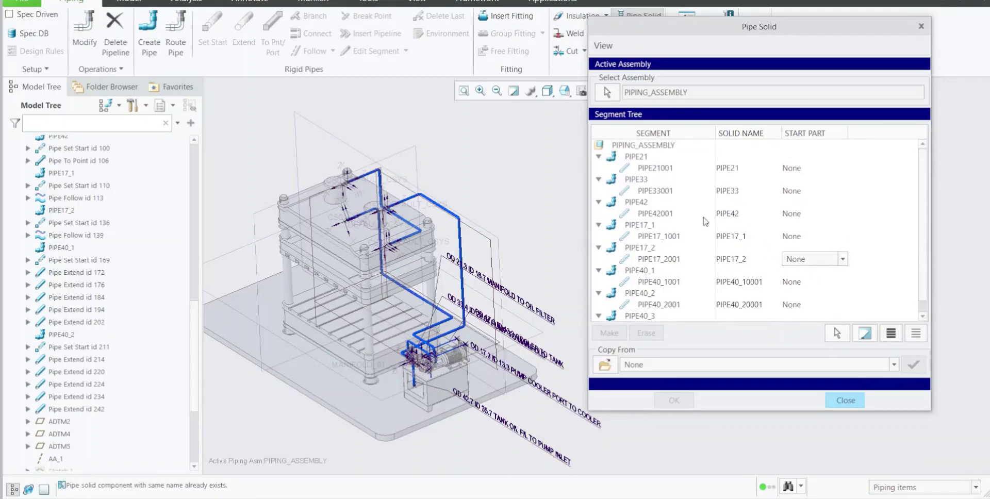
Make the pipe solids for segments PIPE21001, PIPE33001 and PIPE42001
click(654, 168)
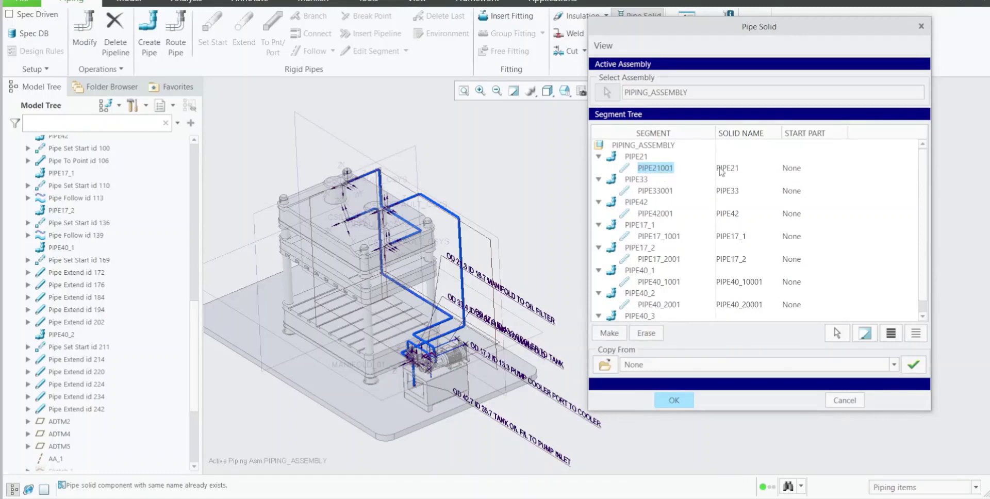
click(609, 333)
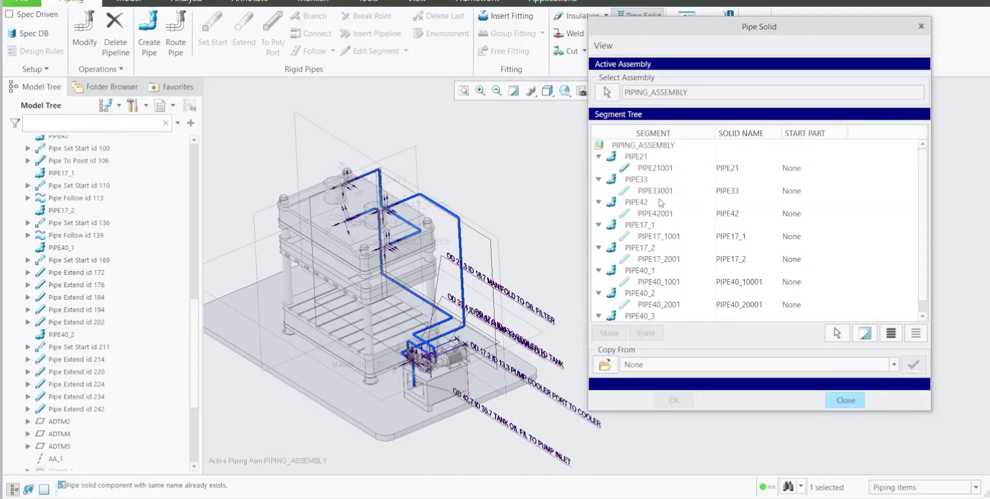
click(656, 190)
click(610, 335)
click(659, 213)
click(612, 335)
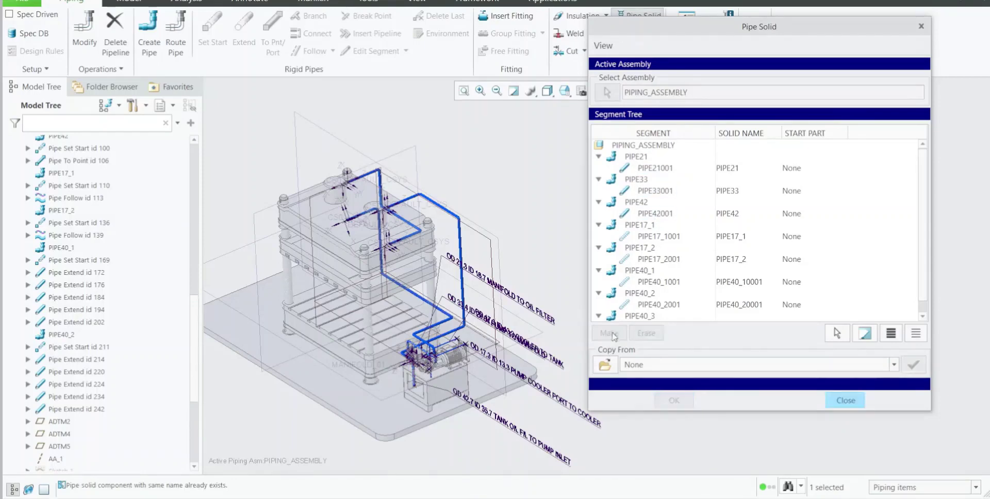
Make the pipe solids for segments PIPE17_1001 and PIPE17_2001
click(659, 236)
click(611, 335)
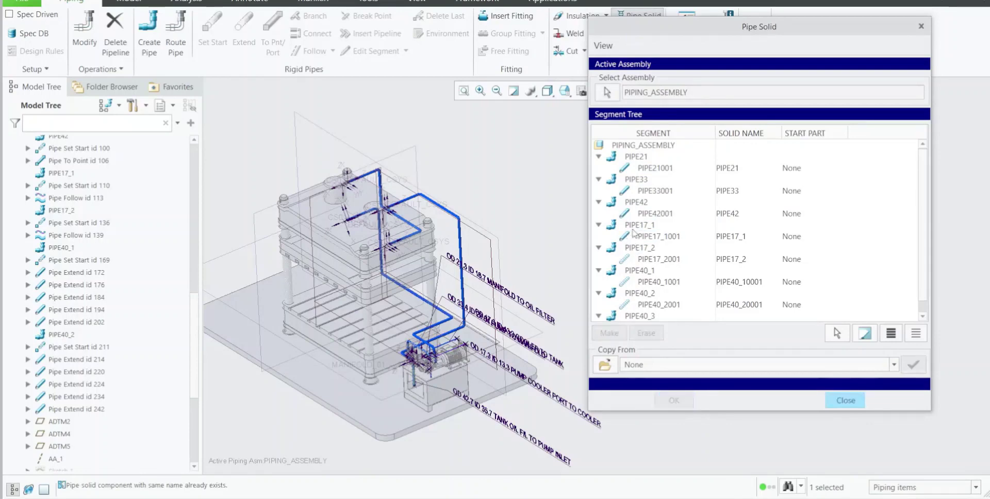
click(651, 261)
click(616, 335)
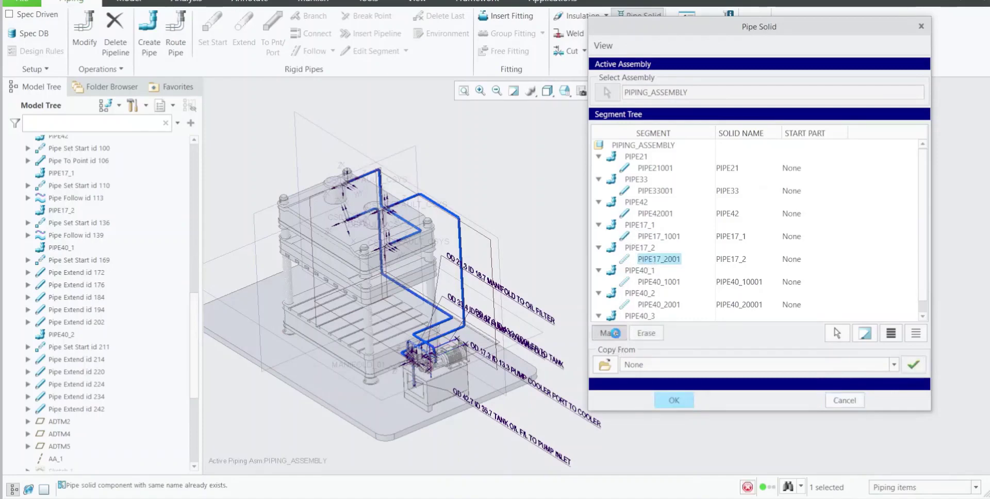
Make the pipe solids for segments PIPE40_1001, PIPE40_2001 and PIPE40_3001, and finish the Pipe Solid command
click(614, 335)
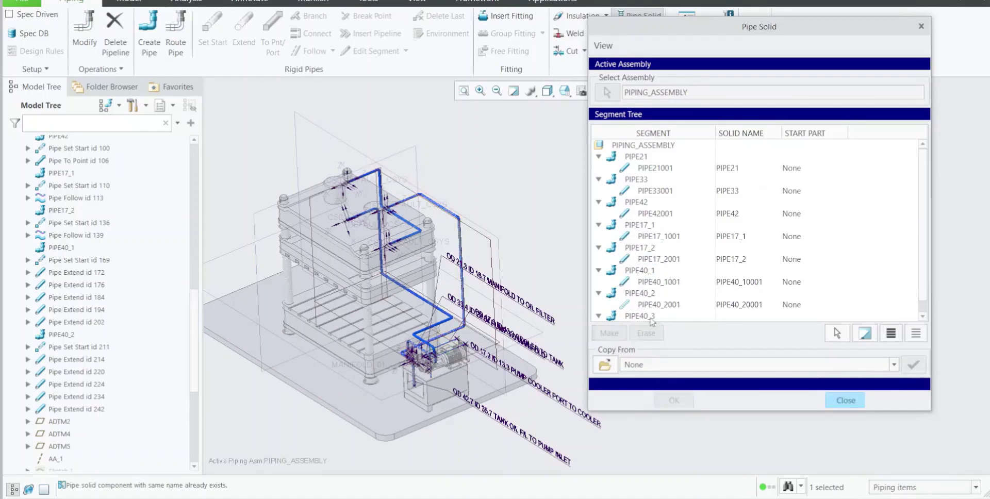
click(616, 333)
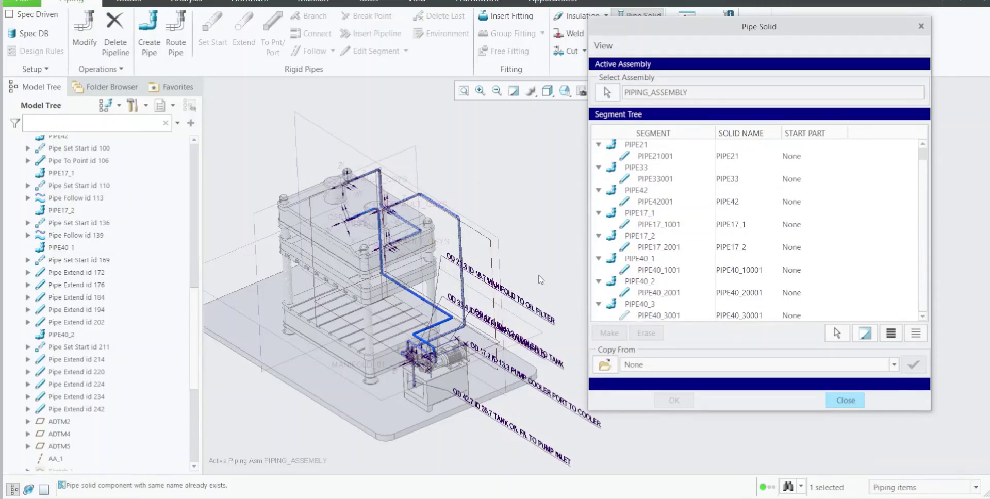
click(650, 316)
click(622, 334)
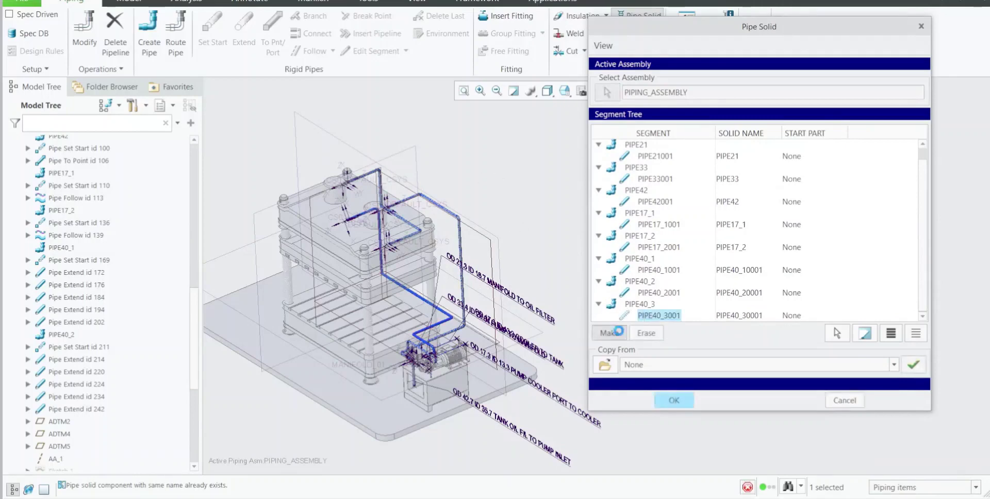
click(845, 401)
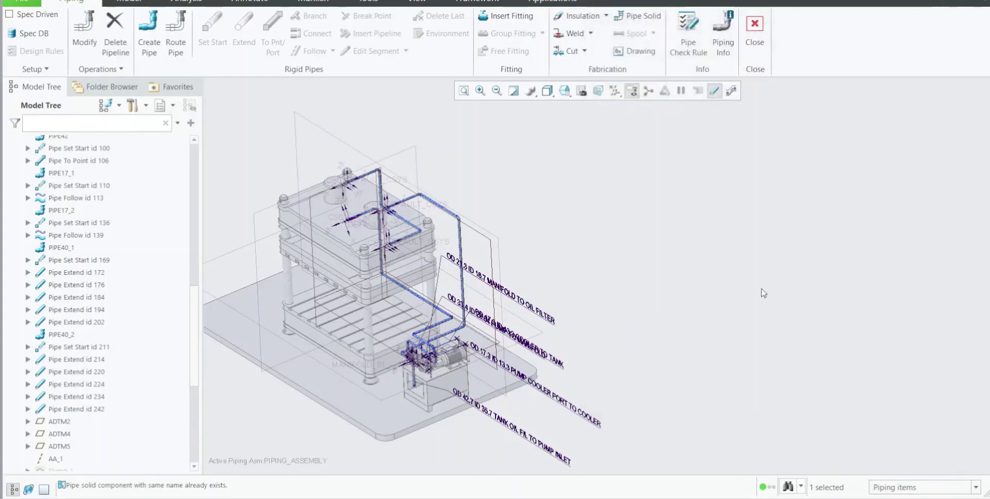
Open the new solid part PIPE21.PRT from the assembly in its own window
scroll(761, 289, down, 2)
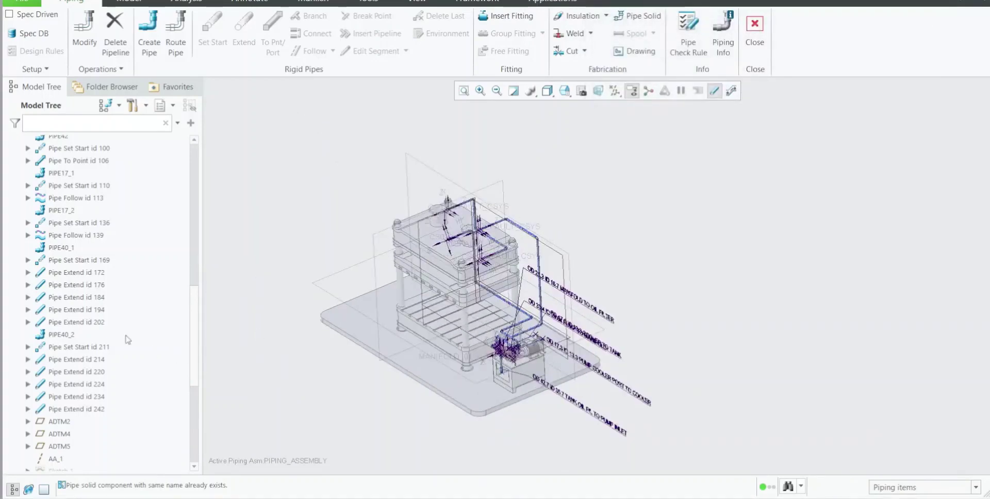
scroll(189, 409, down, 7)
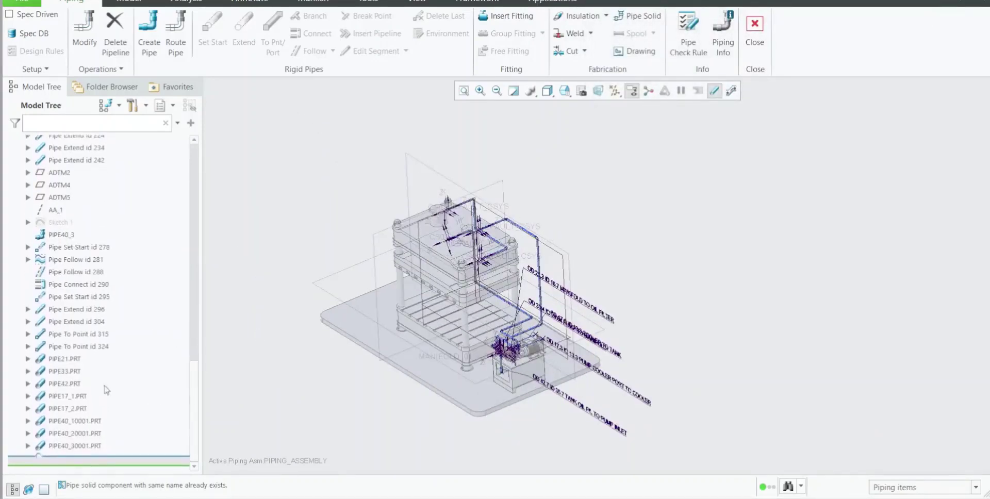
click(65, 360)
right_click(65, 361)
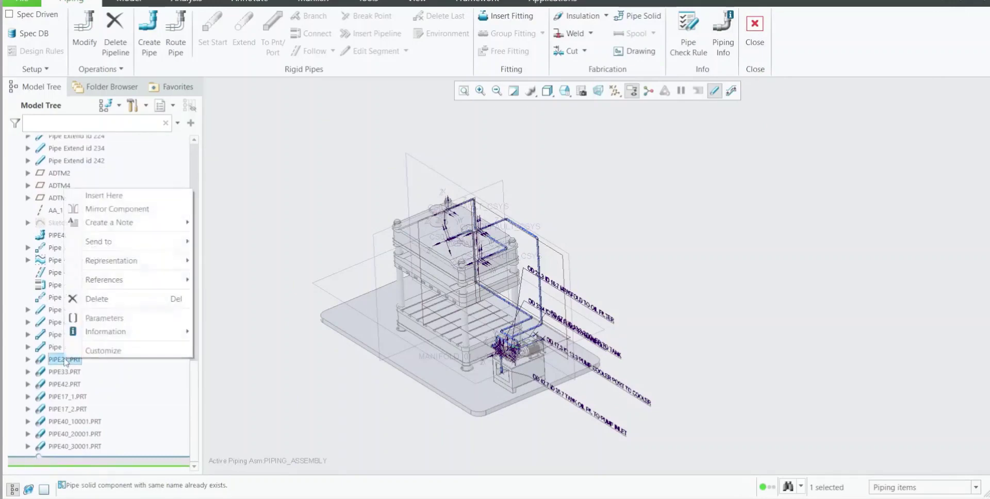
click(77, 375)
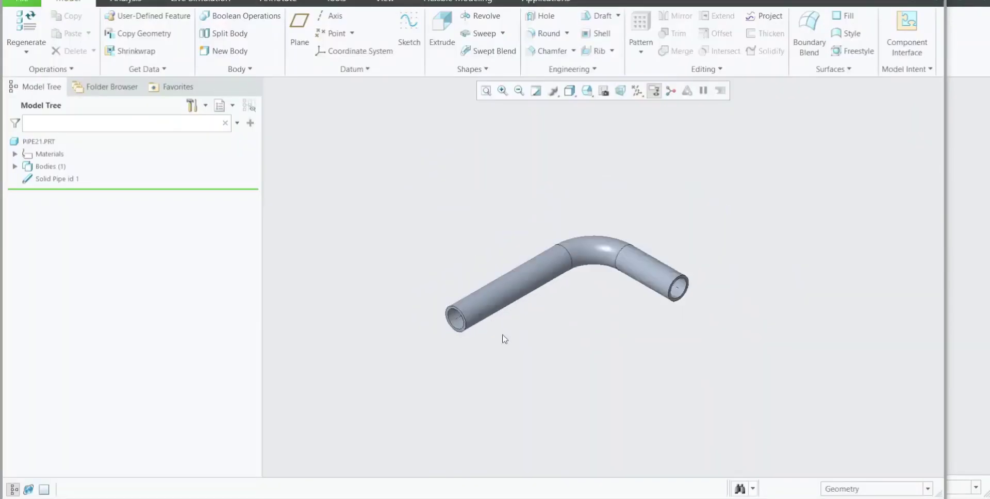
Check the Solid Pipe feature of PIPE21, save the part in the final_assembly_hydraulic_press folder and return to the assembly
middle_drag(503, 338, 521, 320)
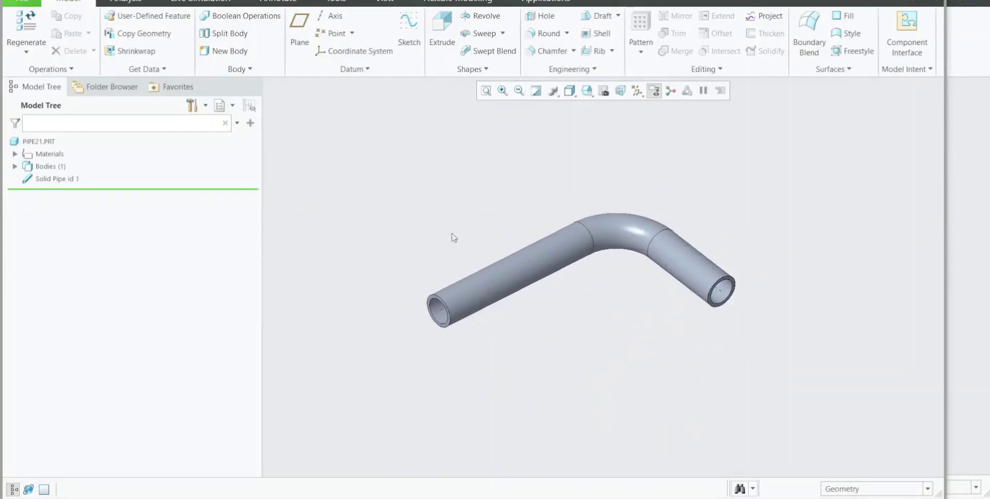
click(61, 181)
click(61, 180)
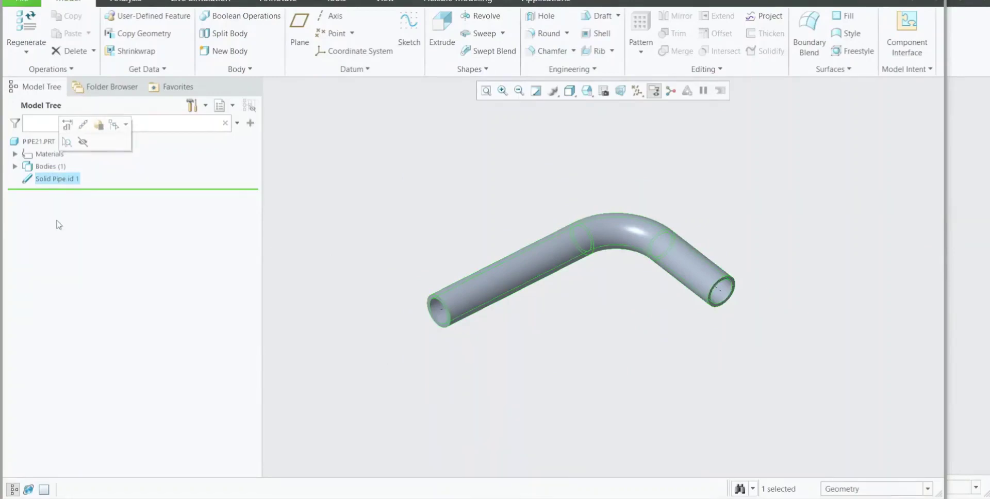
click(294, 211)
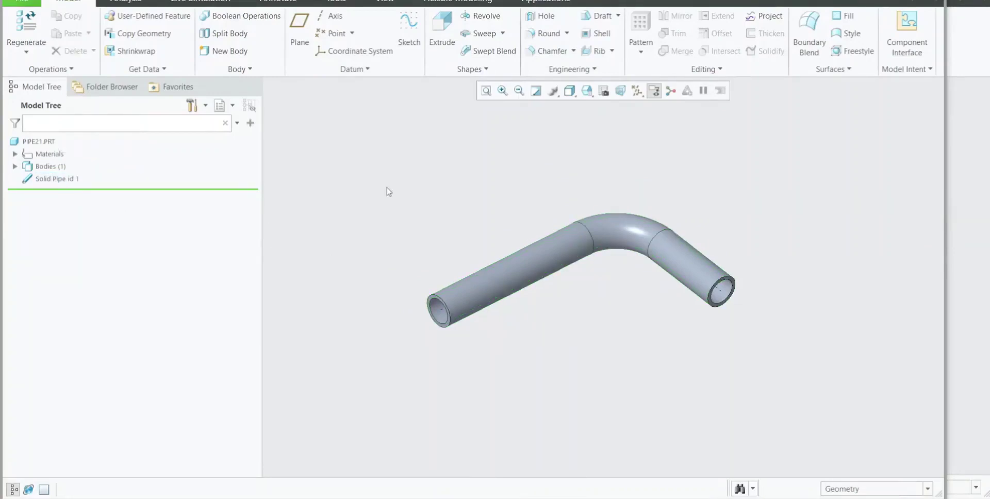
key(ctrl+s)
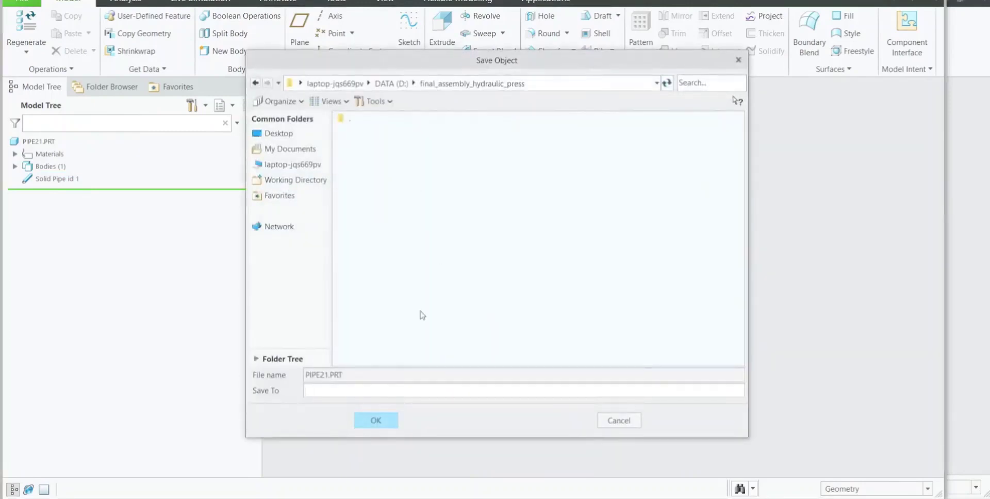
click(388, 422)
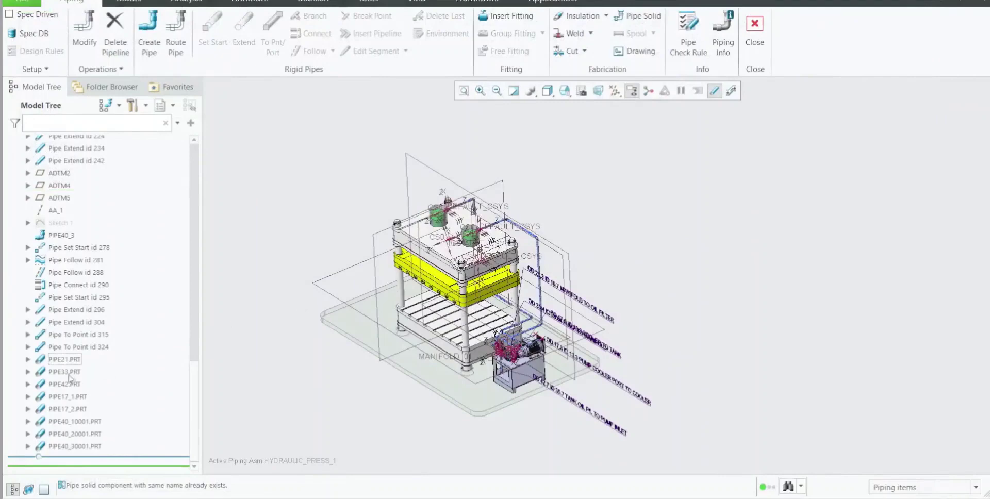
Display the pipelines as centerlines and hide all datum features and annotations in the hydraulic press assembly
right_click(64, 371)
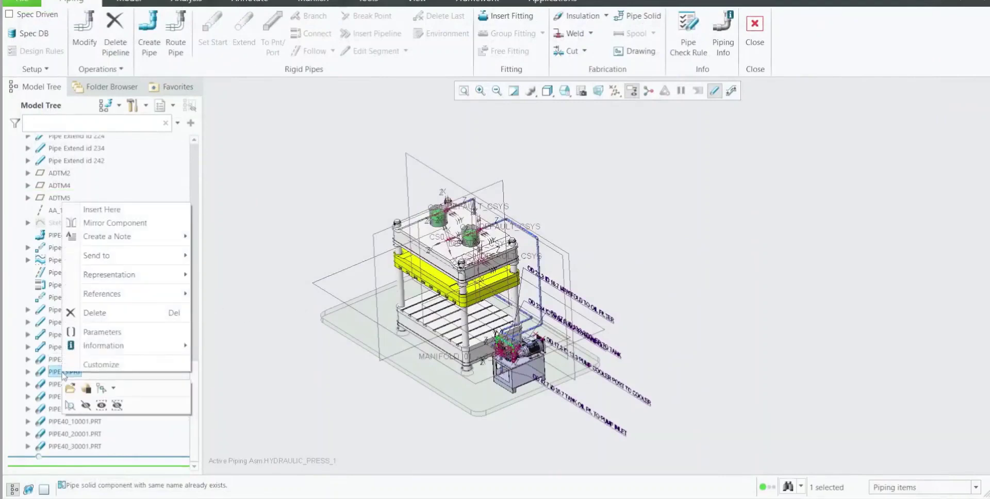
key(Escape)
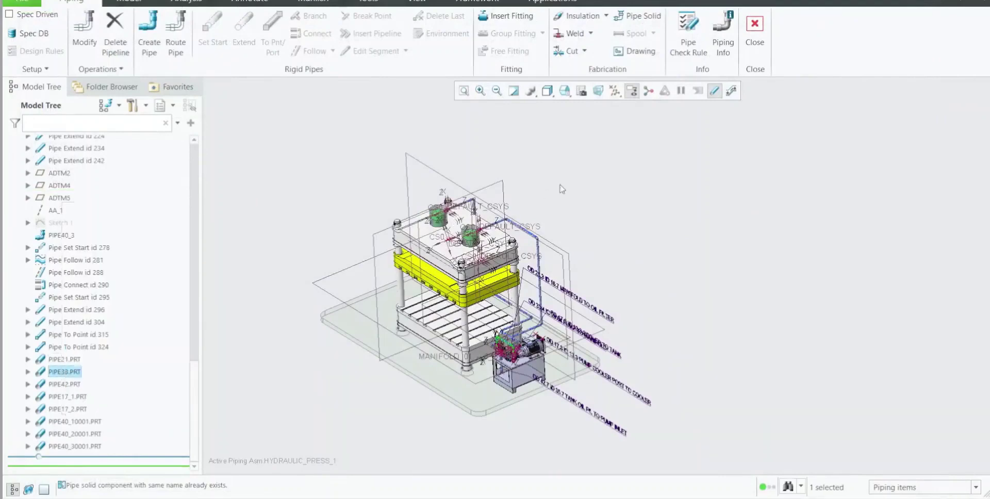
click(714, 92)
click(631, 92)
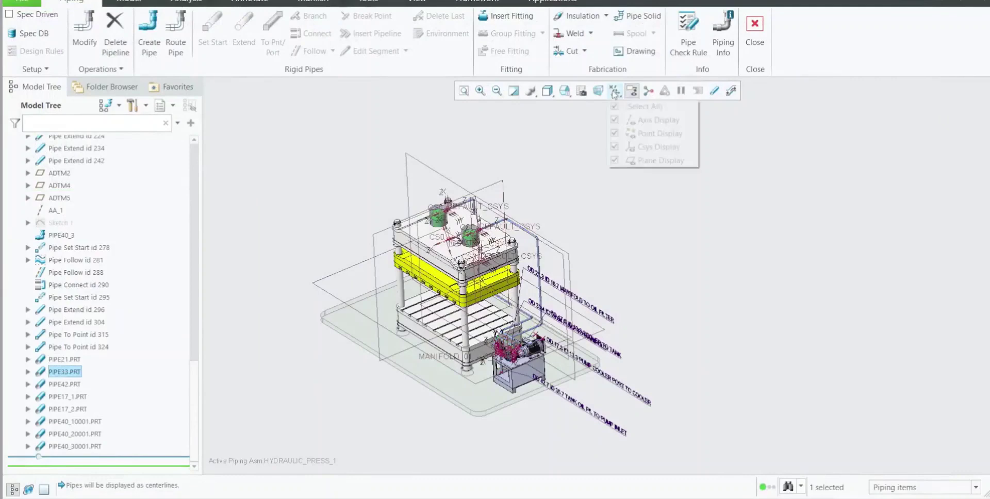
click(644, 104)
scroll(509, 282, up, 3)
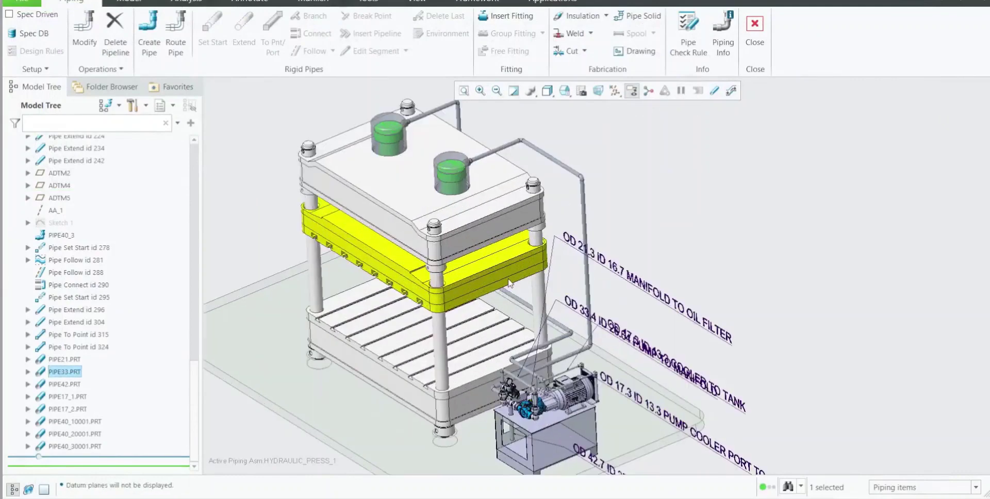
click(631, 92)
Examine the solid pipes between the power unit, the two top cylinders and the frame from several sides
scroll(532, 366, up, 6)
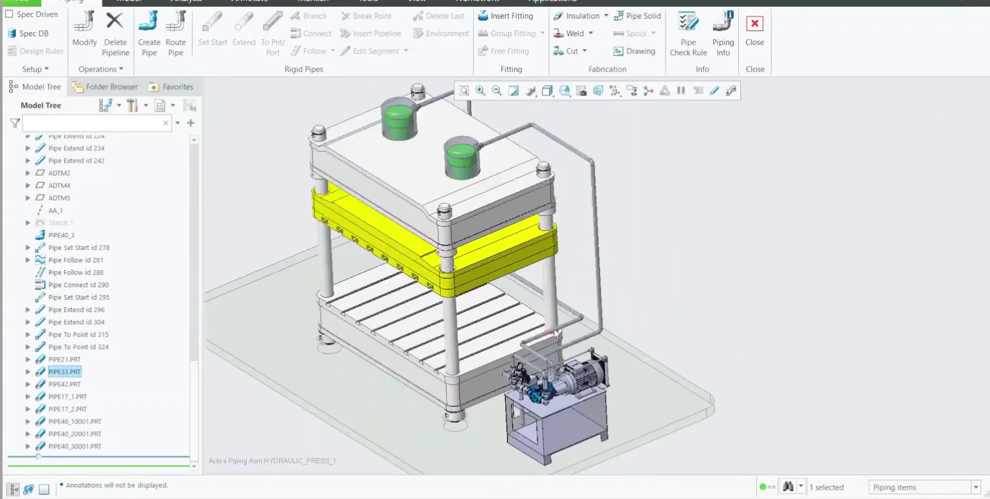
scroll(532, 367, down, 5)
middle_drag(527, 378, 480, 405)
scroll(464, 361, down, 1)
scroll(451, 340, up, 5)
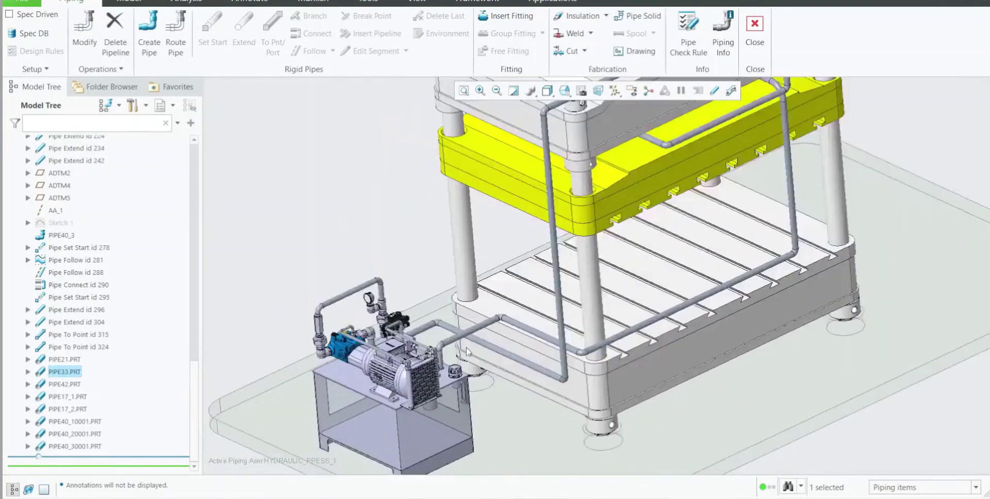
scroll(531, 336, down, 3)
mouse_move(528, 338)
middle_down()
mouse_move(522, 352)
mouse_move(512, 343)
middle_up()
scroll(513, 344, down, 6)
scroll(614, 193, up, 8)
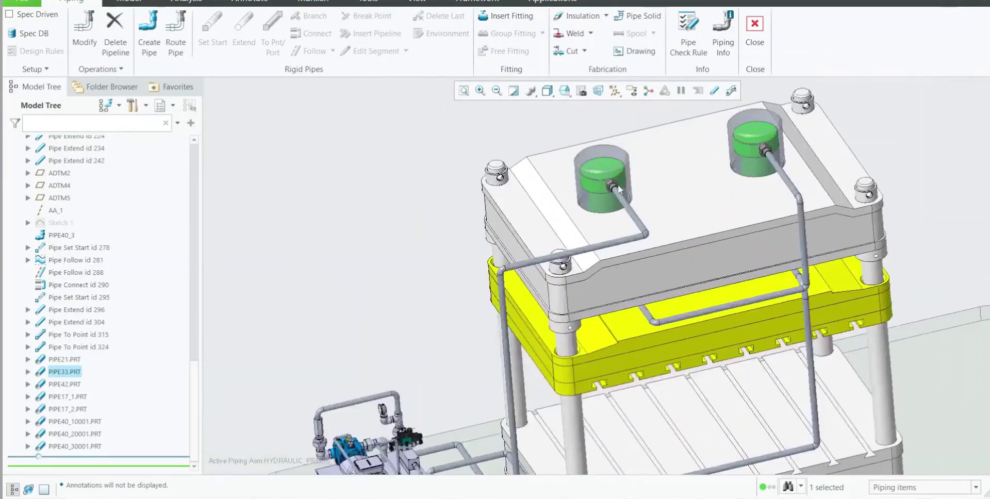
scroll(614, 193, down, 8)
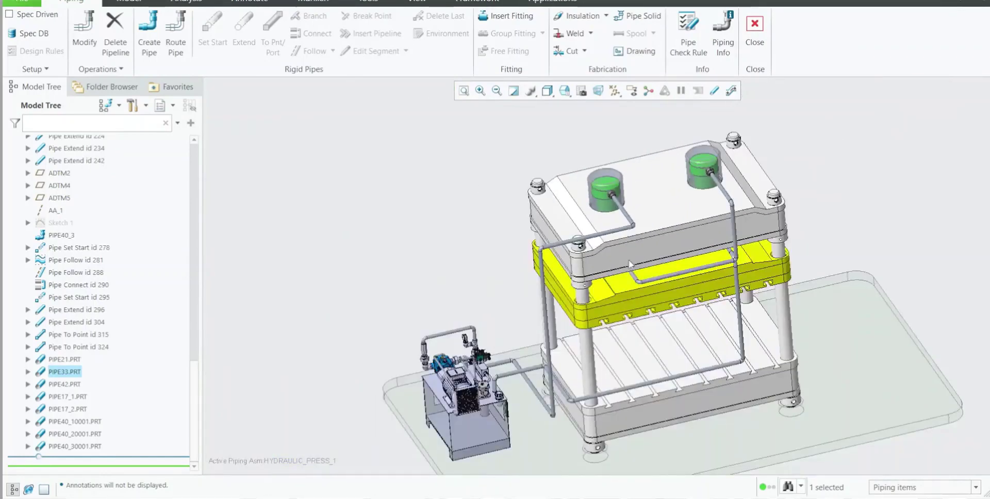
middle_drag(629, 229, 629, 249)
scroll(580, 199, up, 5)
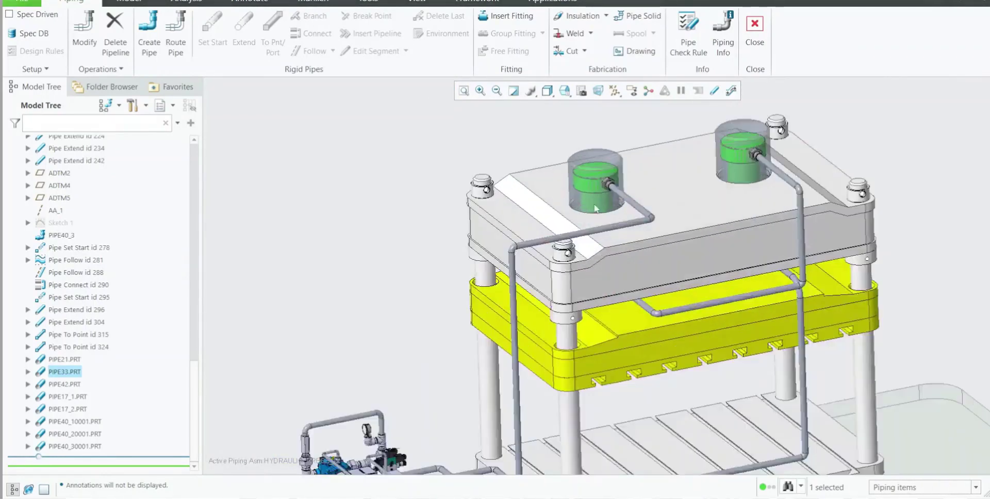
scroll(580, 200, down, 5)
scroll(614, 230, up, 7)
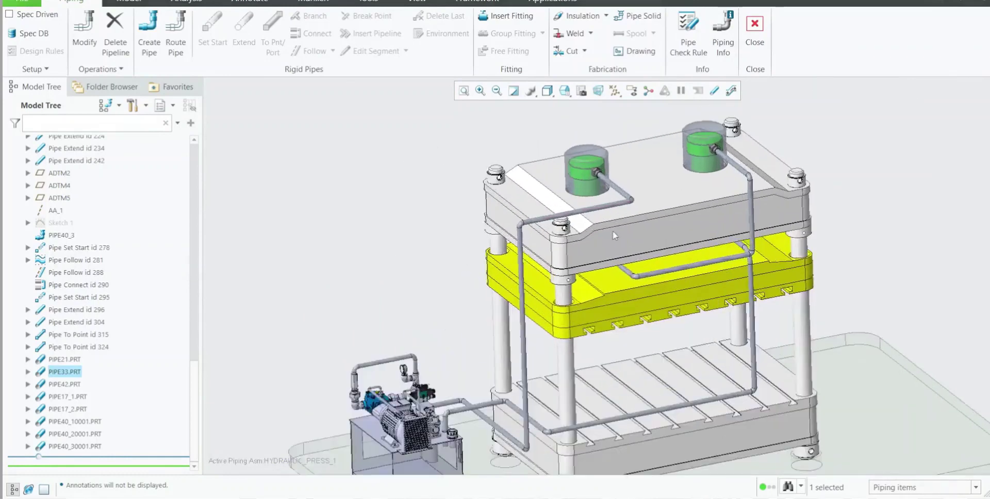
mouse_move(618, 229)
middle_down()
mouse_move(663, 219)
mouse_move(627, 219)
mouse_move(646, 226)
middle_up()
scroll(714, 202, down, 3)
scroll(713, 202, down, 4)
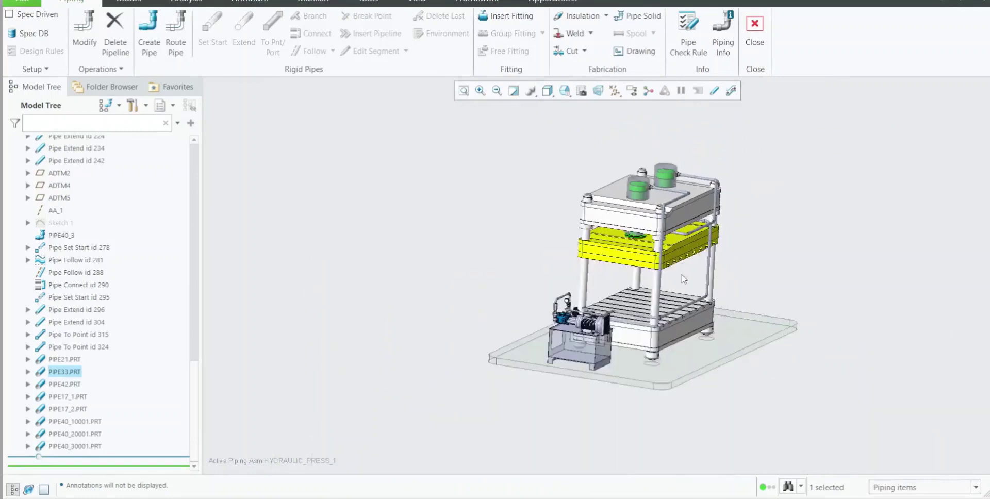
scroll(684, 264, up, 3)
mouse_move(684, 264)
middle_down()
mouse_move(709, 252)
mouse_move(740, 272)
mouse_move(732, 274)
middle_up()
scroll(539, 272, down, 3)
scroll(605, 287, up, 1)
scroll(614, 258, down, 1)
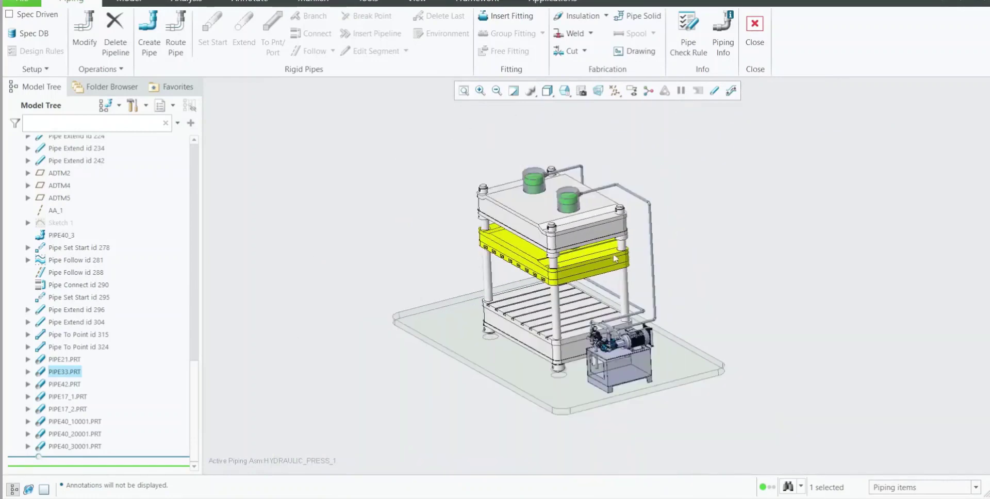
Clear the part selection and examine the solid pipes at the two top cylinders and down to the power unit
click(703, 252)
scroll(544, 310, up, 2)
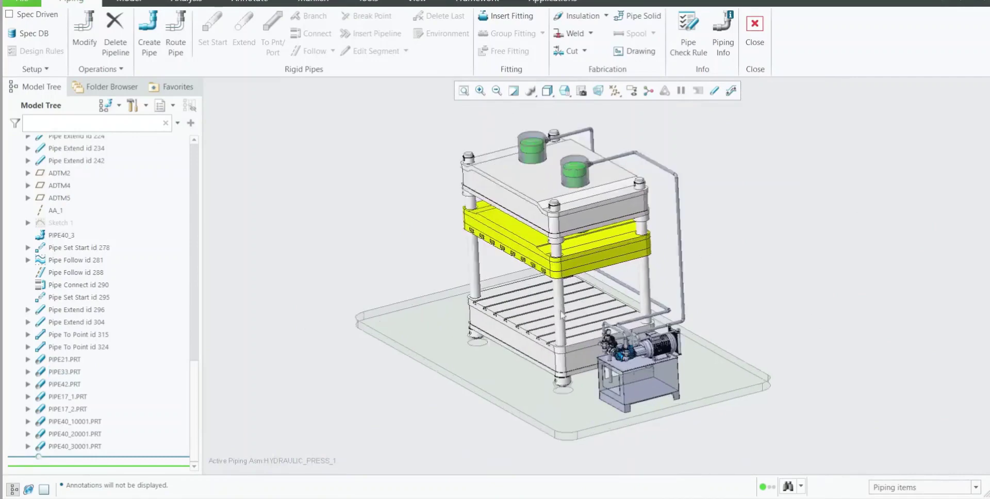
mouse_move(564, 304)
middle_down()
mouse_move(570, 298)
mouse_move(566, 305)
middle_up()
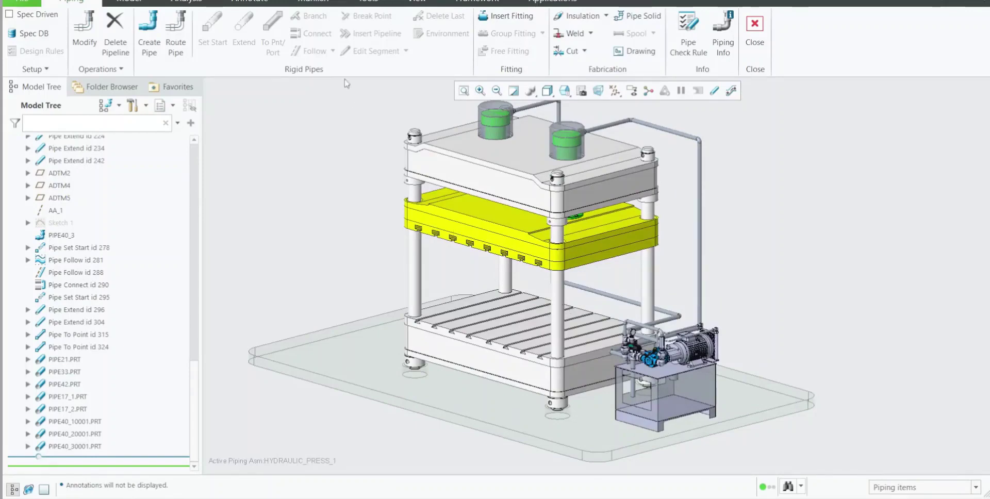
middle_drag(613, 261, 612, 324)
scroll(612, 324, up, 3)
scroll(630, 211, down, 5)
scroll(631, 214, up, 3)
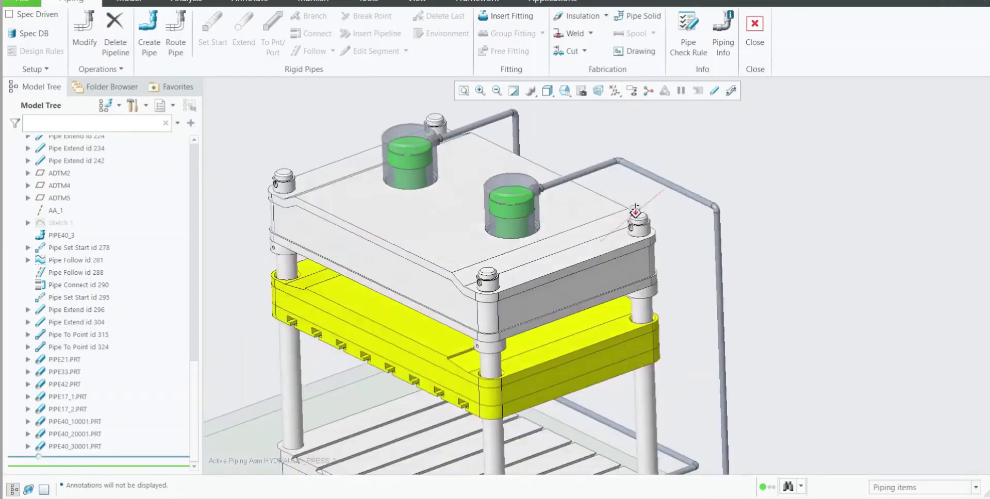
scroll(609, 309, down, 4)
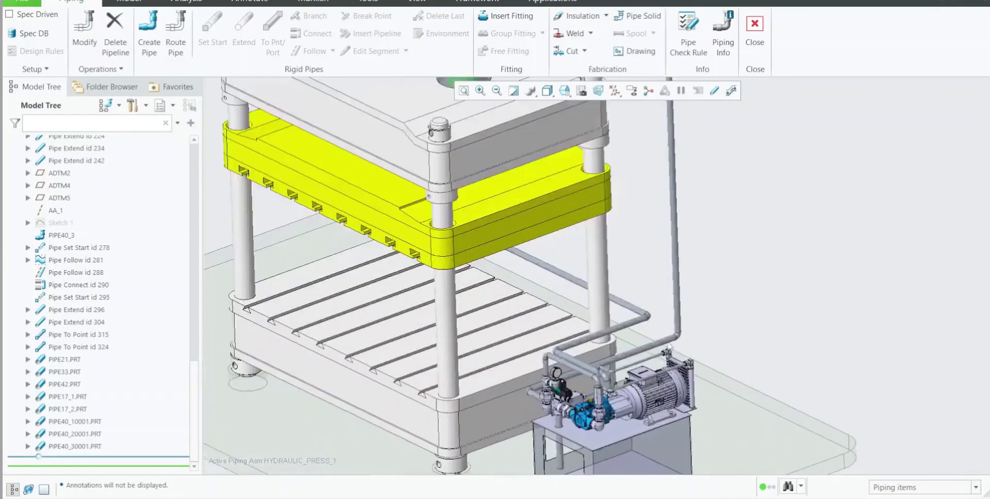
scroll(713, 279, up, 4)
Open the solid part PIPE40_30001.PRT from the assembly in its own window
click(85, 447)
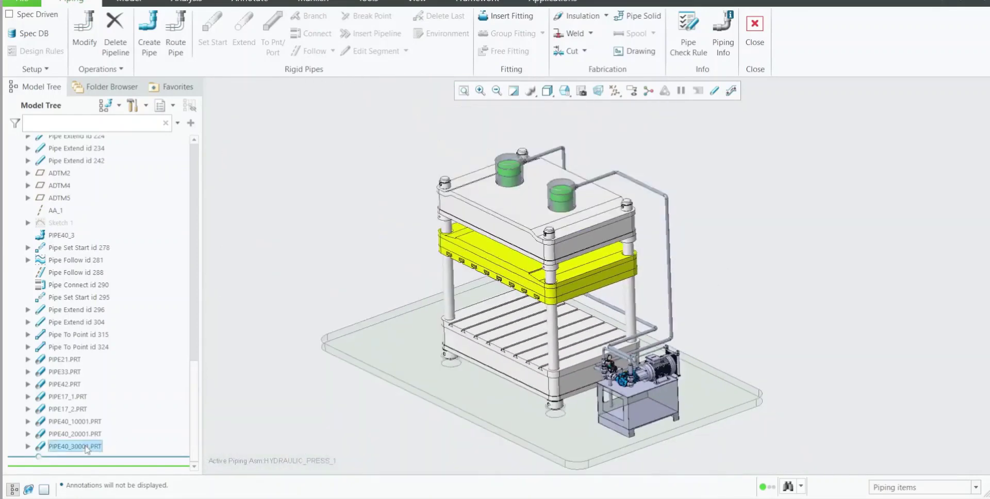
right_click(85, 448)
click(92, 460)
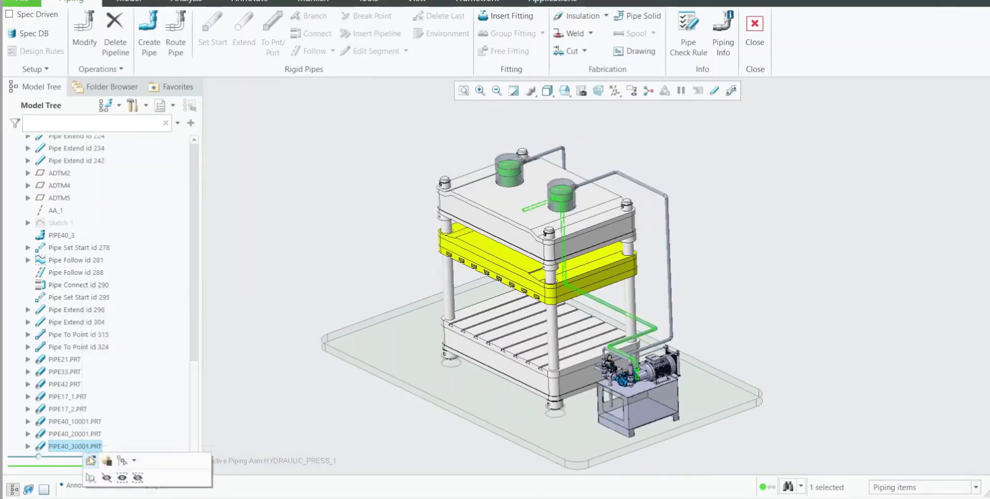
Inspect the bends and open end of the PIPE40_30001 pipe, and return to the hydraulic press assembly
mouse_move(498, 314)
middle_down()
mouse_move(556, 287)
mouse_move(558, 258)
mouse_move(553, 325)
mouse_move(597, 361)
mouse_move(608, 385)
mouse_move(588, 332)
mouse_move(575, 327)
mouse_move(601, 358)
middle_up()
scroll(614, 392, up, 4)
scroll(615, 395, down, 3)
scroll(458, 216, up, 4)
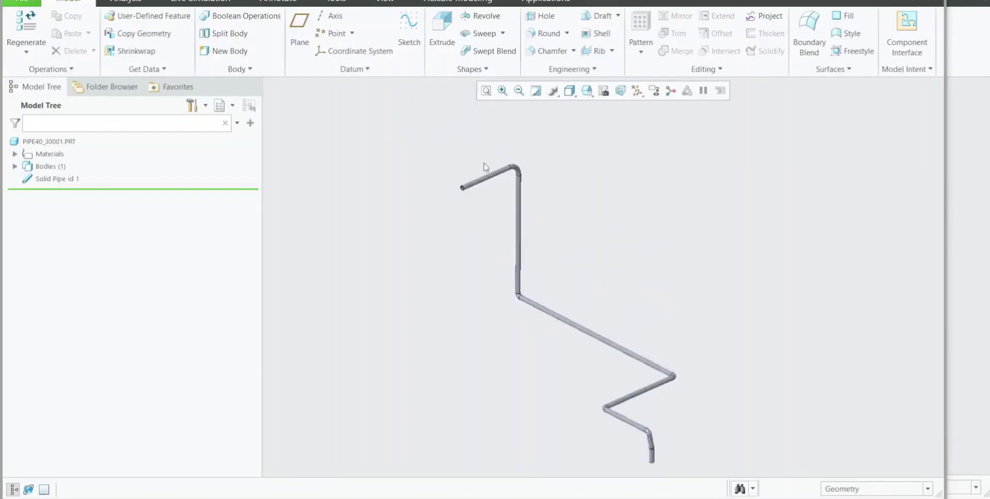
scroll(452, 233, down, 1)
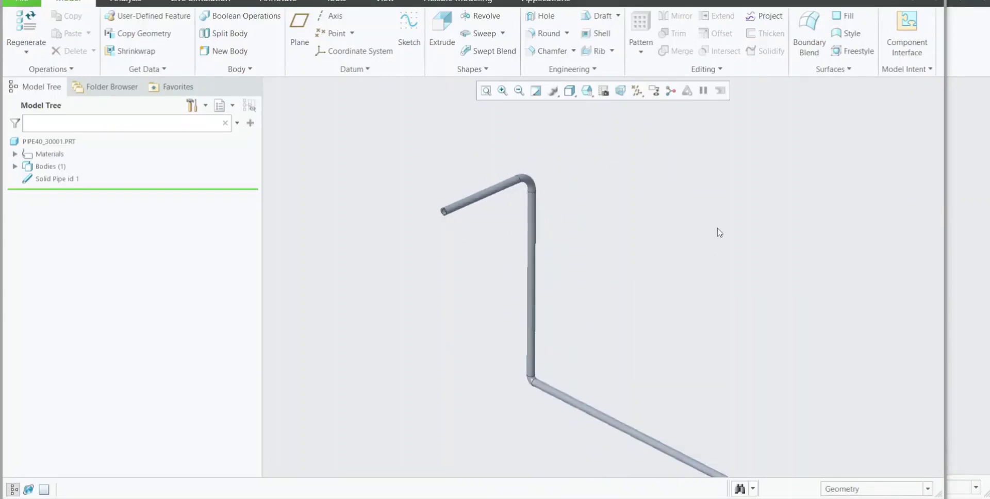
key(ctrl+w)
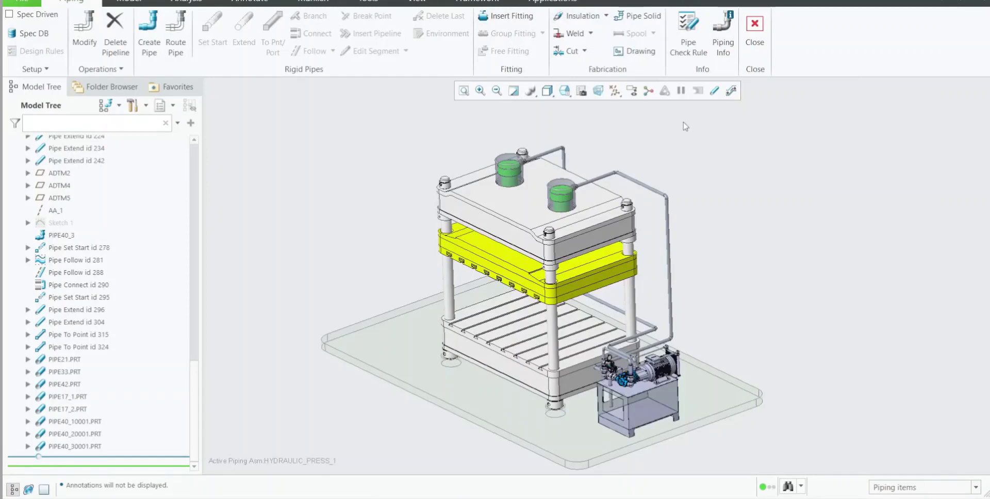
Review the finished pipe runs around the top cylinders and the whole press in the full assembly
scroll(616, 275, down, 1)
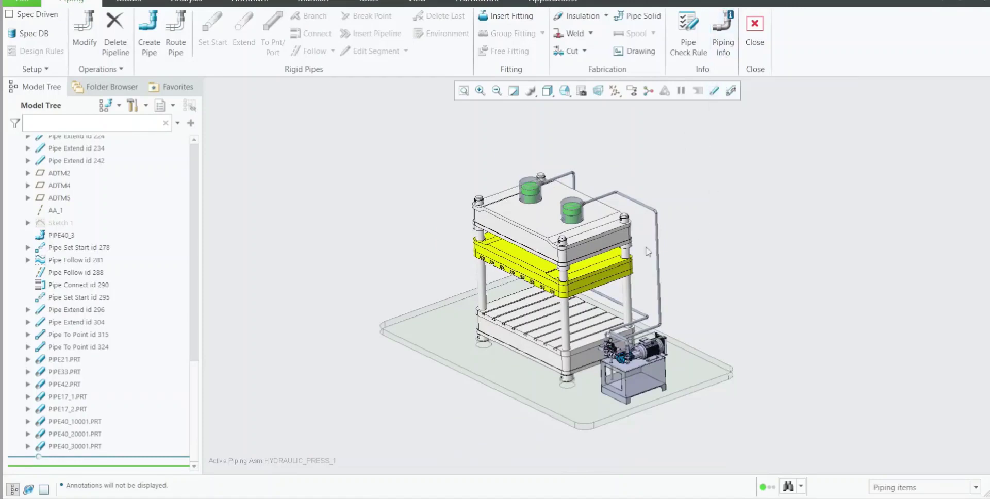
scroll(648, 251, up, 6)
scroll(639, 207, down, 5)
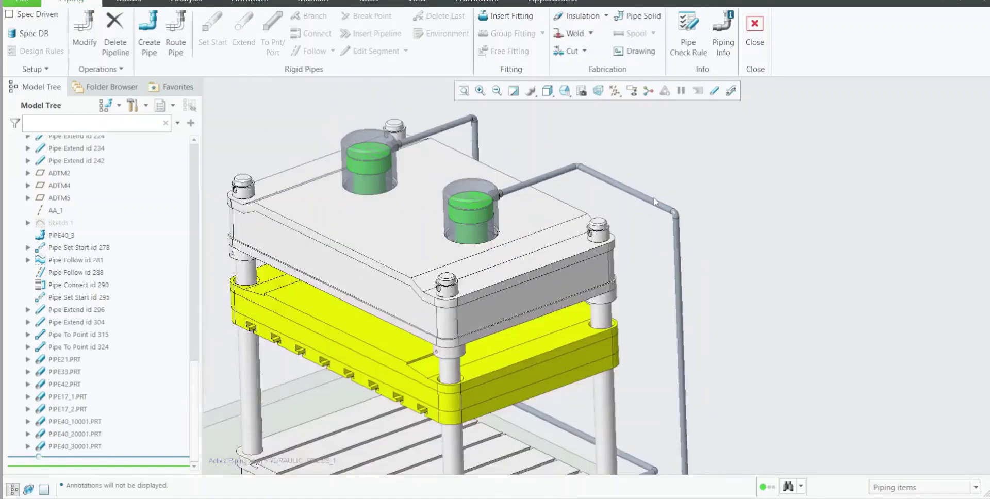
scroll(654, 201, down, 4)
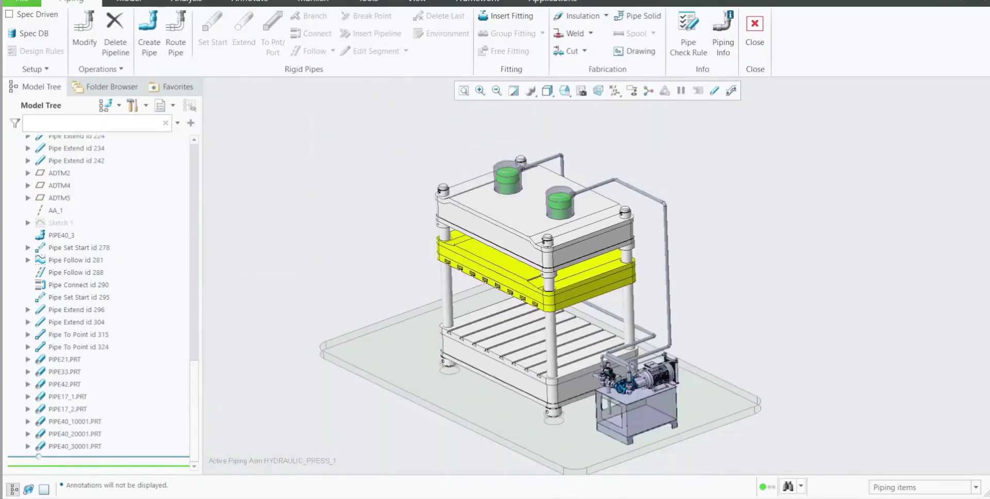
click(803, 498)
right_click(806, 492)
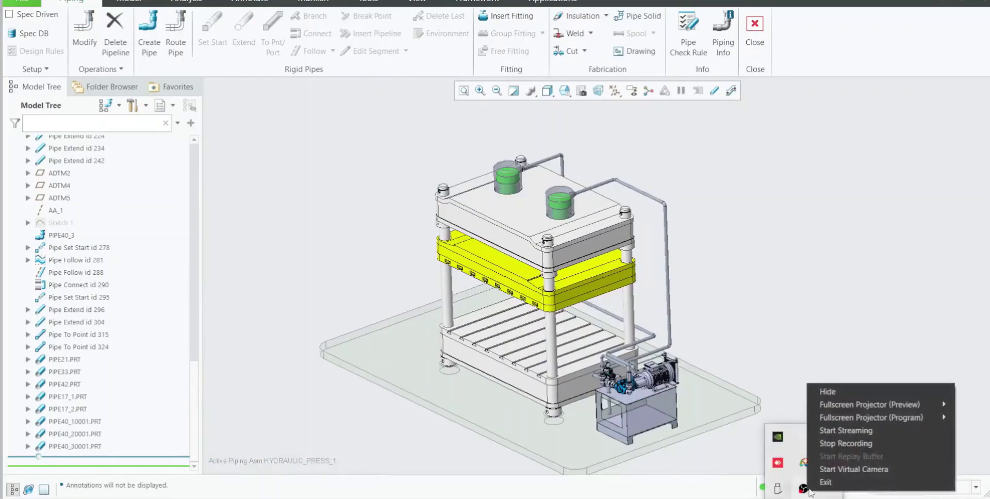